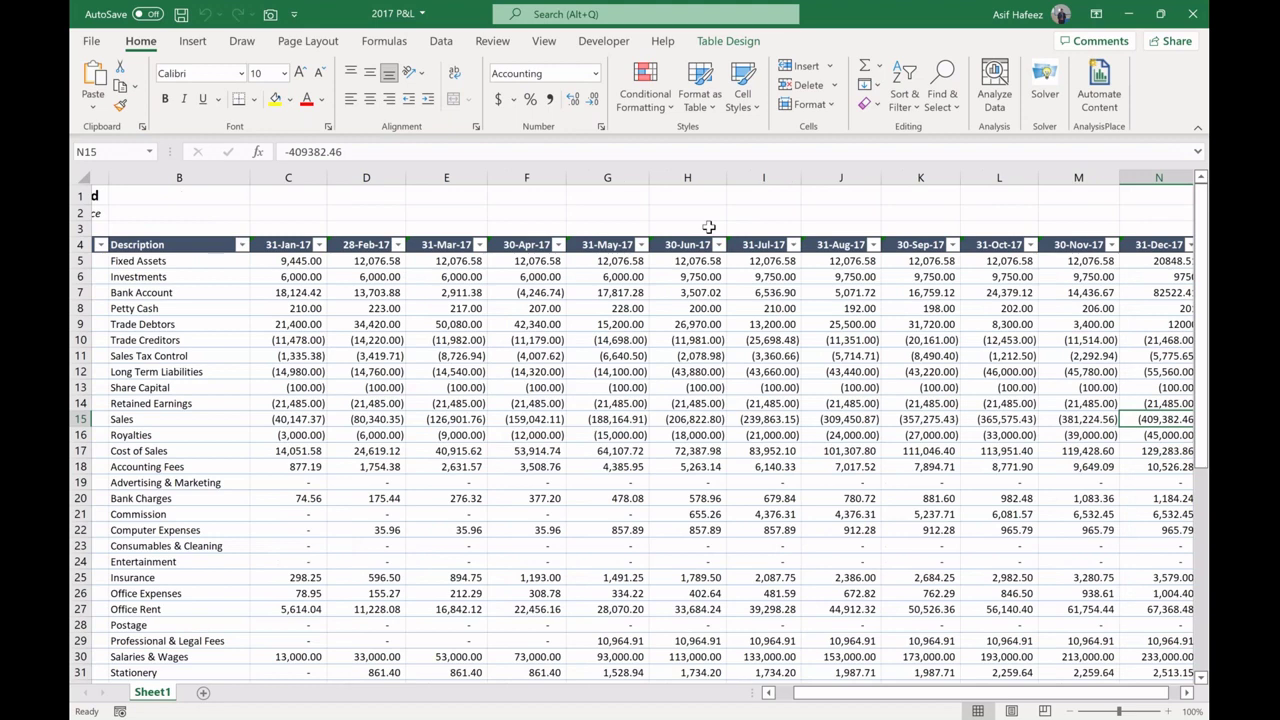
Select the twelve months of Sales figures, then move up to the 31-Jan-17 header row.
key("ctrl+shift+Right")
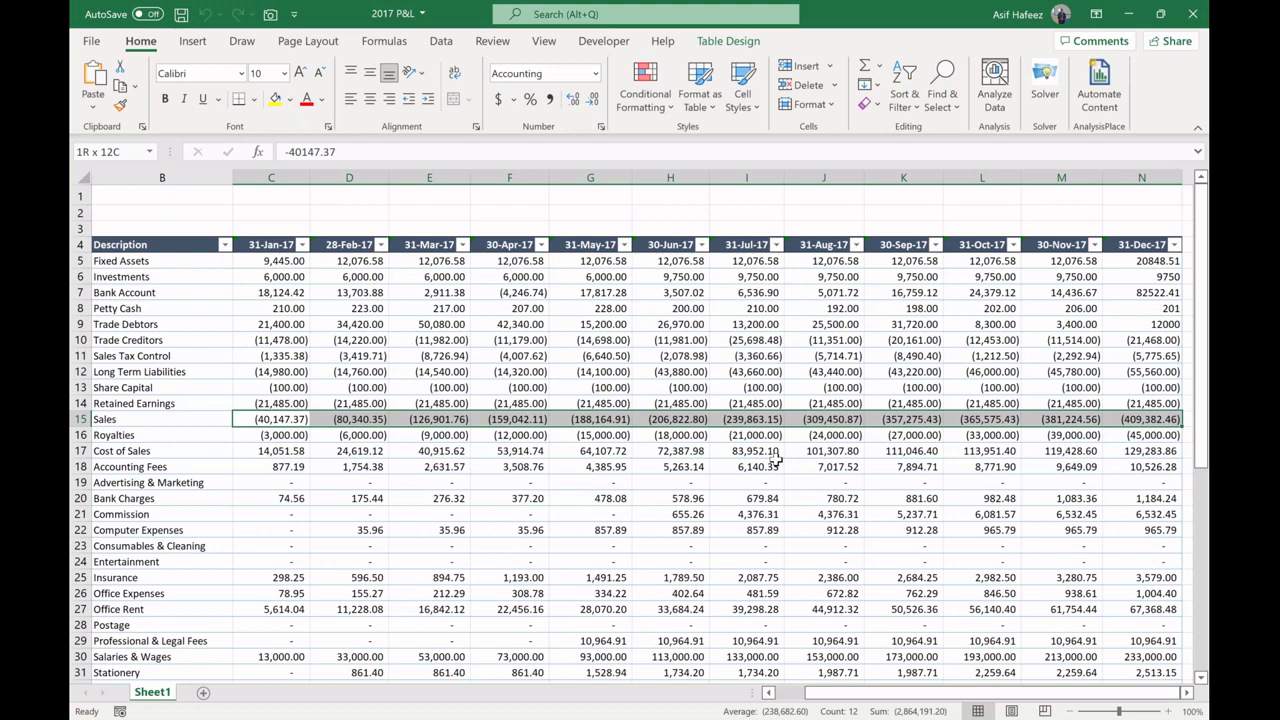
key("Home")
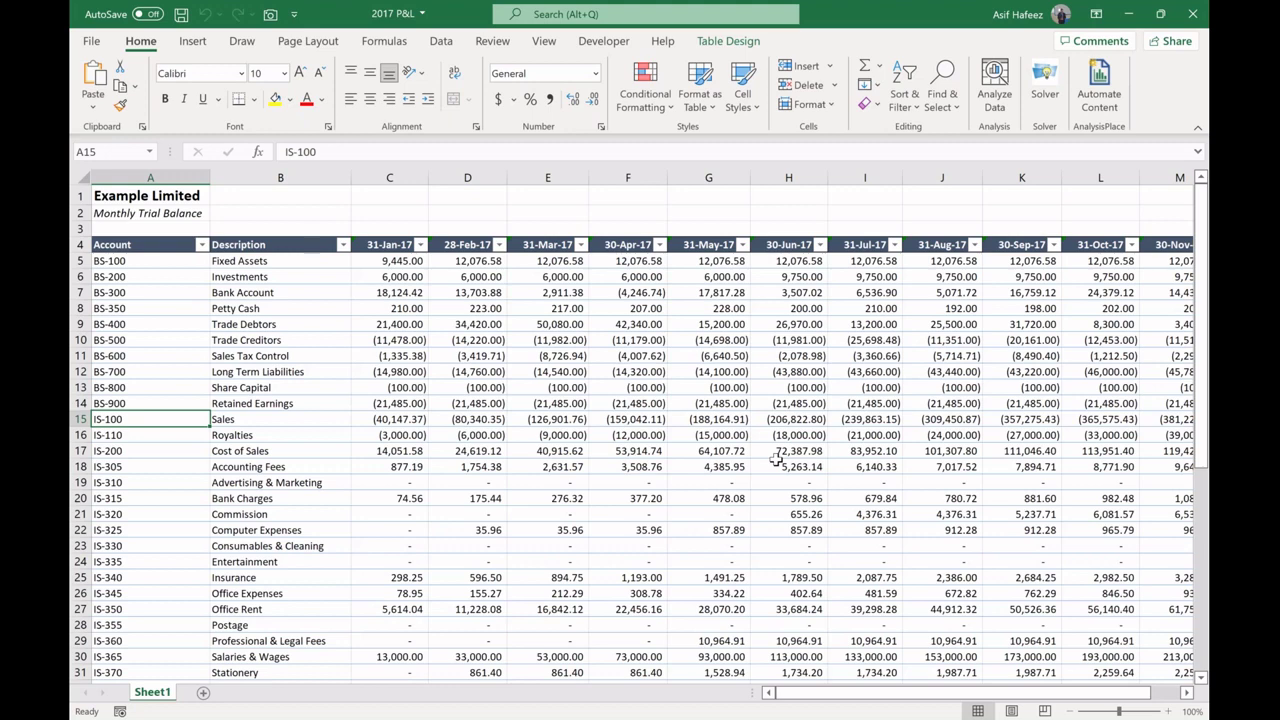
key("Up")
key("ctrl+Up")
key("Right")
key("Right")
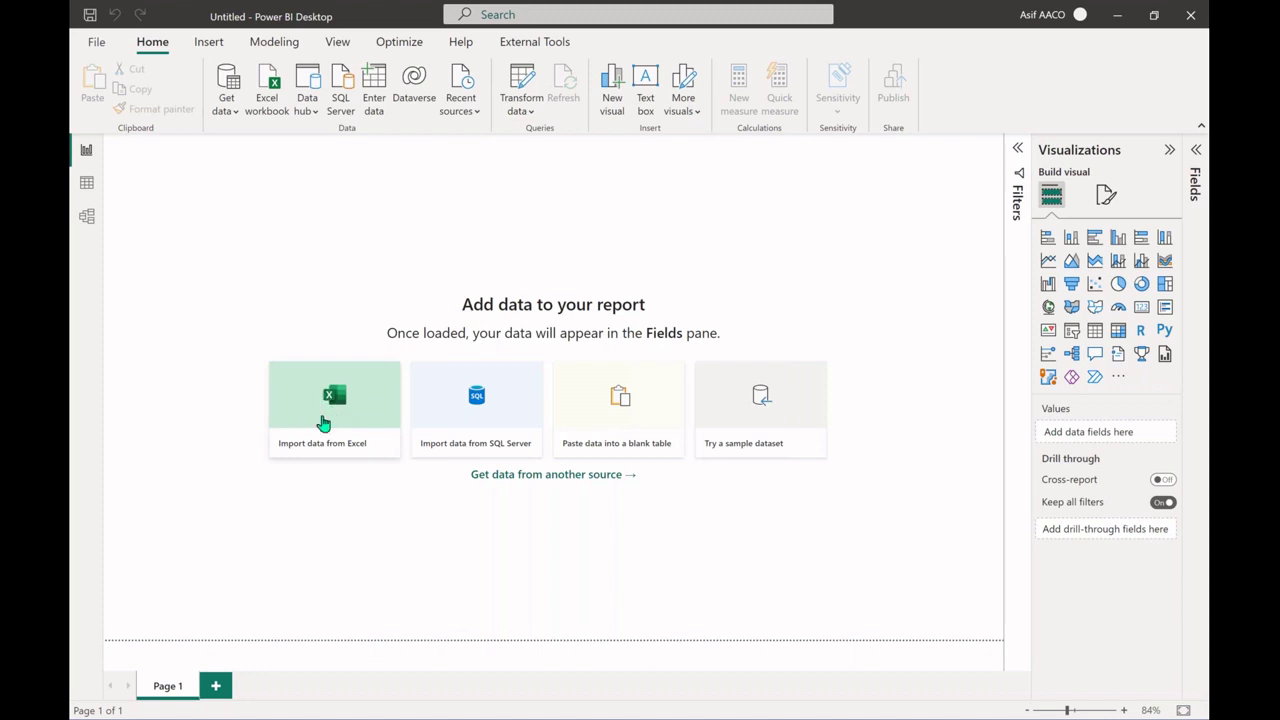
Show the complete Get Data connector catalogue through Get data > More.
left_click(228, 110)
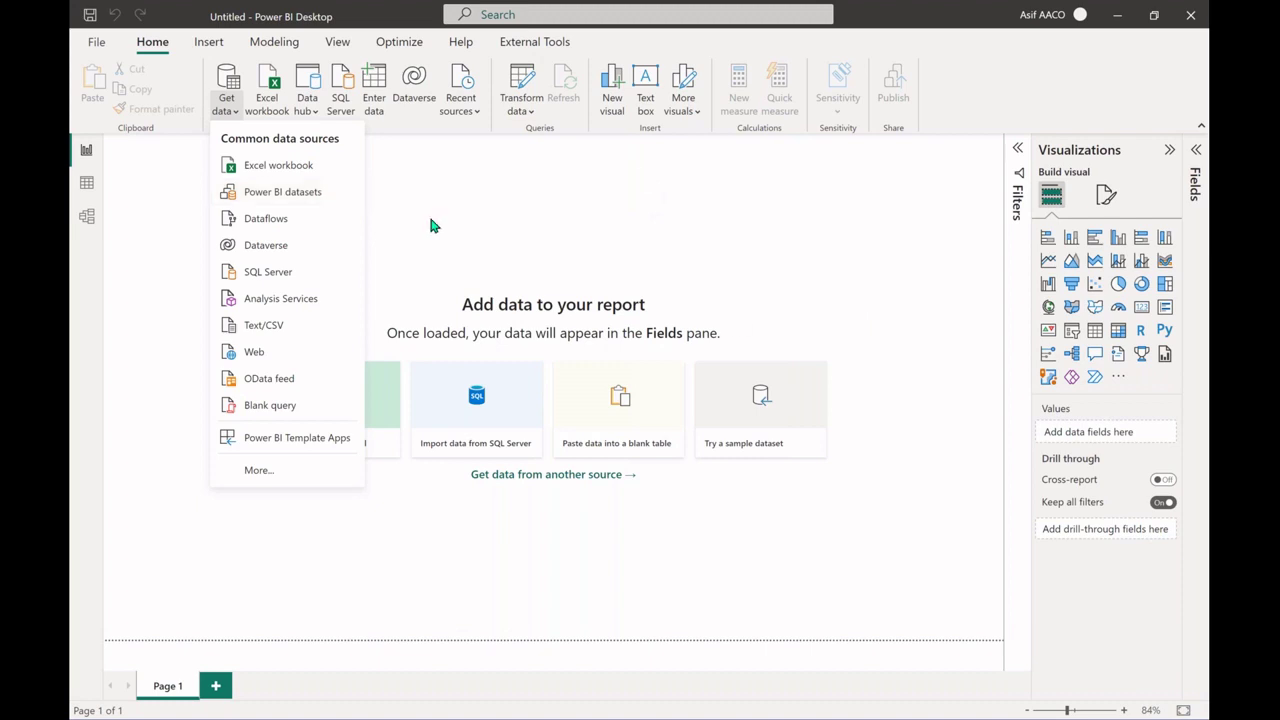
left_click(275, 472)
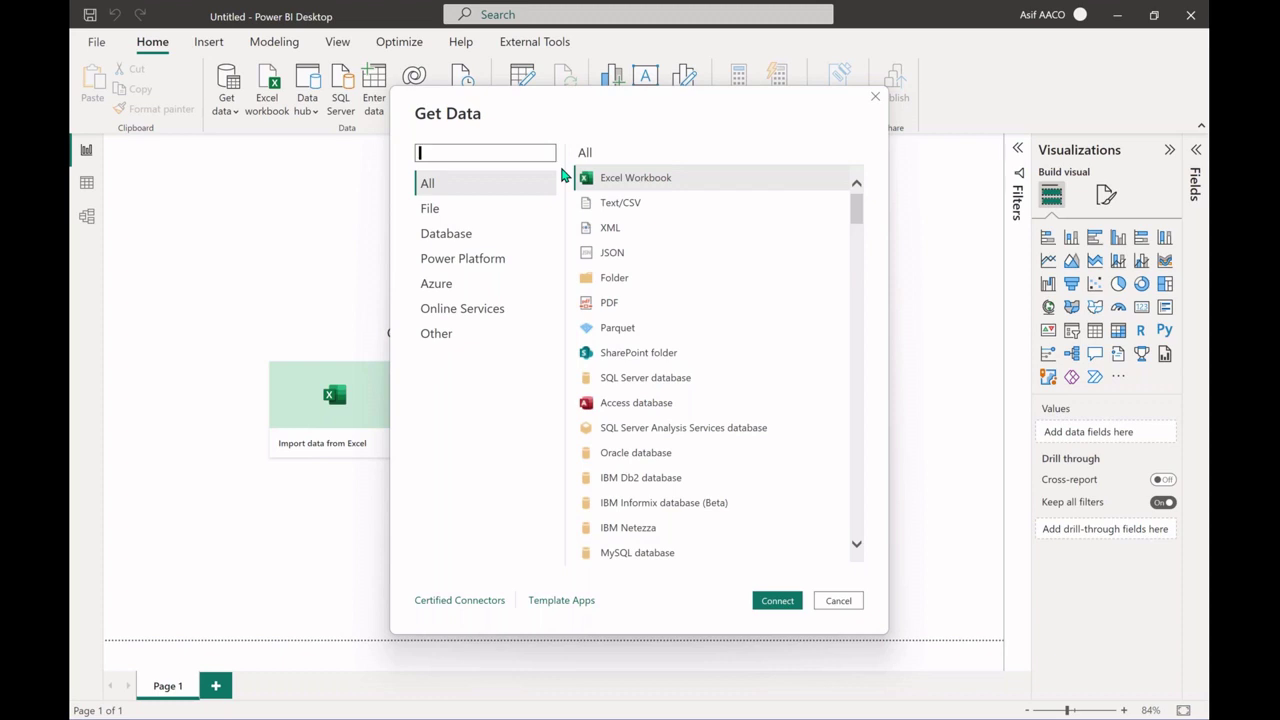
Browse the File, Database, Power Platform and Azure connector categories.
left_click(452, 209)
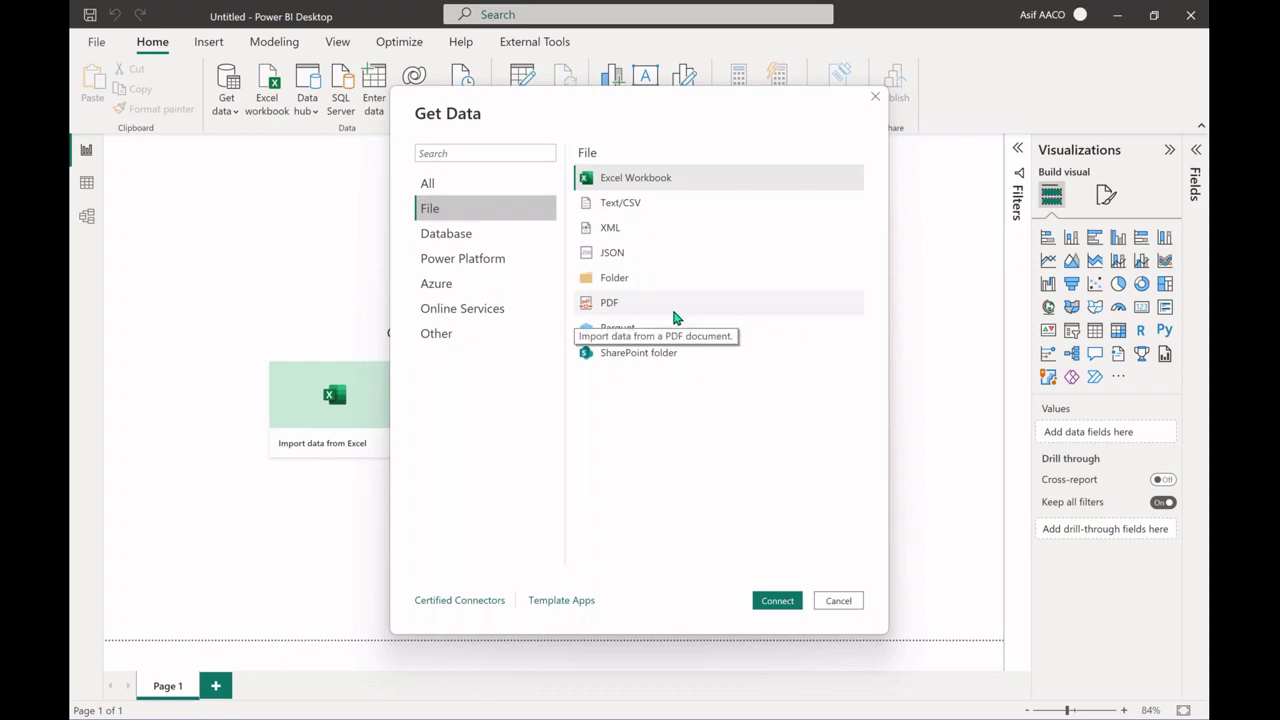
left_click(473, 236)
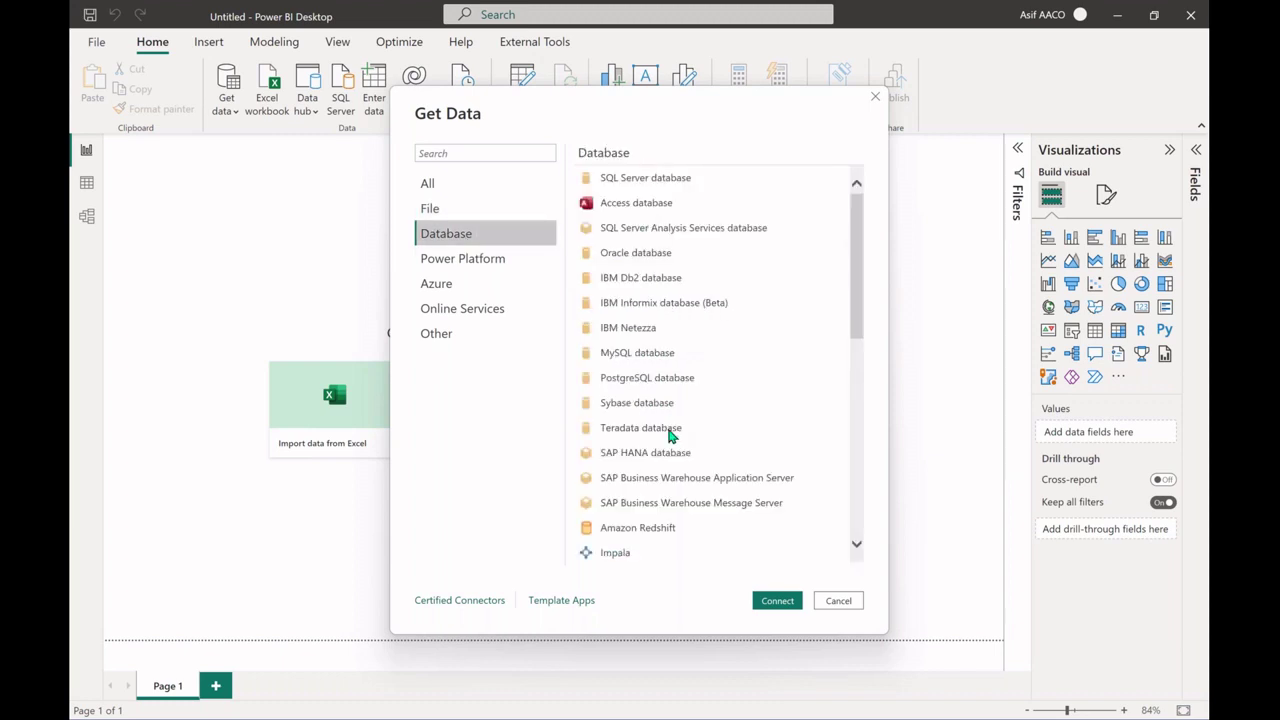
mouse_move(854, 240)
left_mouse_down()
mouse_move(851, 414)
mouse_move(850, 232)
left_mouse_up()
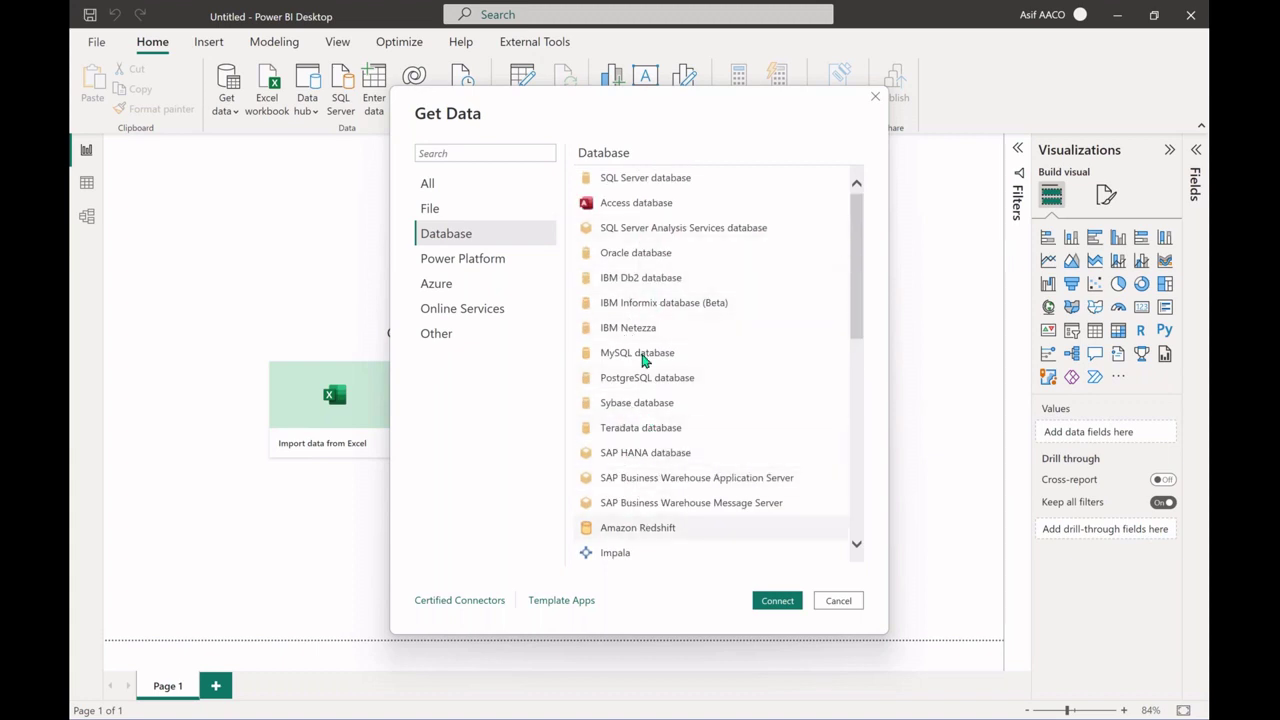
left_click(497, 268)
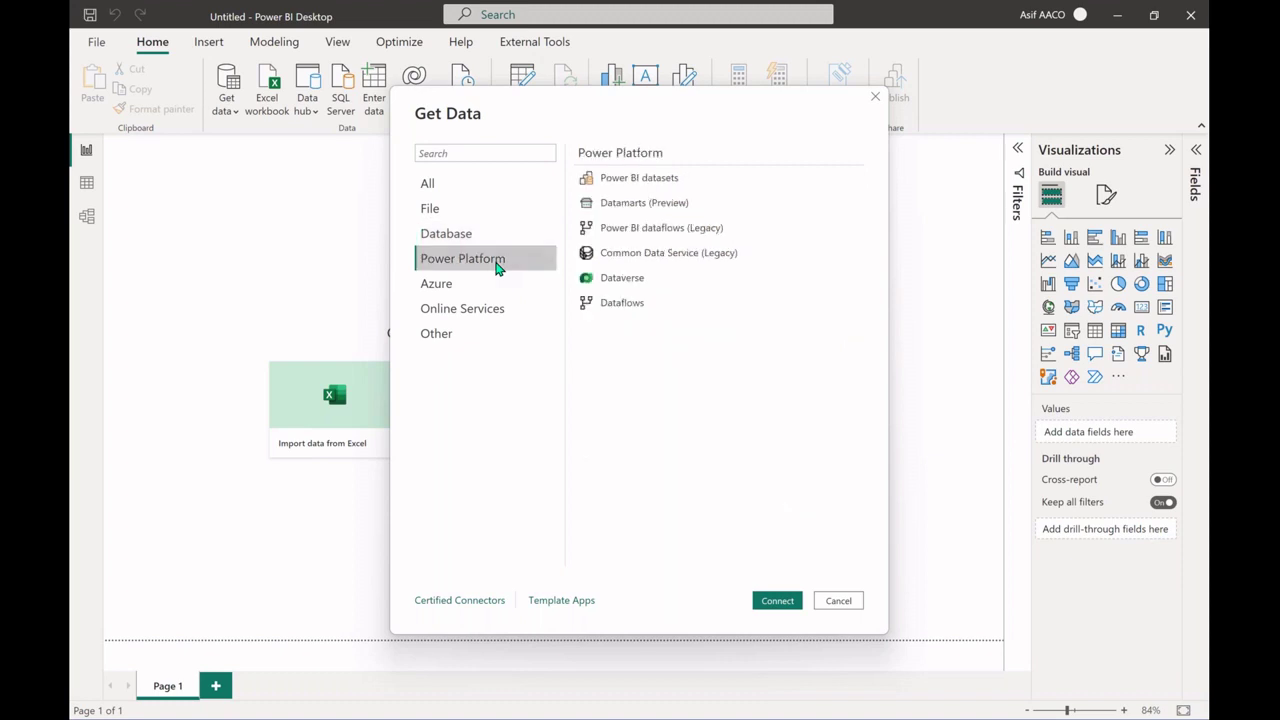
left_click(445, 289)
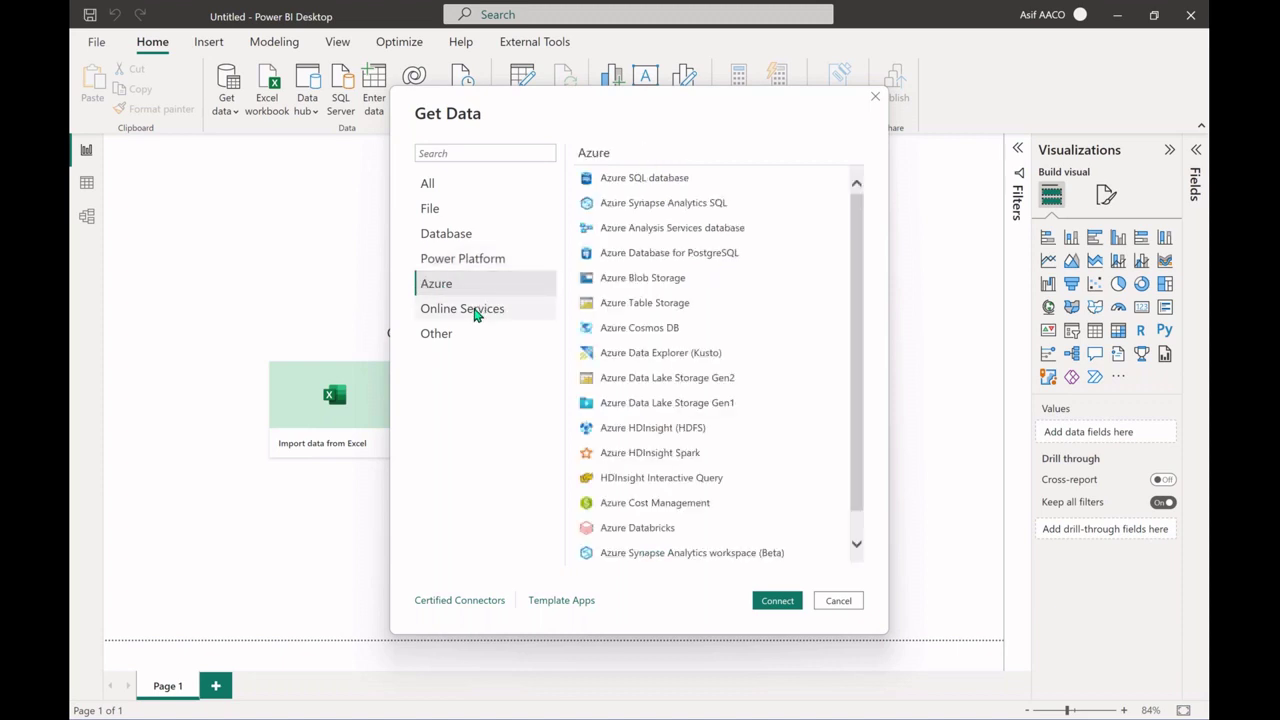
Connect using the File > Excel Workbook connector.
left_click(446, 209)
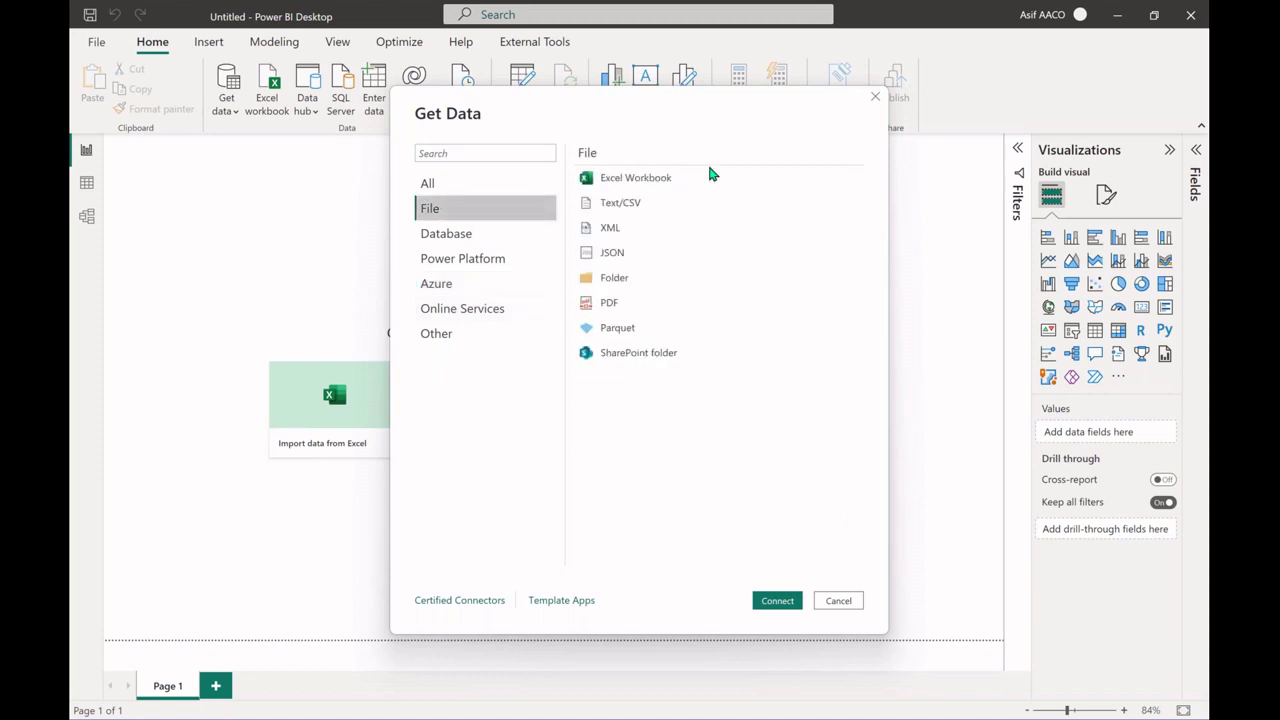
left_click(651, 178)
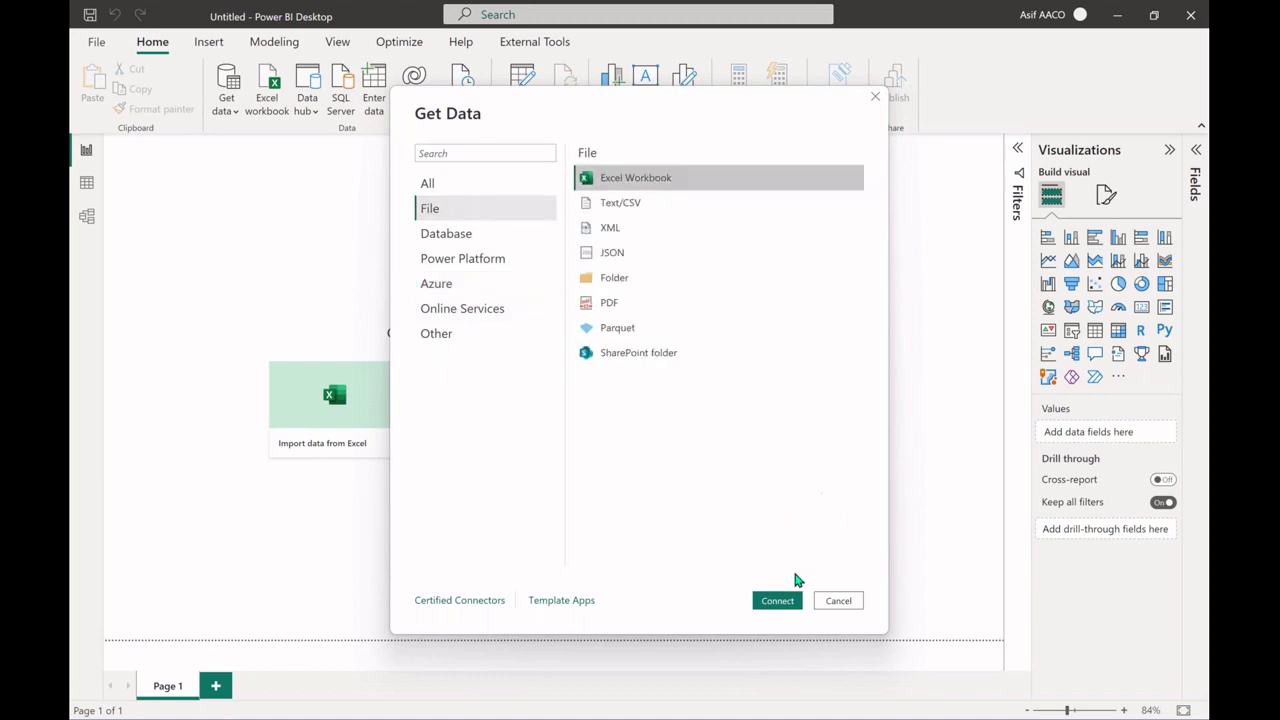
left_click(777, 603)
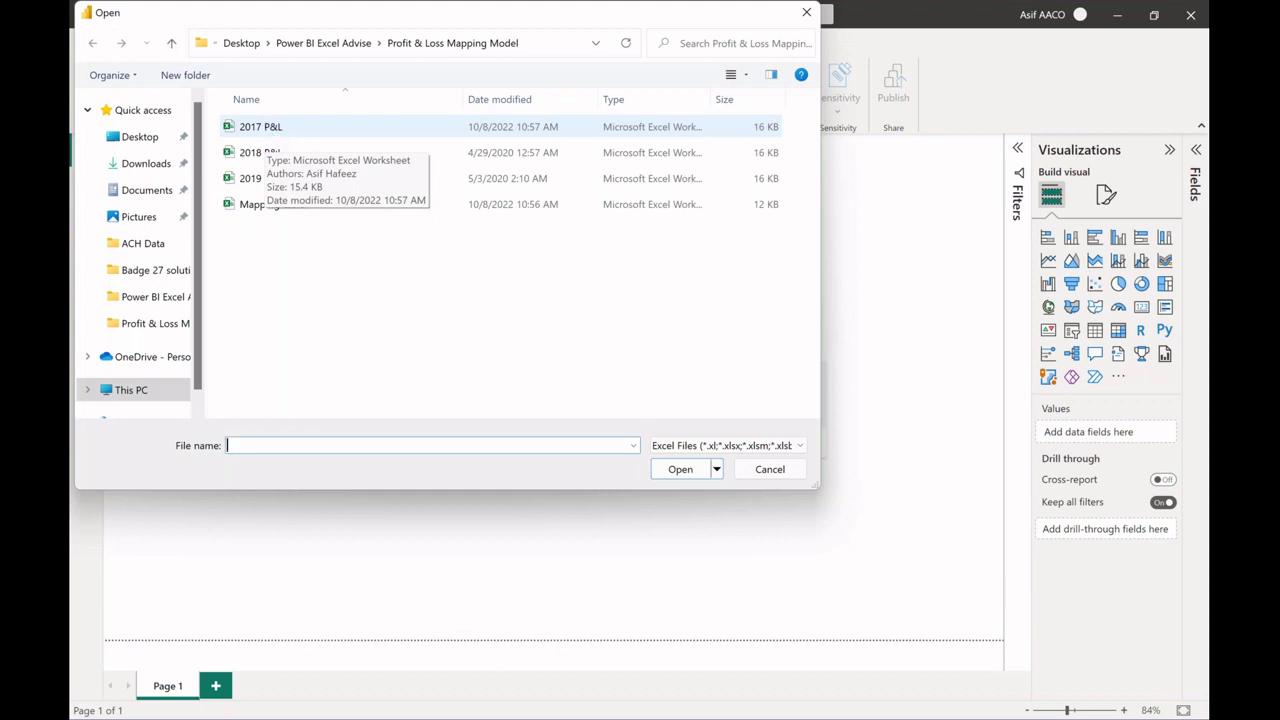
Open 2017 P&L.xlsx from the Profit & Loss Mapping Model folder.
double_click(260, 127)
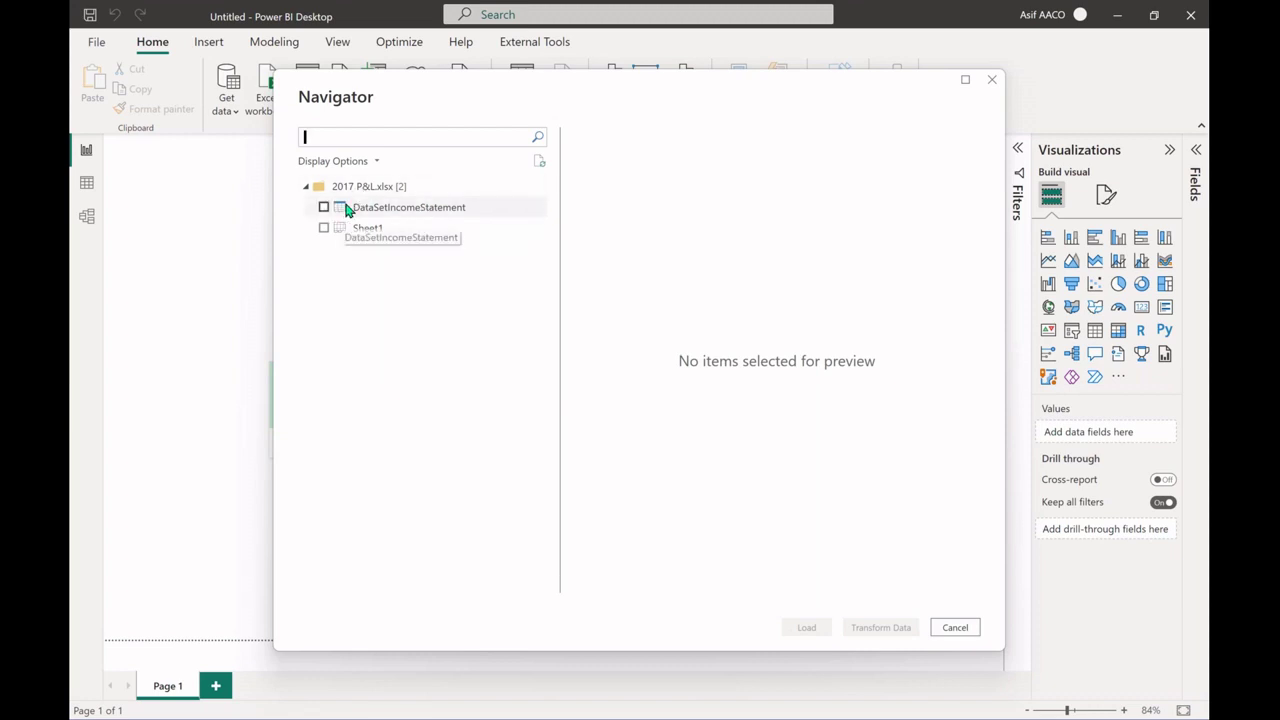
Preview Sheet1 and DataSetIncomeStatement, then send DataSetIncomeStatement to Power Query via Transform Data.
left_click(378, 216)
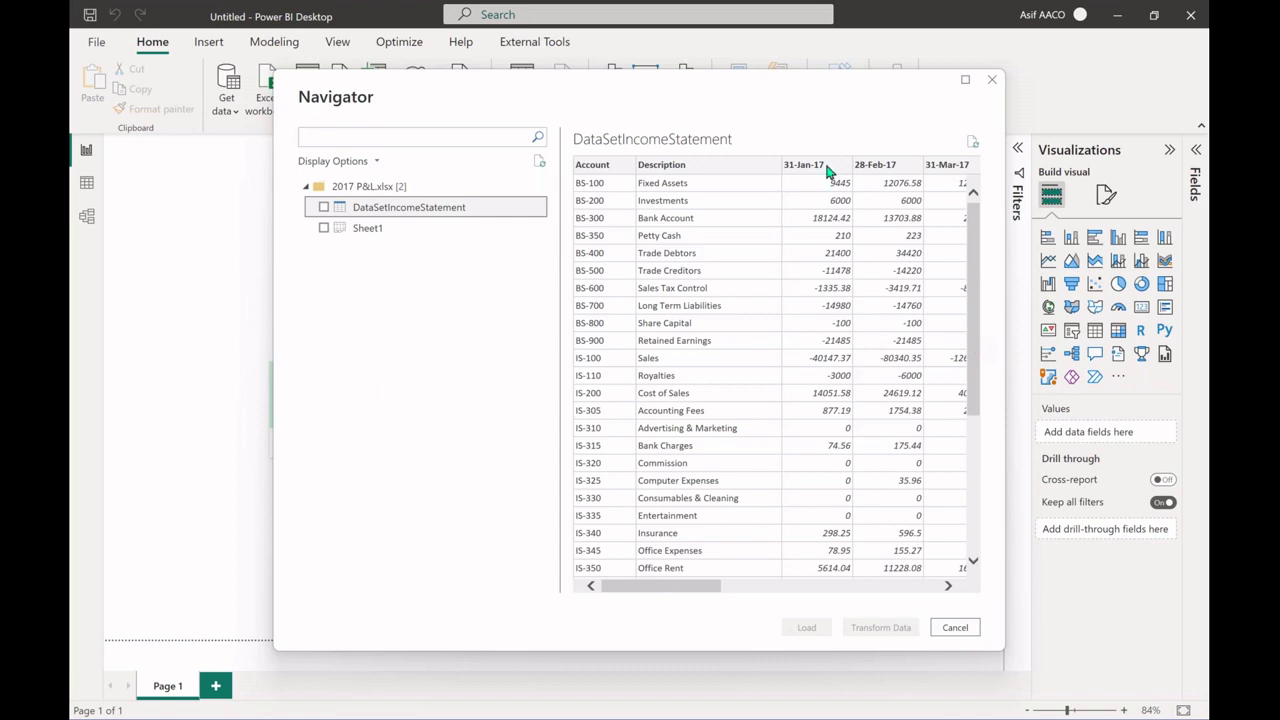
left_click(374, 232)
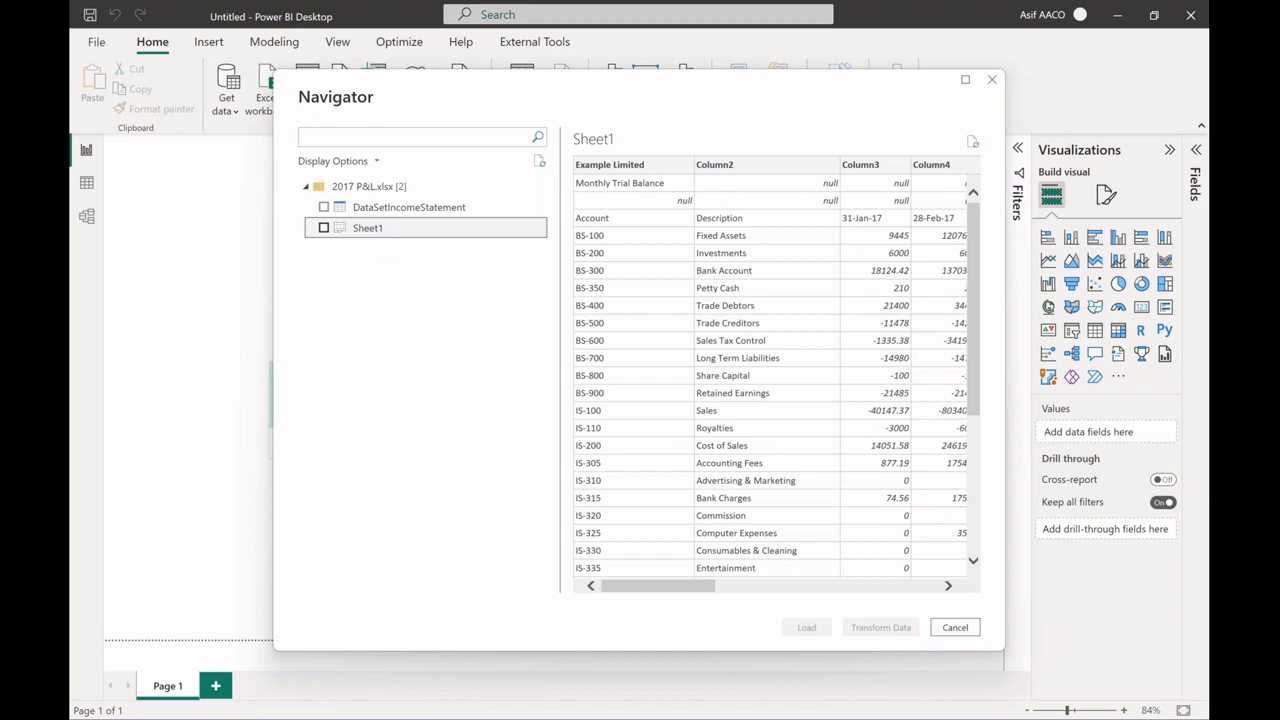
left_click(409, 210)
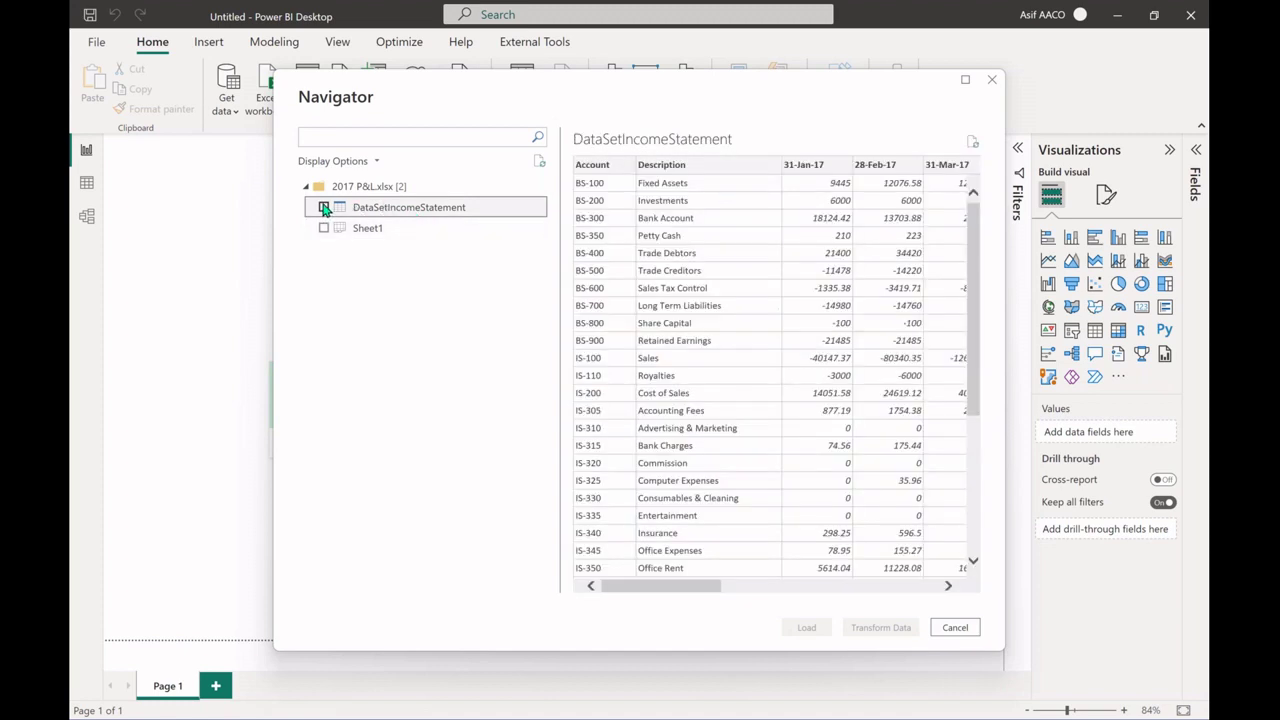
left_click(324, 208)
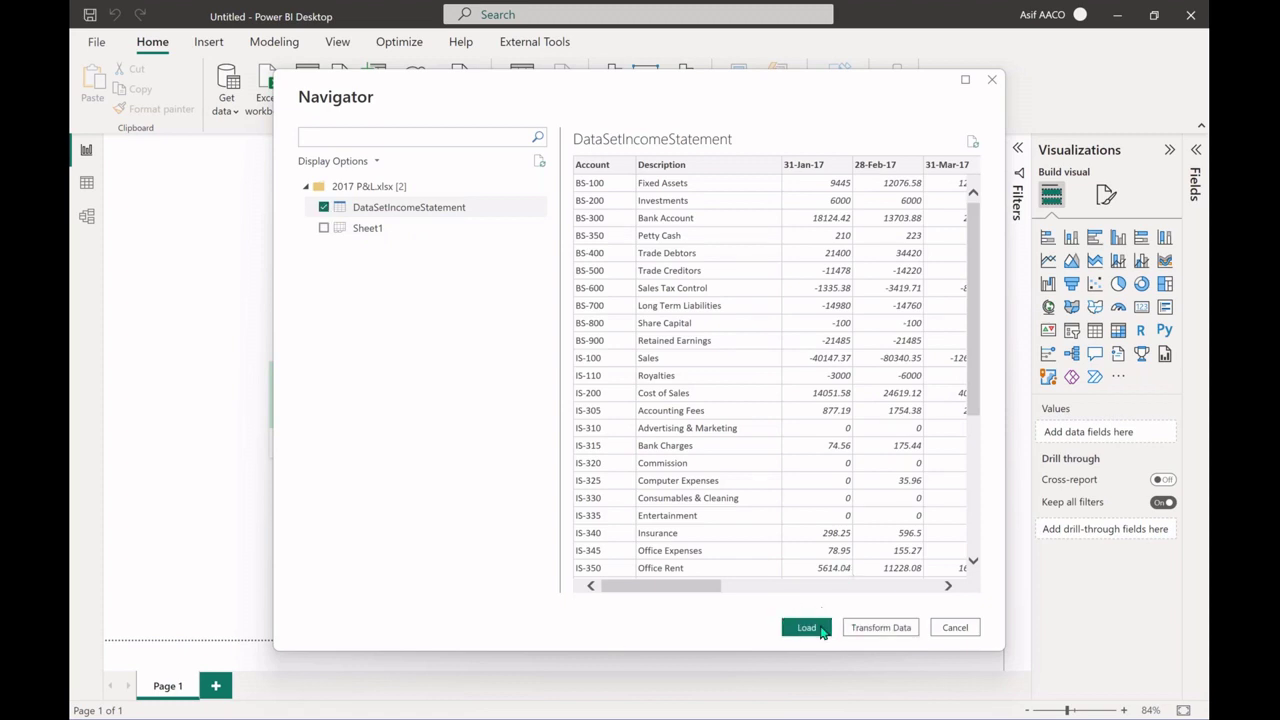
left_click(880, 627)
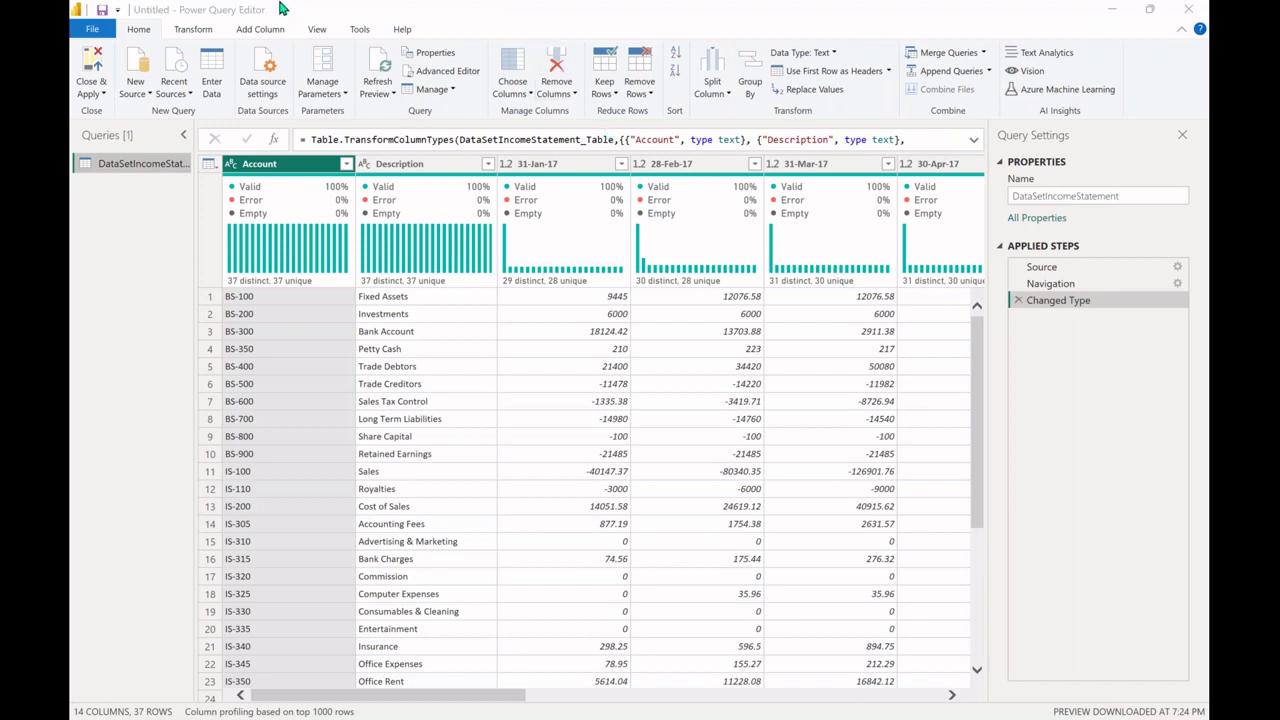
Bring the Power Query Editor window with the DataSetIncomeStatement query to the front.
left_click(225, 10)
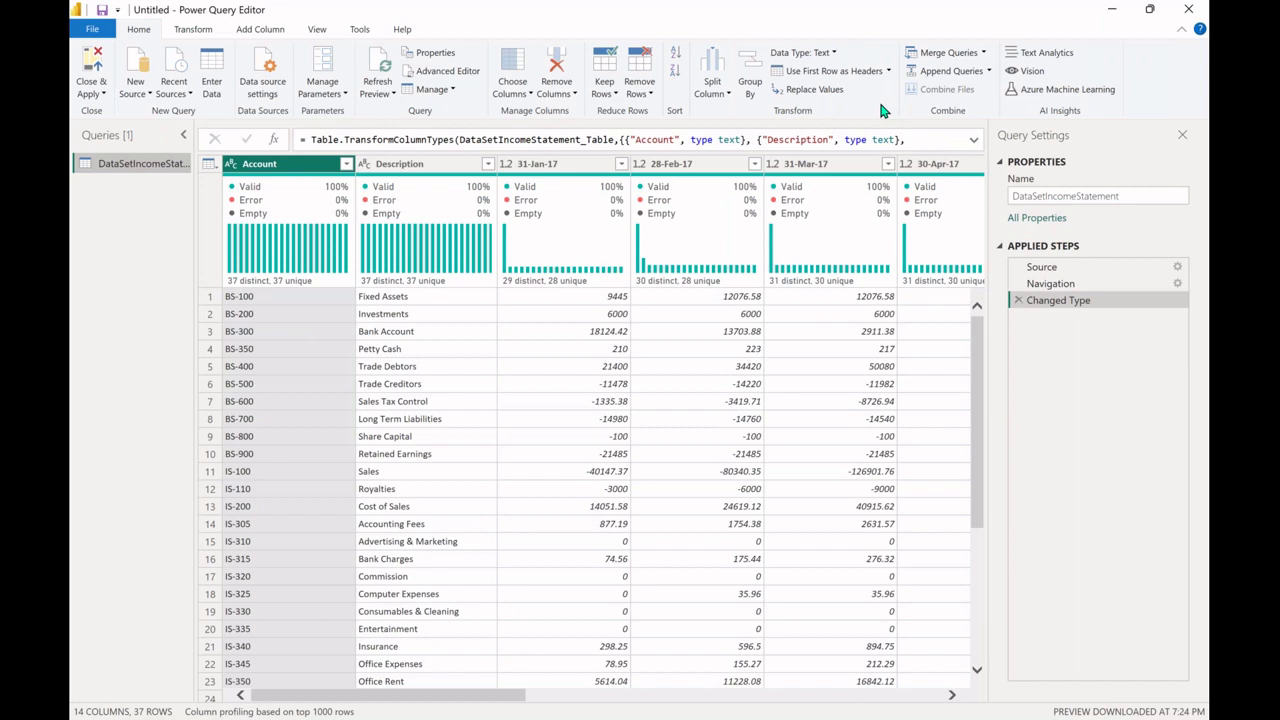
Add Mapping table.xlsx as a new Excel source, importing its Mapping table as a query.
left_click(148, 96)
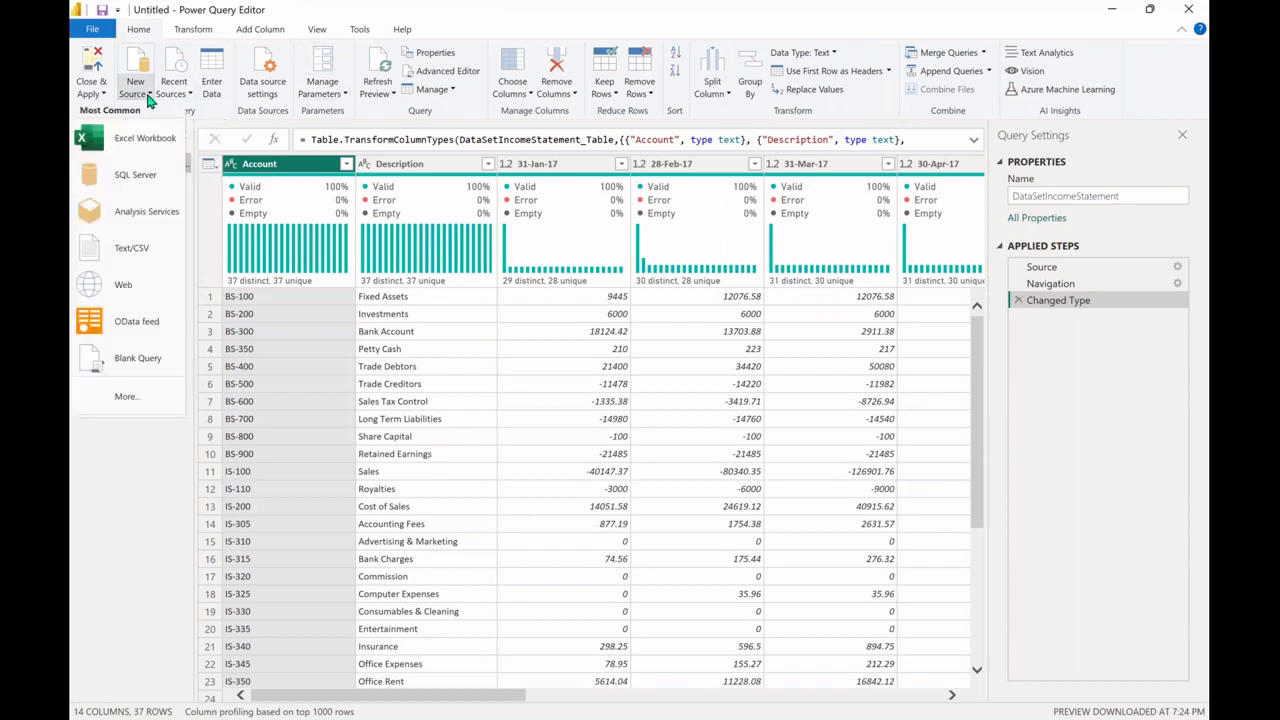
left_click(145, 139)
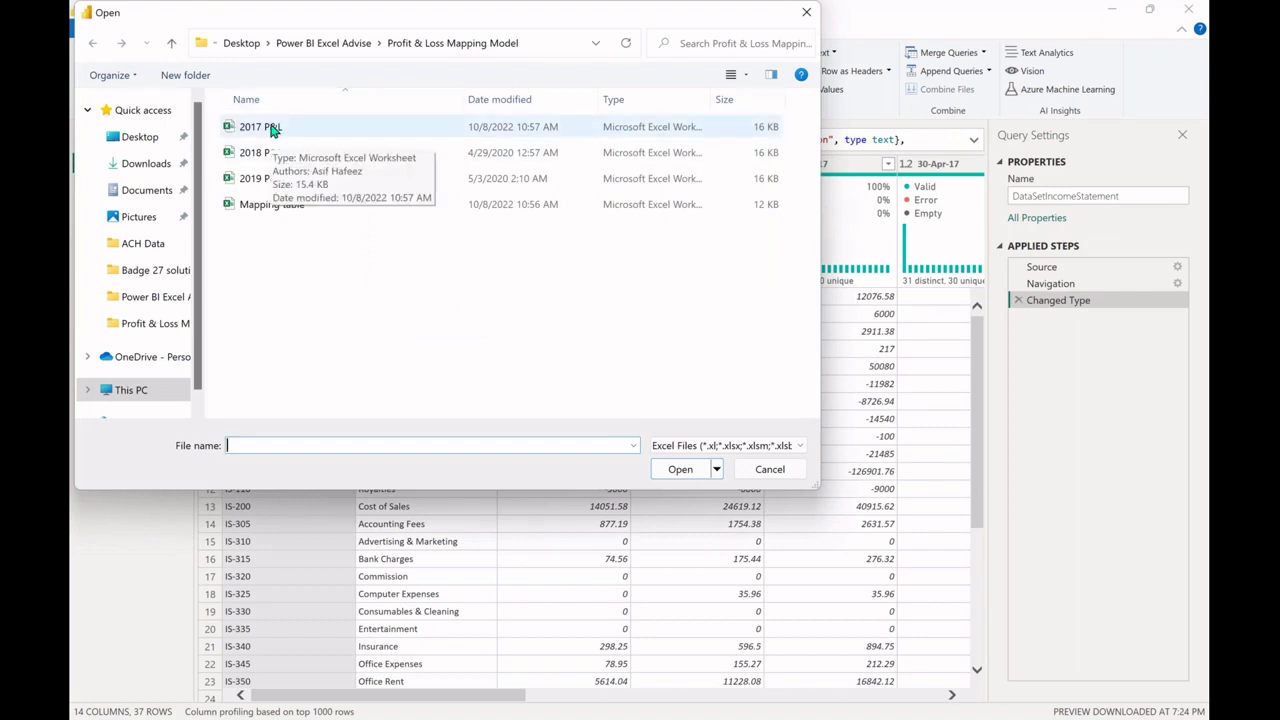
double_click(265, 206)
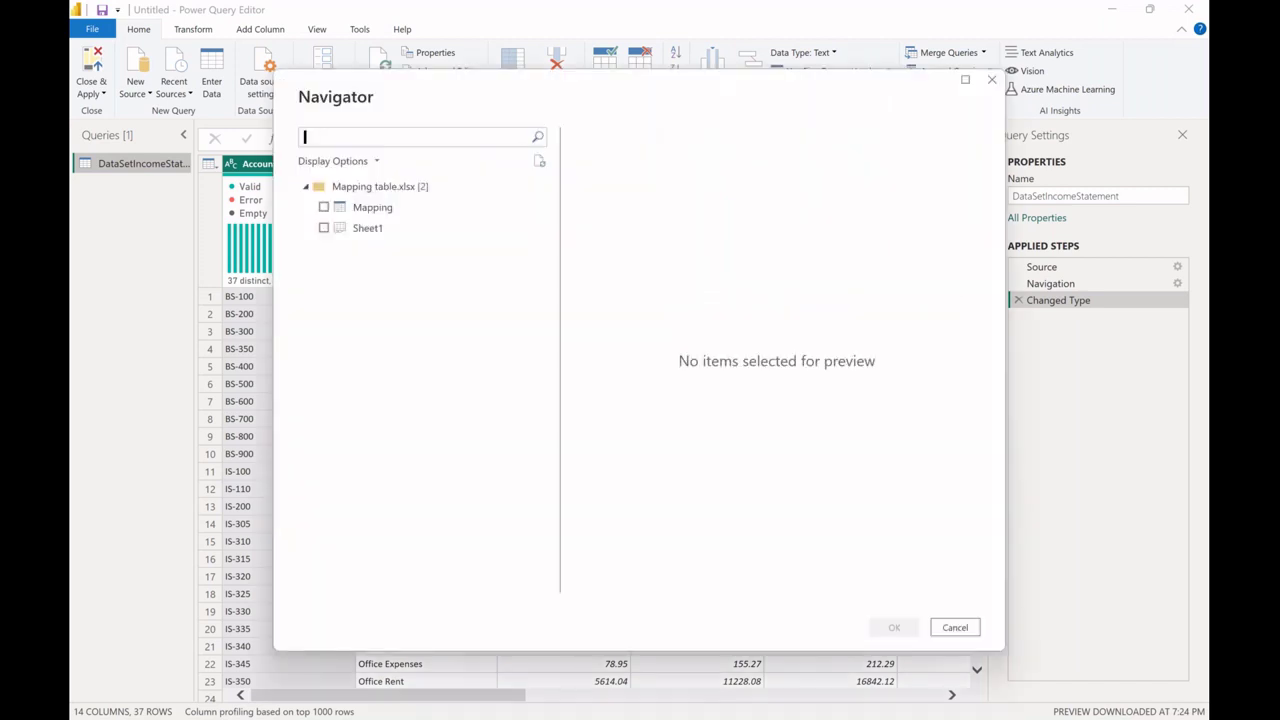
left_click(377, 209)
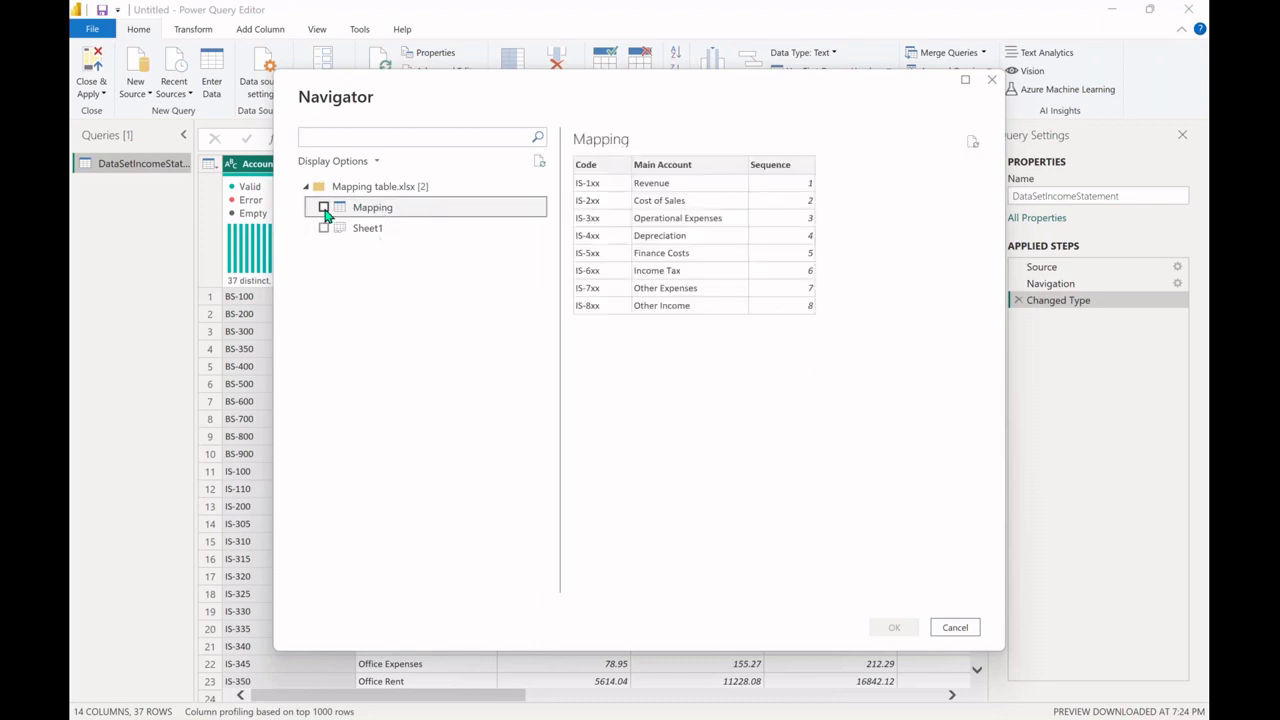
left_click(324, 208)
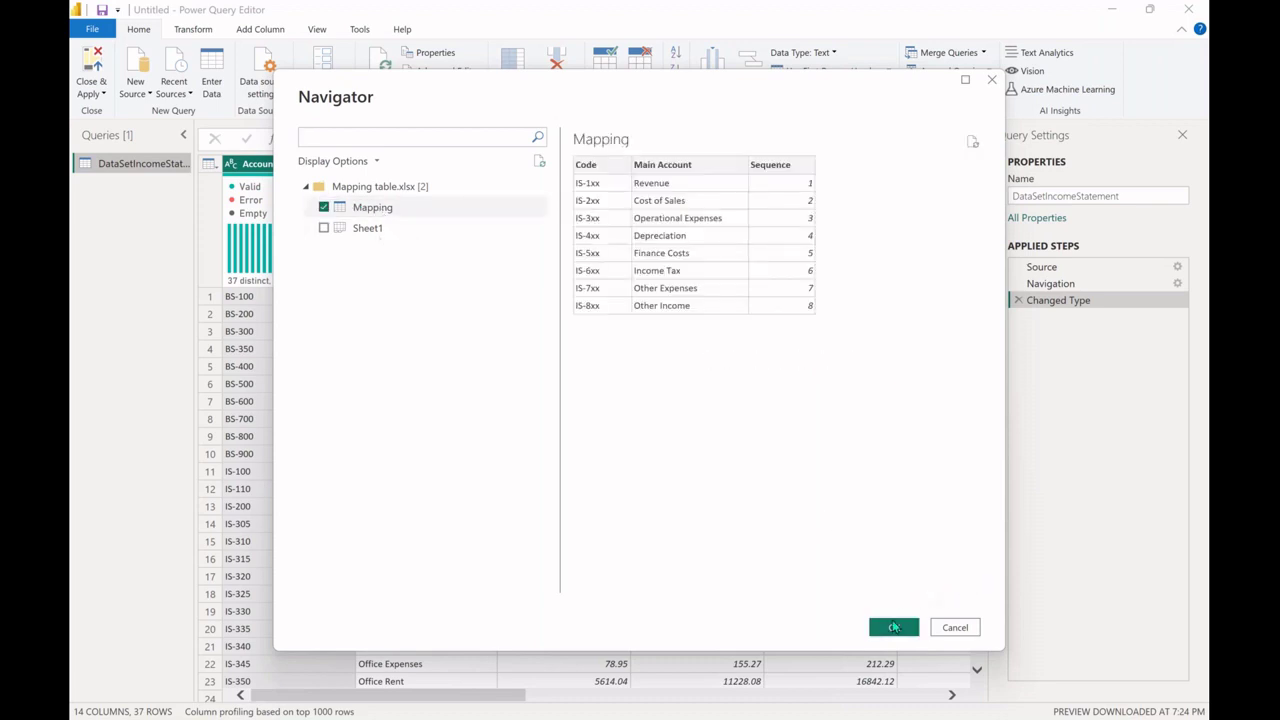
left_click(900, 627)
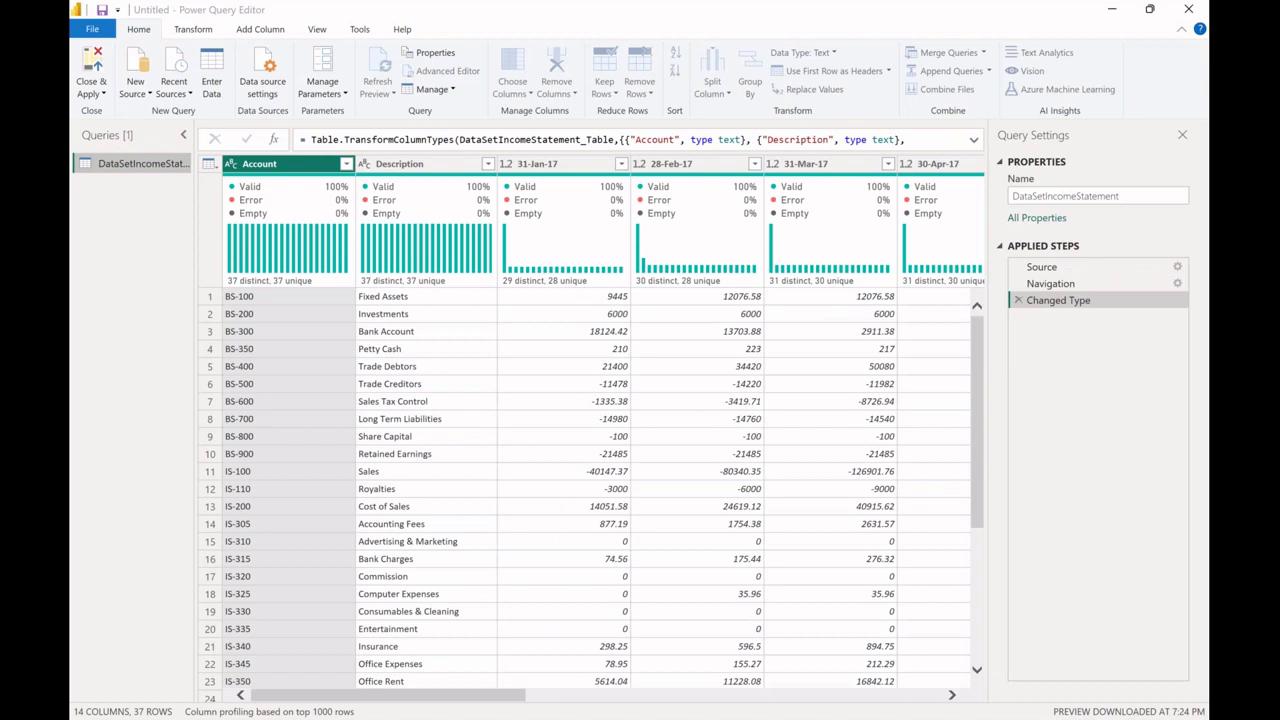
left_click(118, 183)
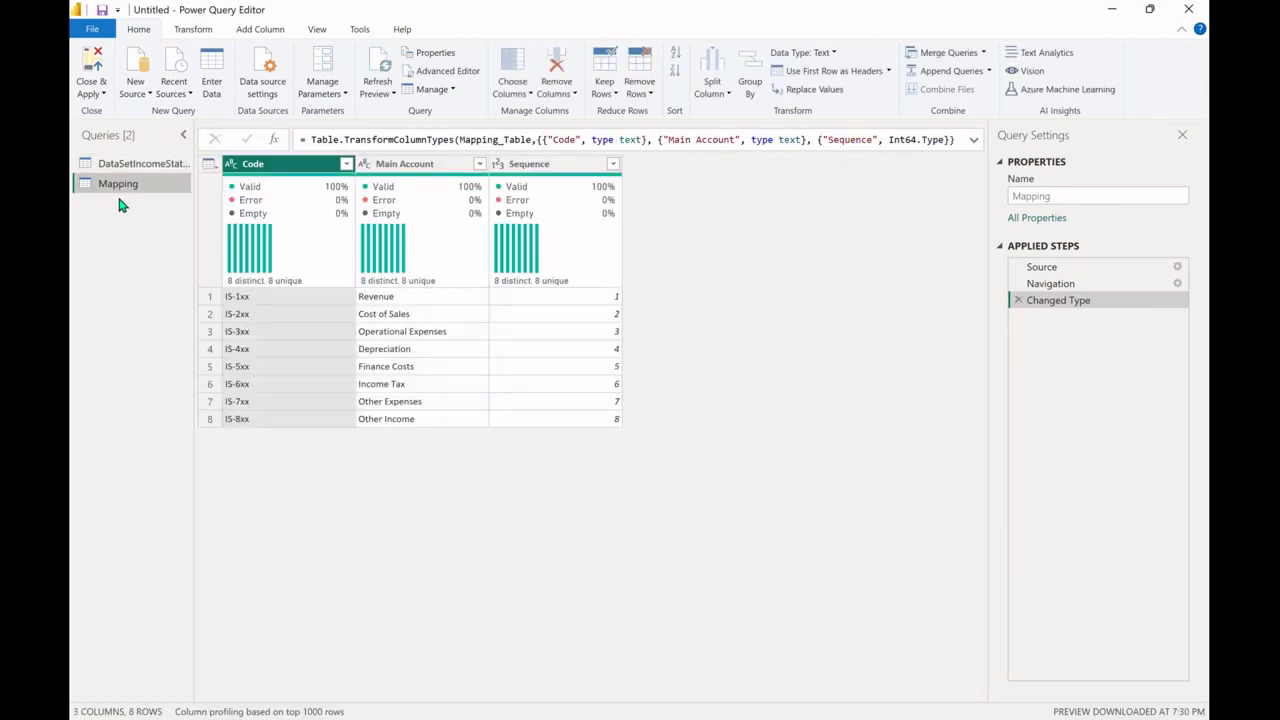
Change the DataSetIncomeStatement query's name to '2017' in Query Settings.
left_click(143, 167)
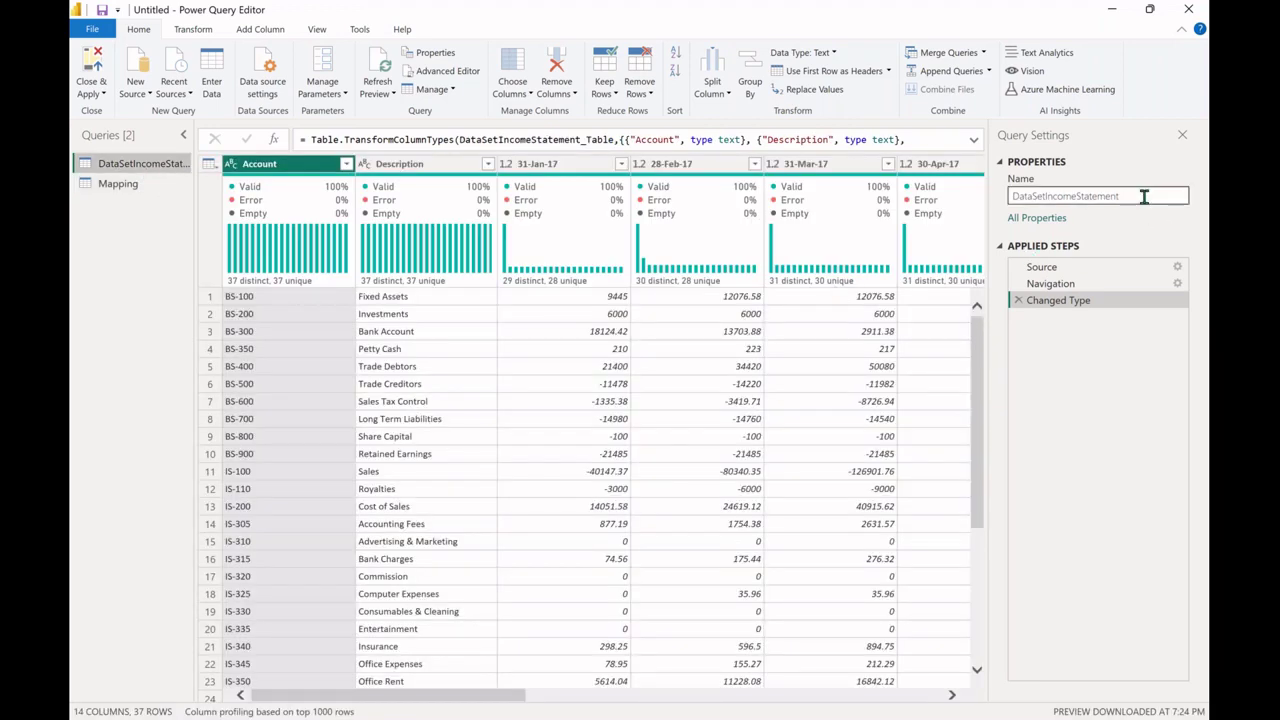
left_click(1144, 196)
double_click(1144, 196)
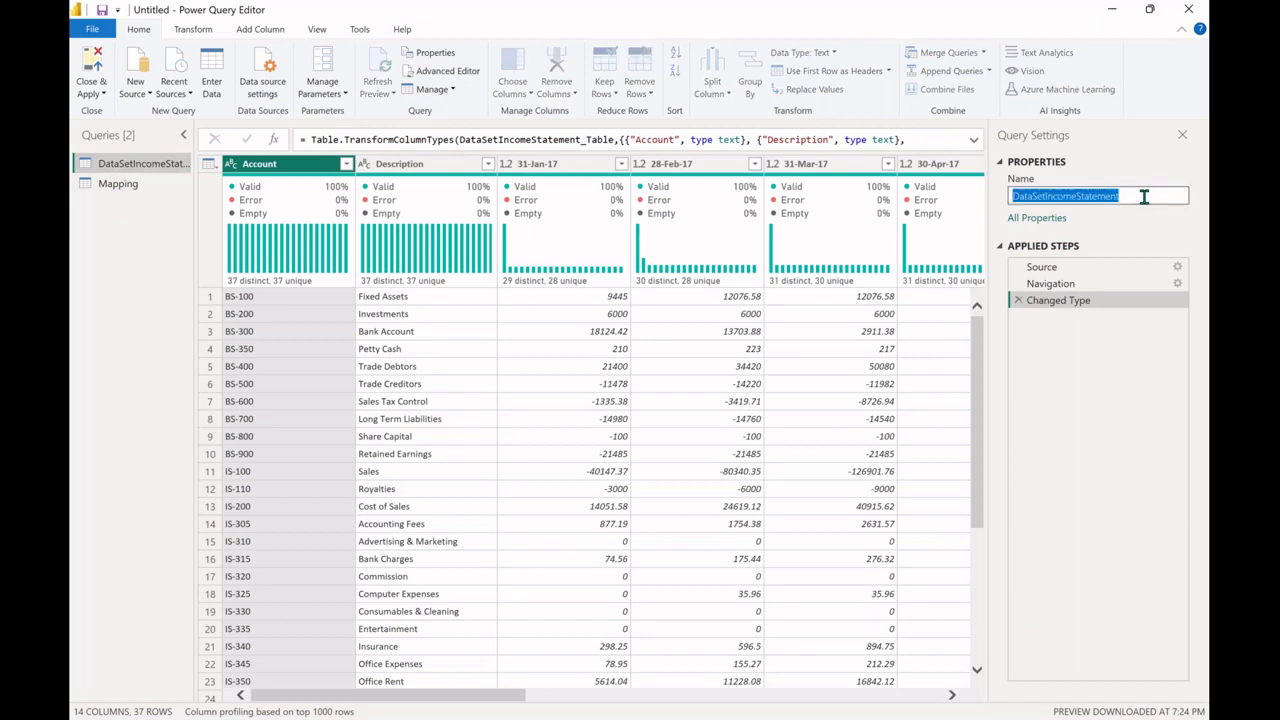
type("2017")
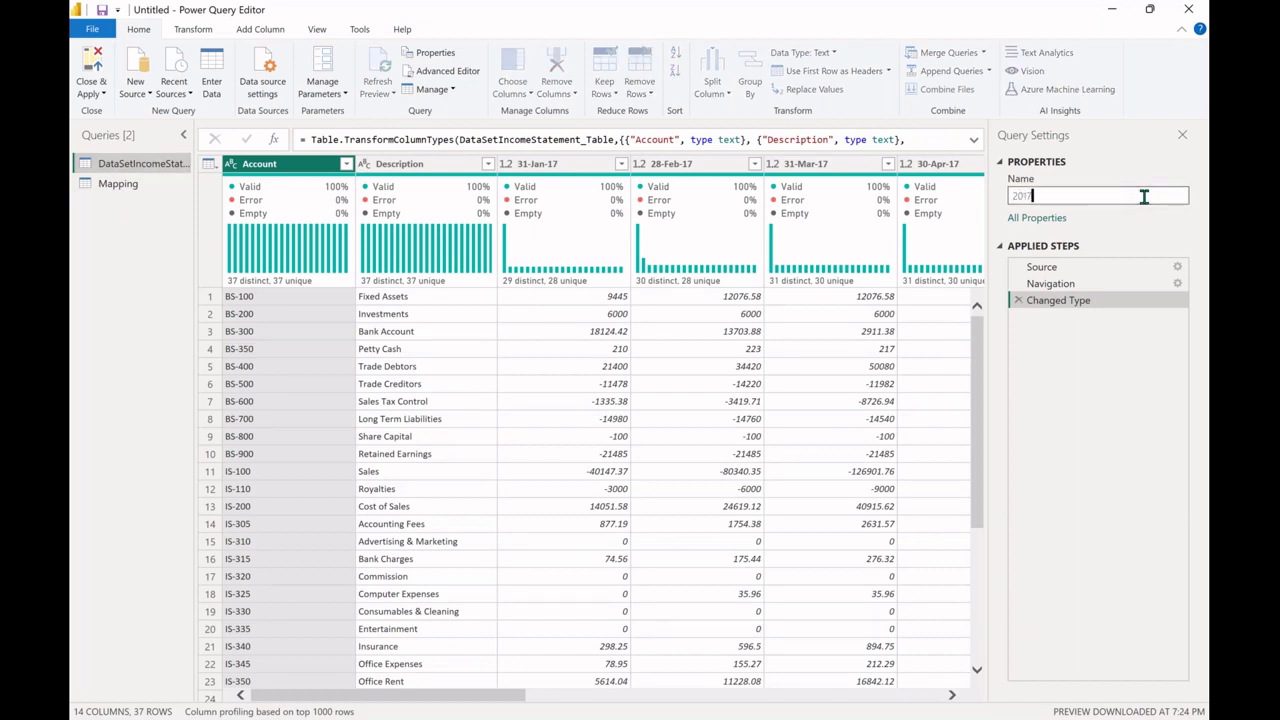
key("Return")
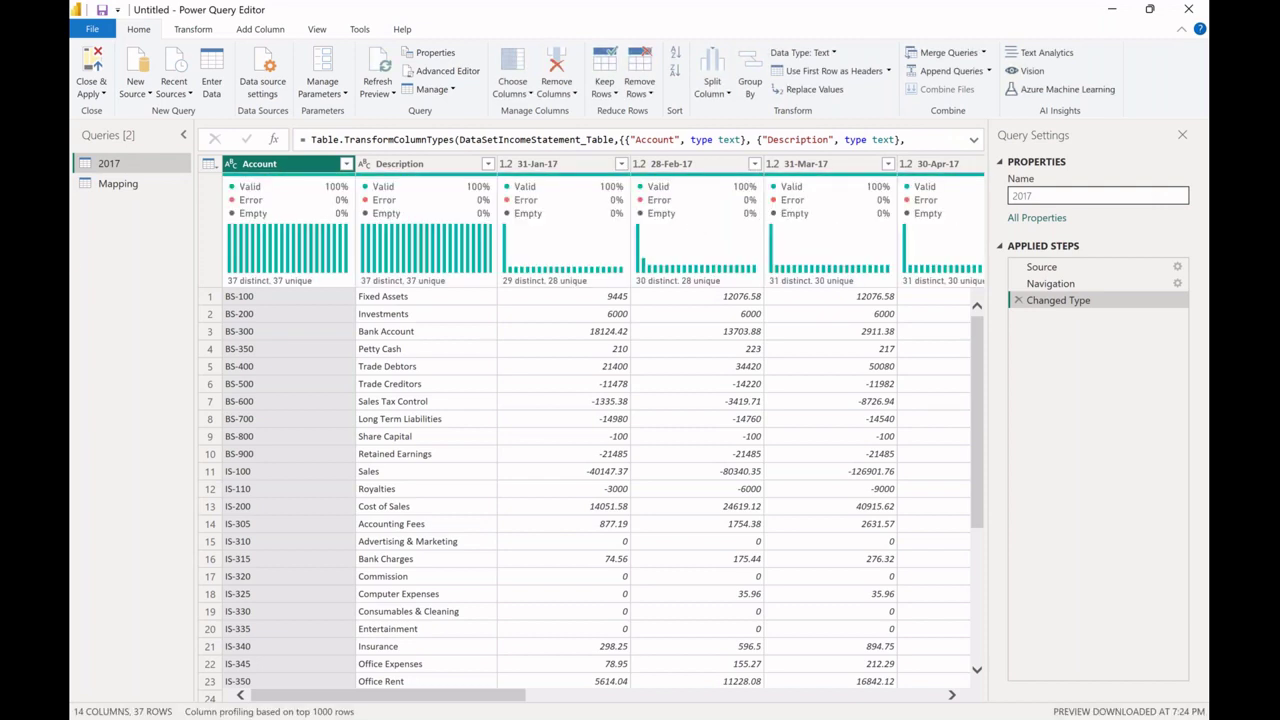
left_click(71, 257)
left_click(112, 246)
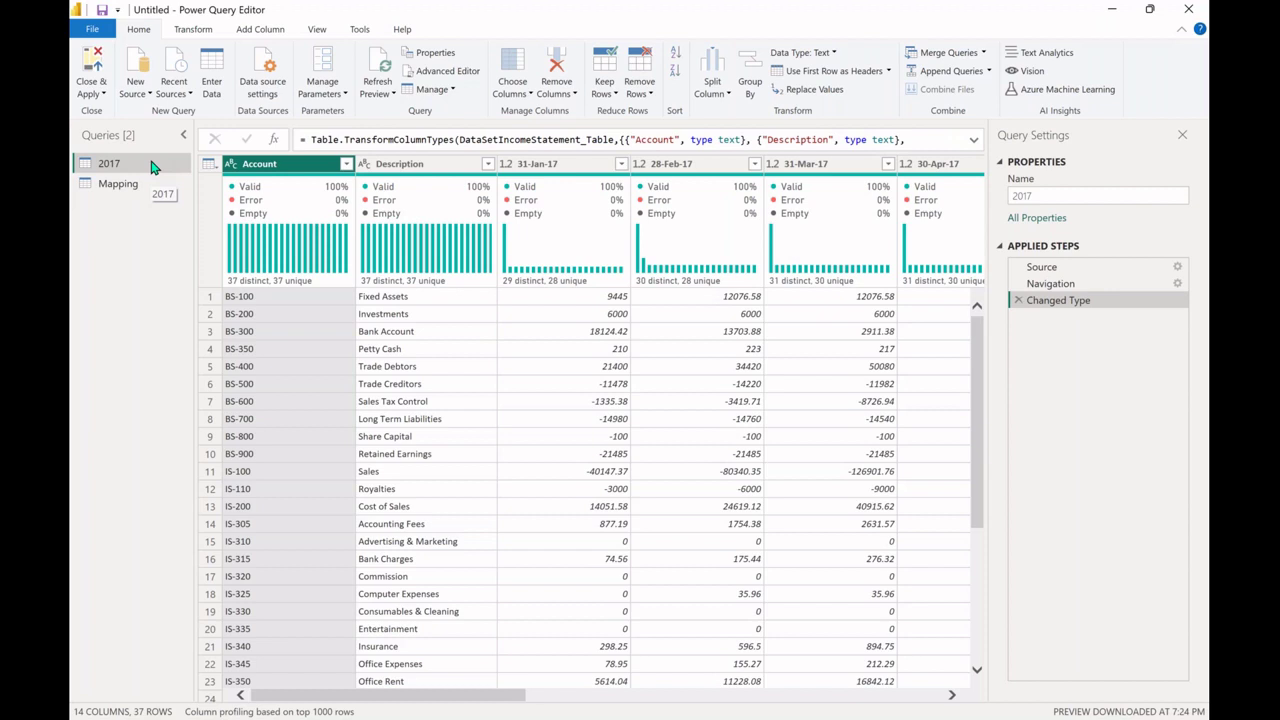
Duplicate the 2017 query and rename the copy 'P&L'.
right_click(153, 167)
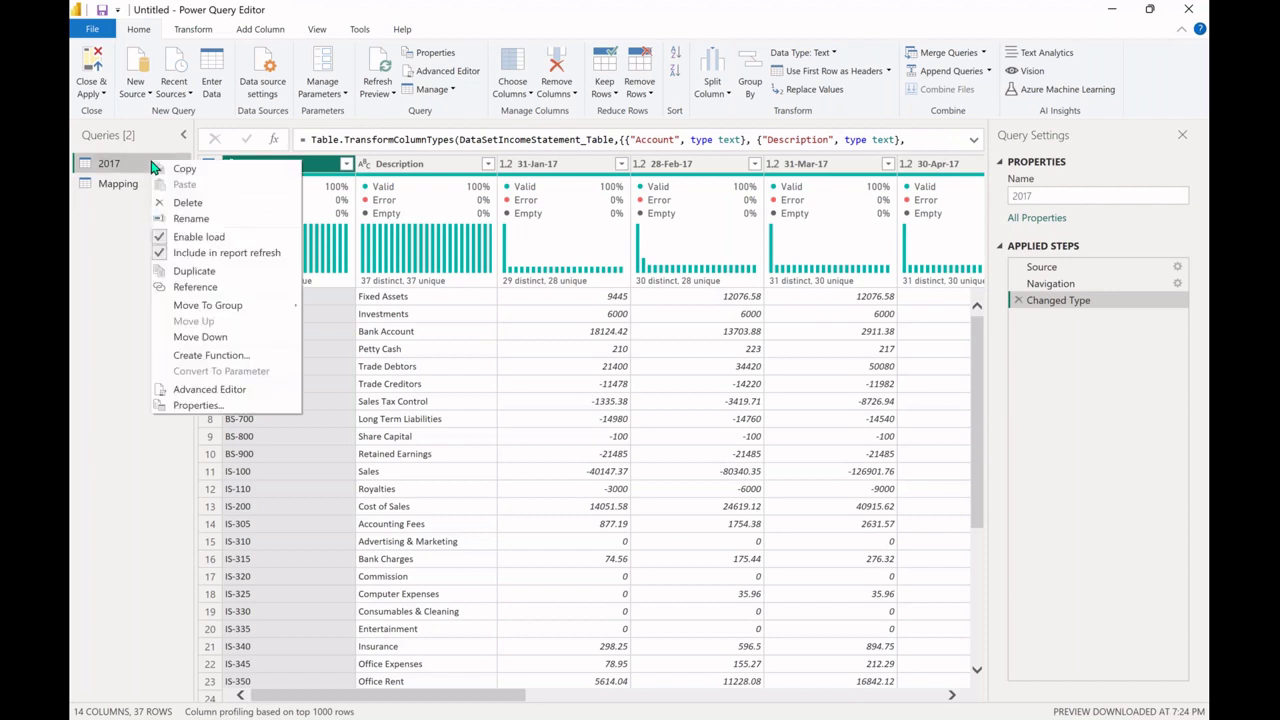
left_click(211, 272)
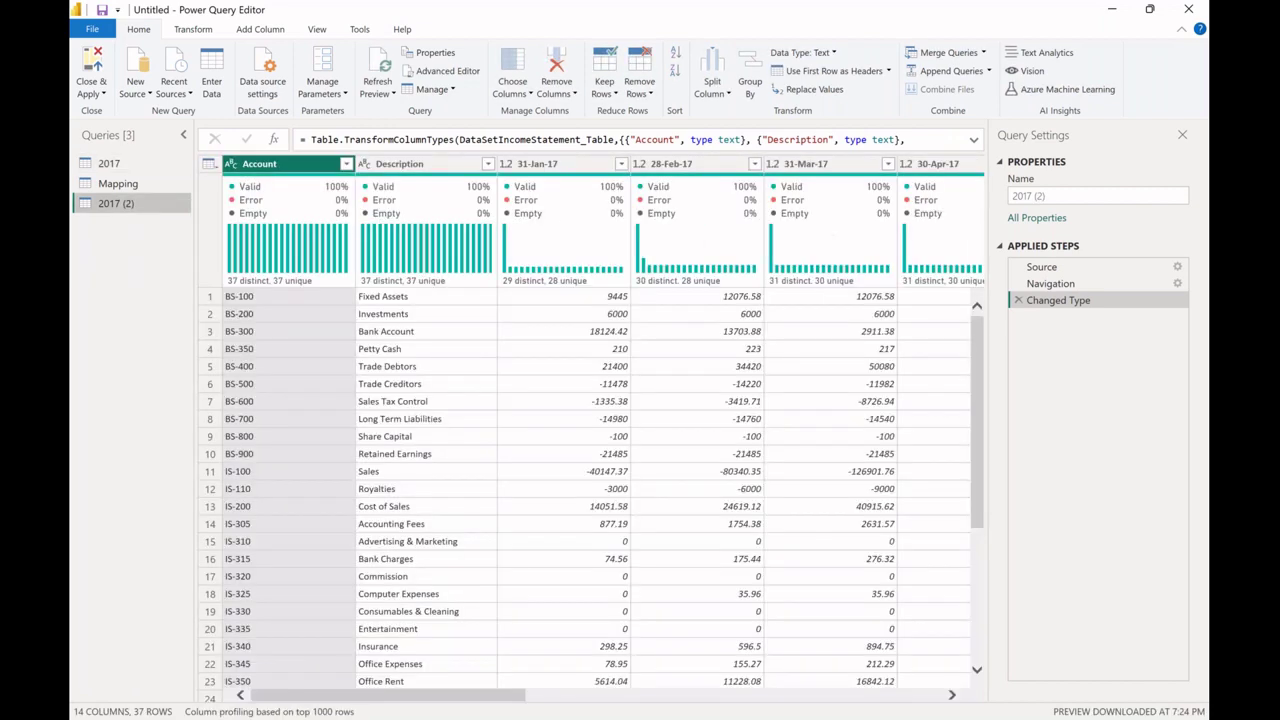
left_click(1073, 195)
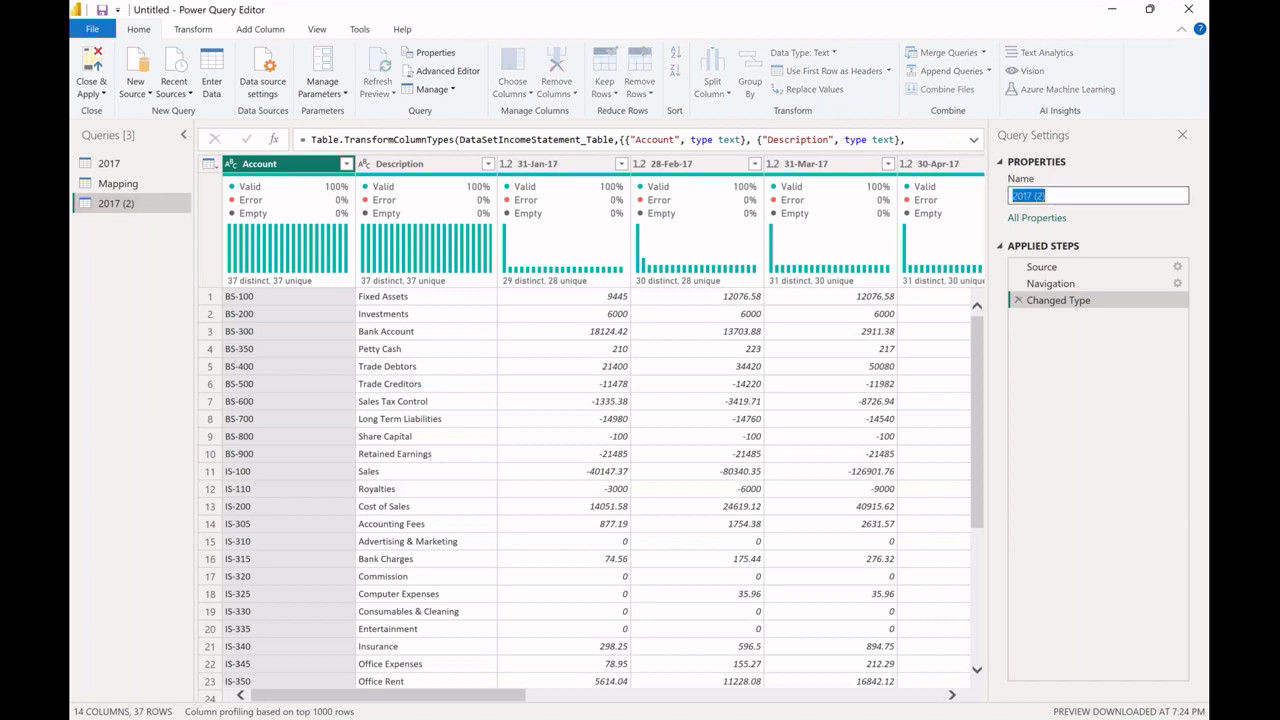
key("BackSpace")
type("P&L")
key("Return")
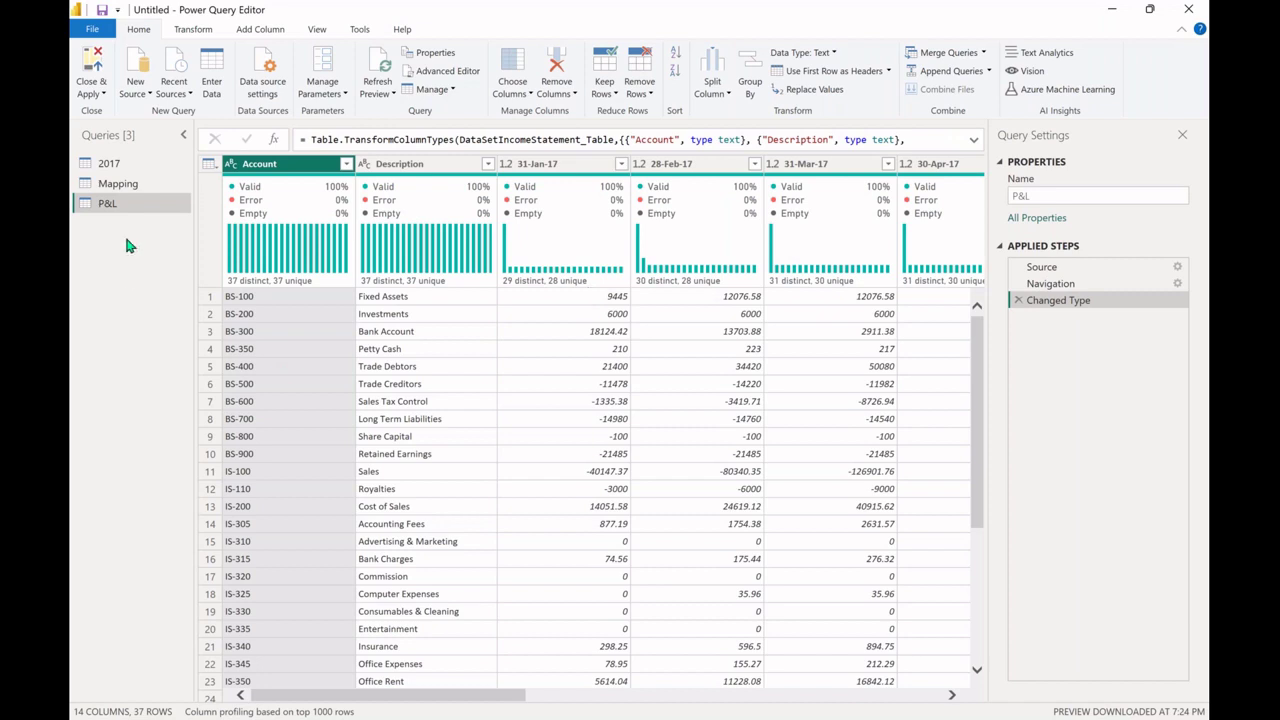
right_click(137, 206)
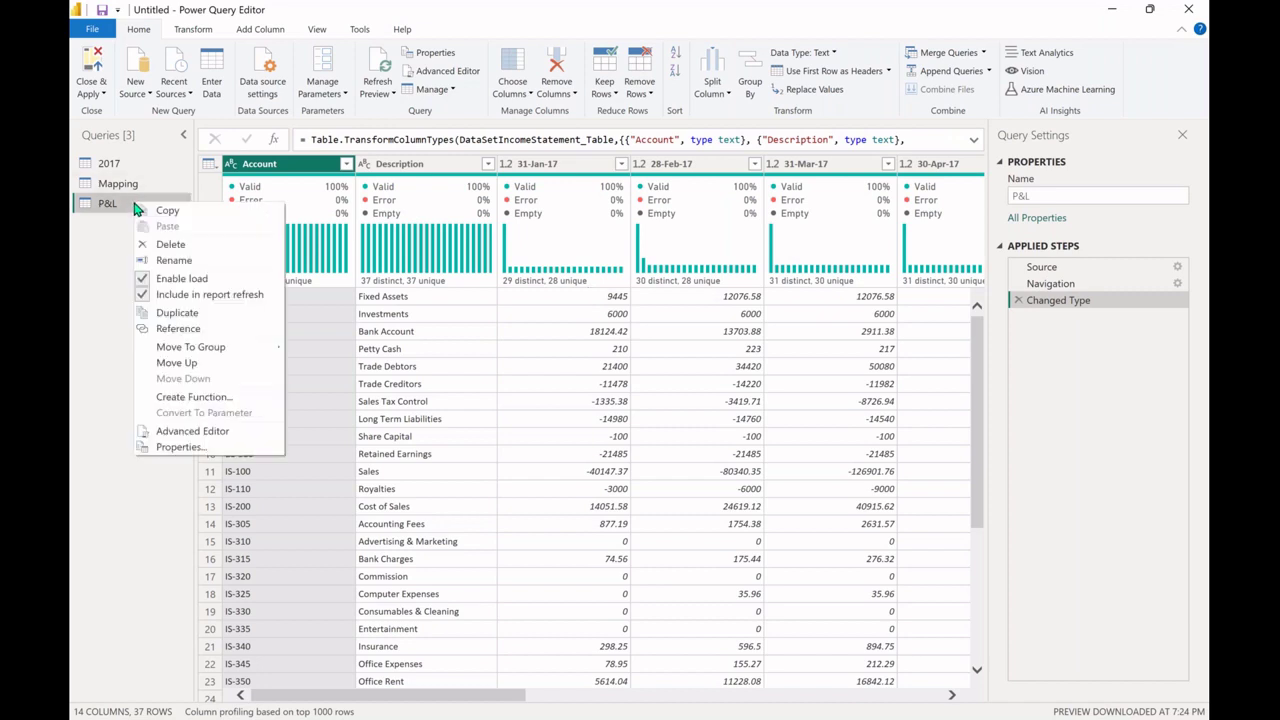
Delete the P&L query, then view the 2017 and Mapping queries.
left_click(187, 247)
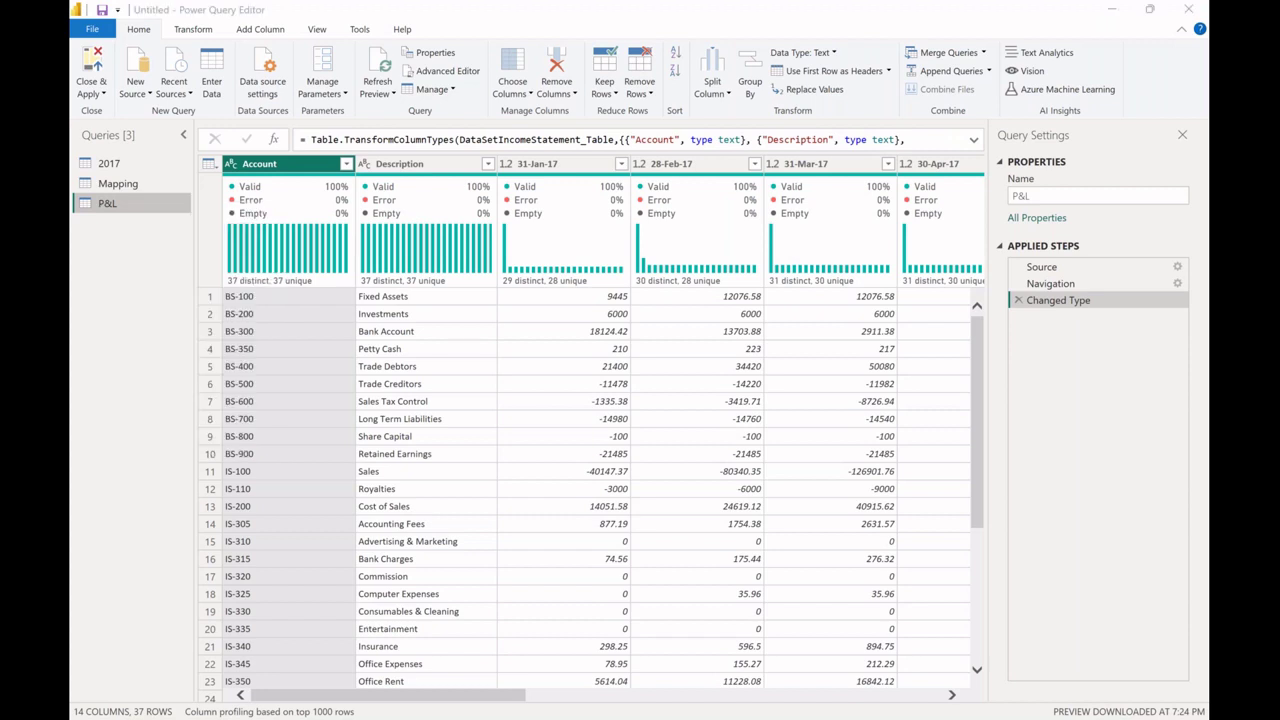
left_click(720, 394)
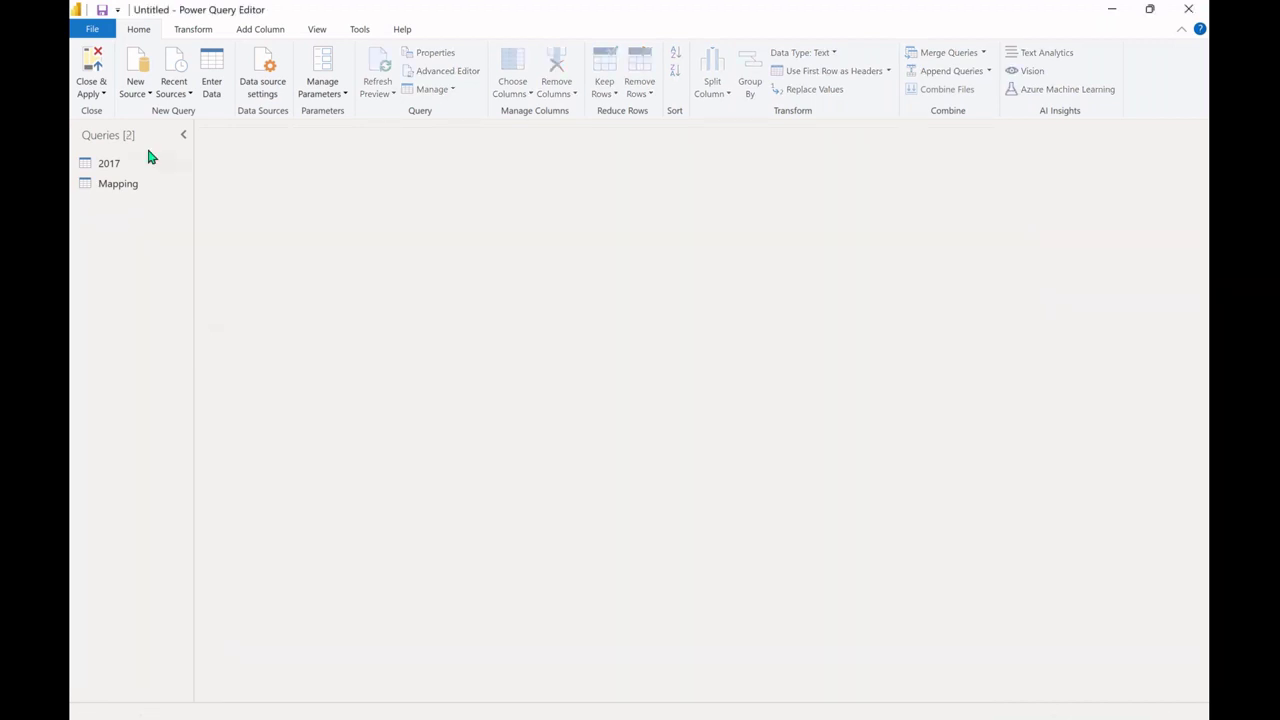
left_click(142, 162)
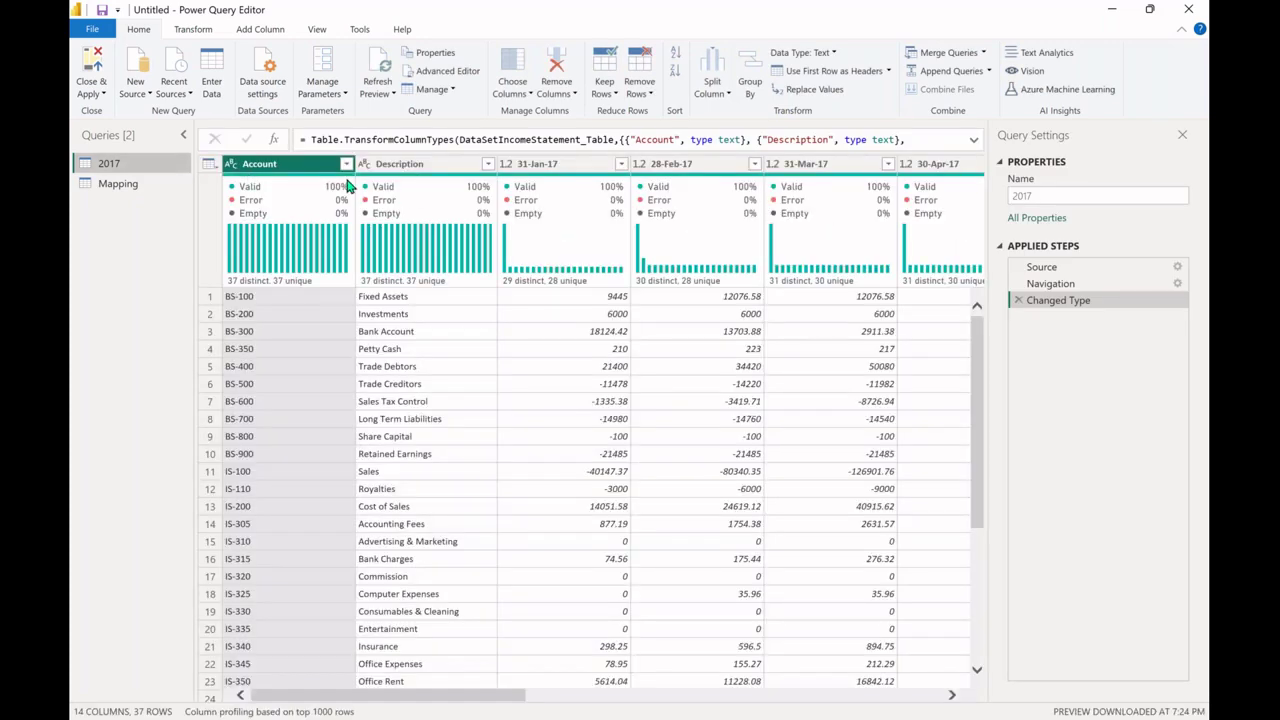
left_click(133, 188)
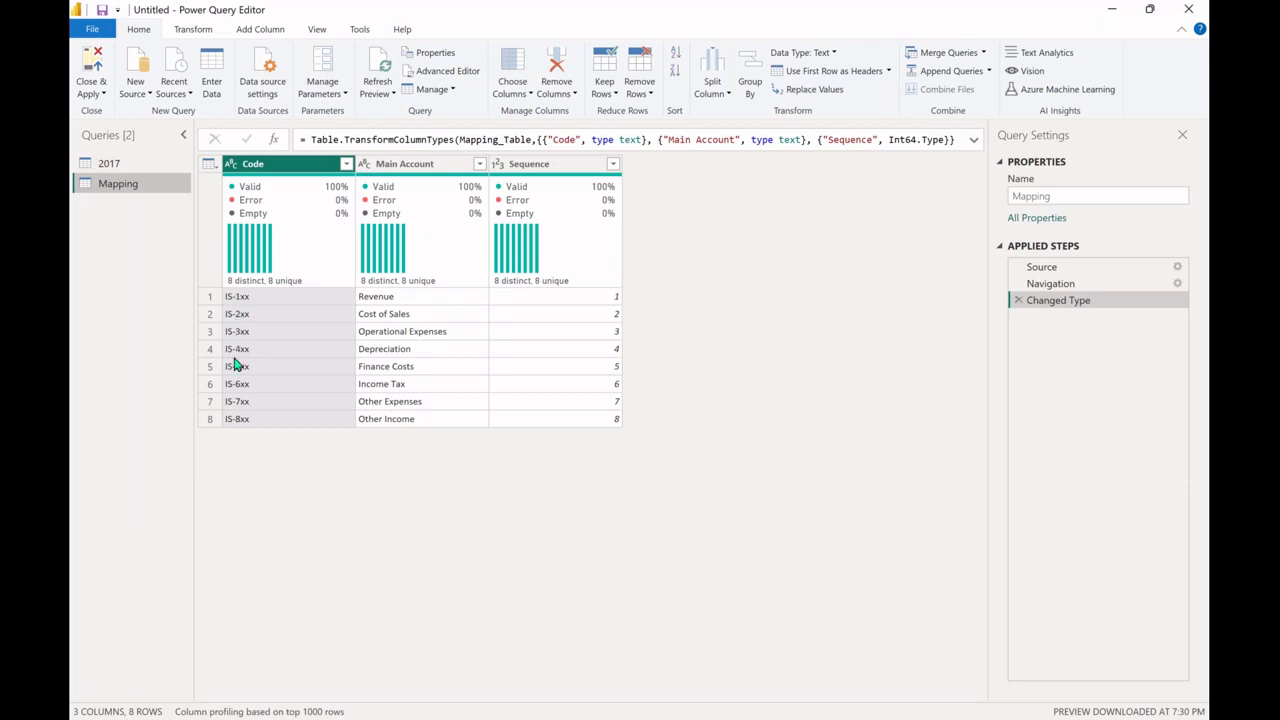
Filter the 2017 query's Account column to codes containing 'IS-', leaving 27 rows.
left_click(121, 165)
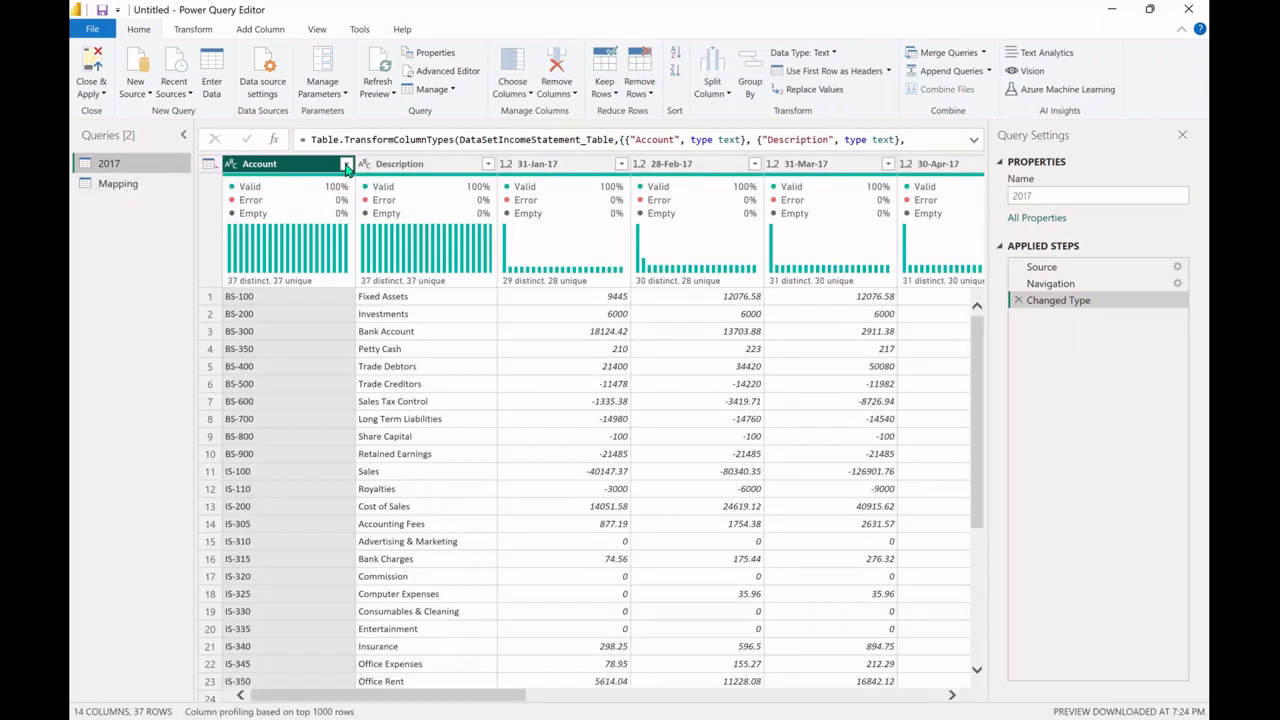
left_click(346, 164)
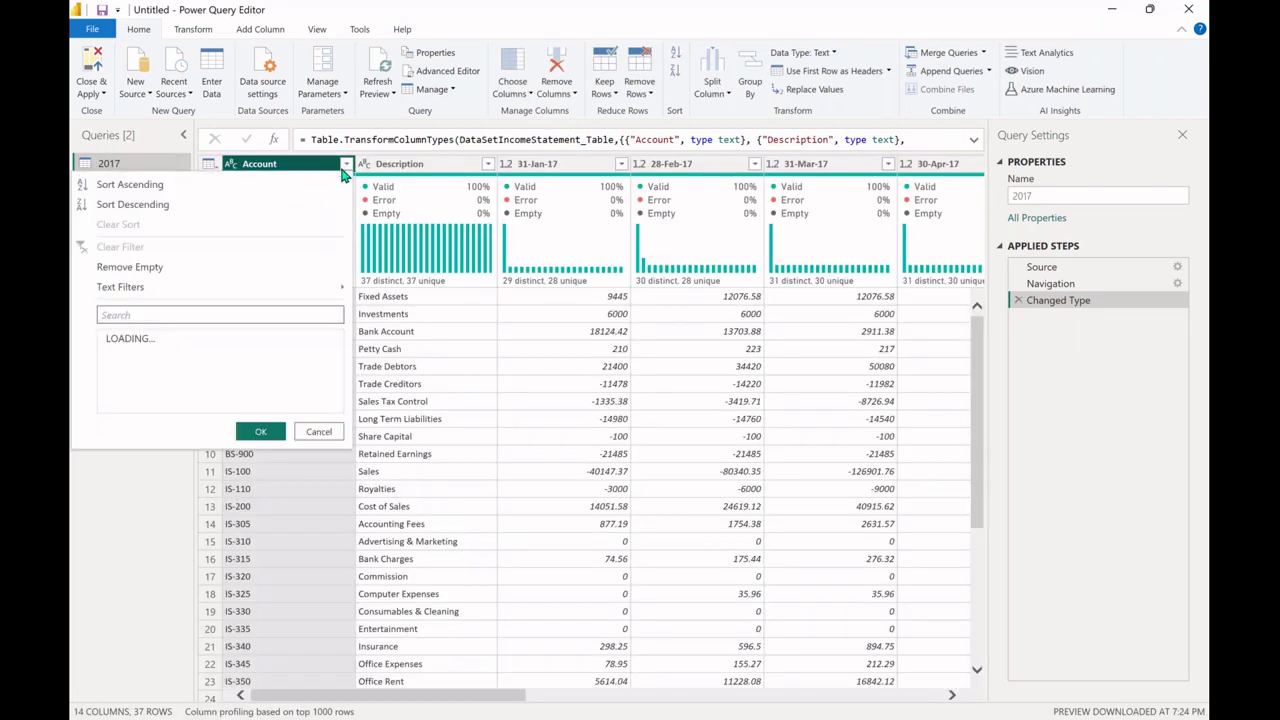
mouse_move(342, 292)
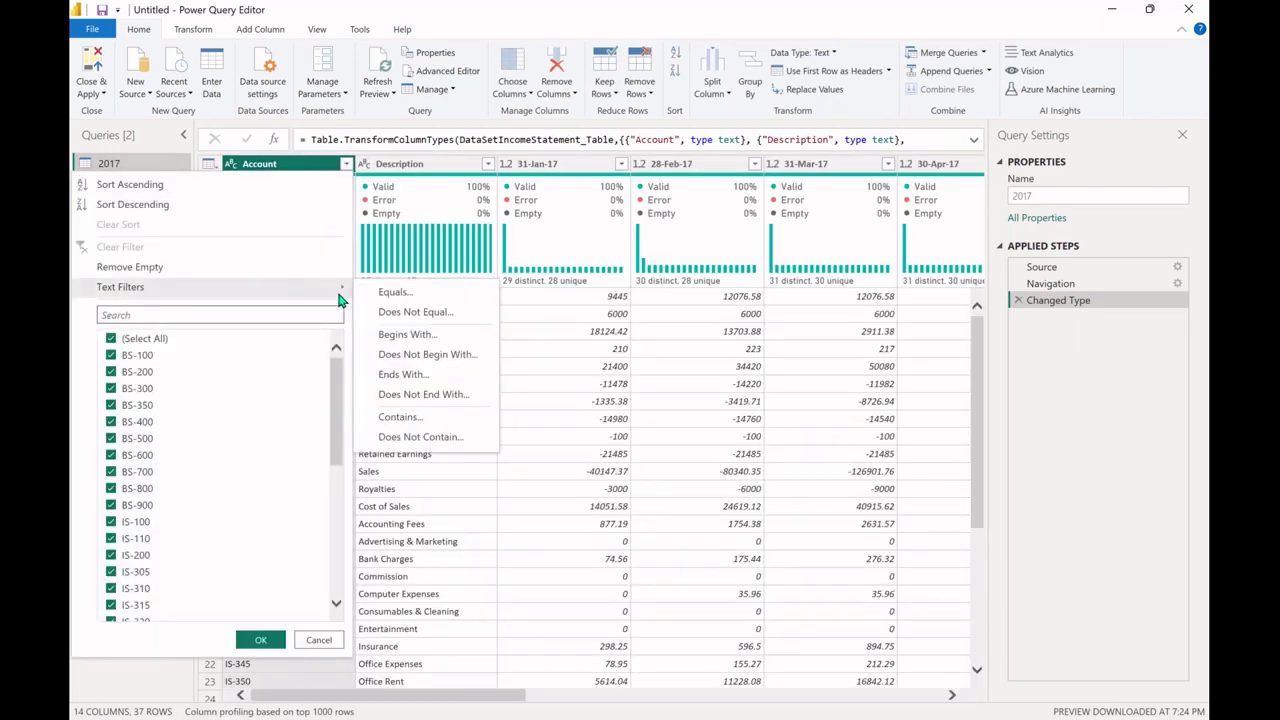
left_click(430, 419)
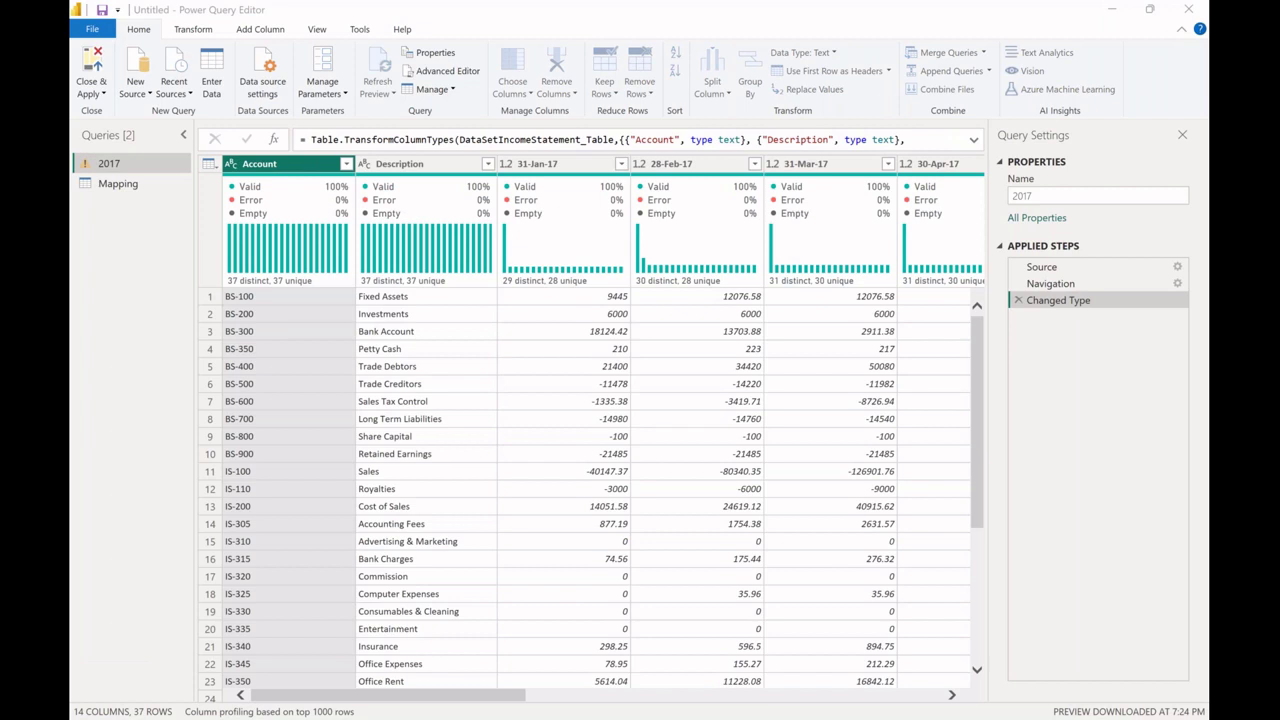
left_click(565, 362)
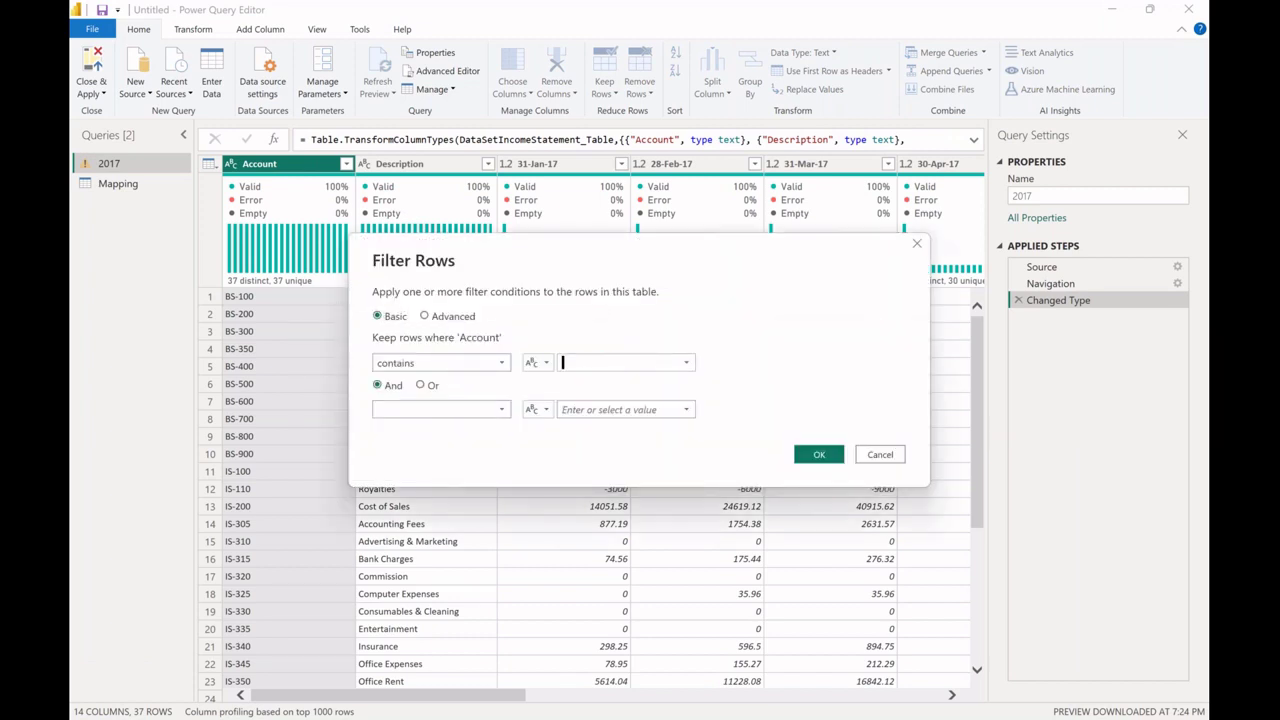
type("IS-")
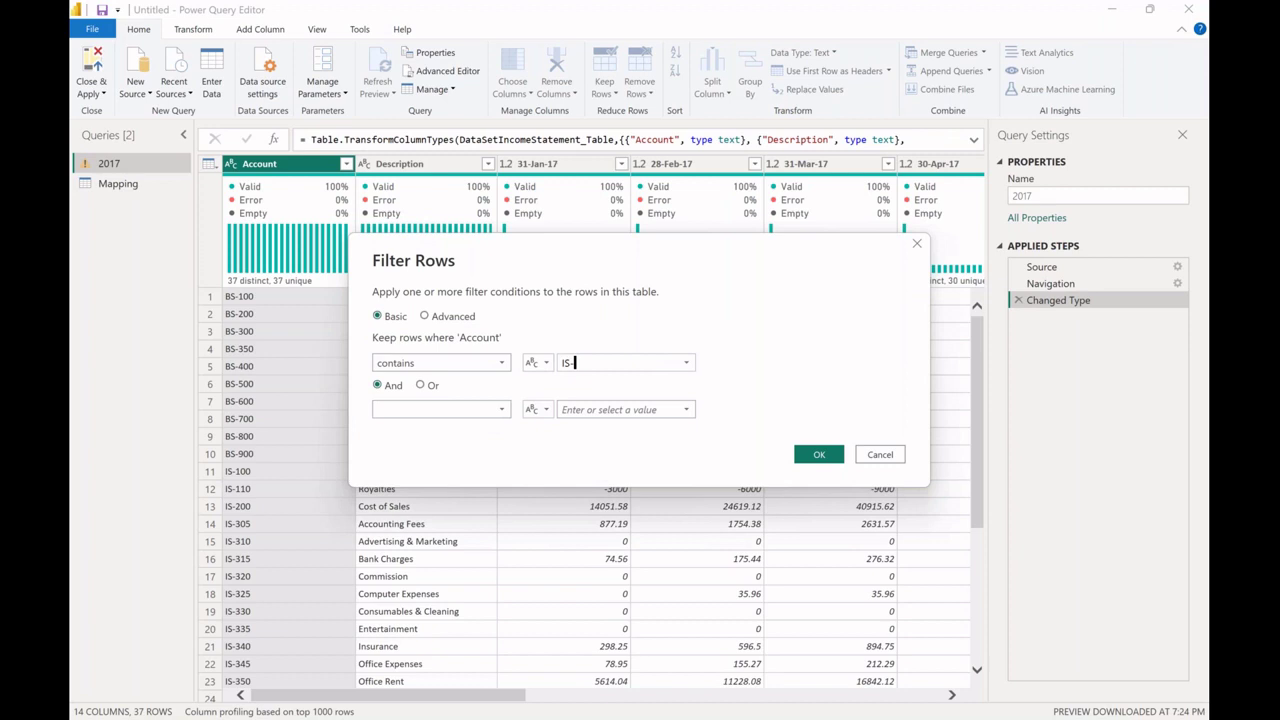
left_click(819, 454)
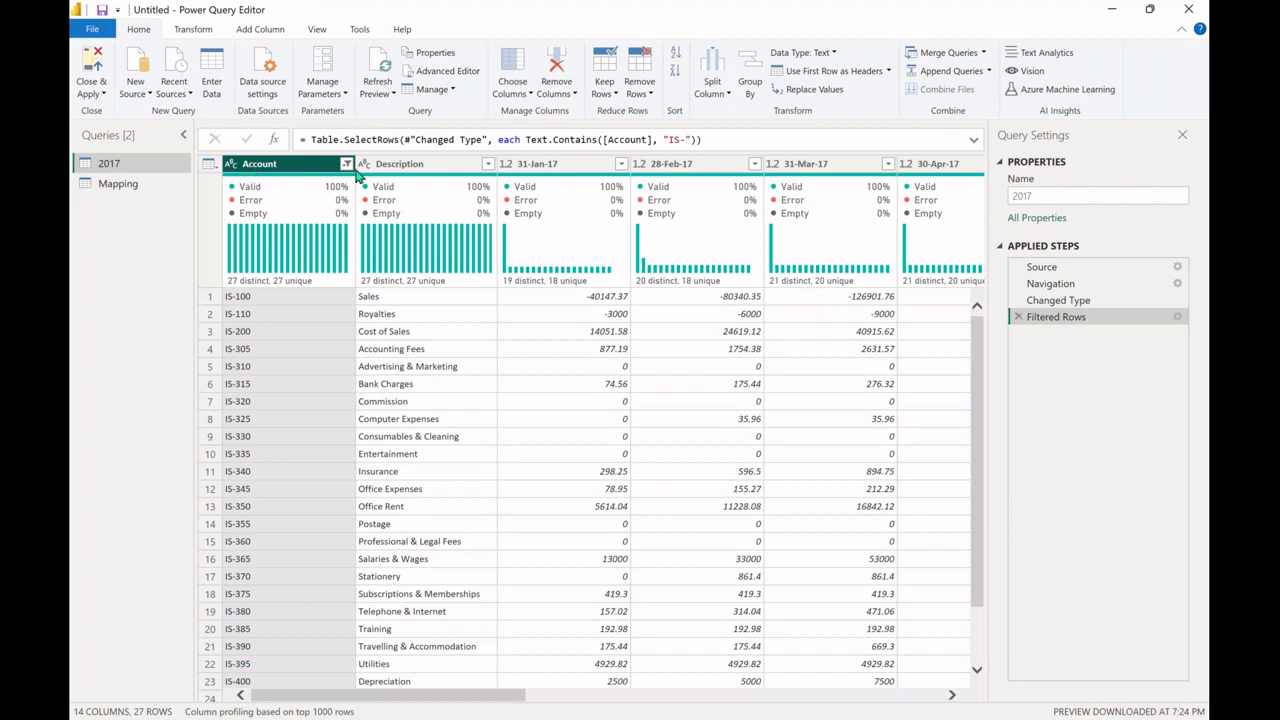
Unpivot all 2017 columns except Account and Description into Attribute/Value, giving 324 rows.
left_click(232, 167)
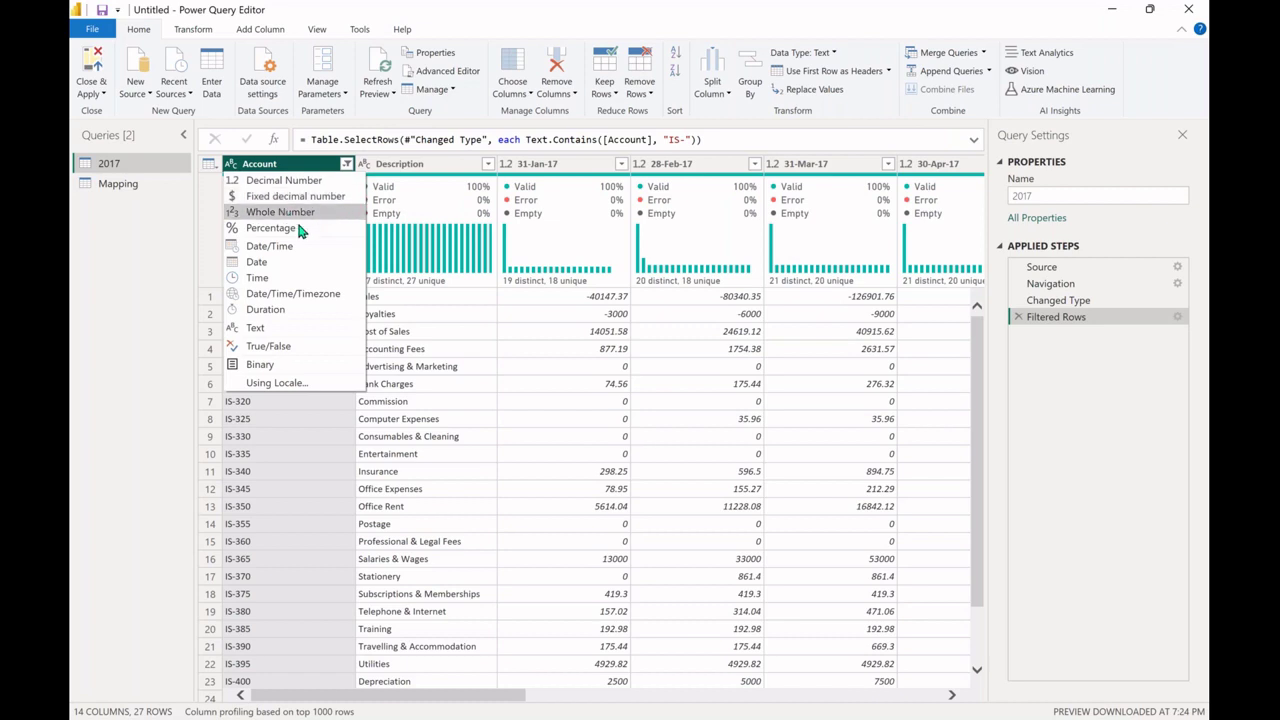
left_click(427, 170)
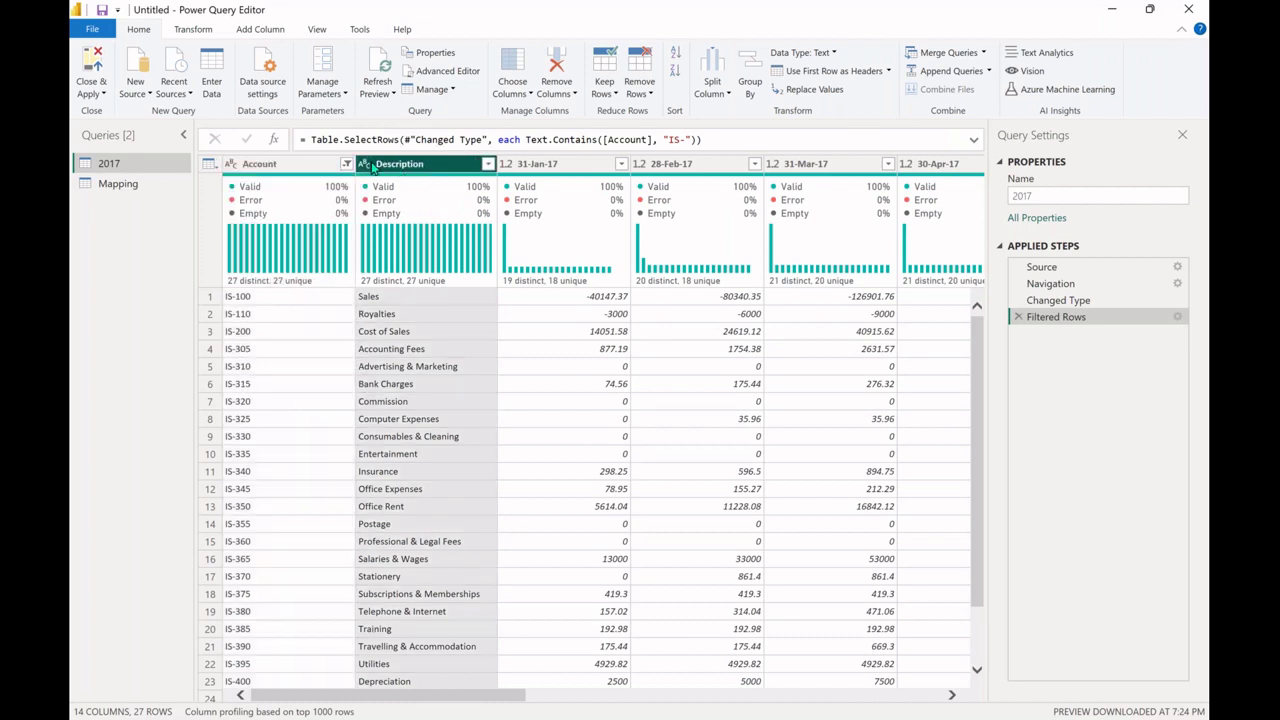
left_click(541, 173)
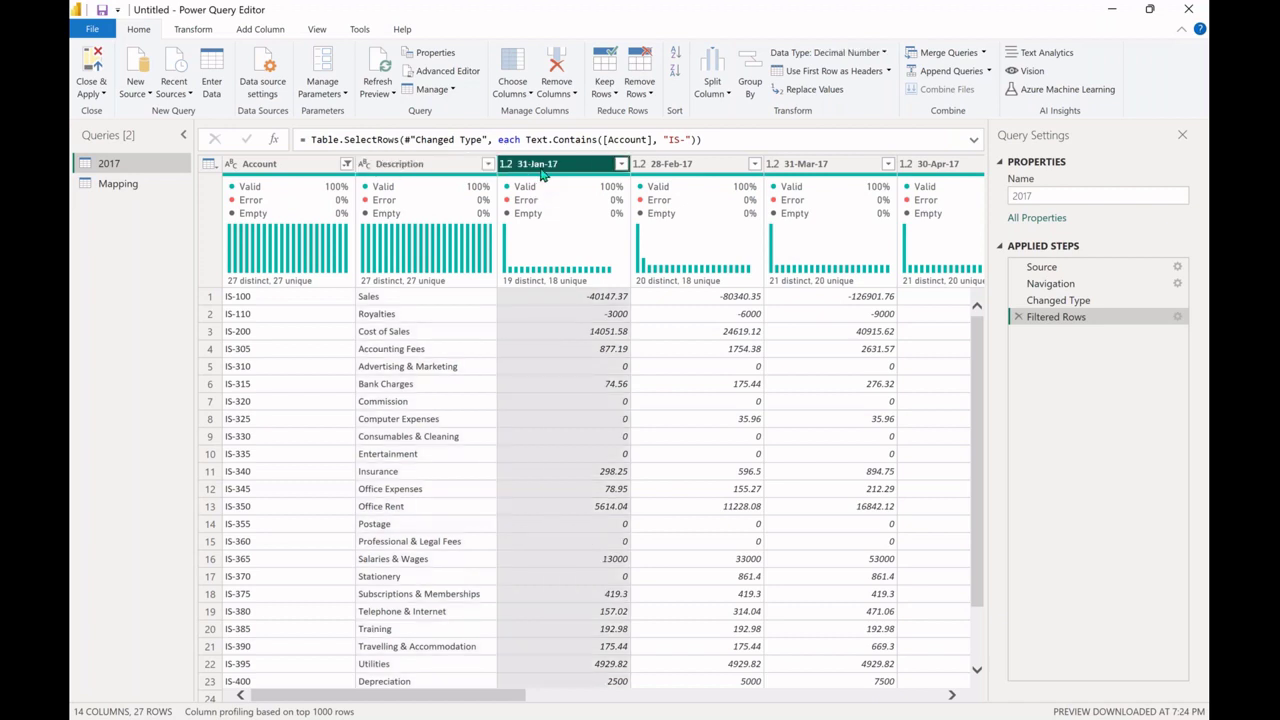
left_click(293, 170)
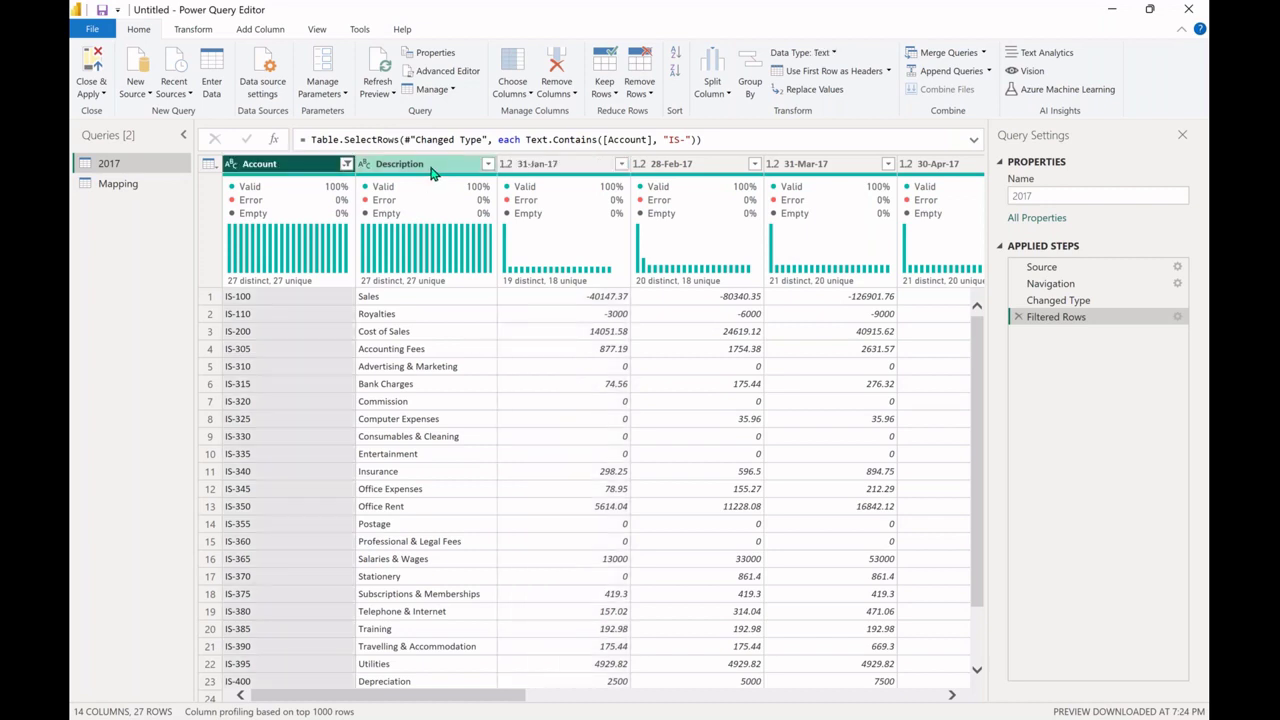
left_click(432, 173, "ctrl")
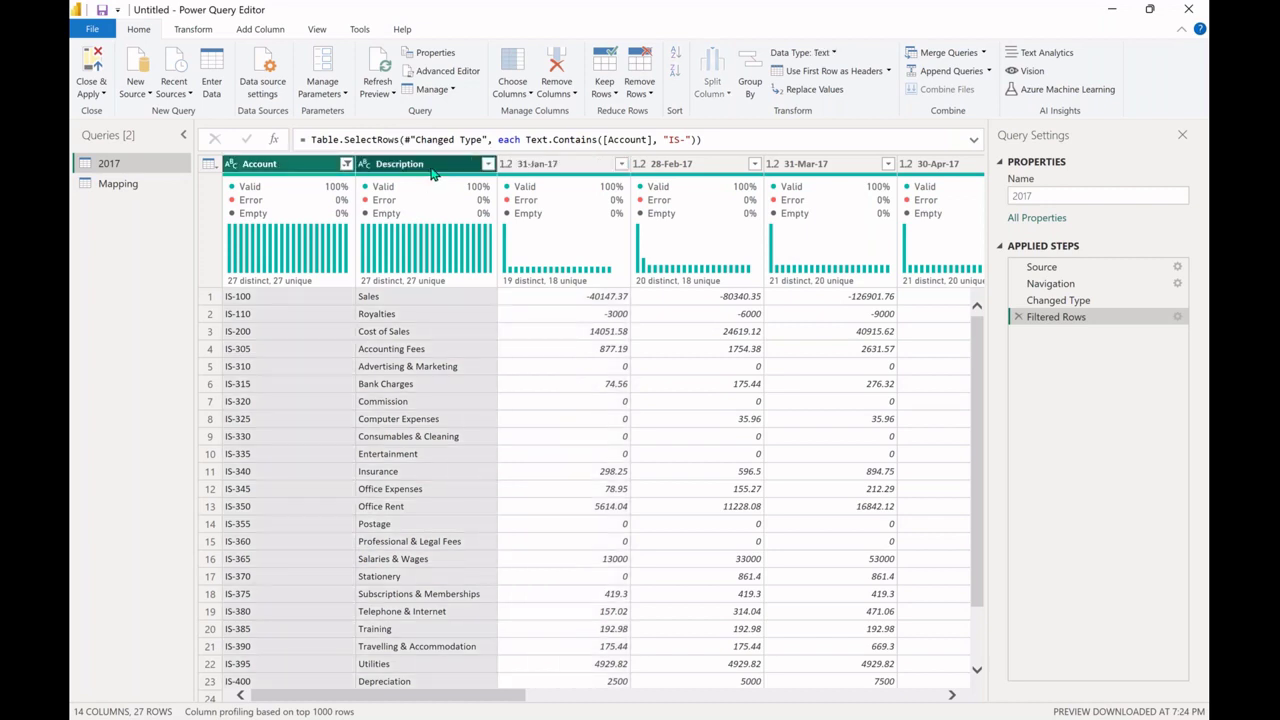
right_click(432, 173)
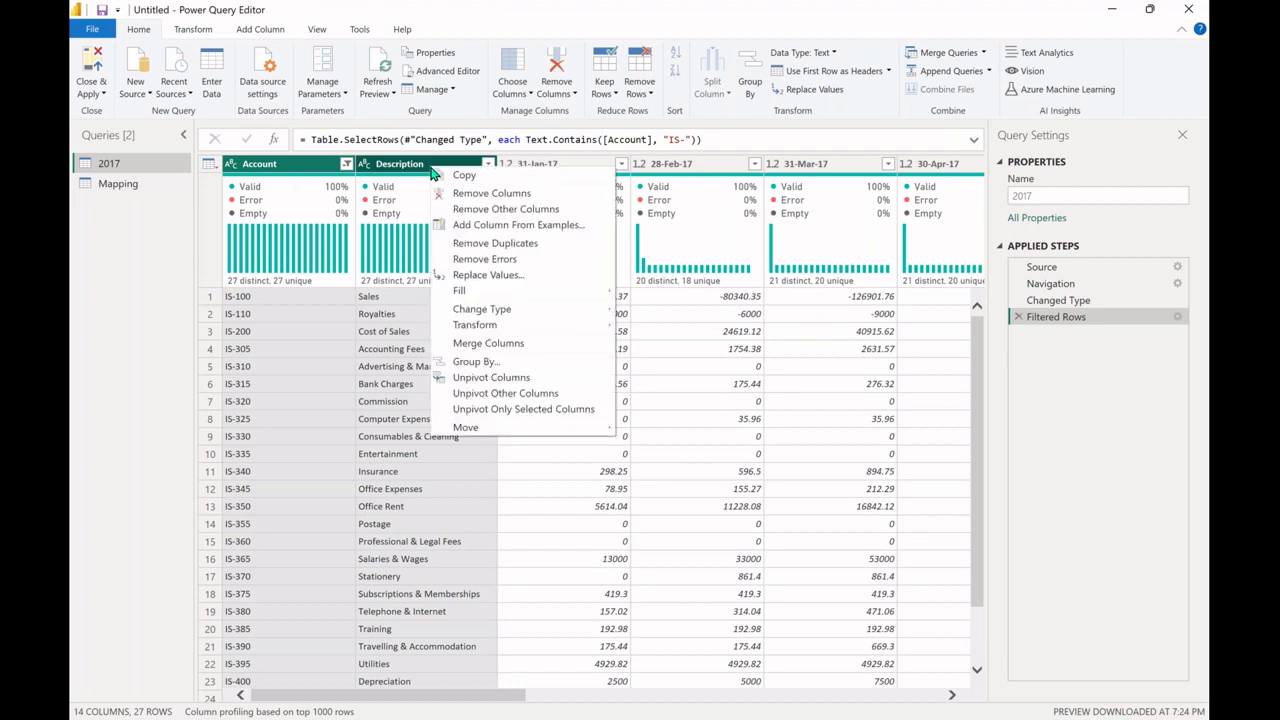
left_click(548, 395)
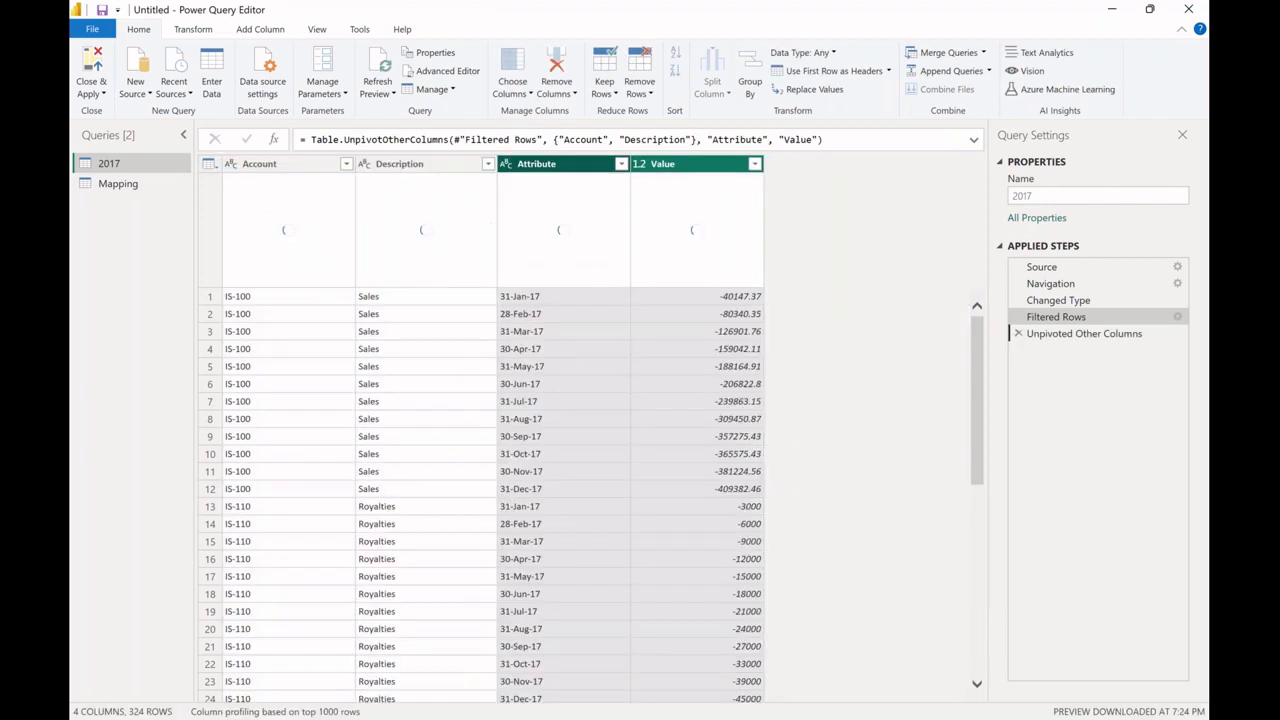
Rename the Attribute column to Period and set its type to Date (e.g. 1/31/2017).
double_click(575, 164)
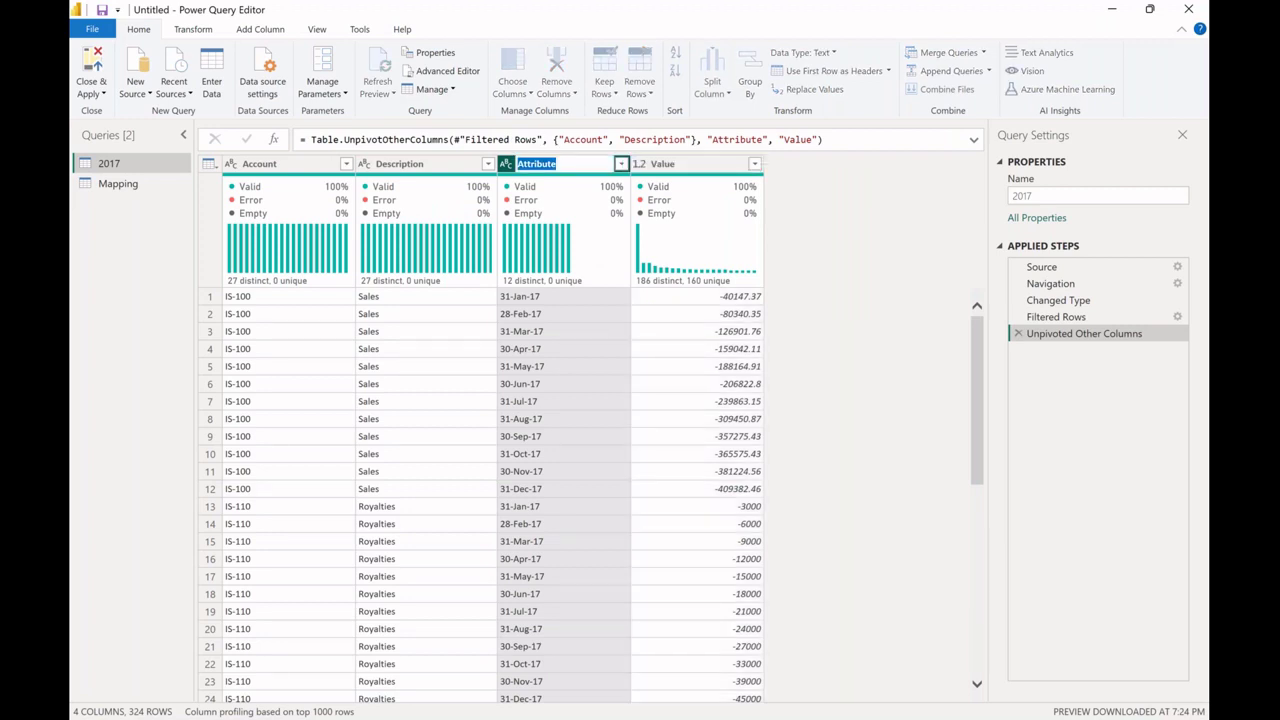
type("Period")
key("Return")
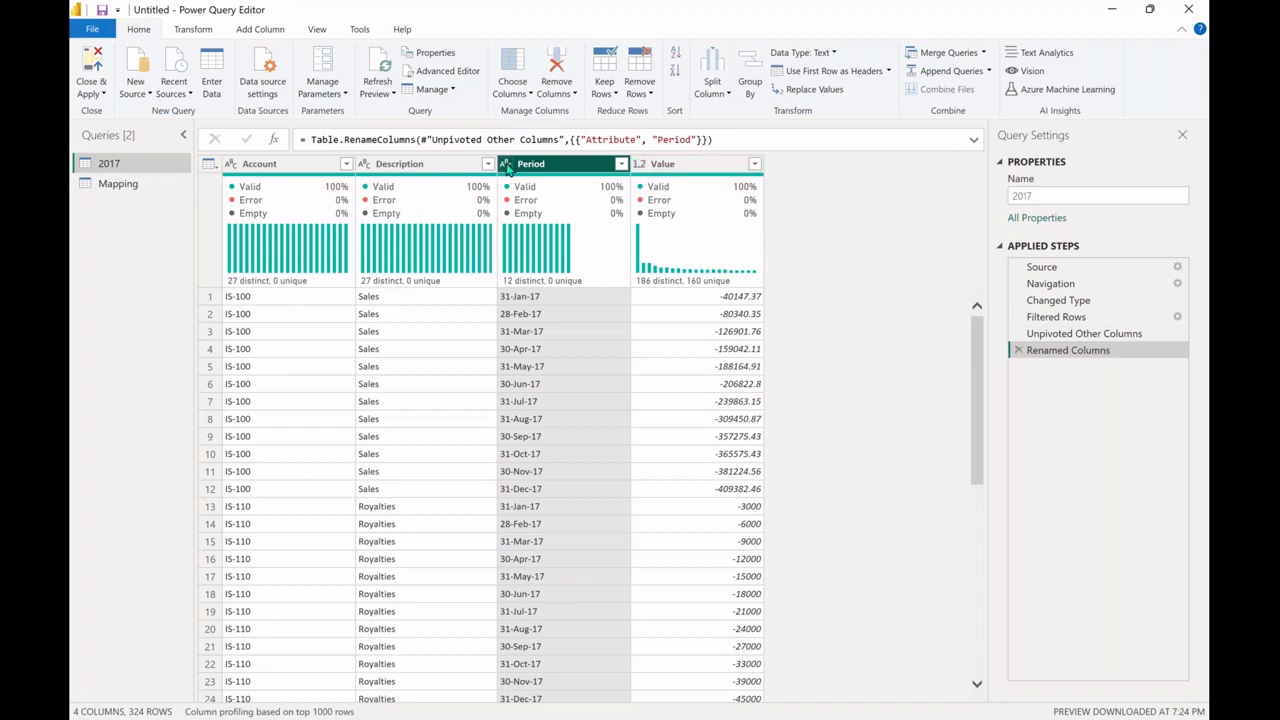
left_click(506, 165)
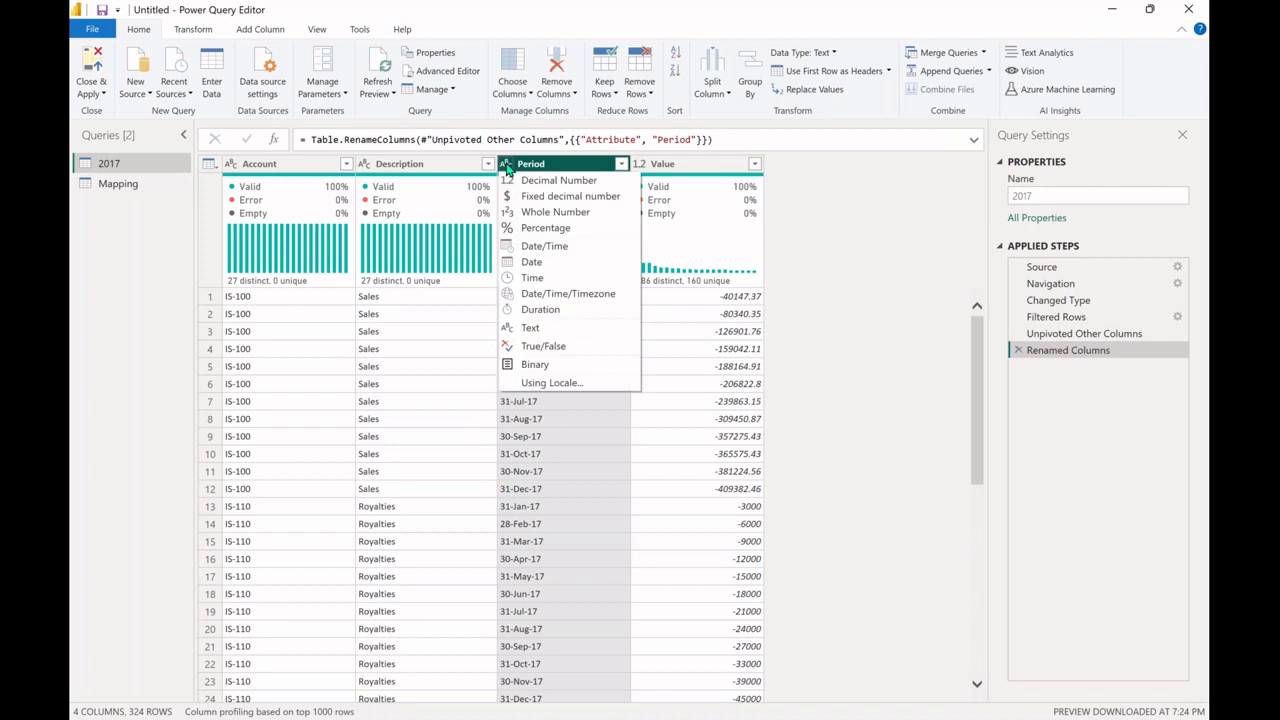
left_click(554, 264)
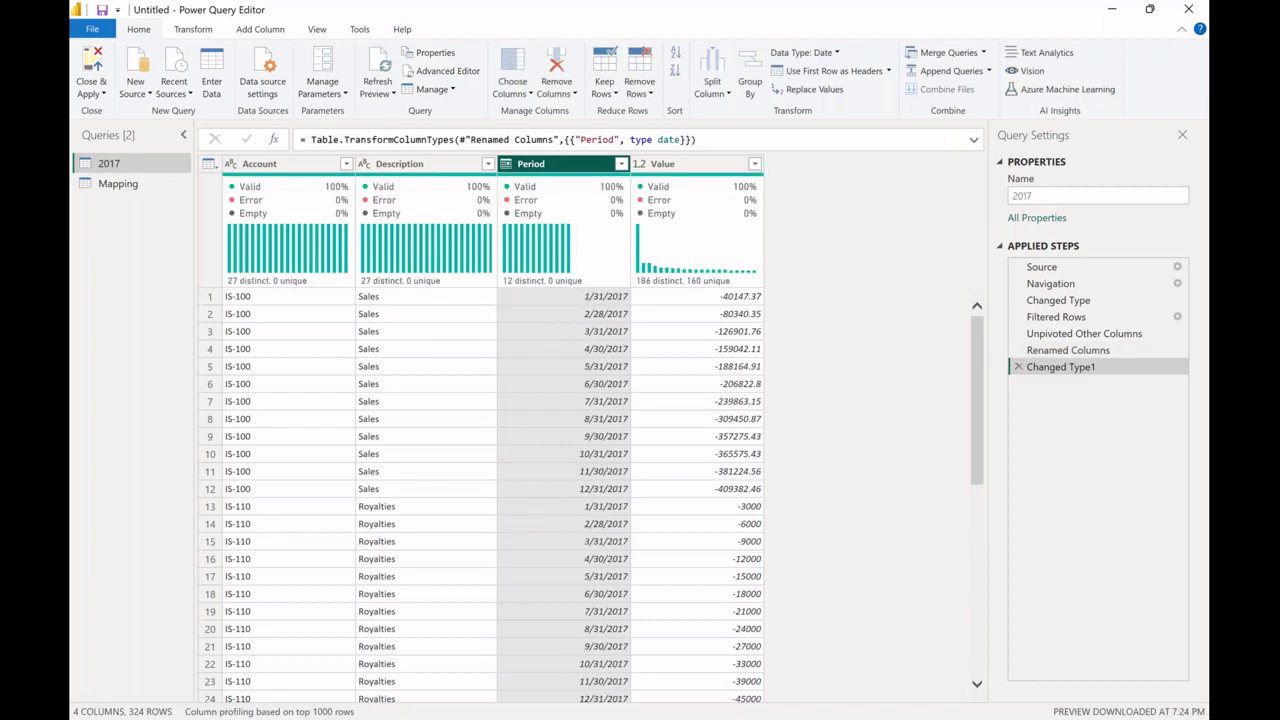
In the Mapping query, replace every 'x' in Code with nothing so IS-1xx becomes IS-1.
left_click(133, 188)
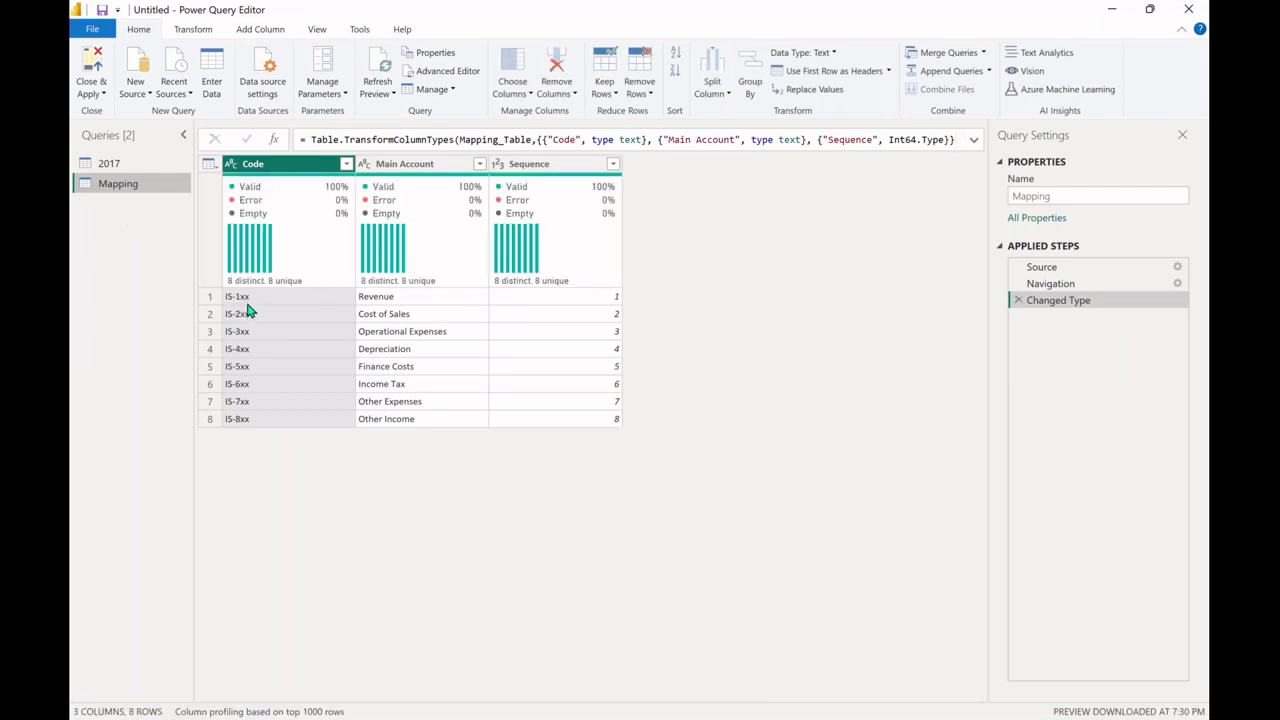
right_click(284, 170)
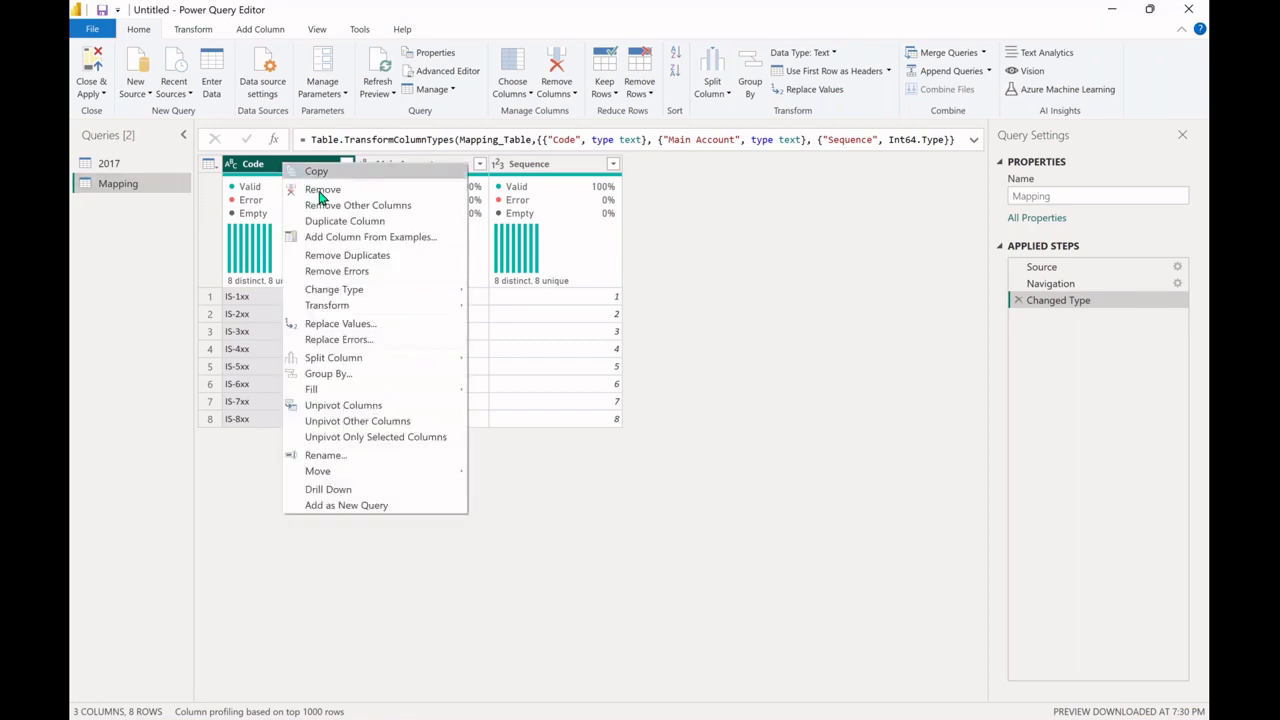
left_click(367, 324)
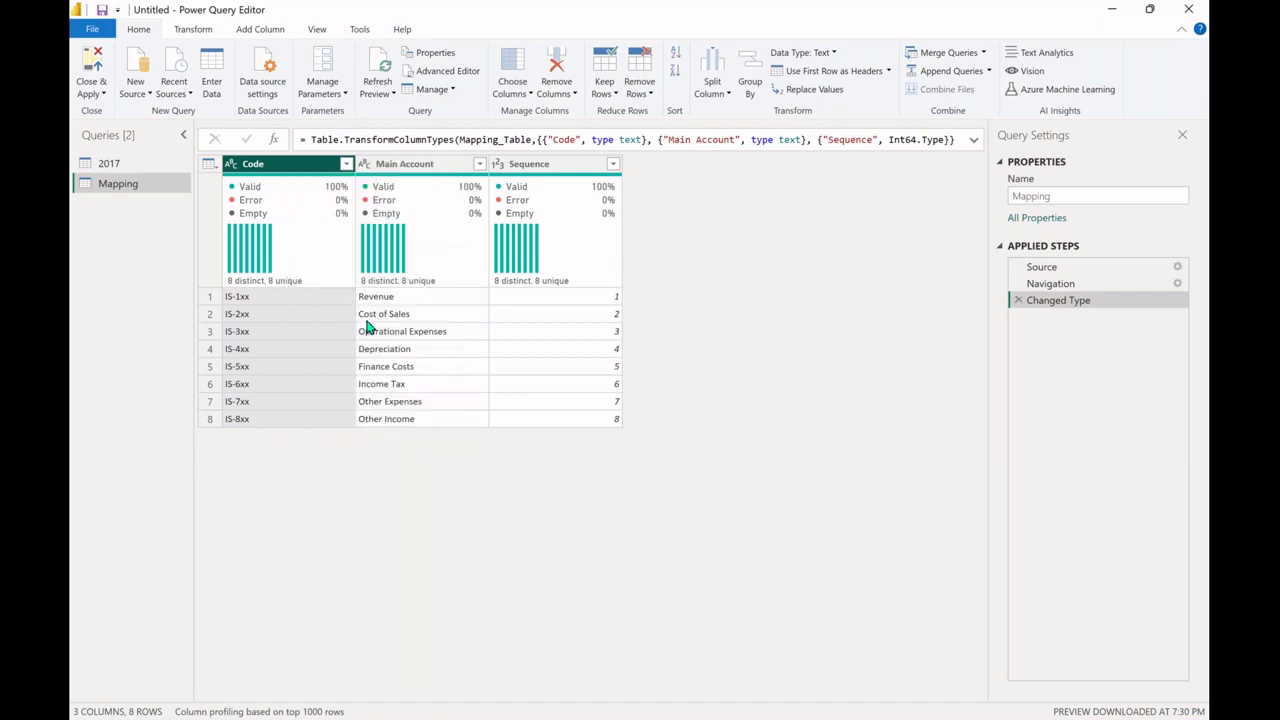
type("x")
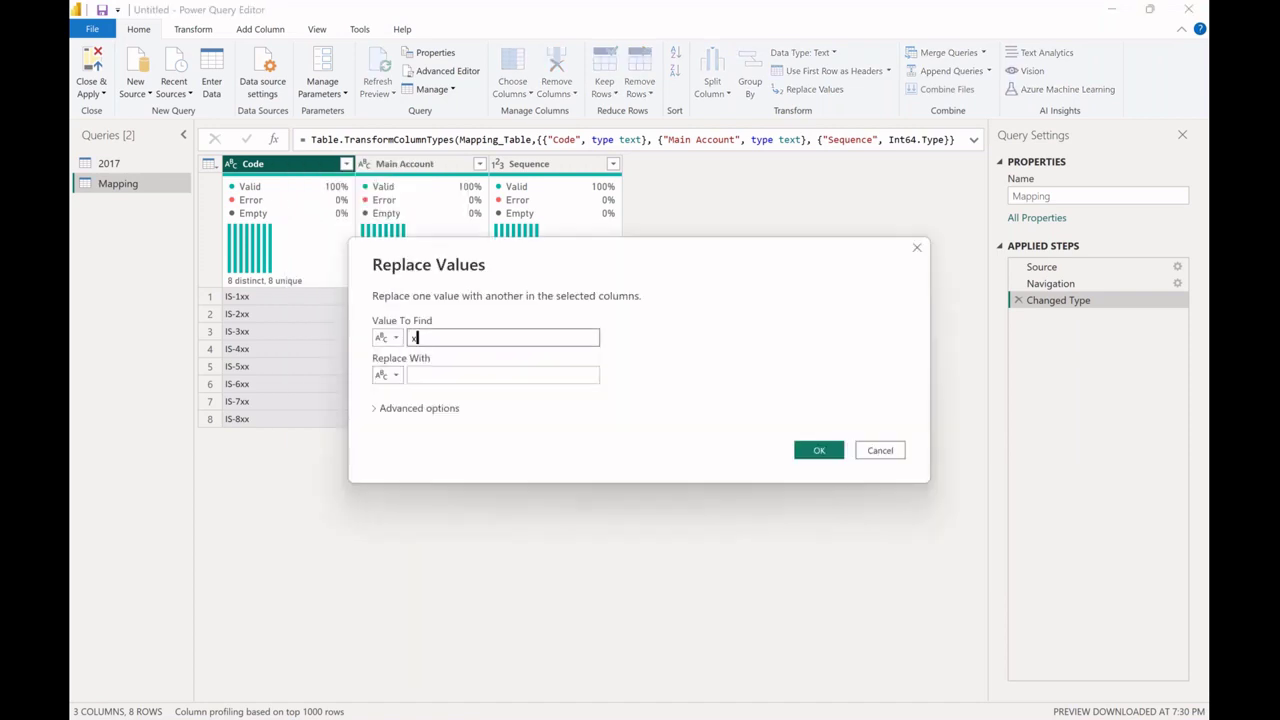
left_click(815, 456)
mouse_move(334, 269)
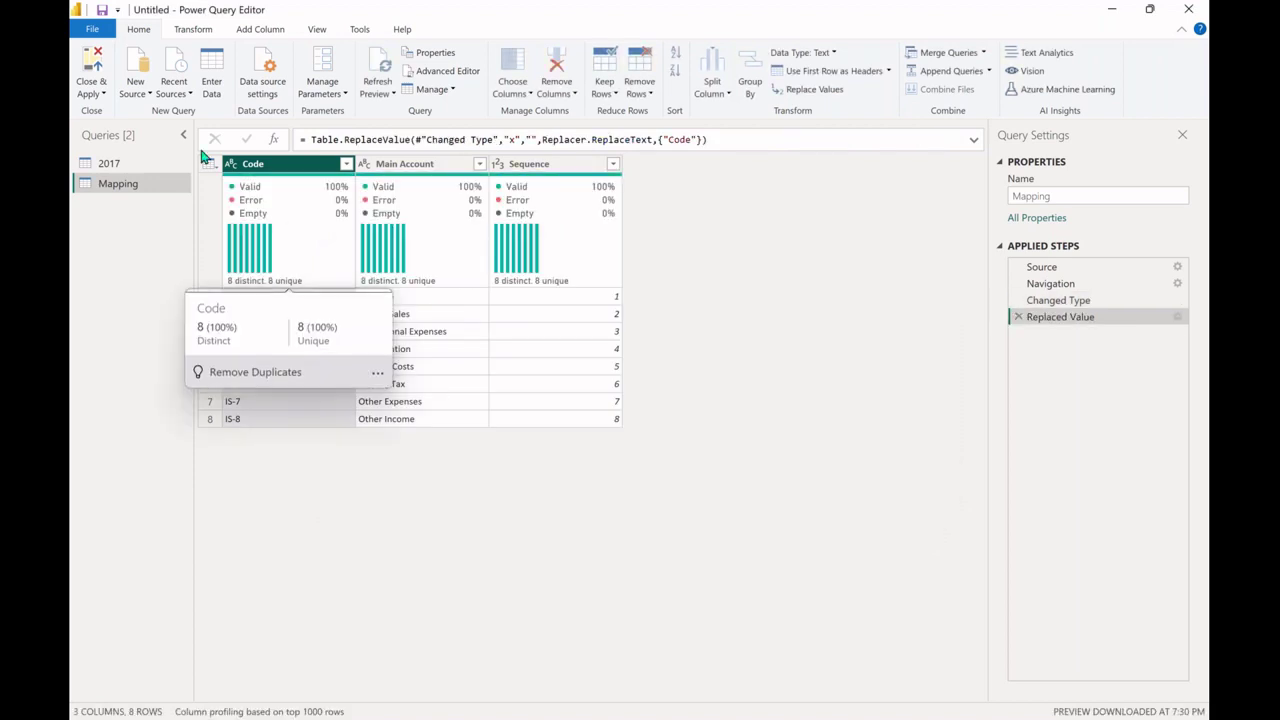
left_click(137, 165)
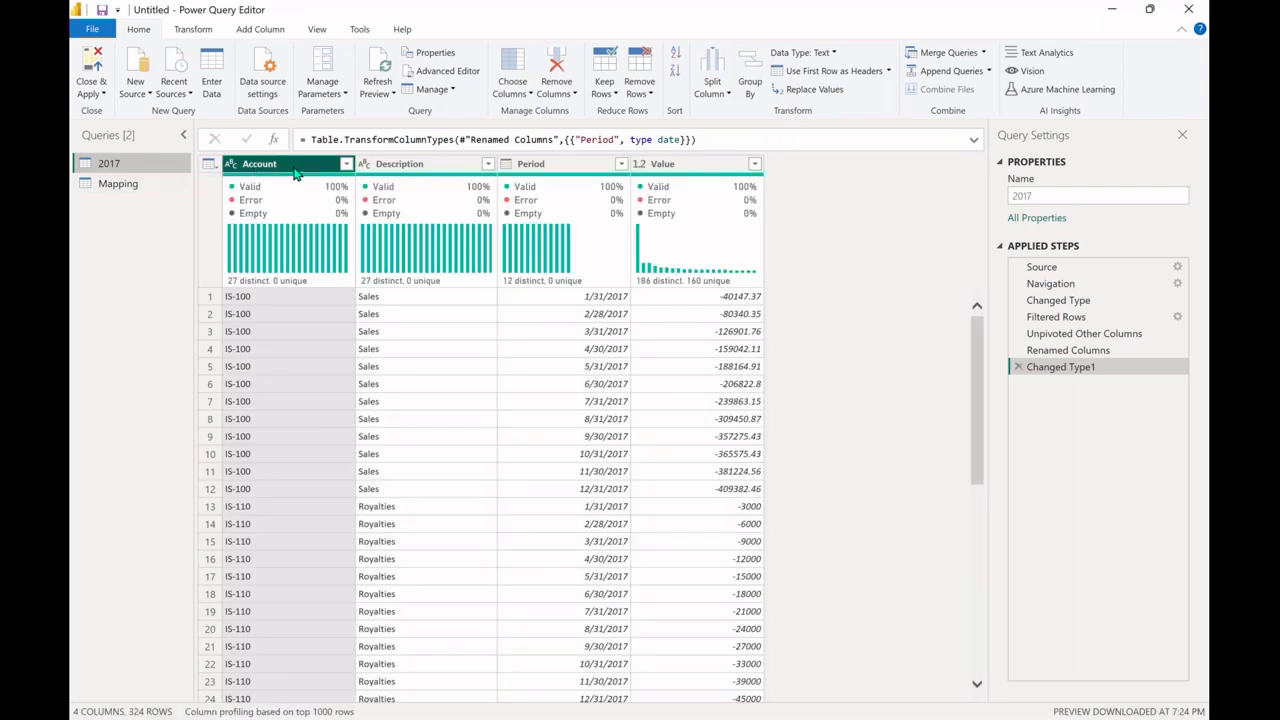
Split the 2017 Account column once, 4 characters from the left.
right_click(296, 174)
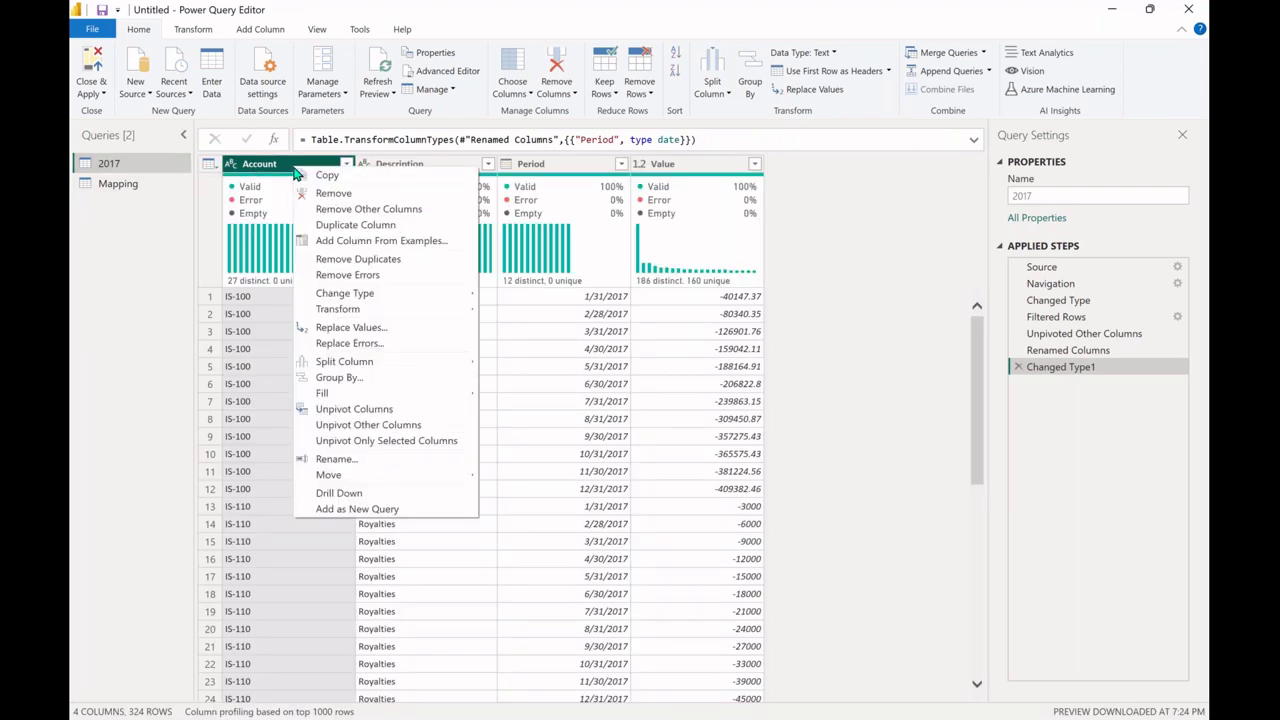
mouse_move(409, 370)
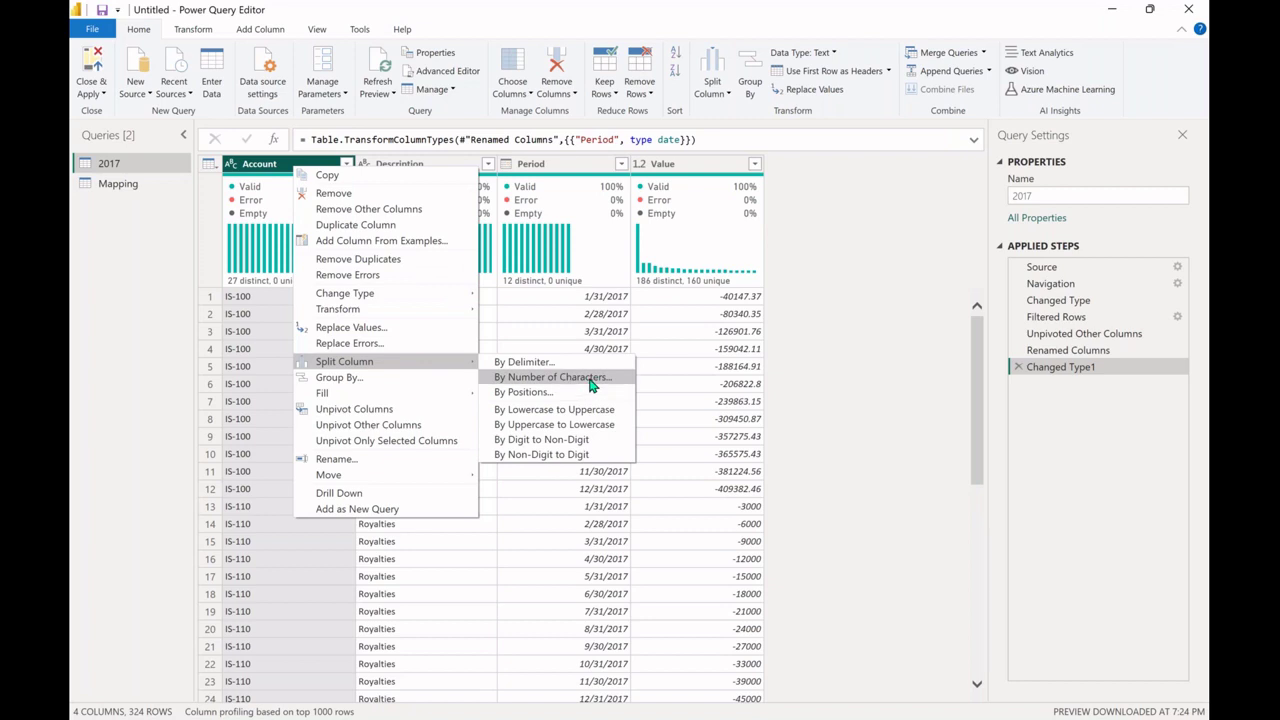
left_click(590, 385)
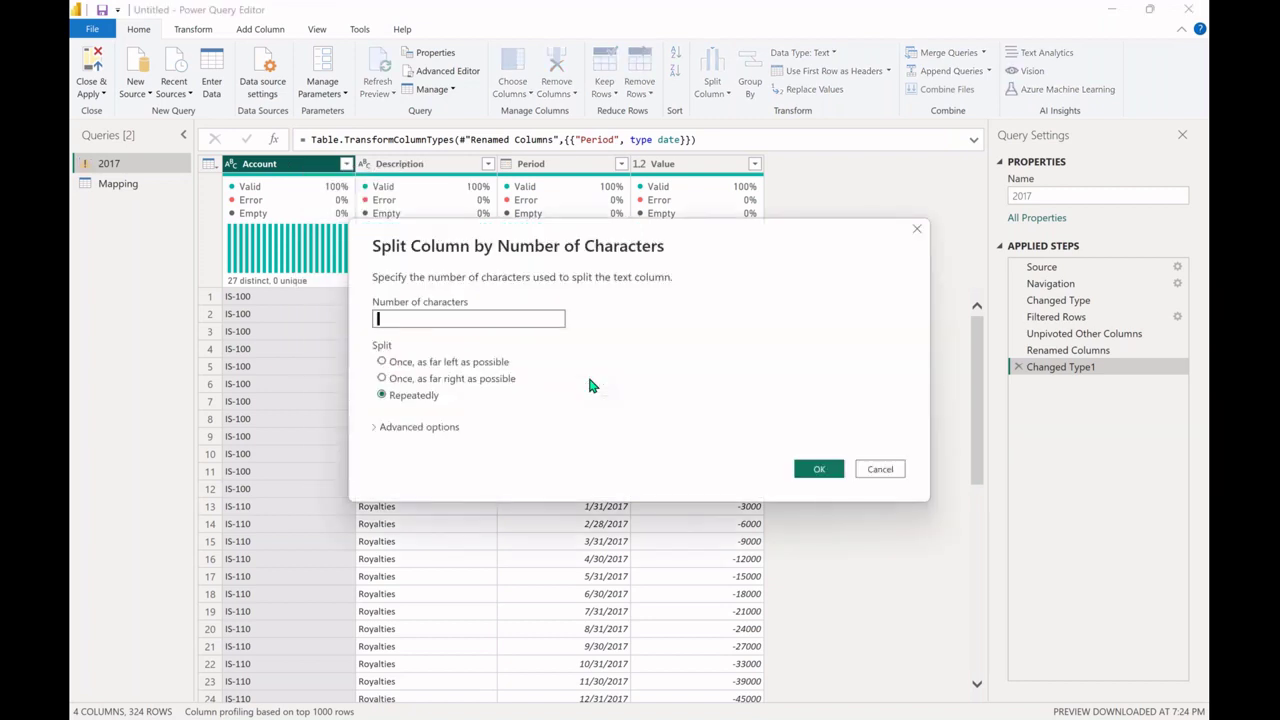
left_click(480, 364)
left_click(483, 318)
type("4")
left_click(819, 469)
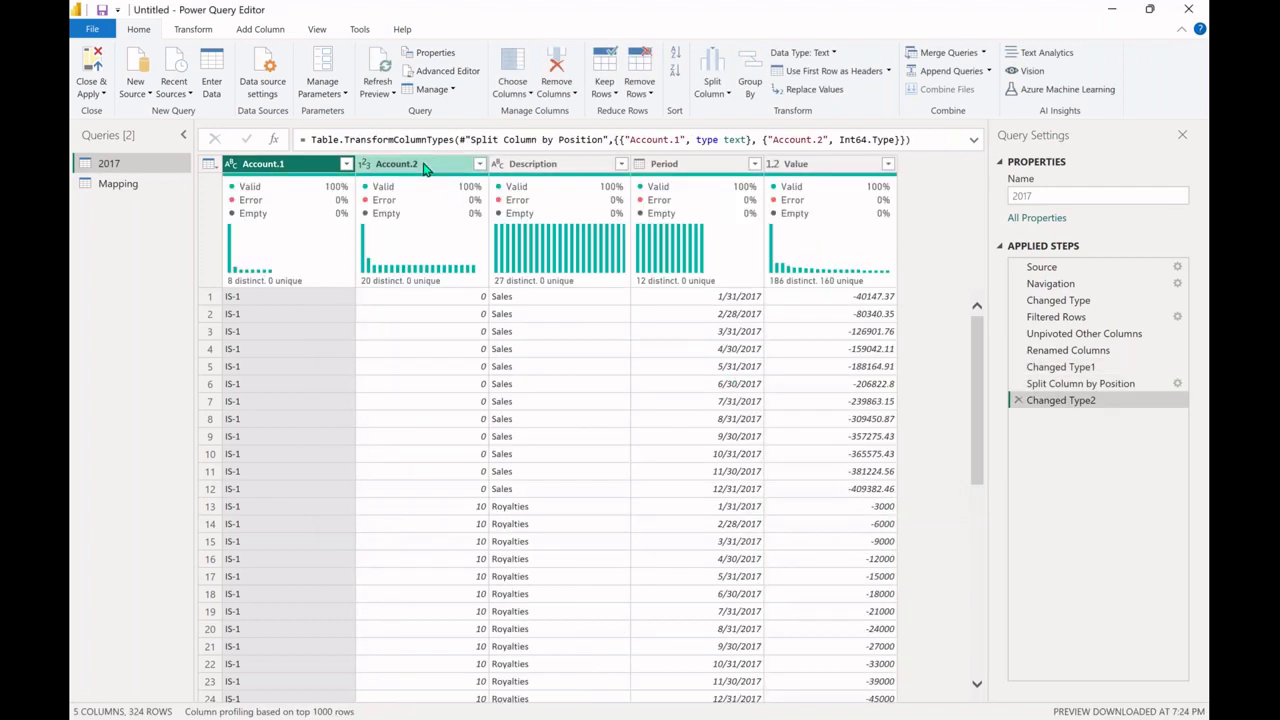
Remove the Account.2 column and rename Account.1 back to Account.
left_click(423, 169)
right_click(423, 166)
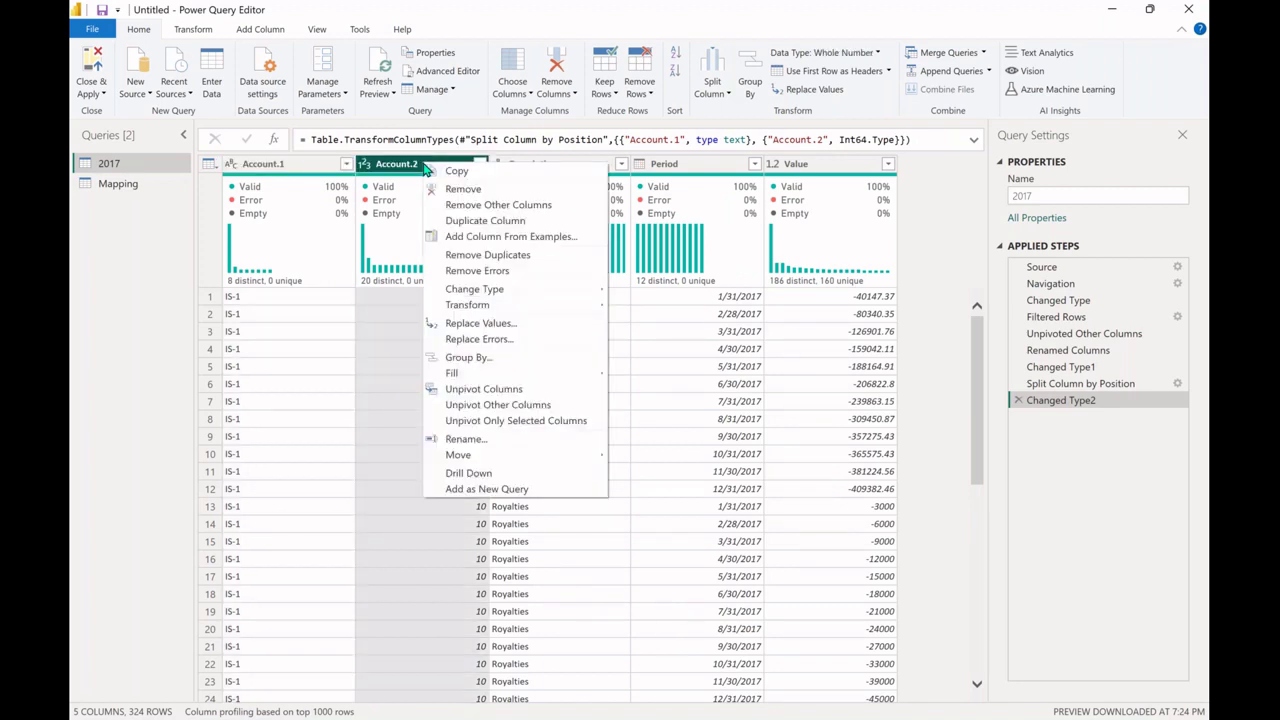
left_click(497, 191)
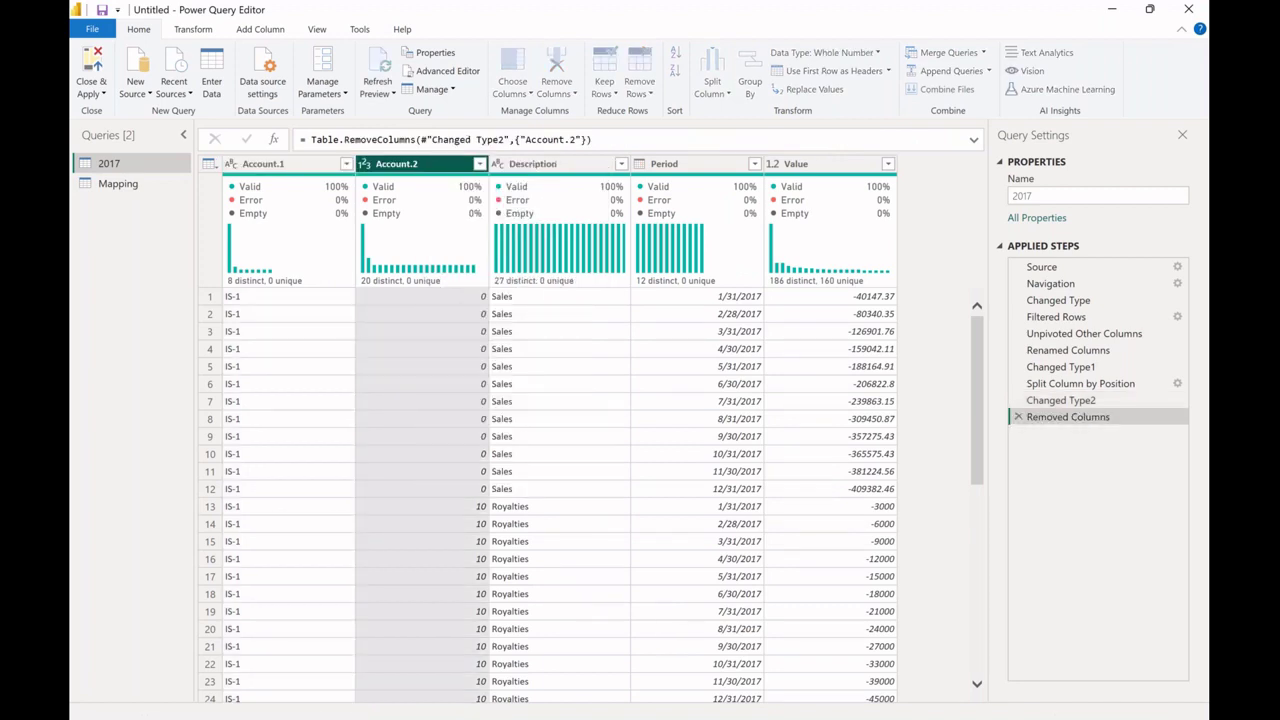
double_click(306, 169)
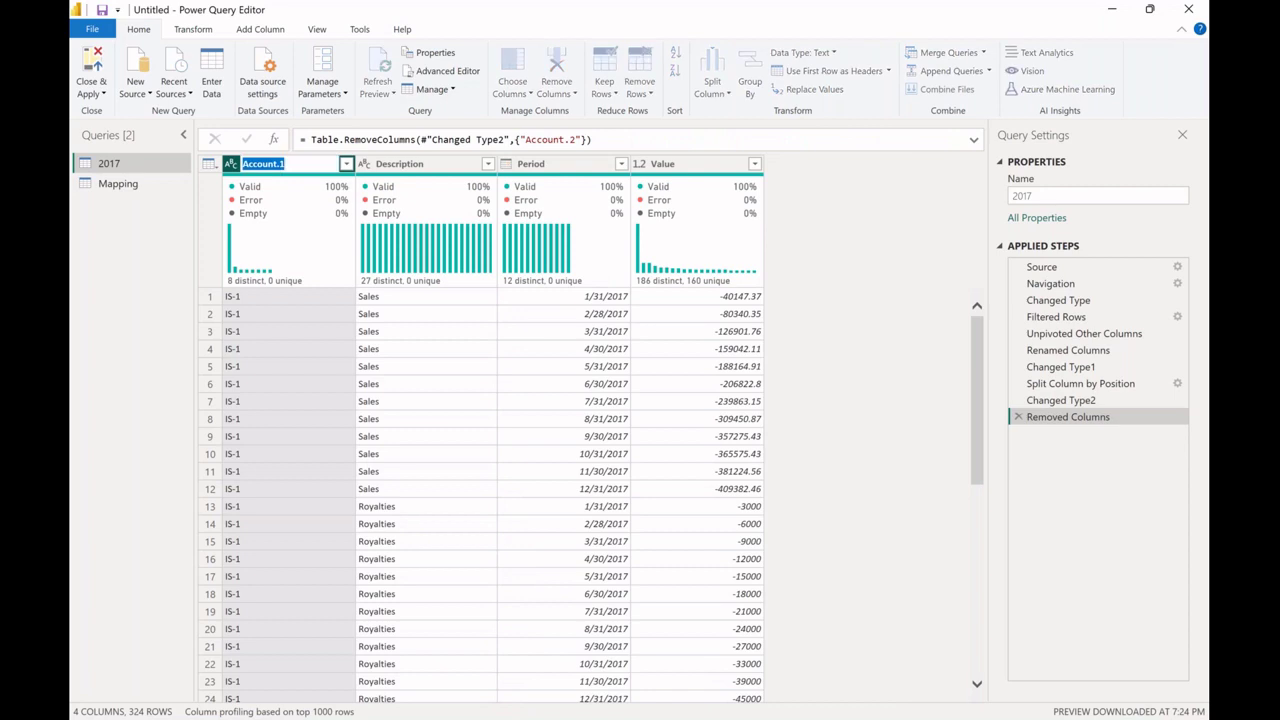
type("Account")
key("Return")
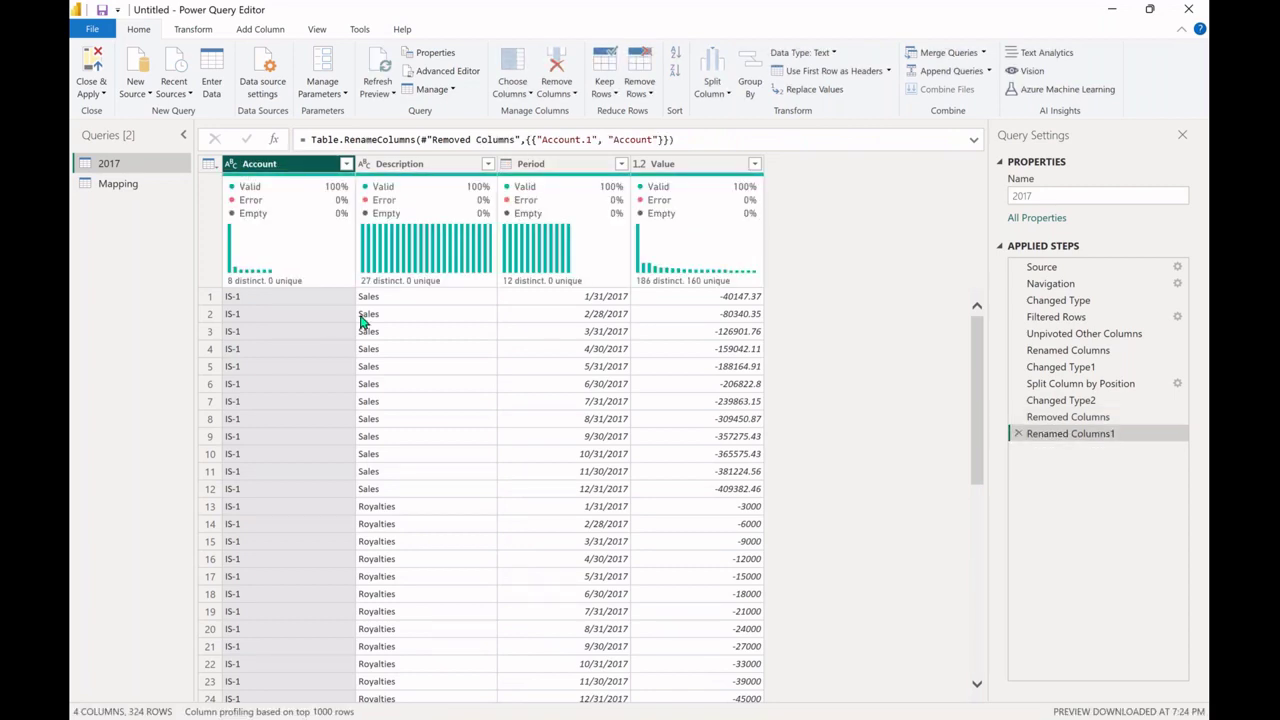
left_click(140, 184)
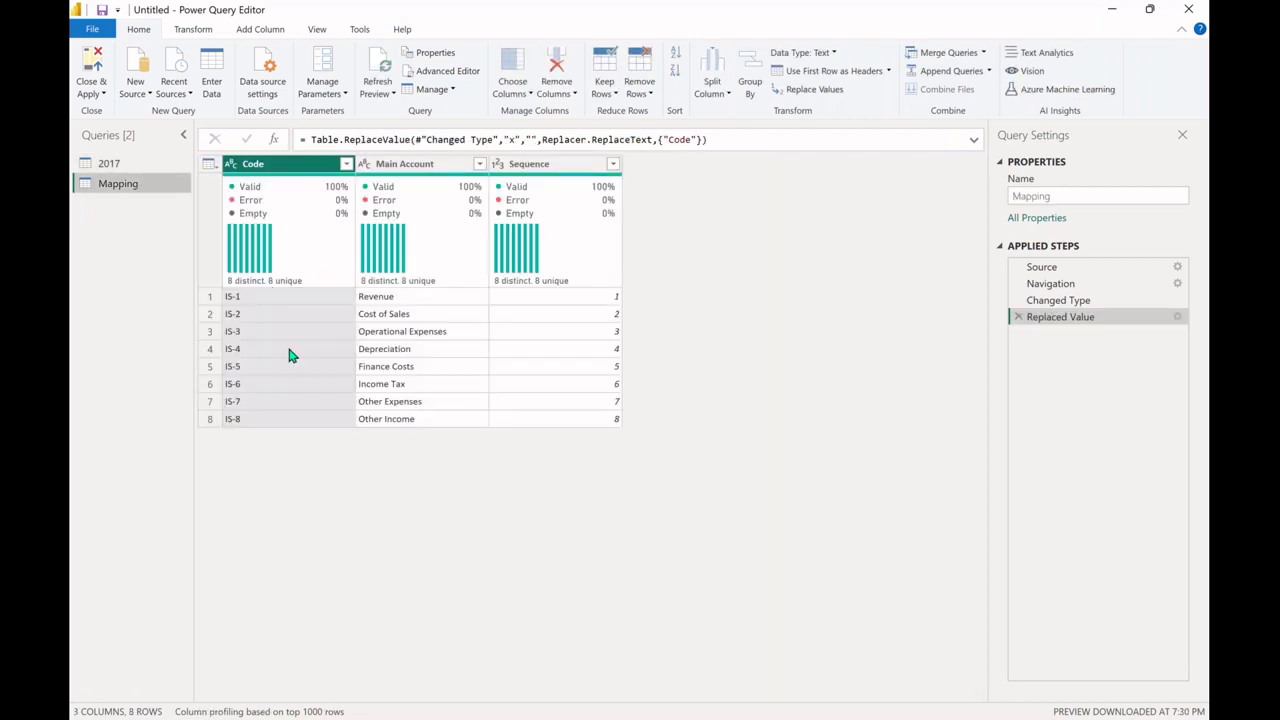
Duplicate the 2017 query and name the copy DataTable.
left_click(152, 167)
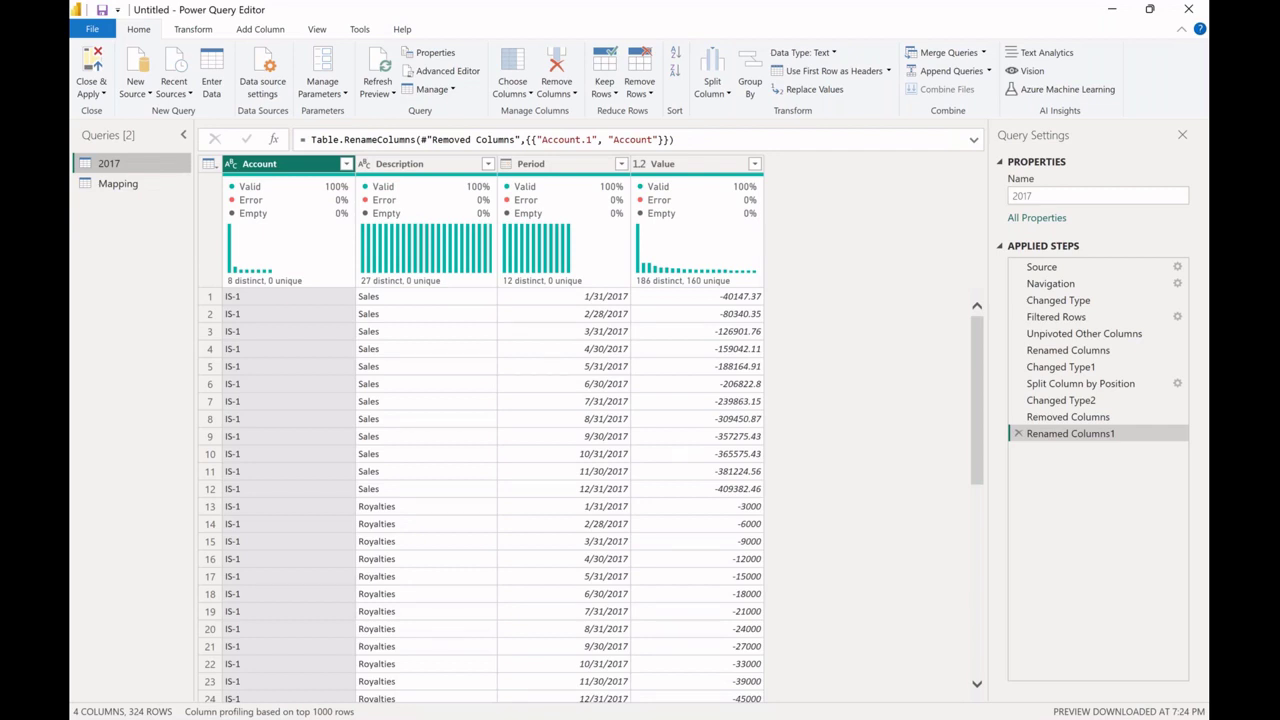
right_click(150, 163)
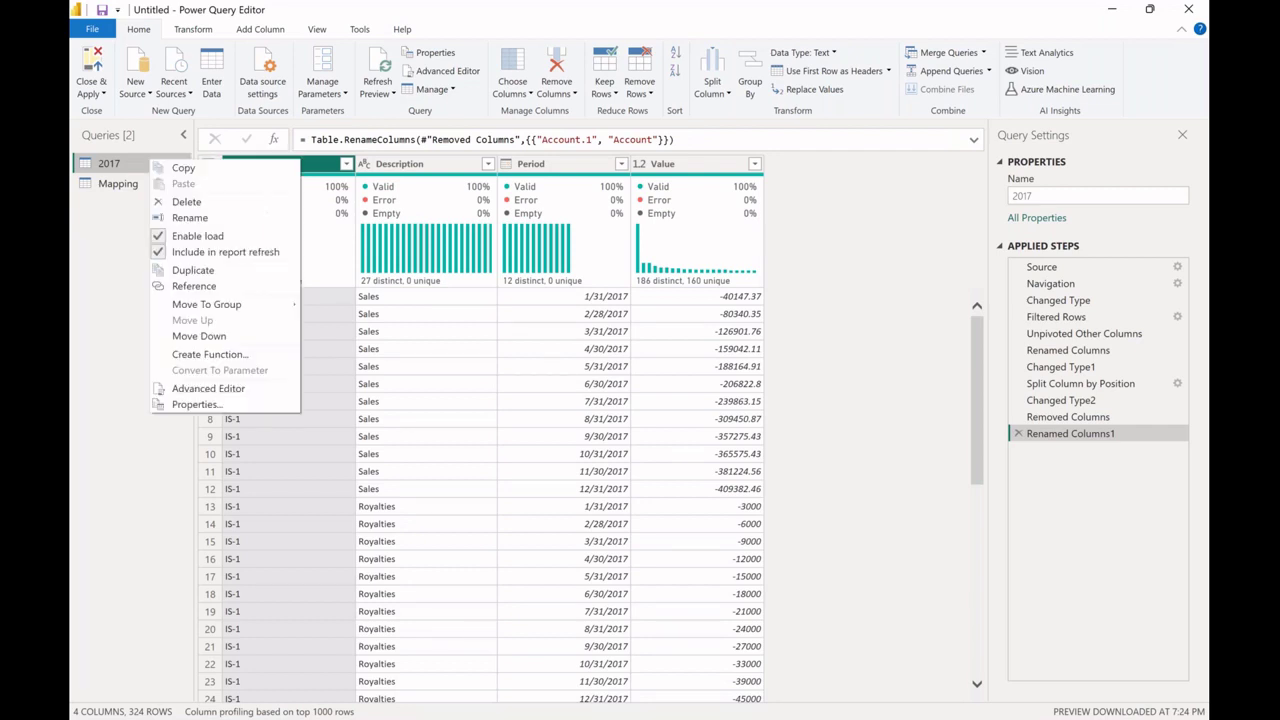
left_click(241, 274)
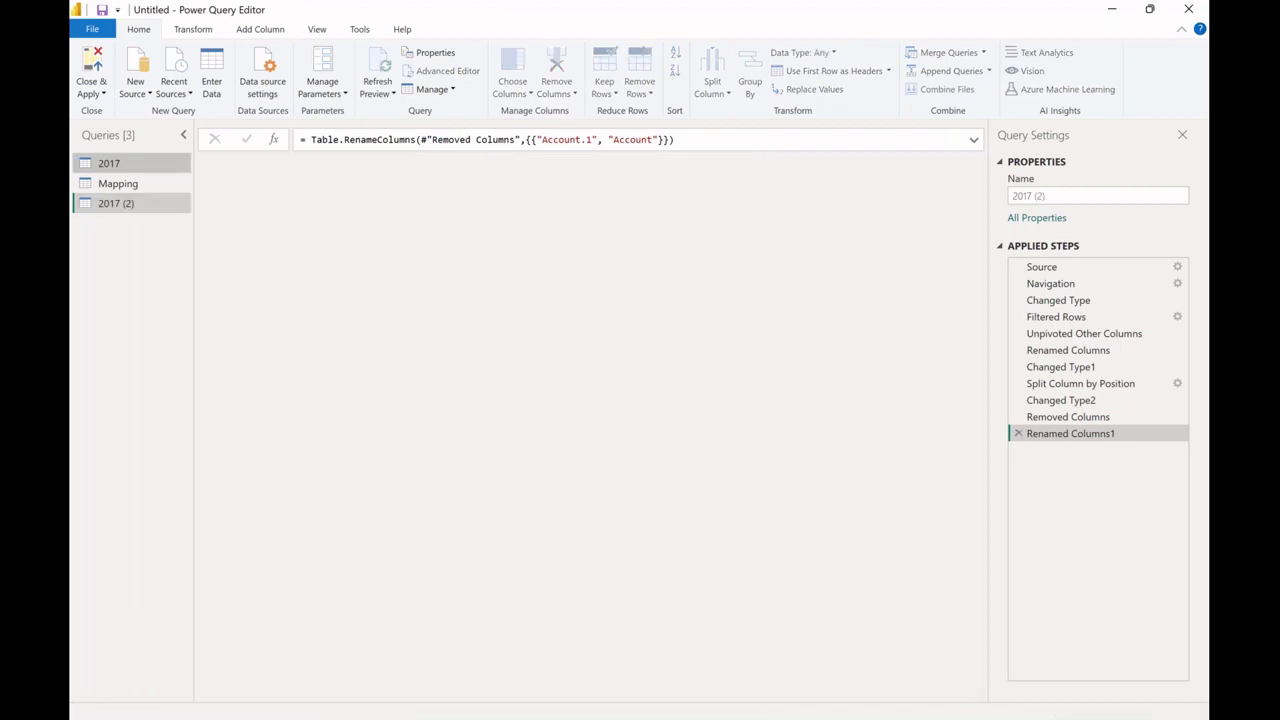
left_click(1089, 195)
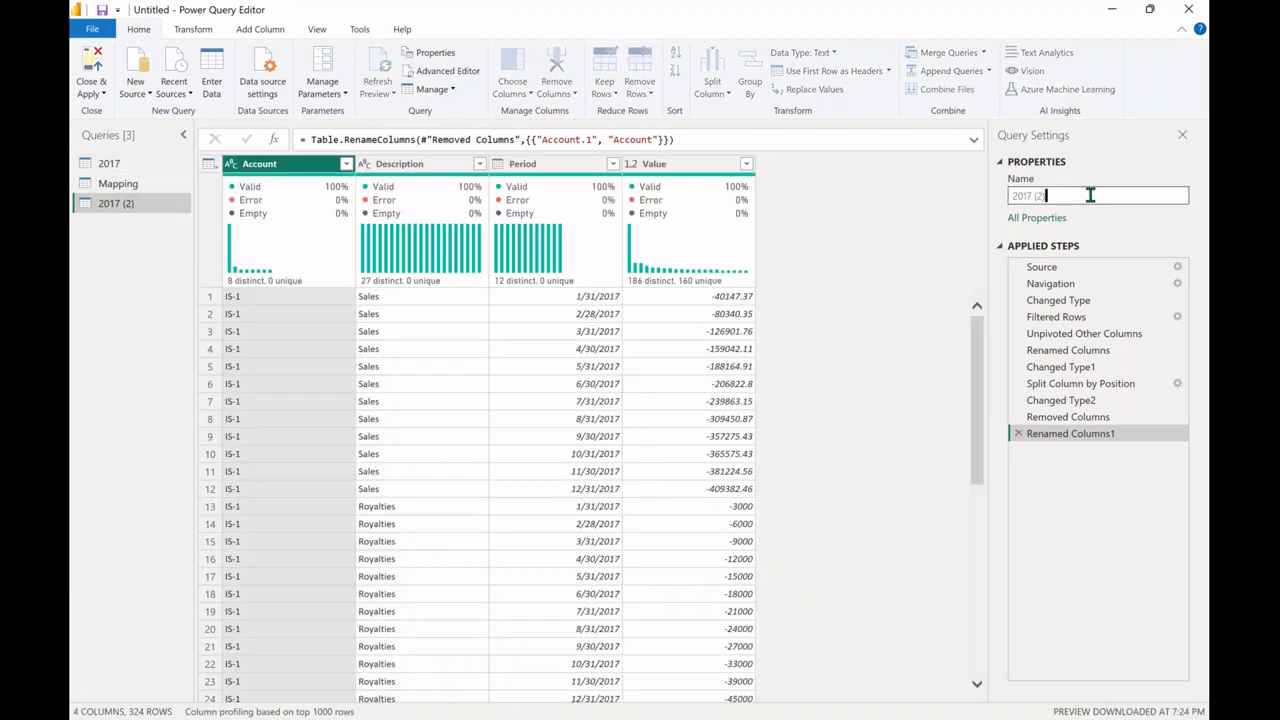
key("ctrl+a")
key("BackSpace")
type("DataTable")
key("Return")
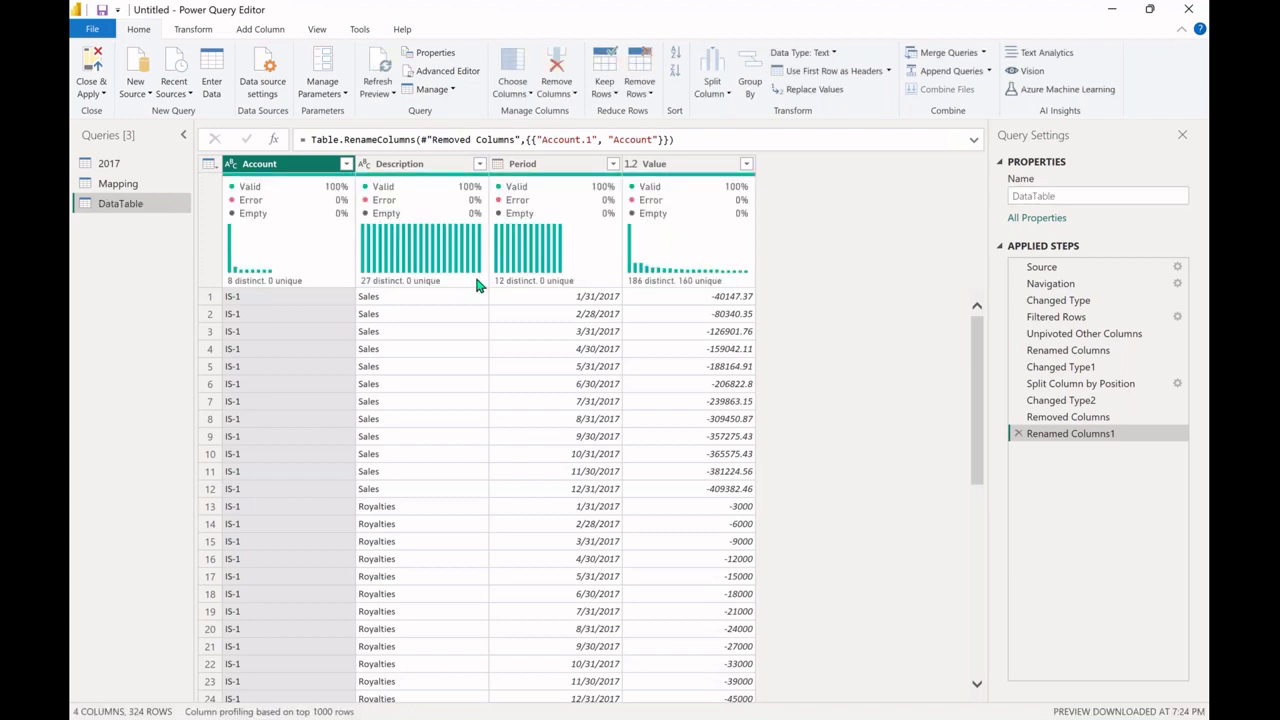
Turn off Enable load for the original 2017 query.
right_click(146, 169)
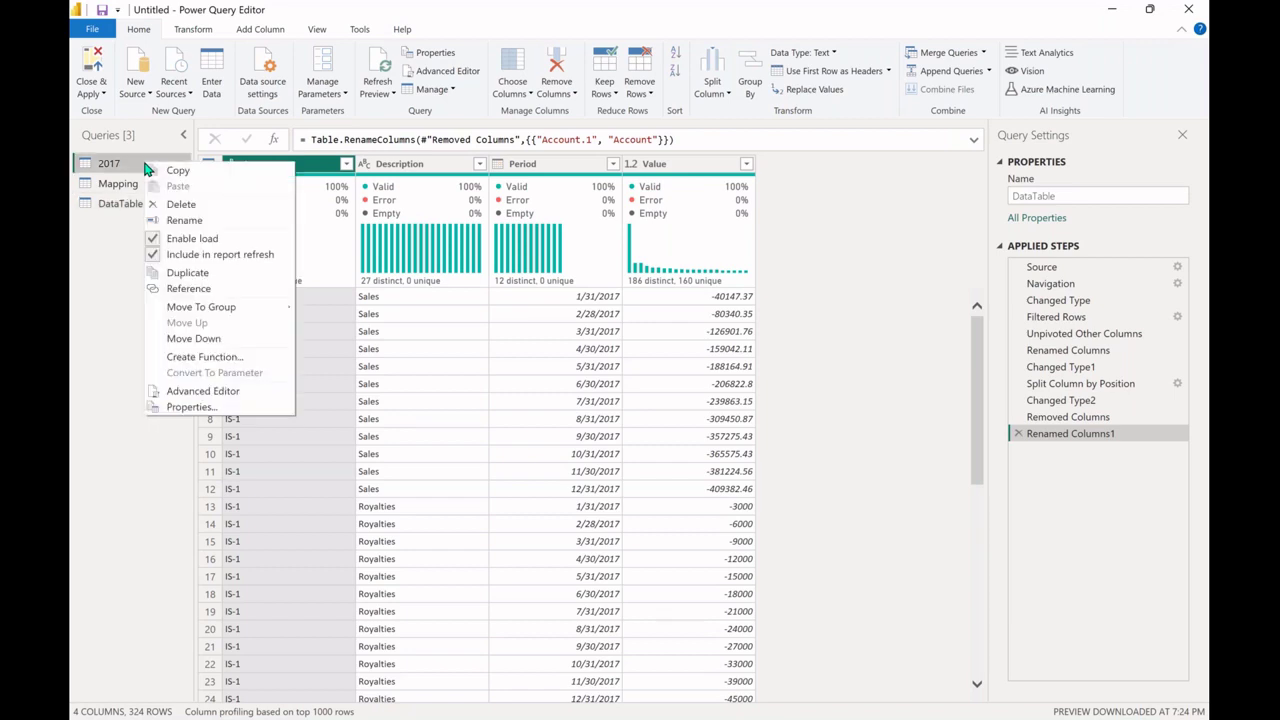
left_click(197, 239)
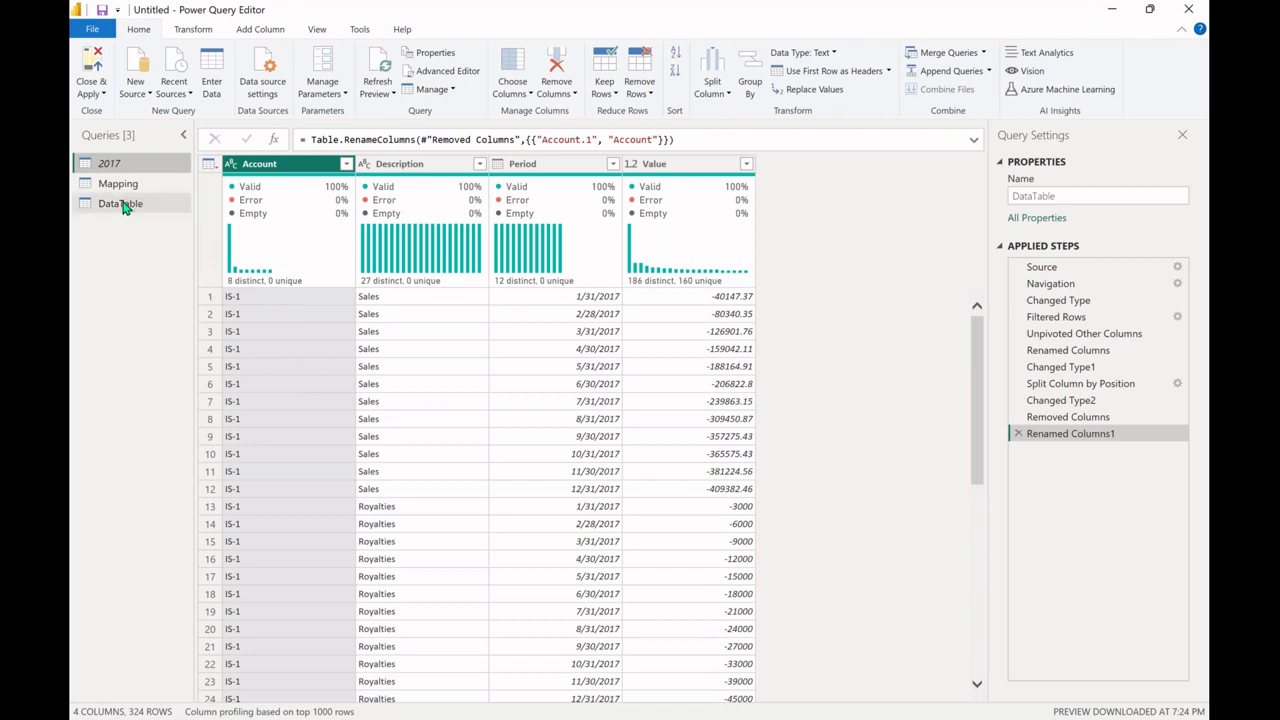
left_click(155, 205)
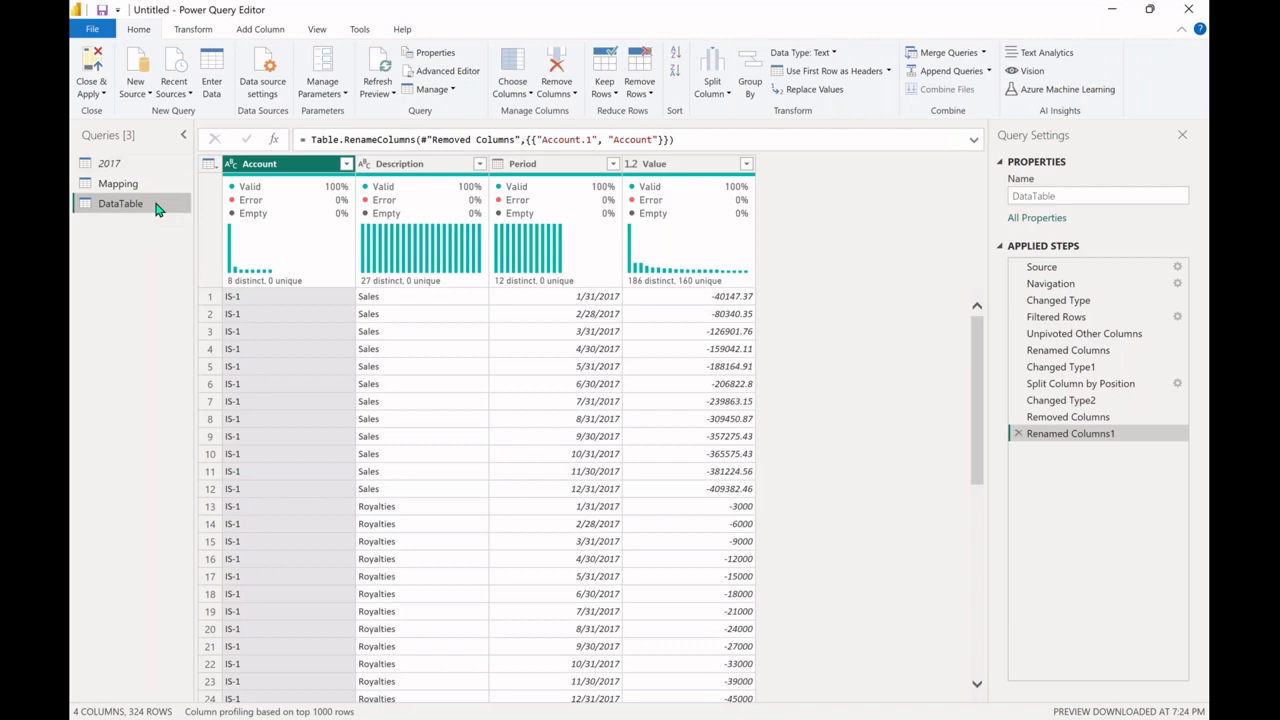
Move the DataTable query into a new group named DataModel.
right_click(155, 208)
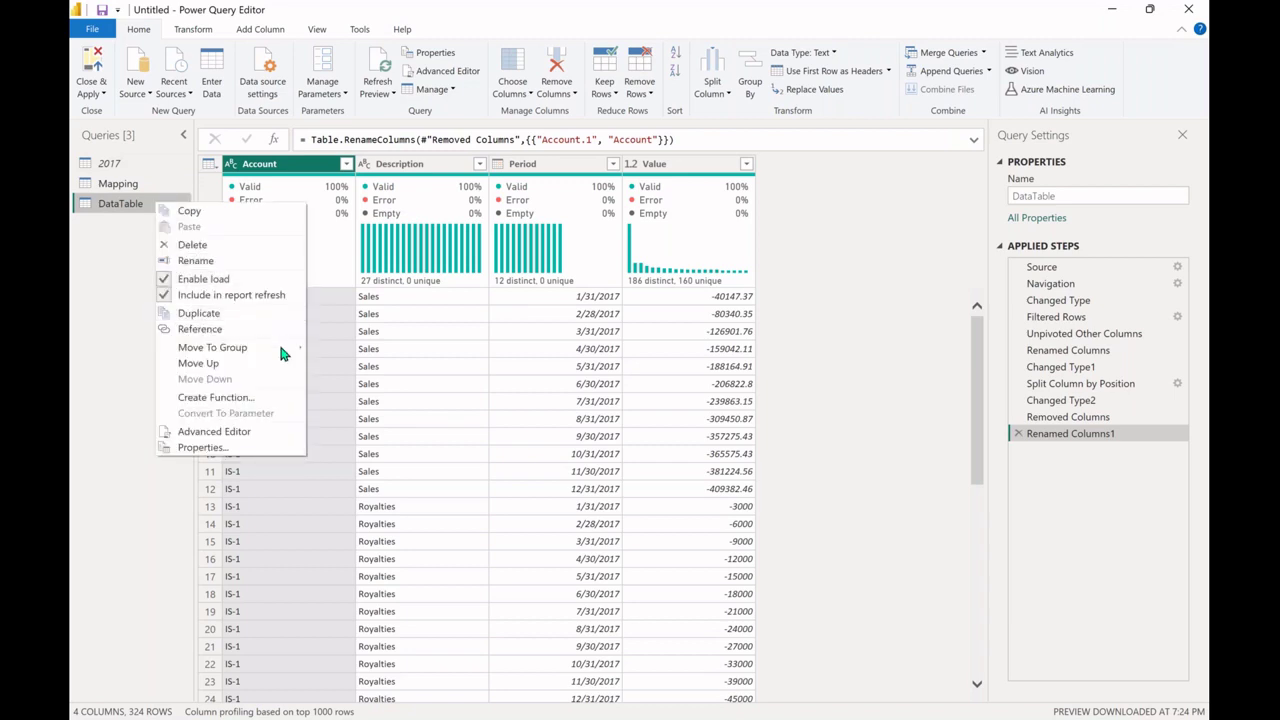
mouse_move(281, 352)
left_click(348, 348)
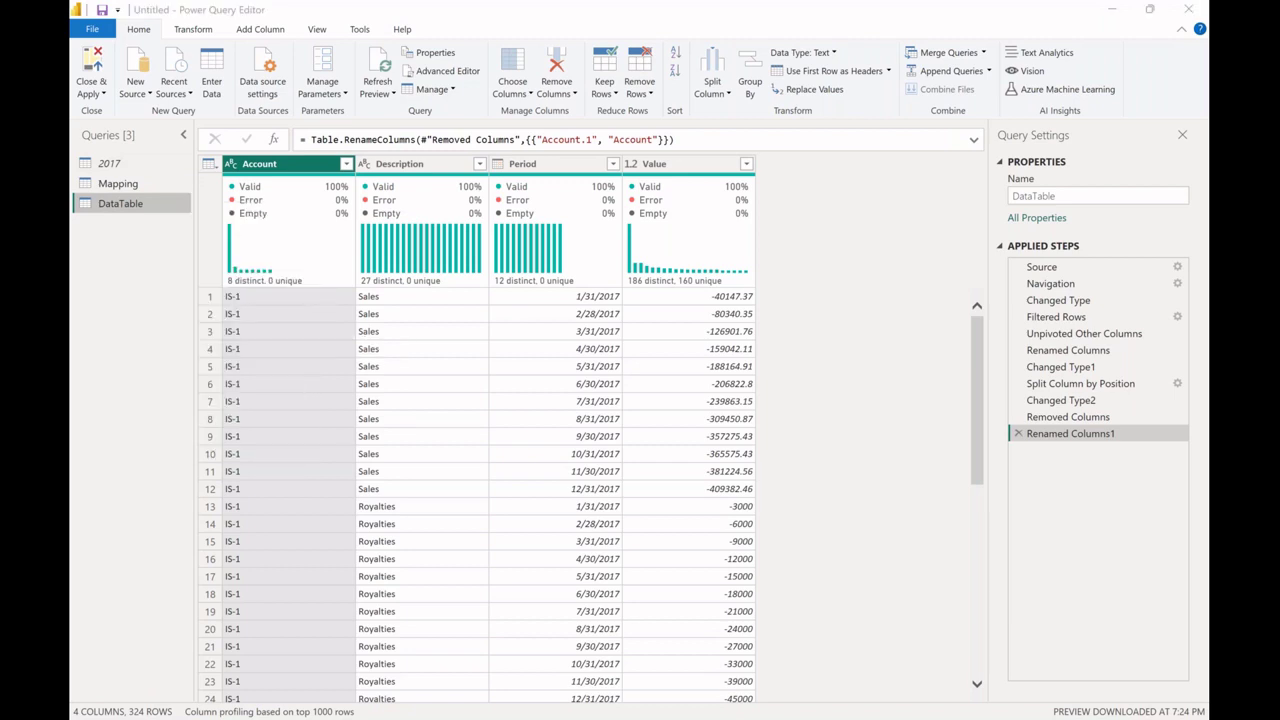
type("DataModel")
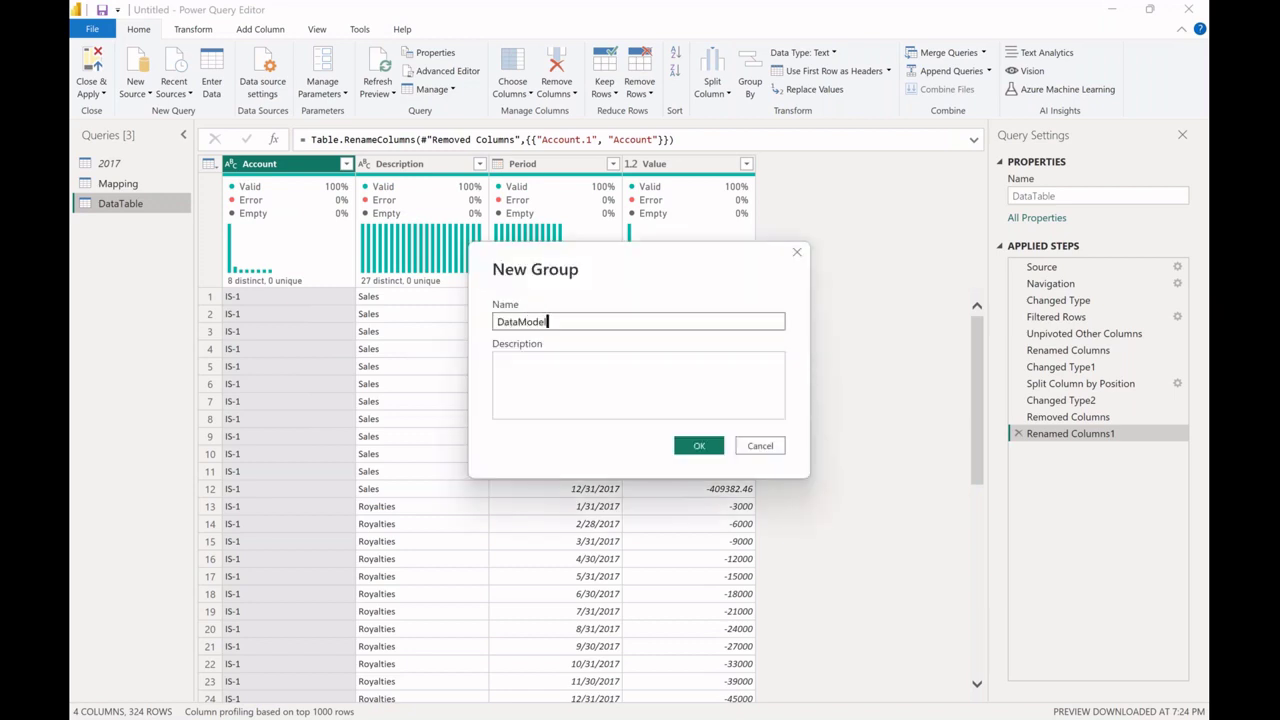
key("Return")
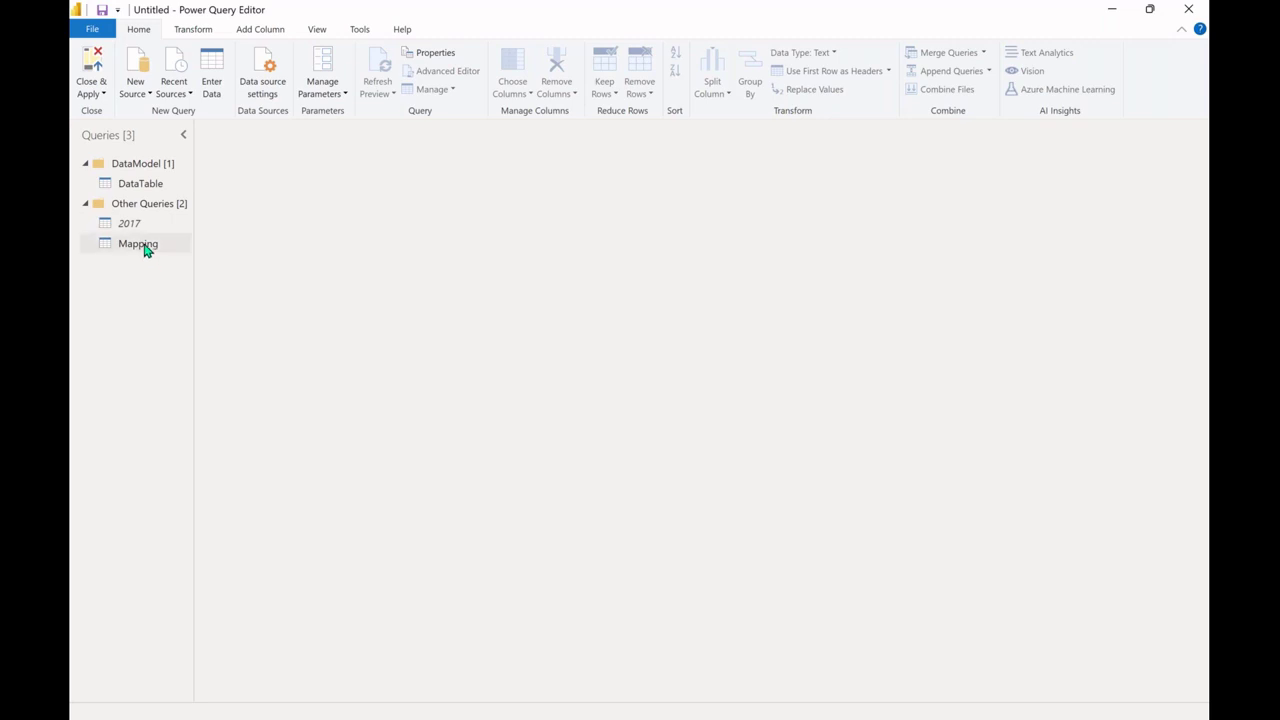
Move Mapping into the DataModel group too, leaving 2017 under Other Queries.
left_click(146, 249)
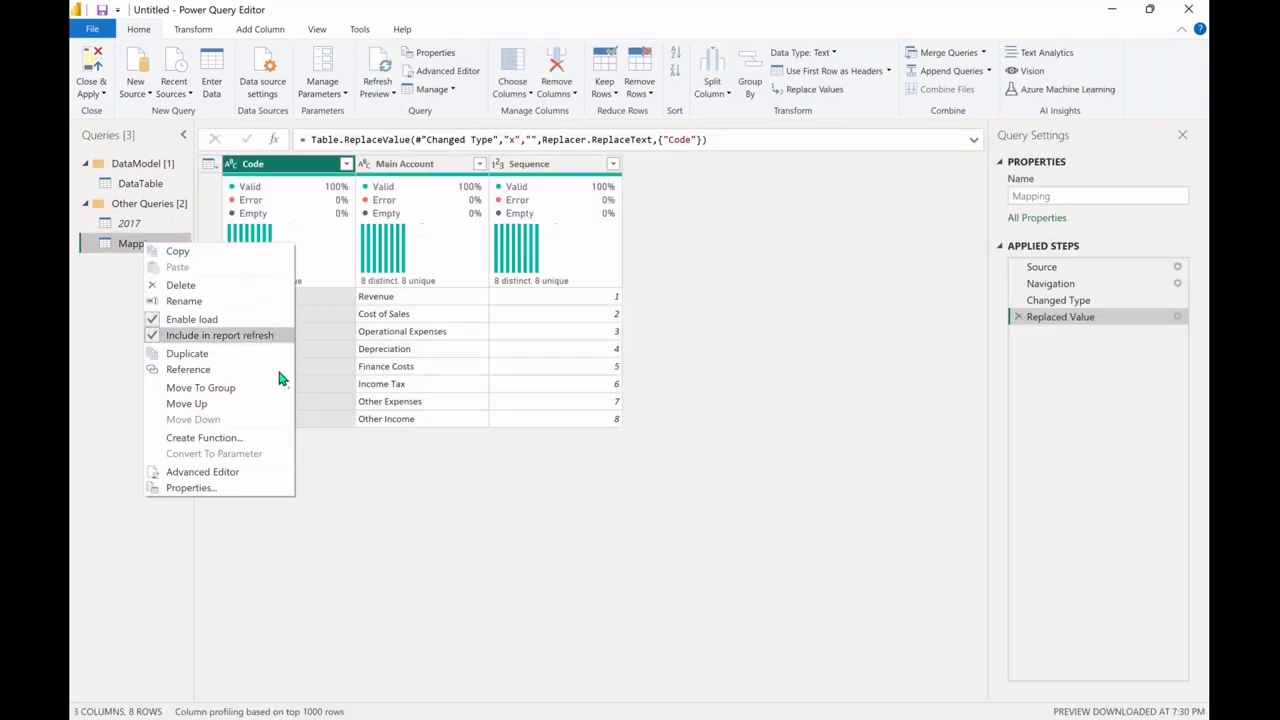
mouse_move(285, 388)
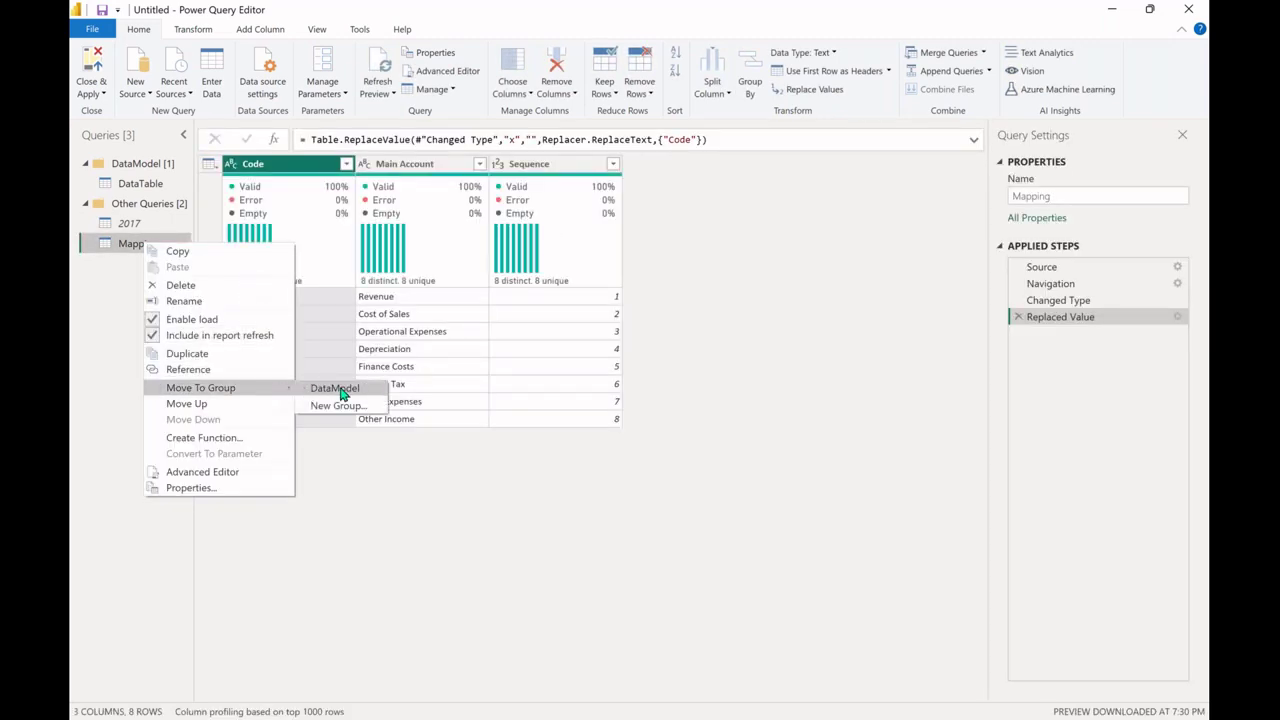
left_click(338, 389)
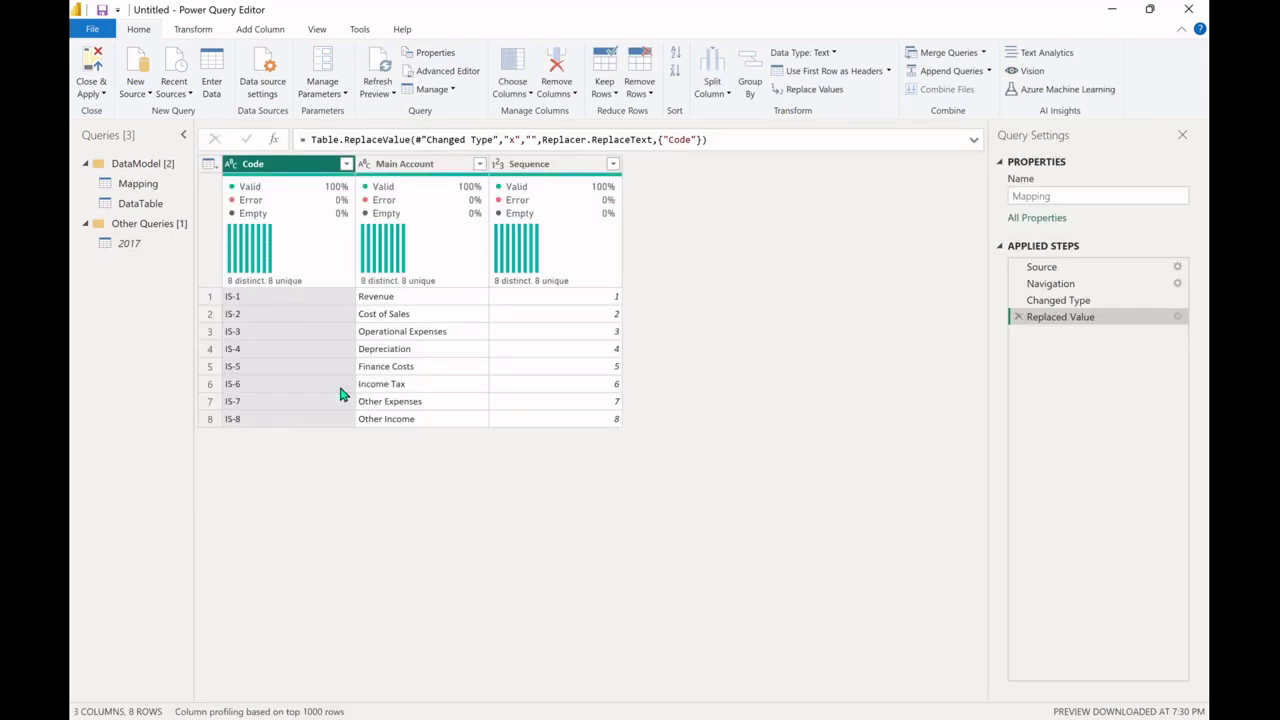
left_click(88, 226)
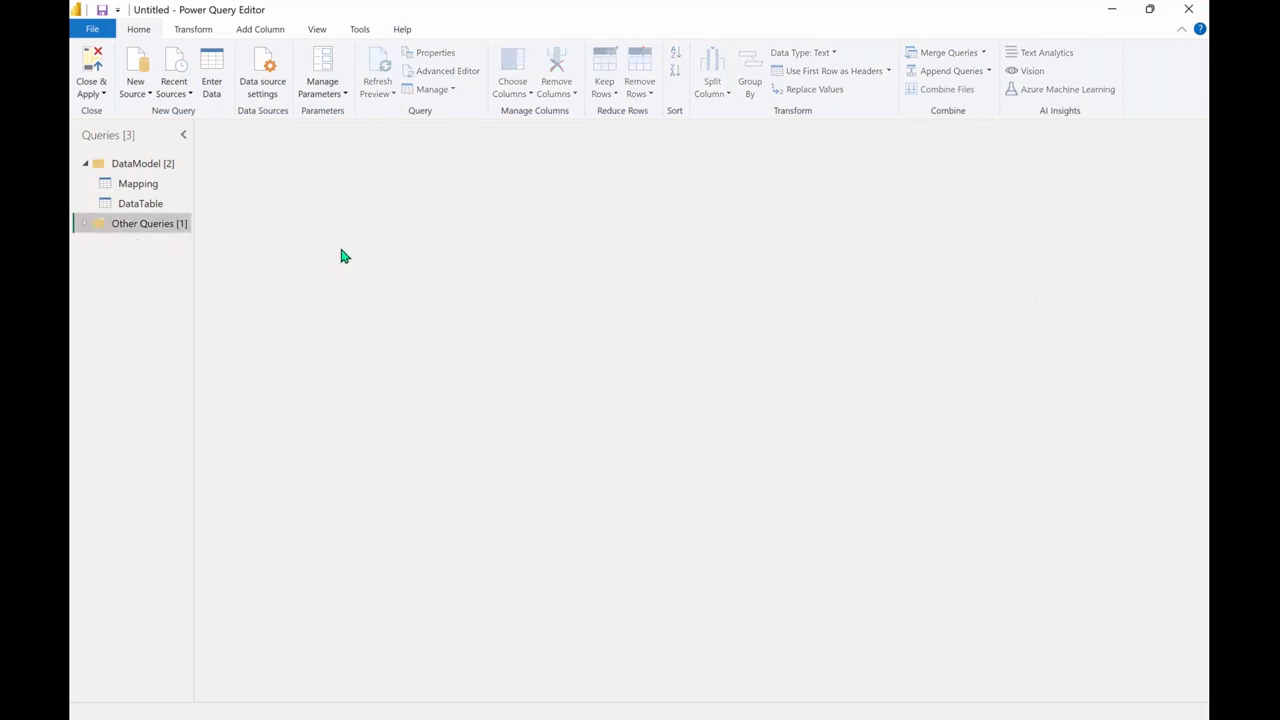
left_click(140, 184)
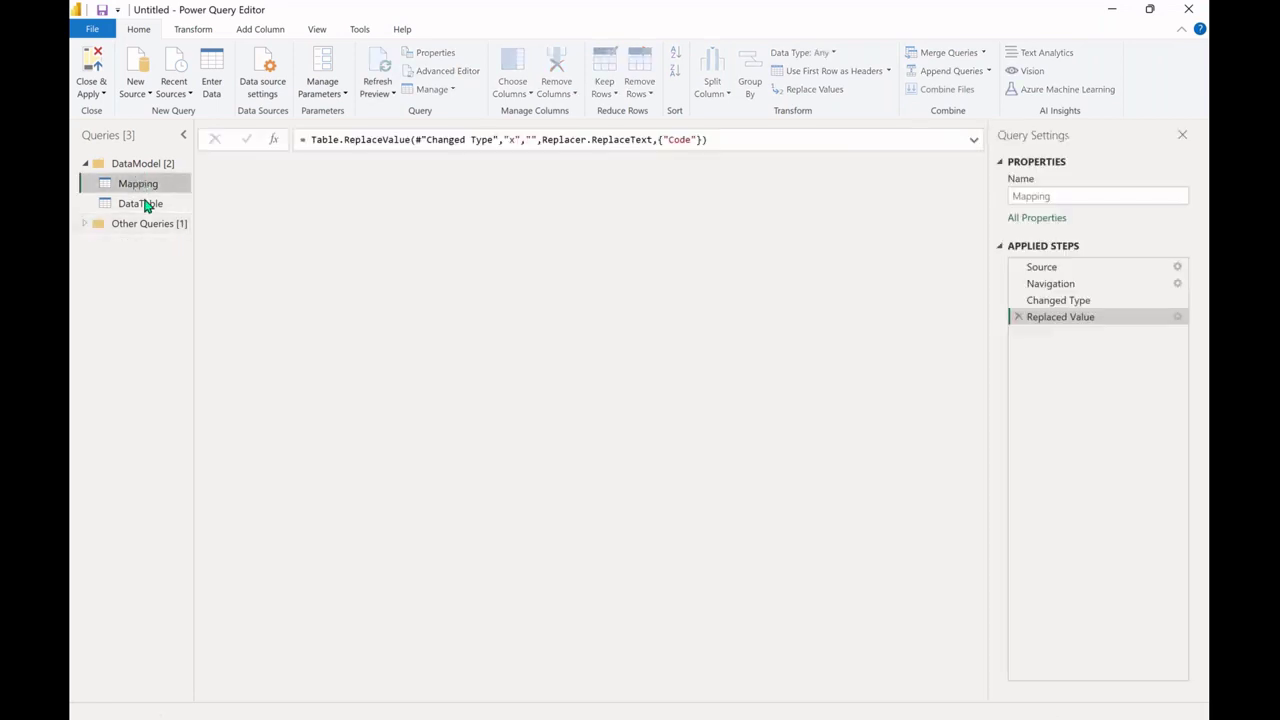
left_click(145, 204)
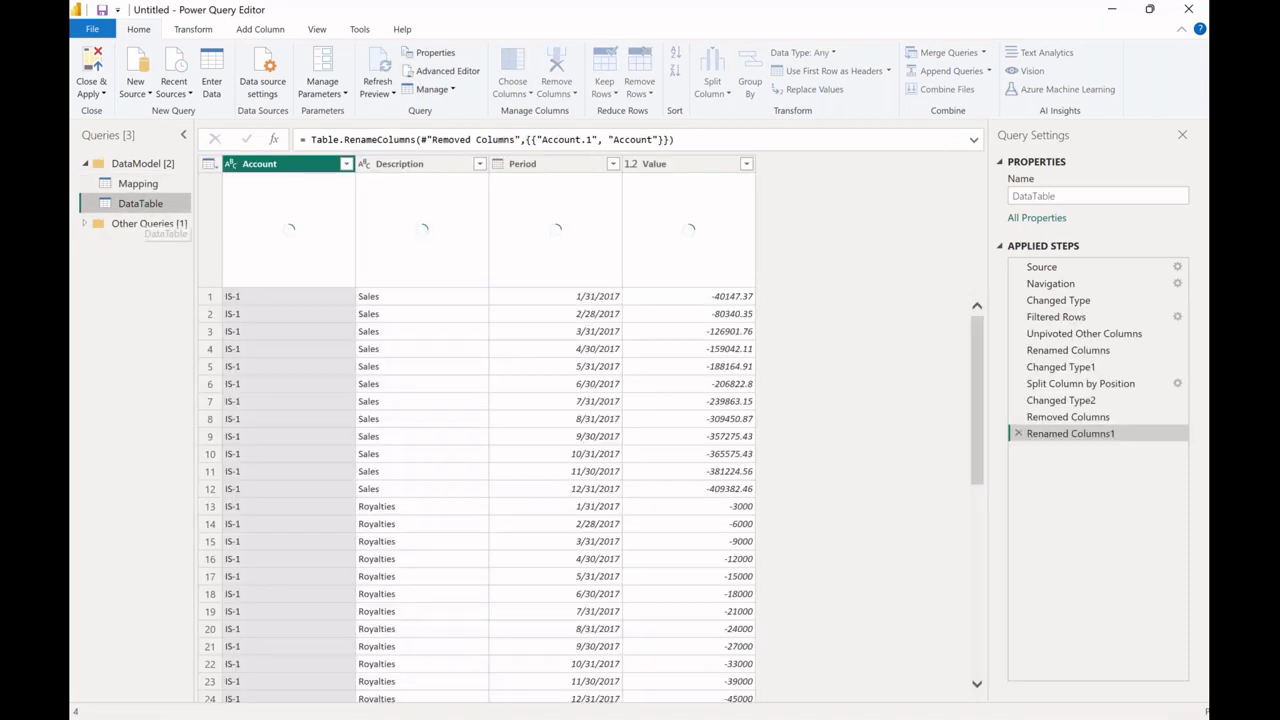
left_click(85, 224)
left_click(129, 246)
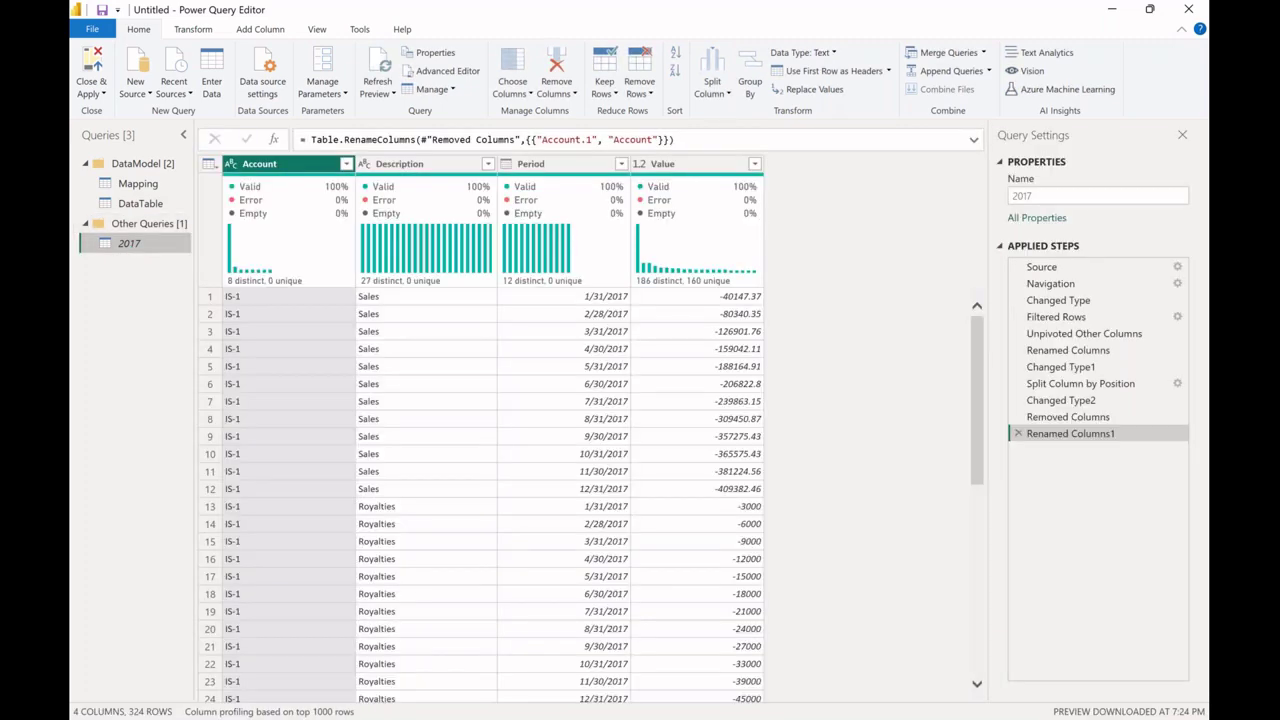
Close & Apply, inspect the loaded DataTable and 8-row Mapping tables, then switch to Model view.
left_click(92, 66)
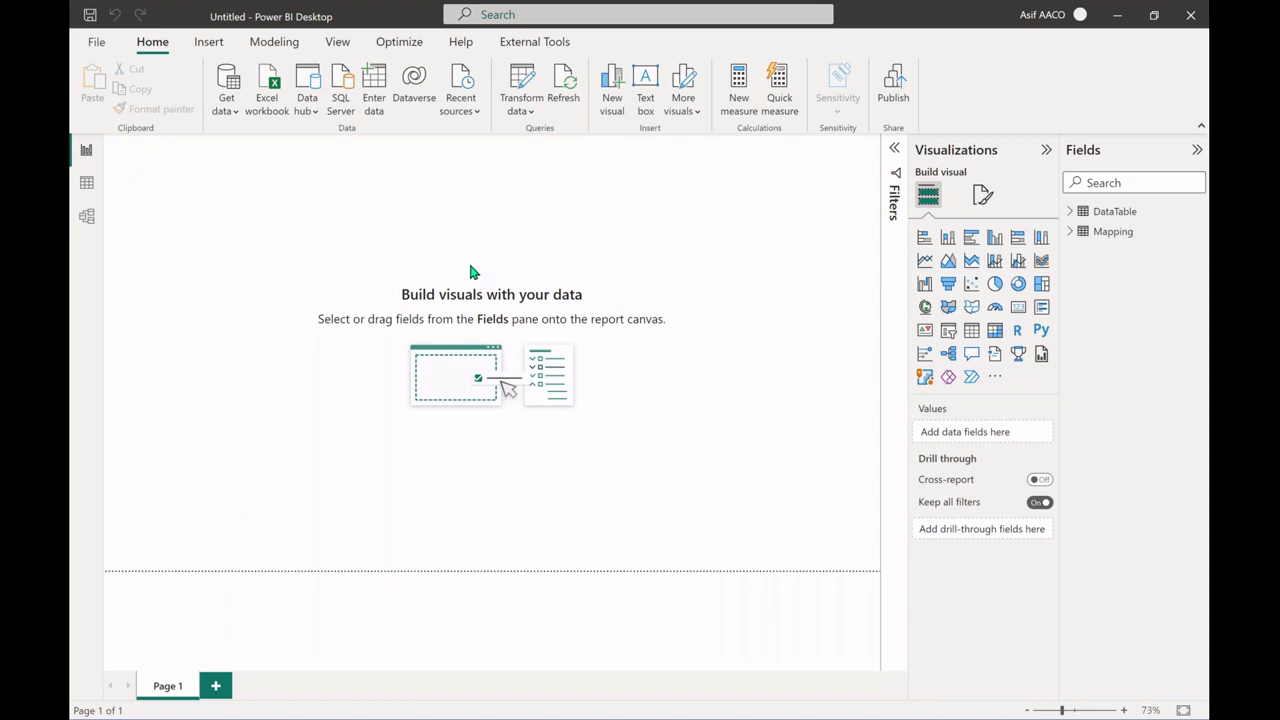
left_click(86, 184)
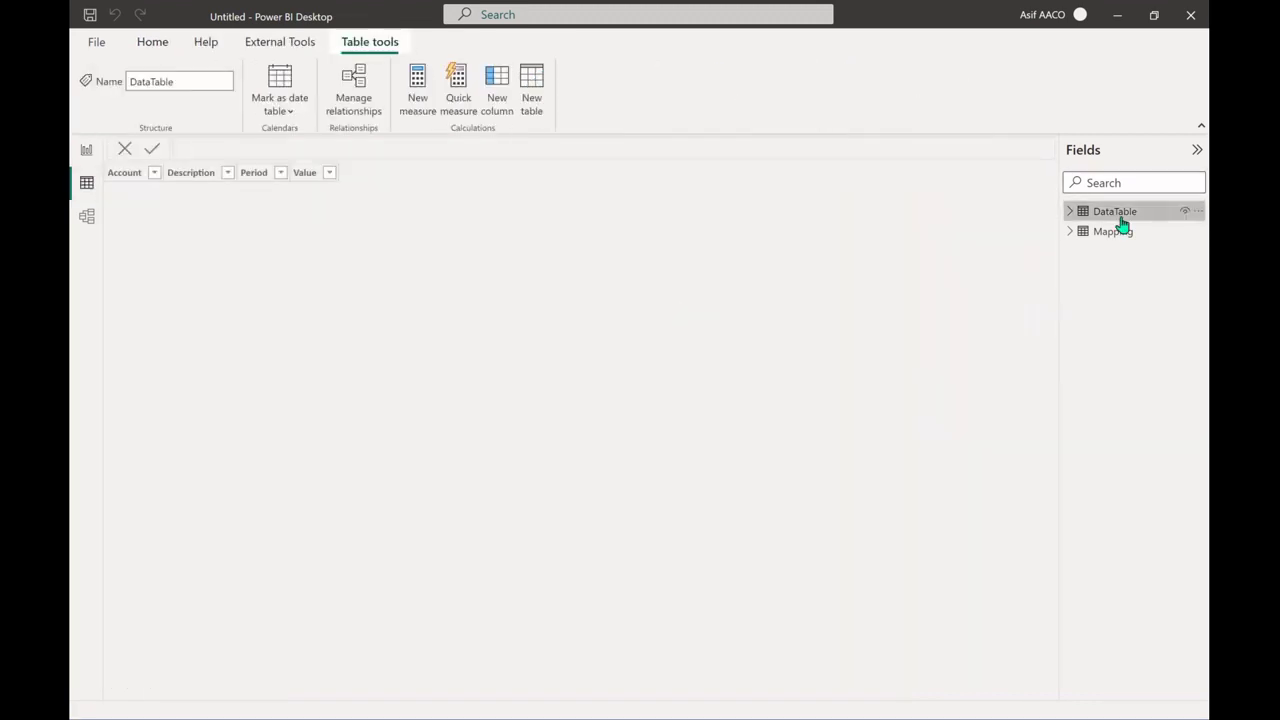
mouse_move(1122, 224)
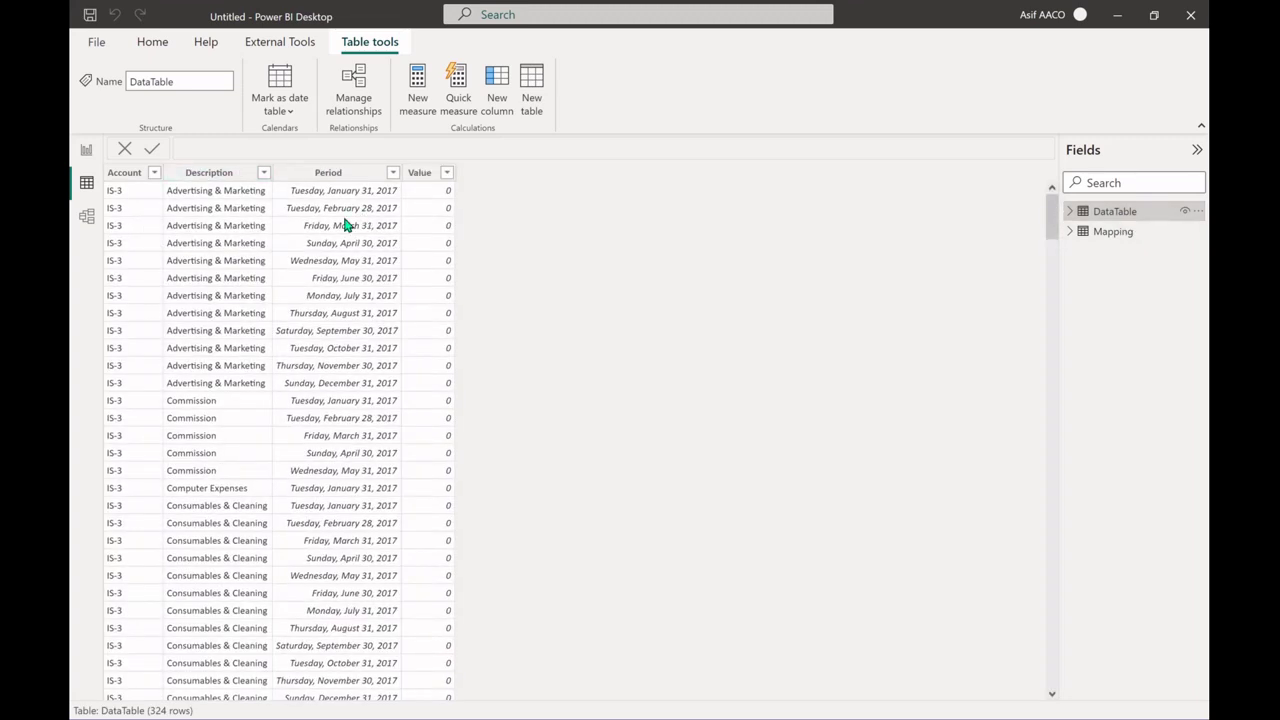
left_click(1110, 232)
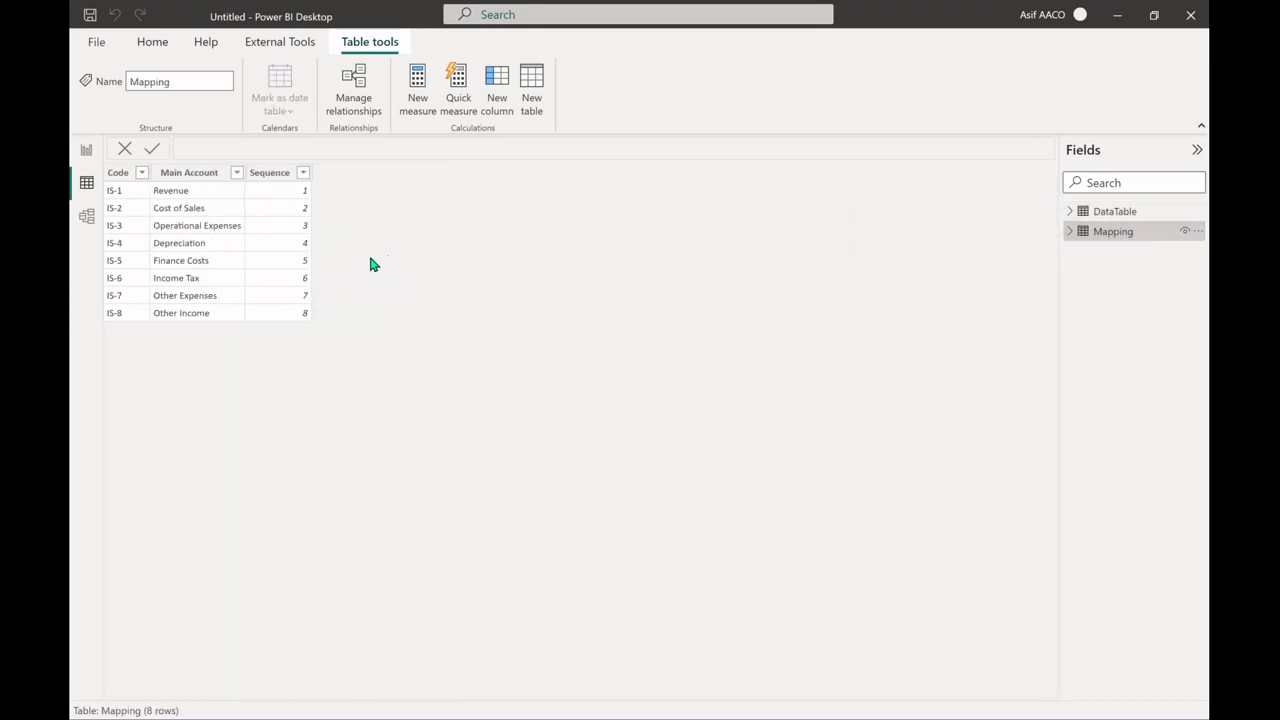
left_click(84, 220)
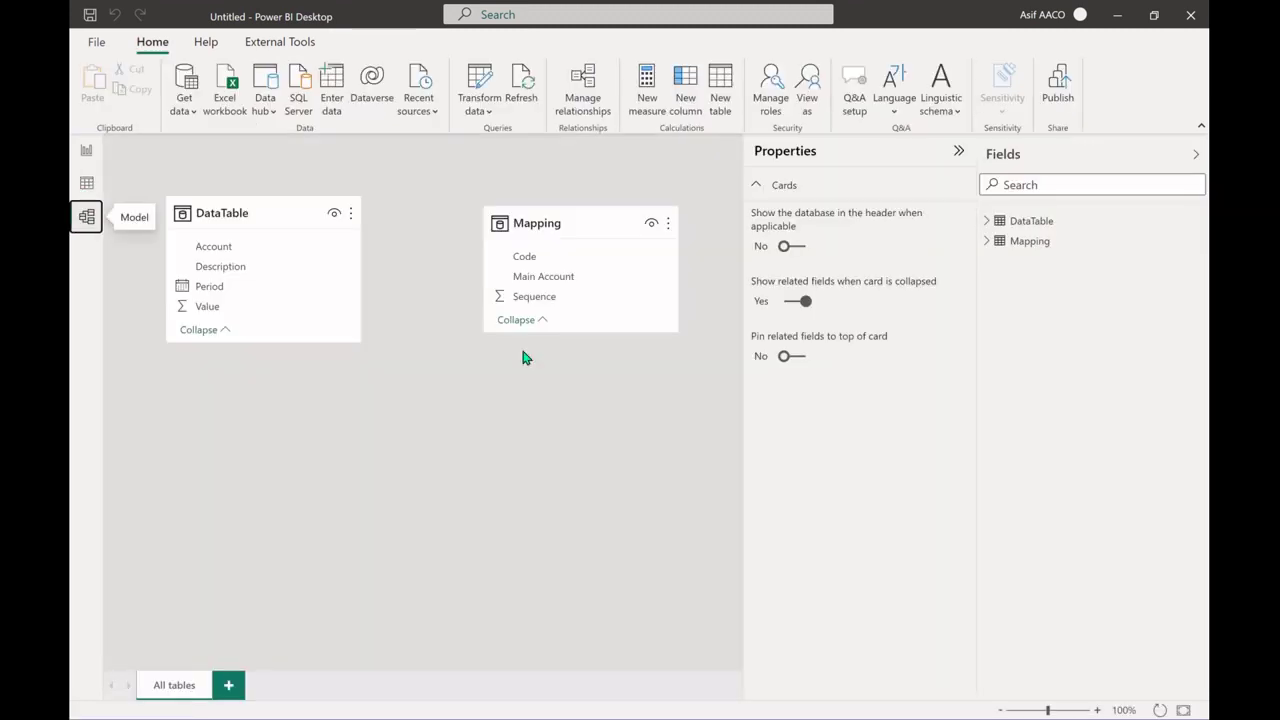
Collapse both side panes, place Mapping upper left with a taller DataTable card beside it.
left_click(960, 153)
left_click(1196, 155)
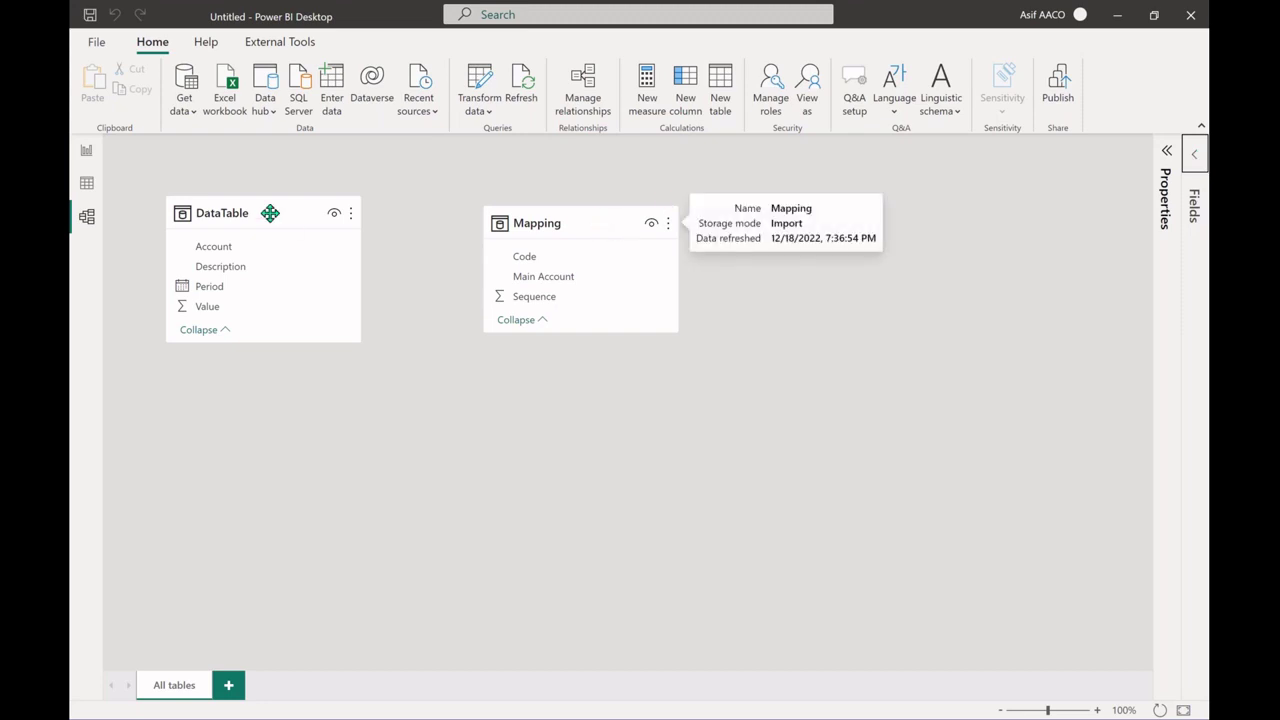
left_click_drag(270, 213, 576, 390)
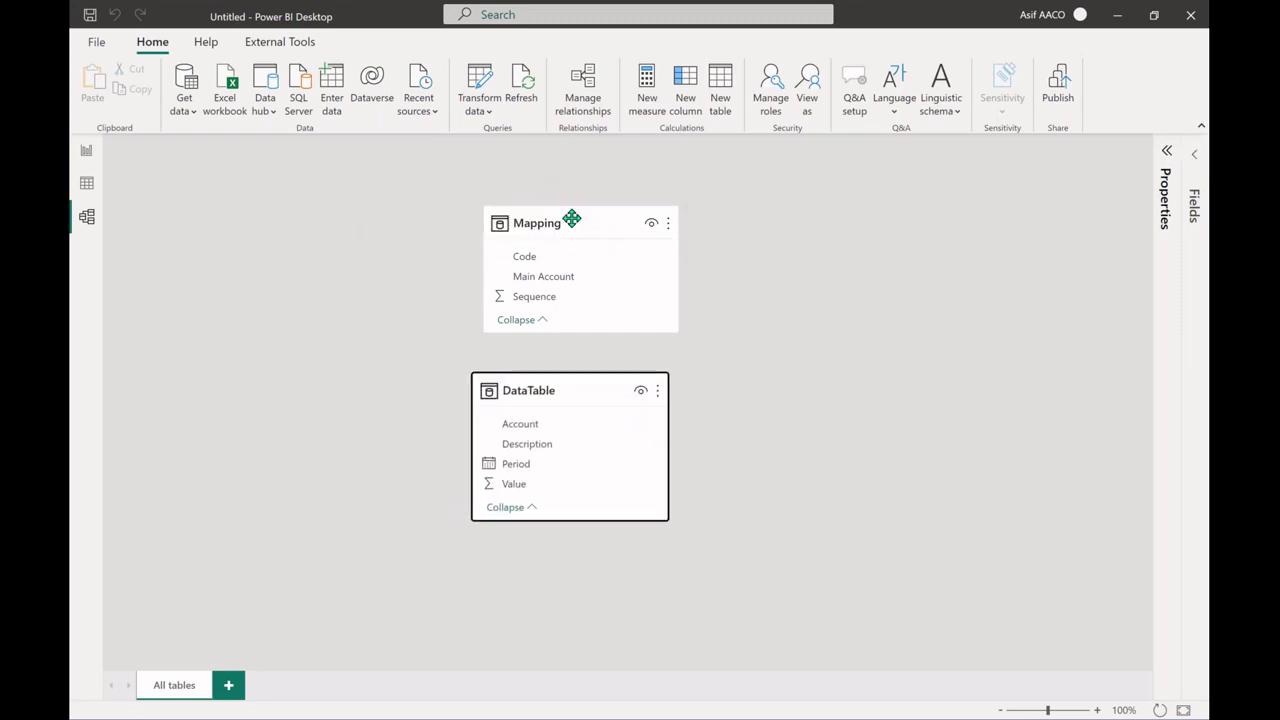
left_click_drag(571, 219, 310, 209)
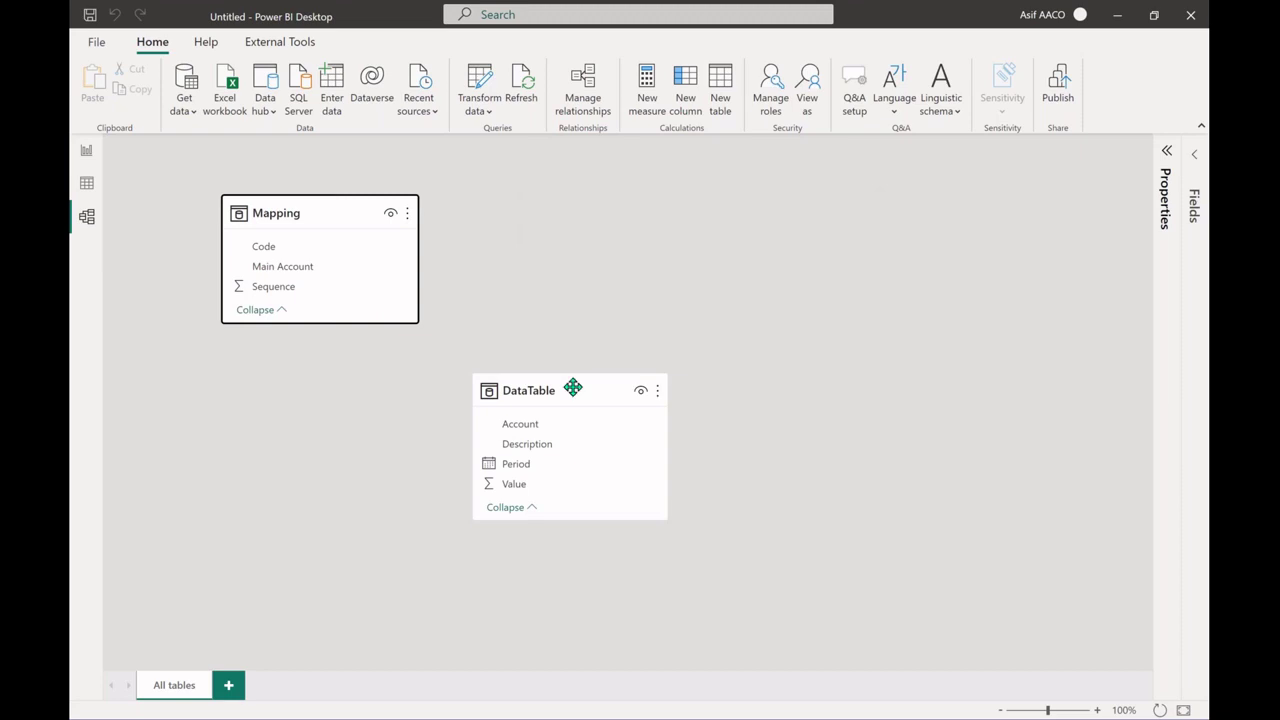
left_click_drag(572, 388, 581, 286)
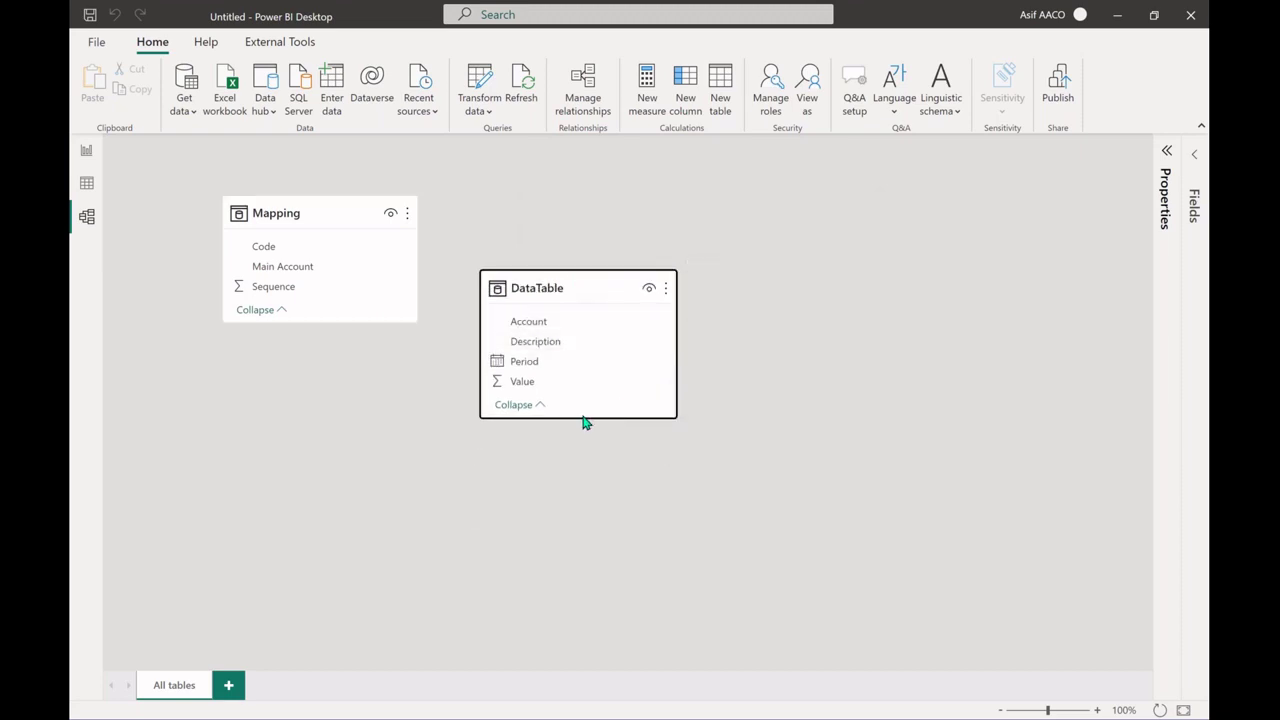
left_click_drag(584, 418, 585, 476)
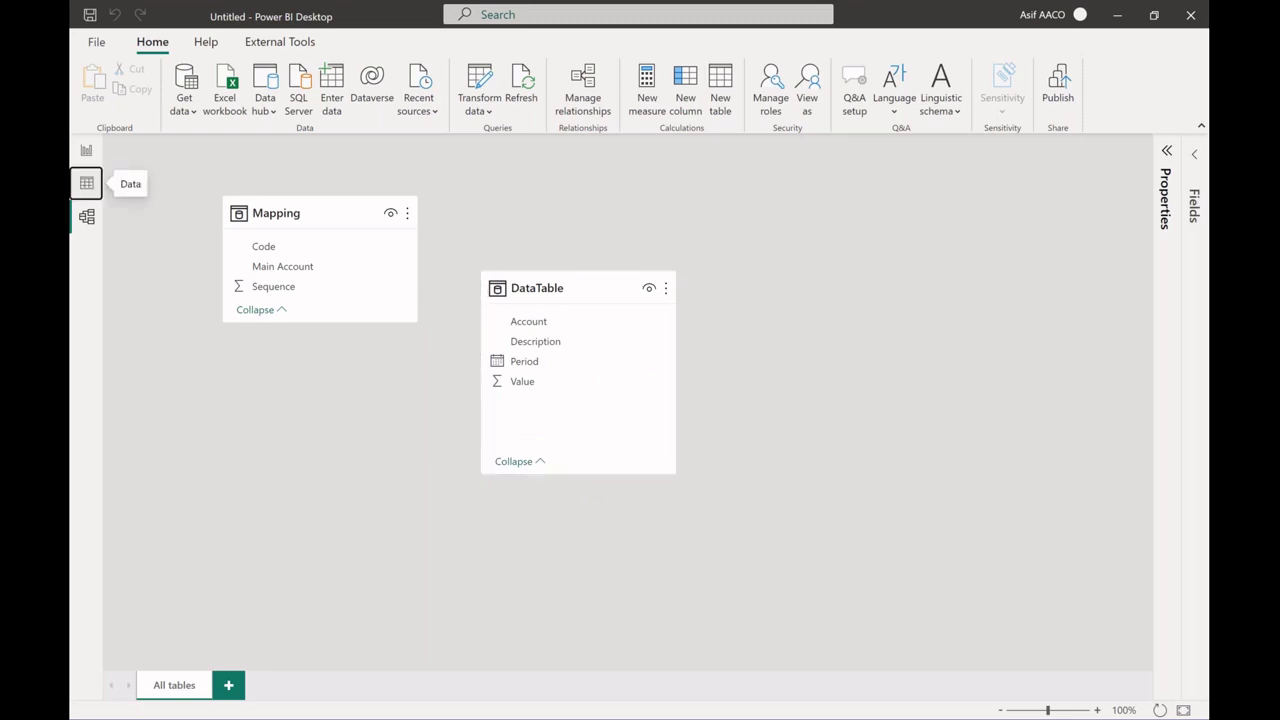
View DataTable's 324 rows and confirm its Account codes run IS-1 through IS-8.
left_click(86, 183)
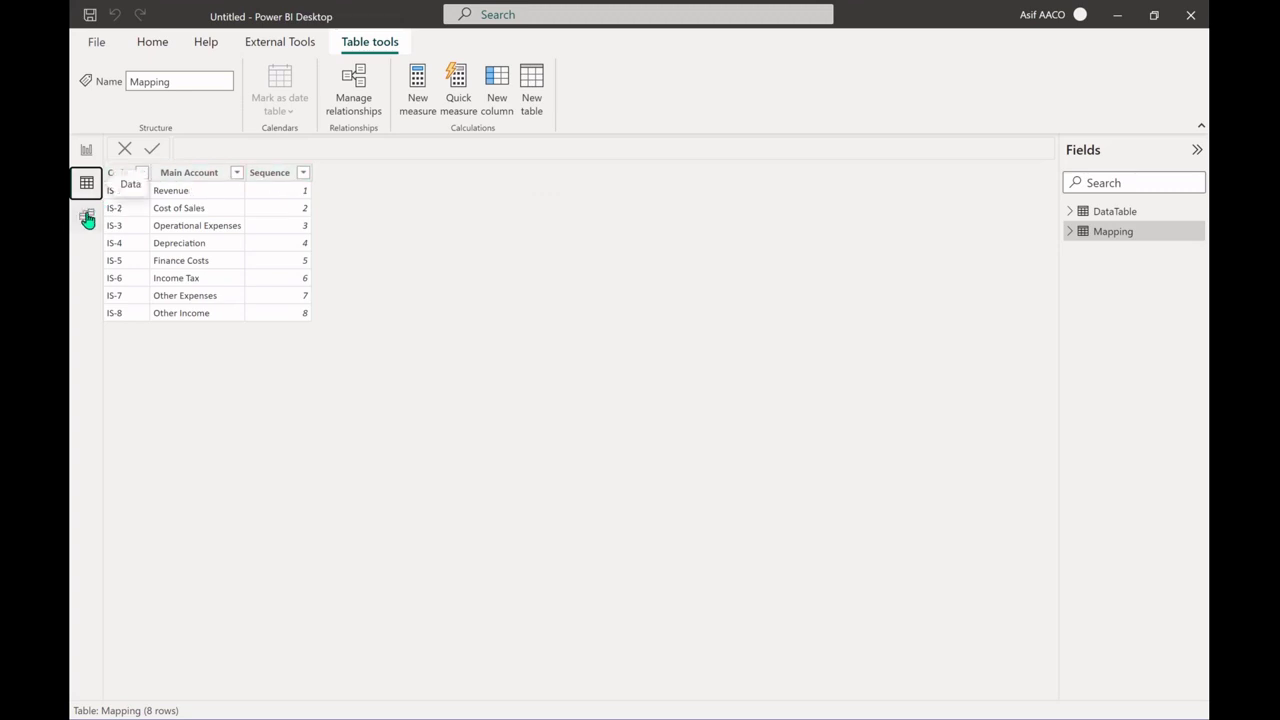
left_click(1107, 215)
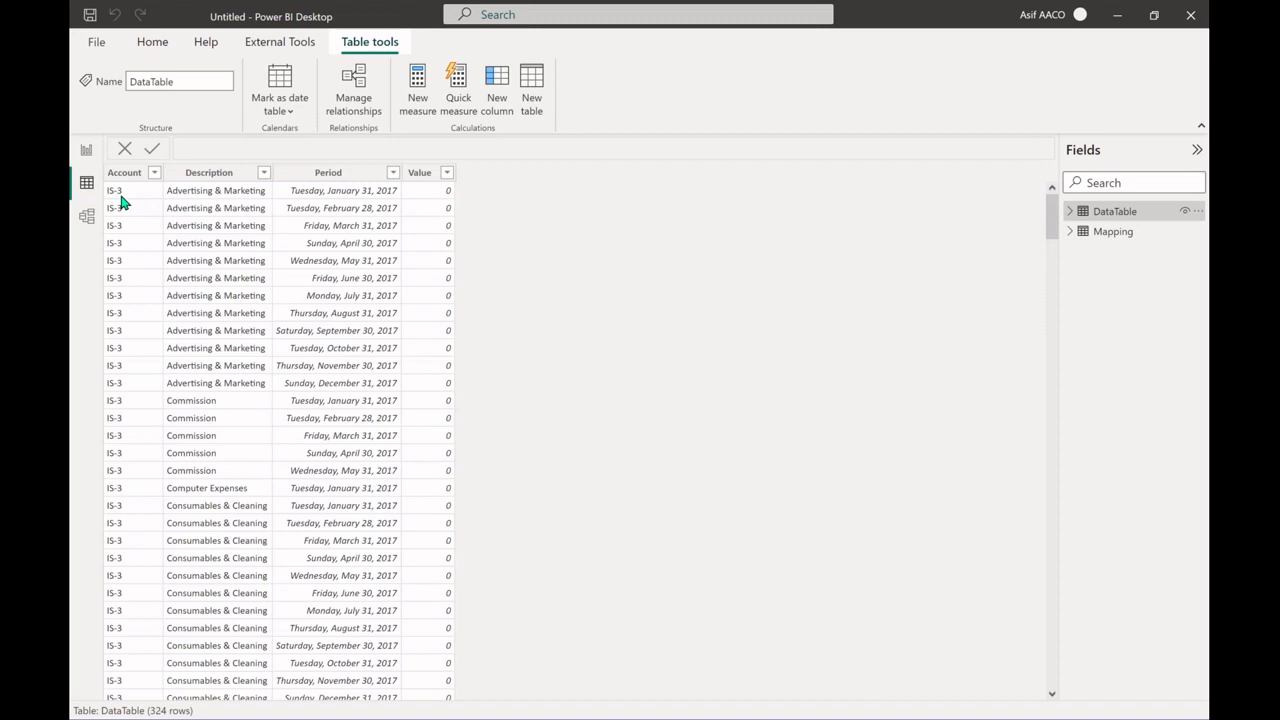
left_click(124, 172)
left_click(154, 172)
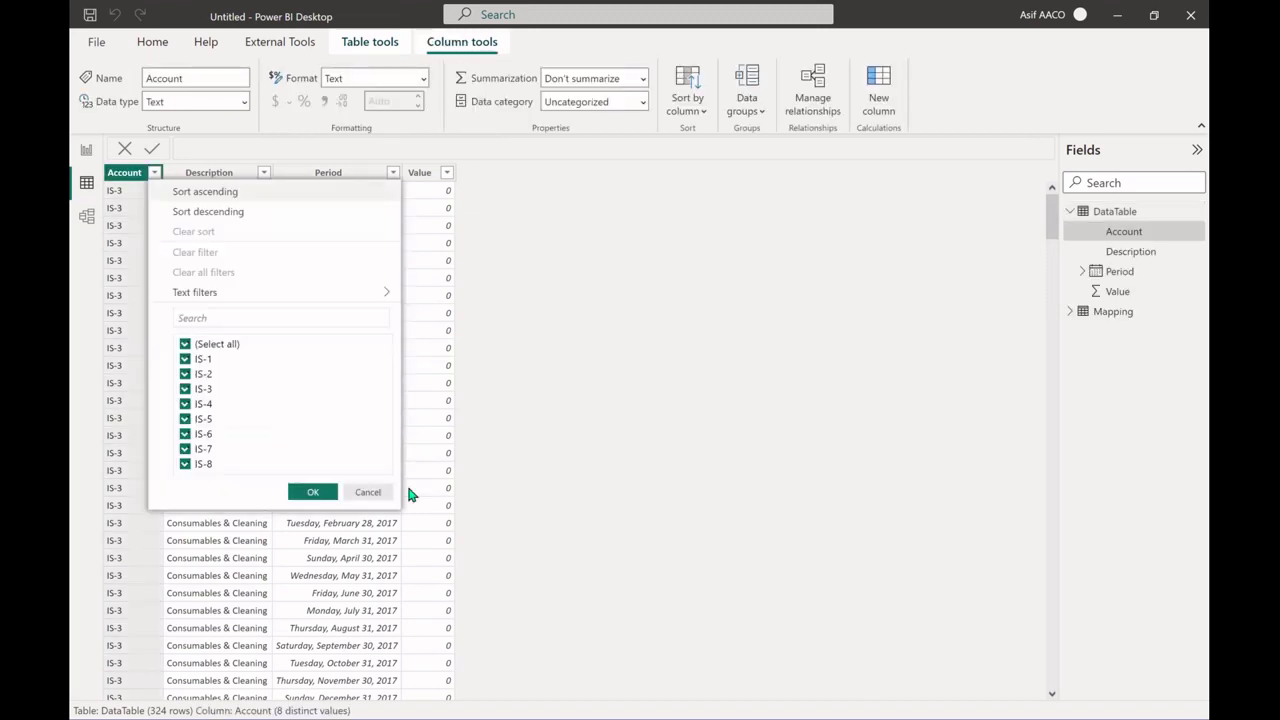
key("Escape")
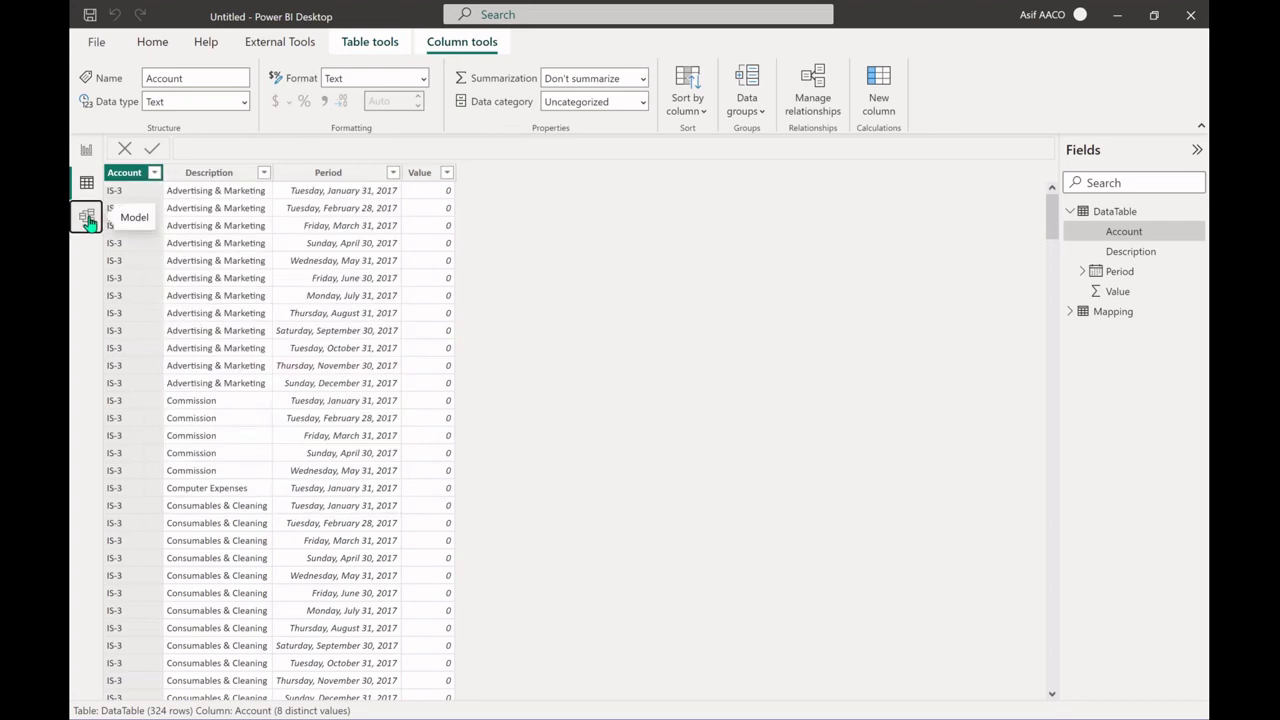
Link Mapping's Code to DataTable's Account in Model view and check the one-to-many relationship settings.
left_click(87, 218)
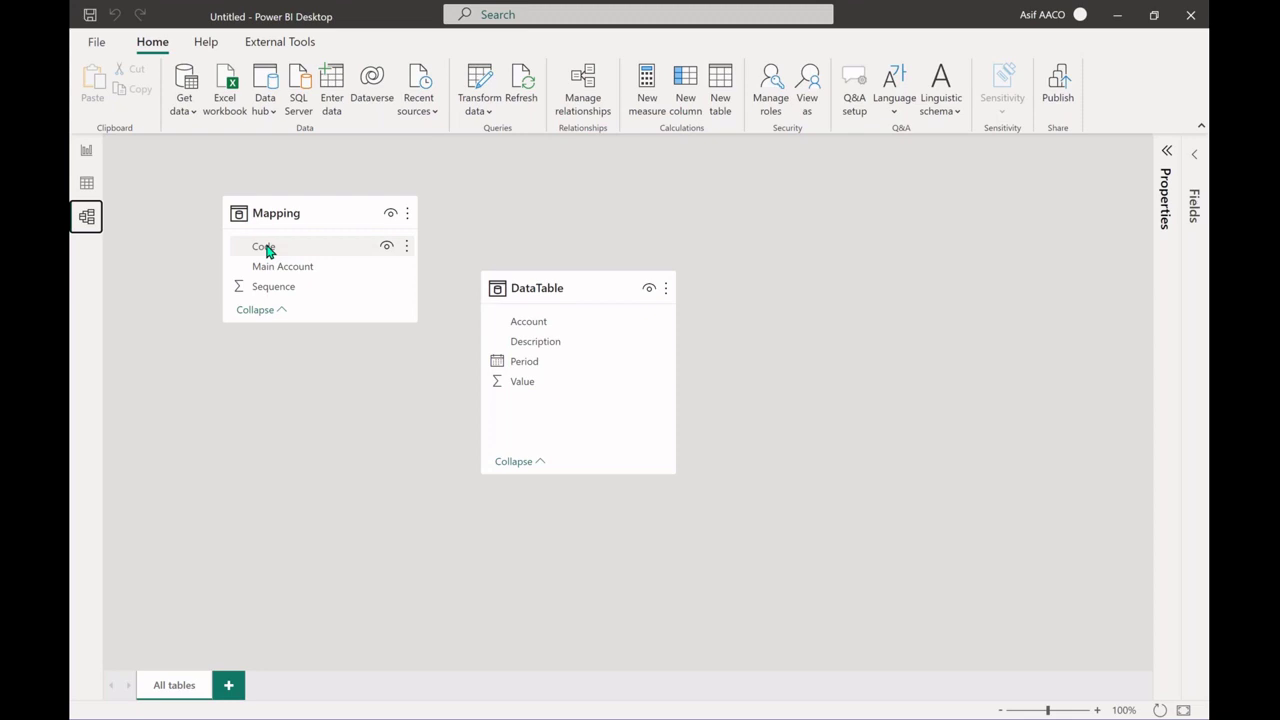
left_click_drag(266, 250, 529, 322)
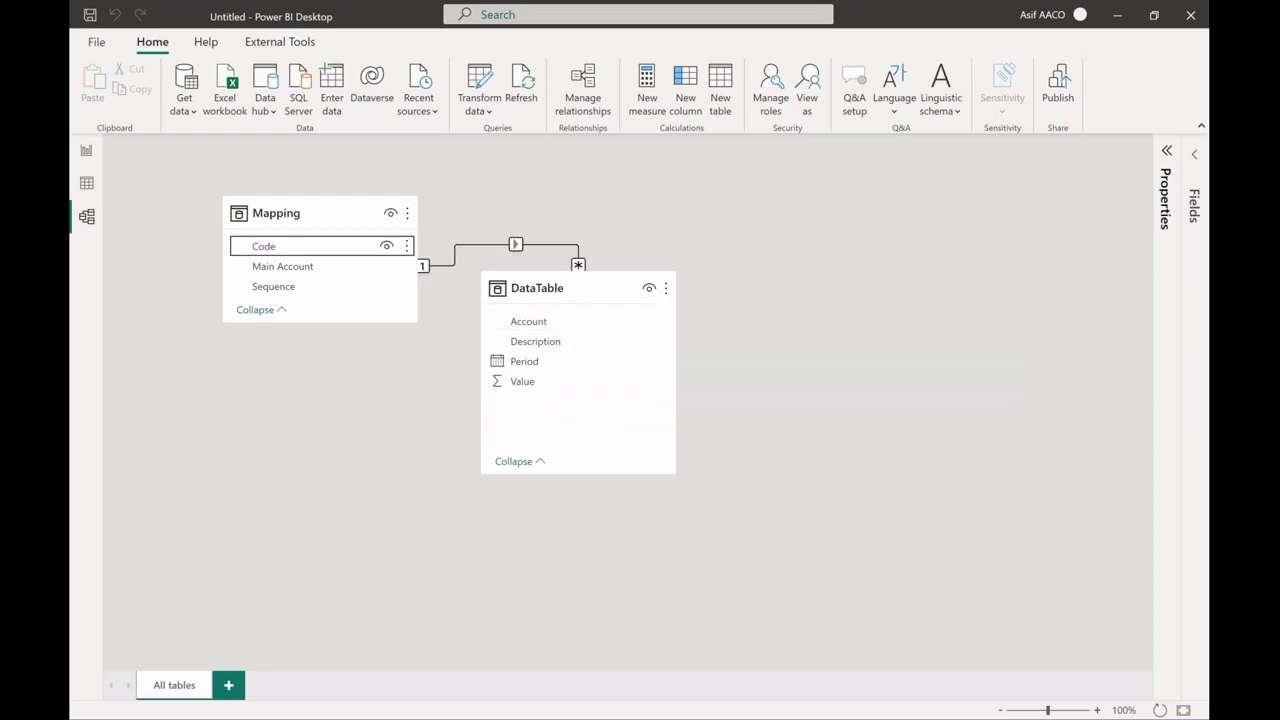
mouse_move(535, 288)
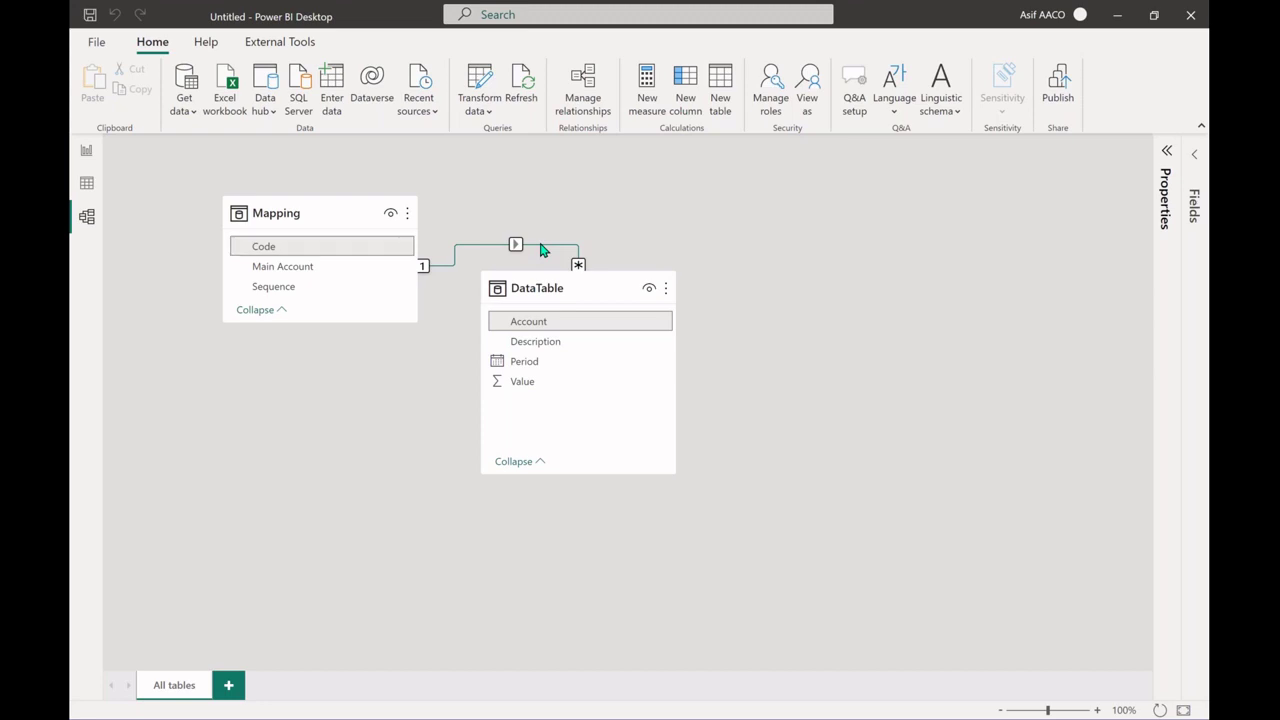
double_click(540, 249)
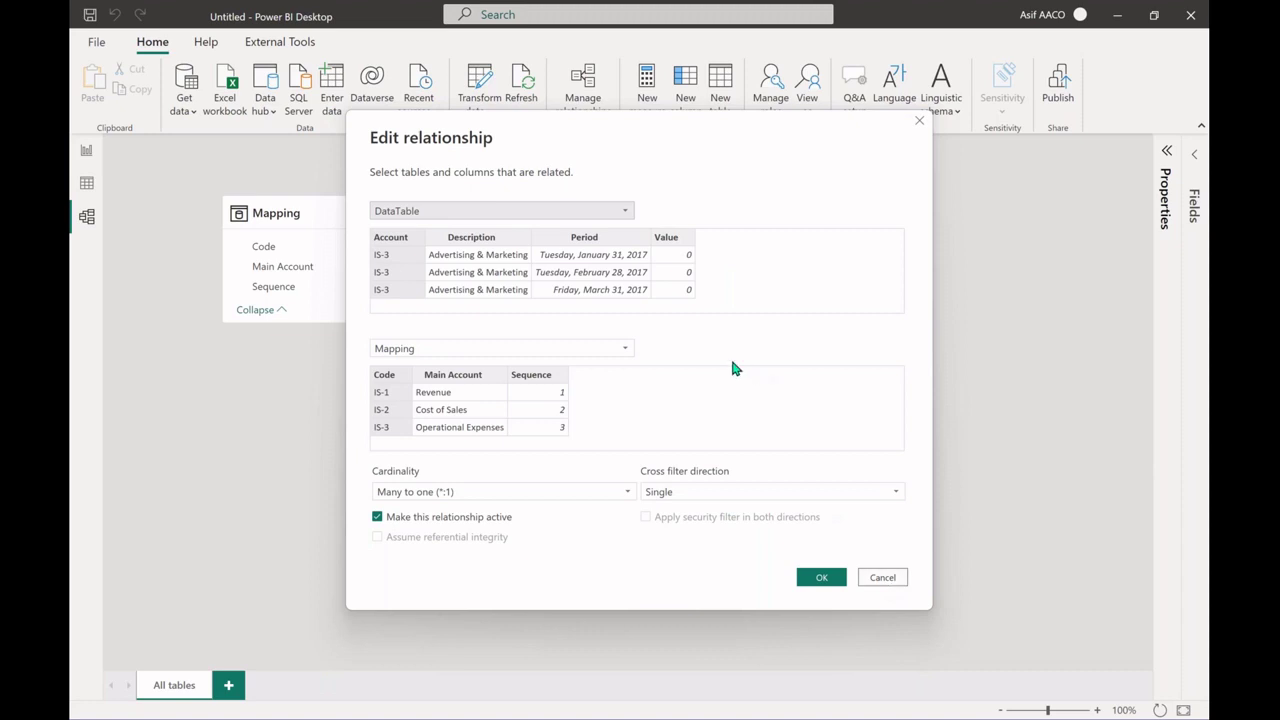
left_click(884, 579)
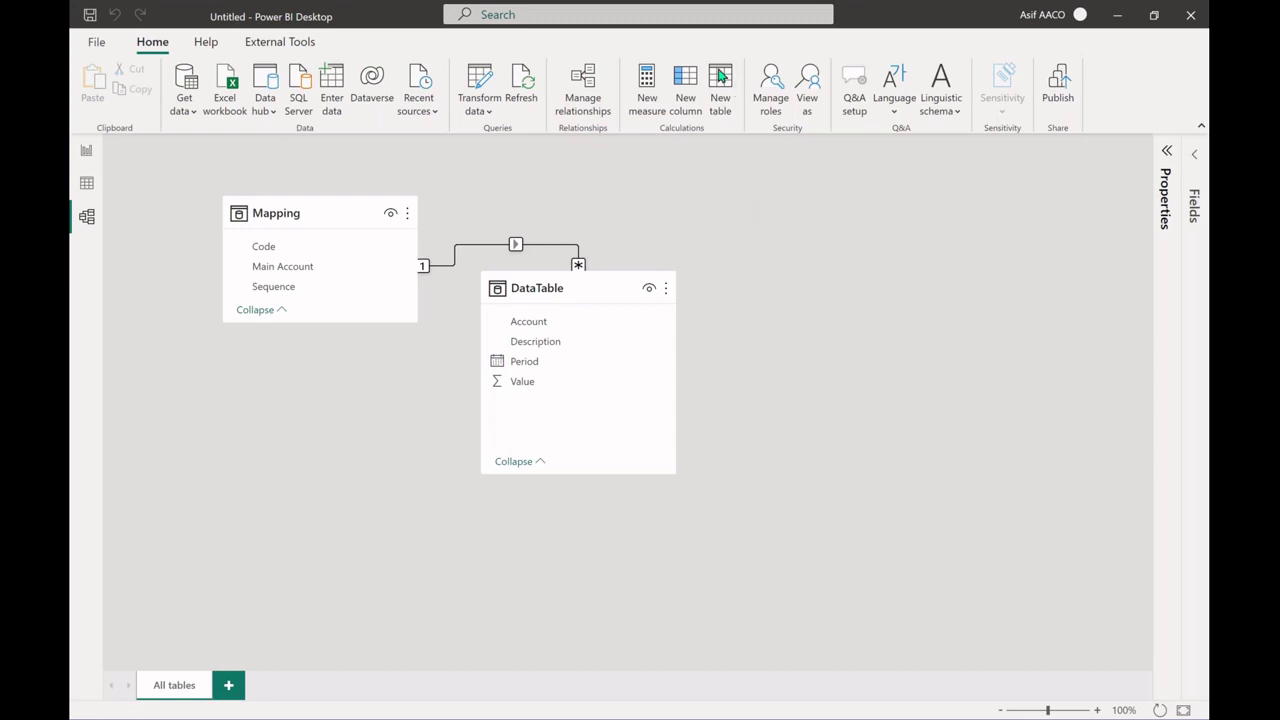
Create a calculated table with the formula Dates = CALENDARAUTO().
left_click(724, 82)
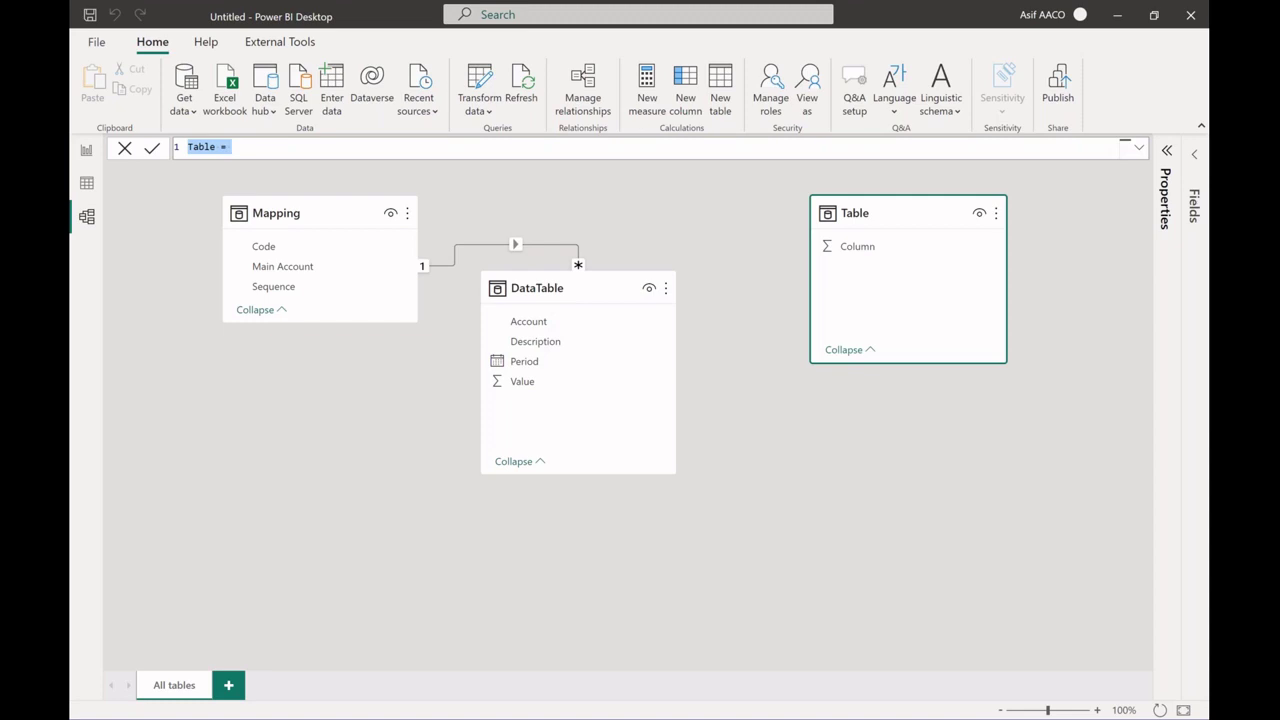
type("Dates = cal")
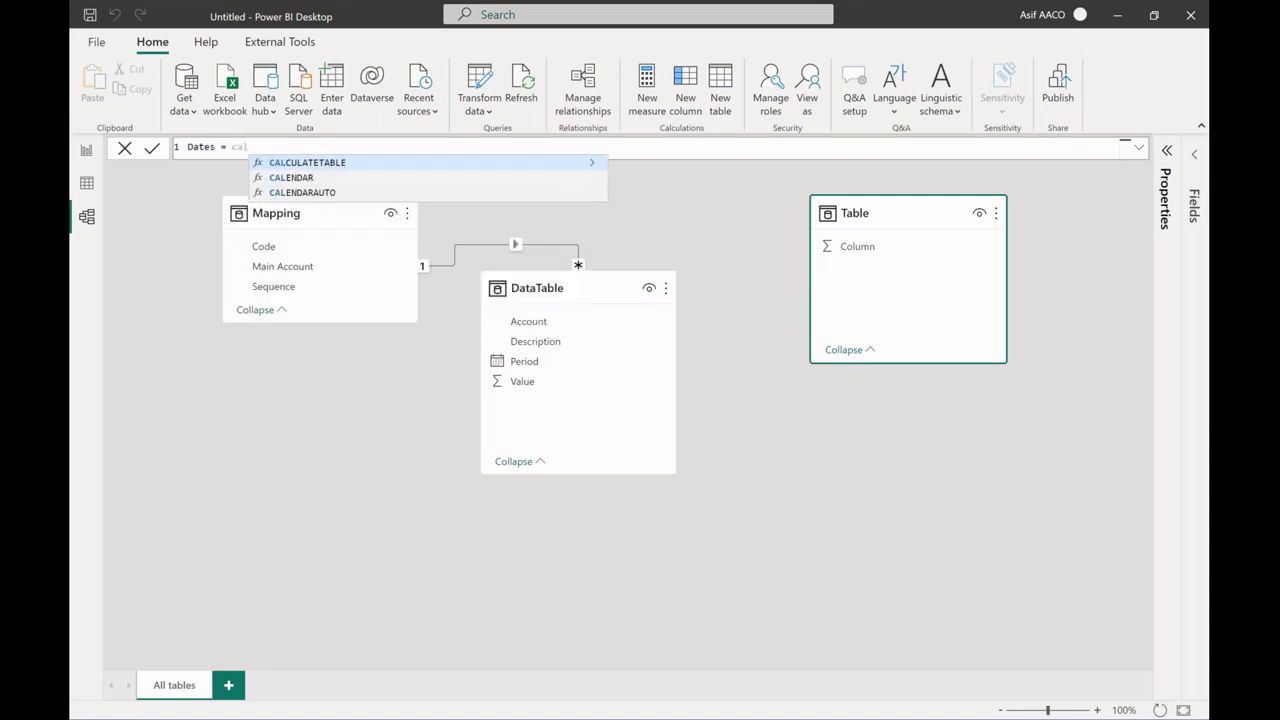
key("Down")
key("Down")
key("Tab")
type(")")
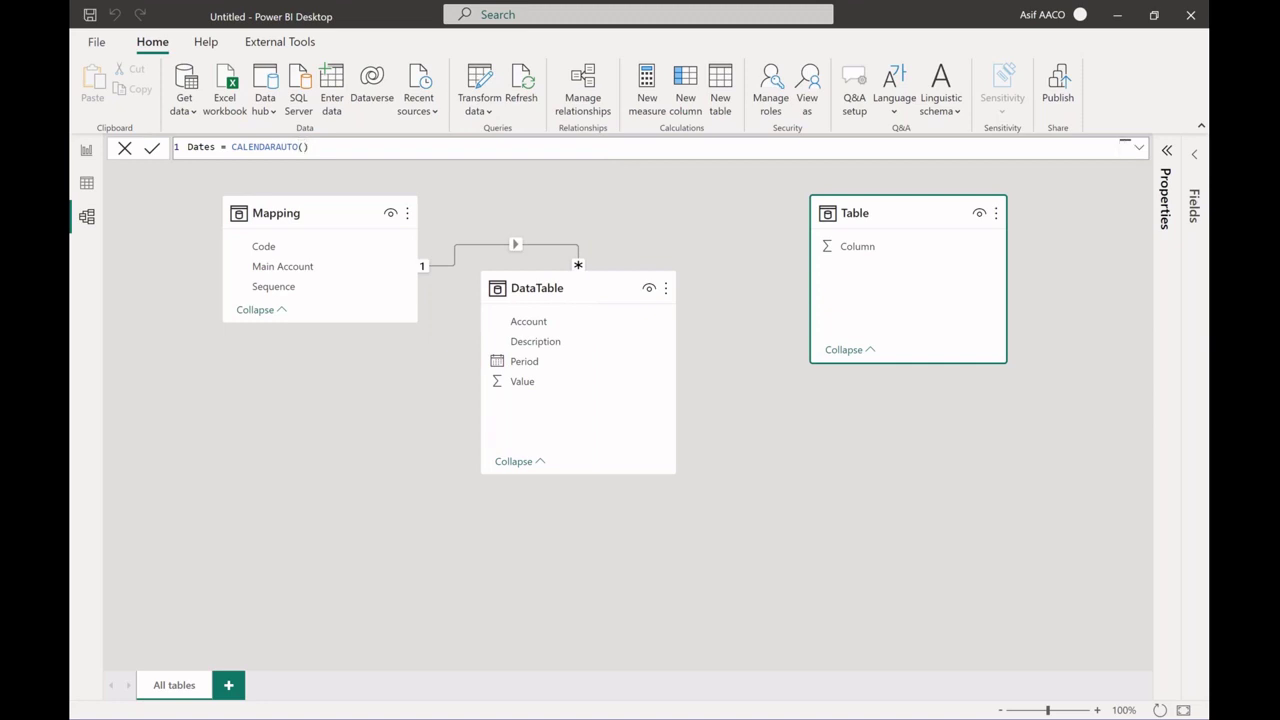
key("Return")
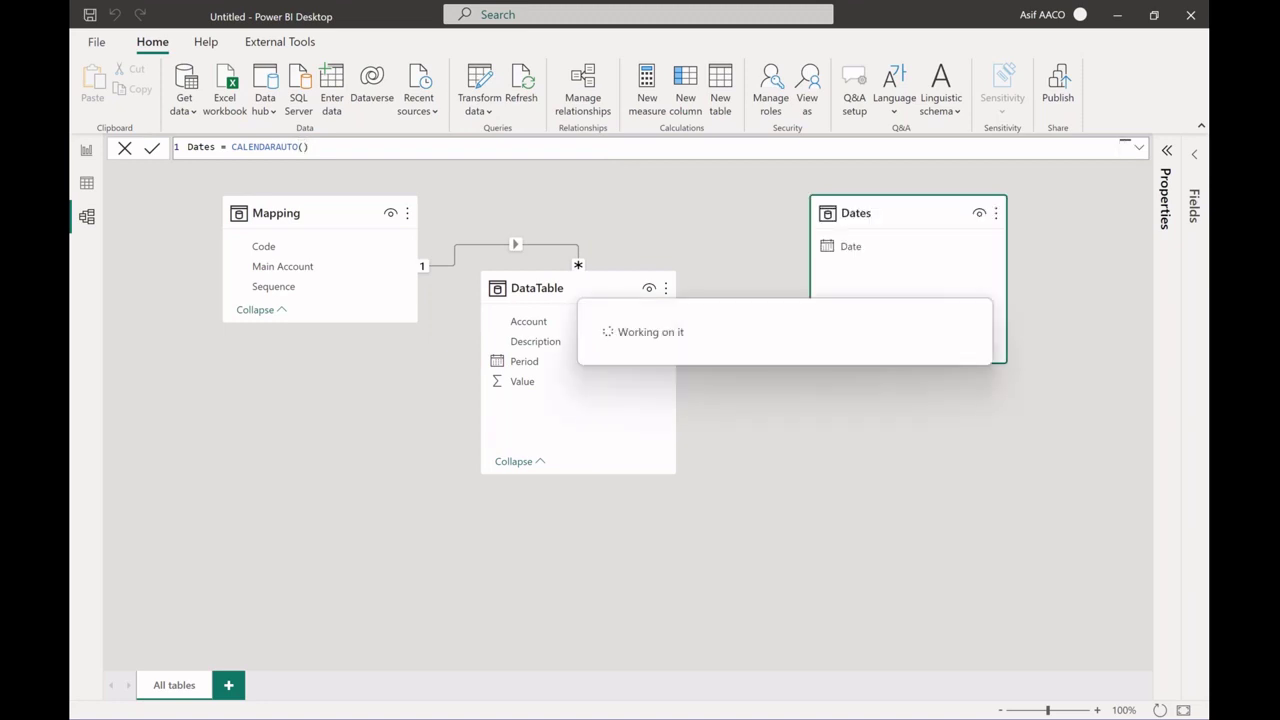
Inspect the Dates table's 365 rows and DataTable's rows in Data view, then return to Model view.
left_click(87, 186)
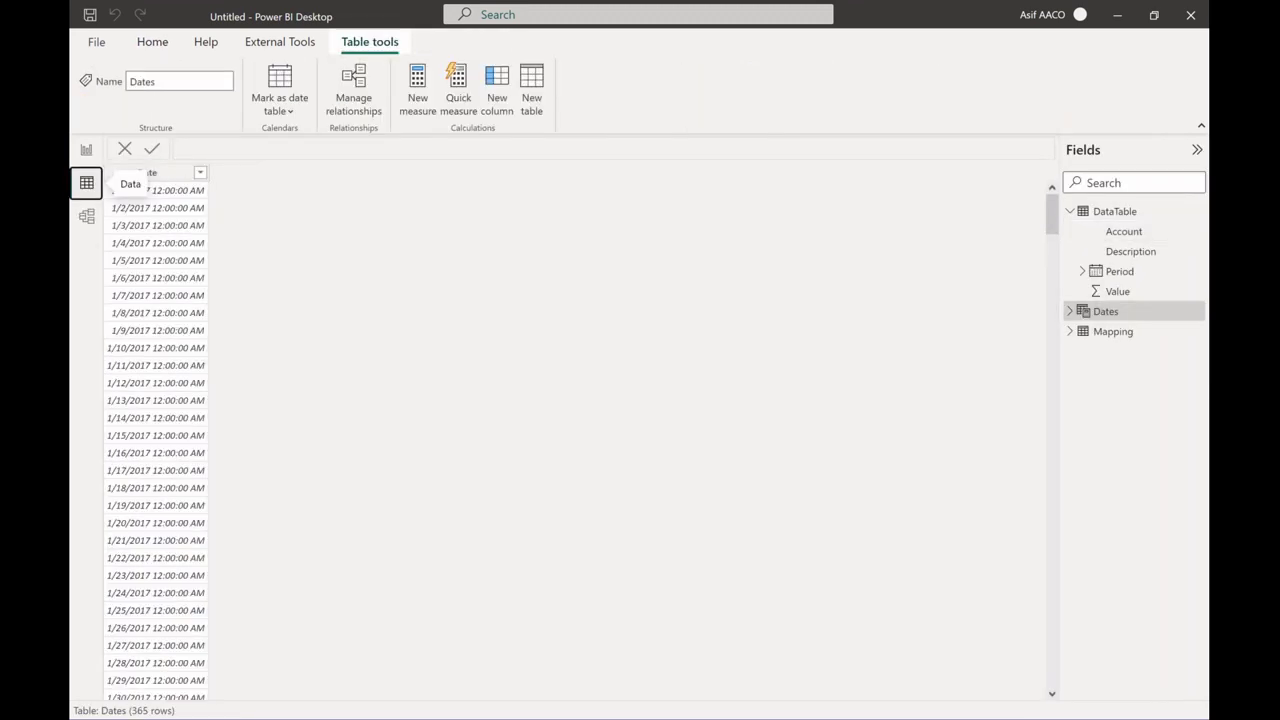
left_click(152, 176)
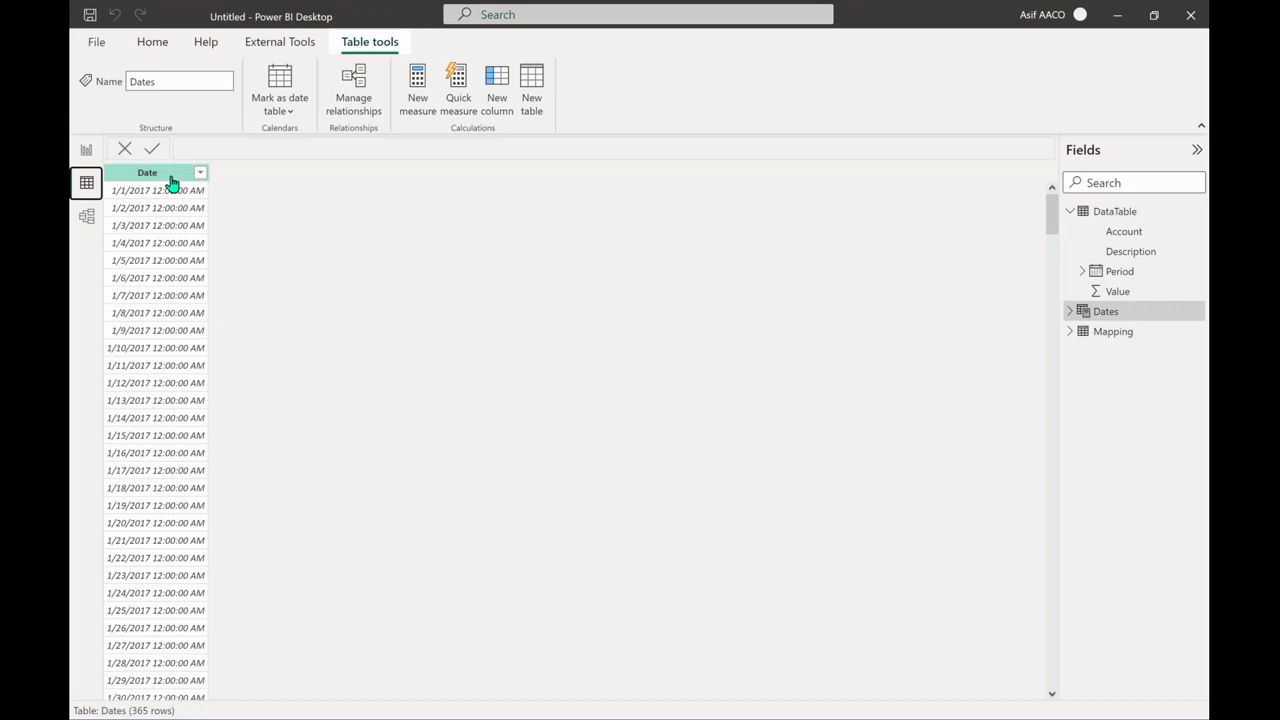
left_click(1113, 213)
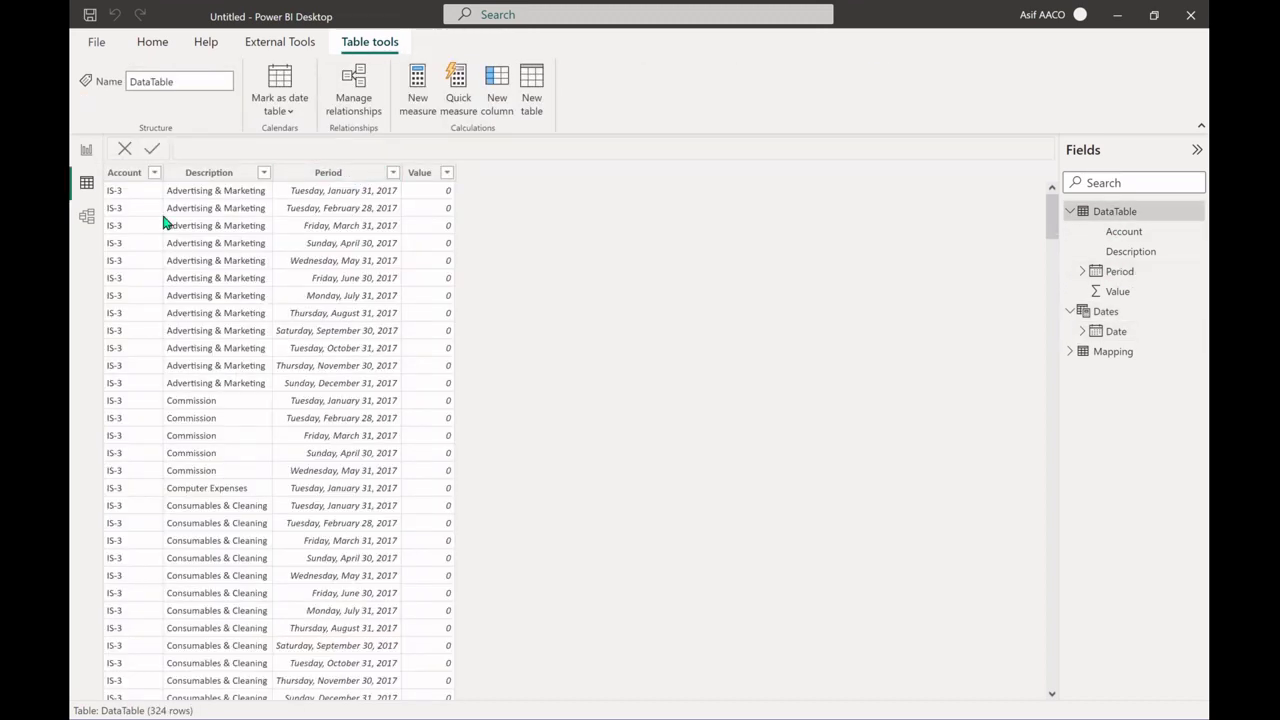
left_click(87, 218)
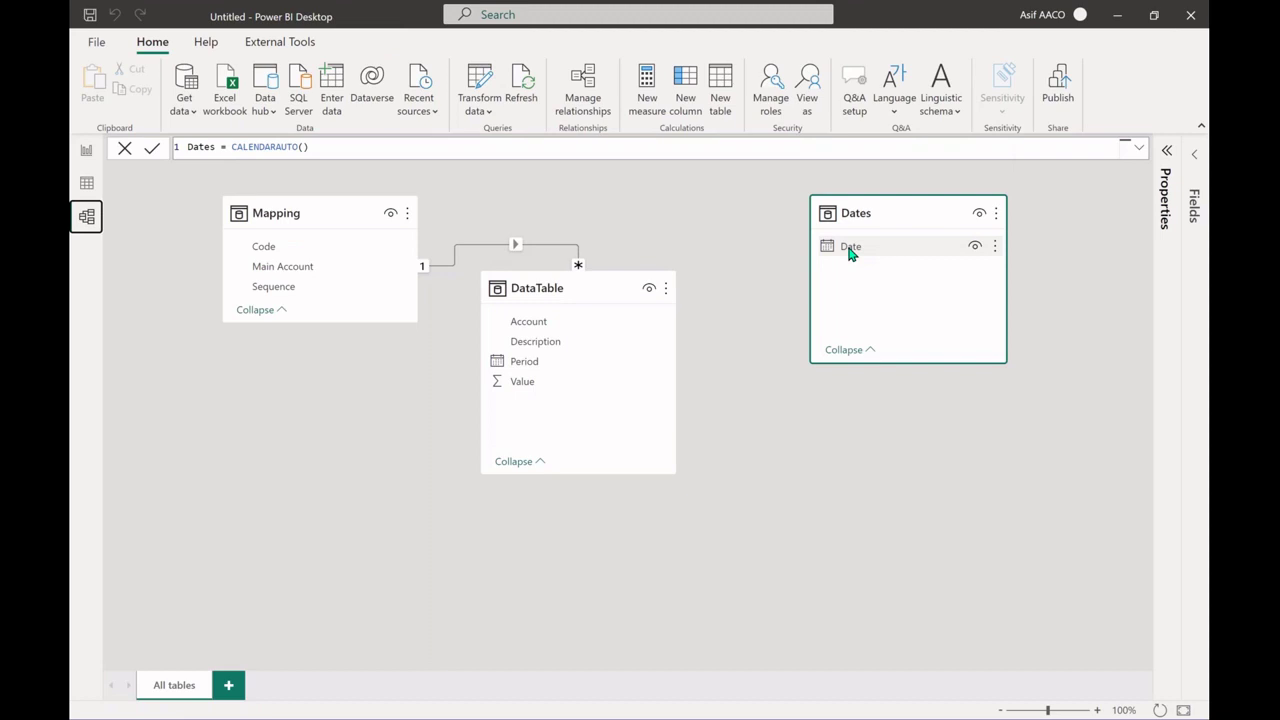
Link Dates' Date to DataTable's Period, then shift the Dates and Mapping cards to tidy the diagram.
mouse_move(849, 250)
left_mouse_down()
mouse_move(543, 380)
mouse_move(528, 362)
mouse_move(608, 303)
mouse_move(568, 272)
mouse_move(572, 397)
left_mouse_up()
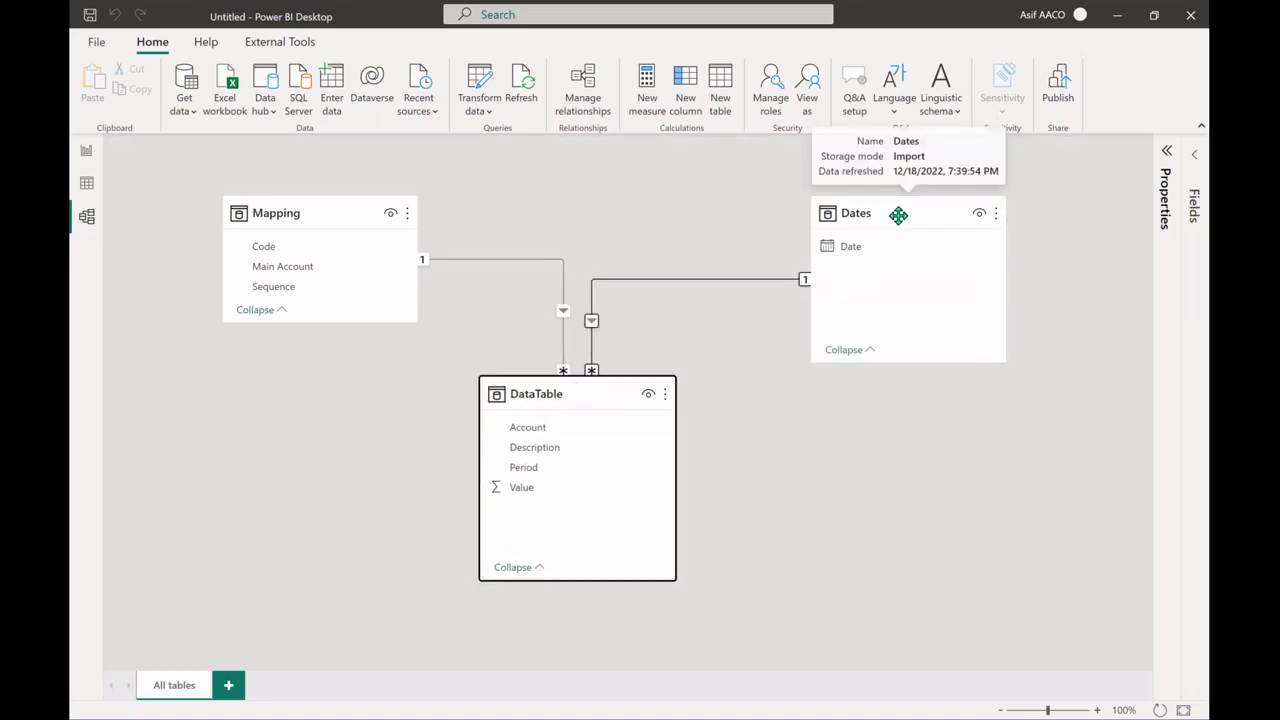
left_click_drag(897, 214, 799, 190)
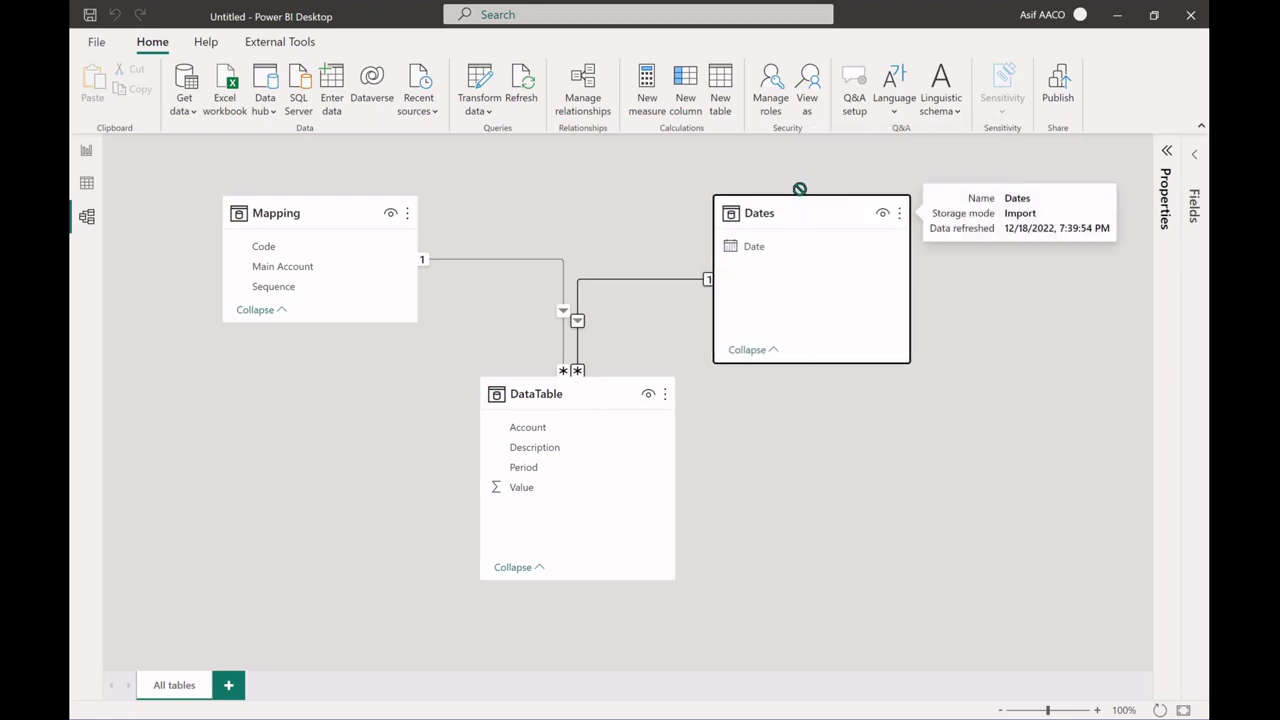
left_click_drag(380, 212, 343, 230)
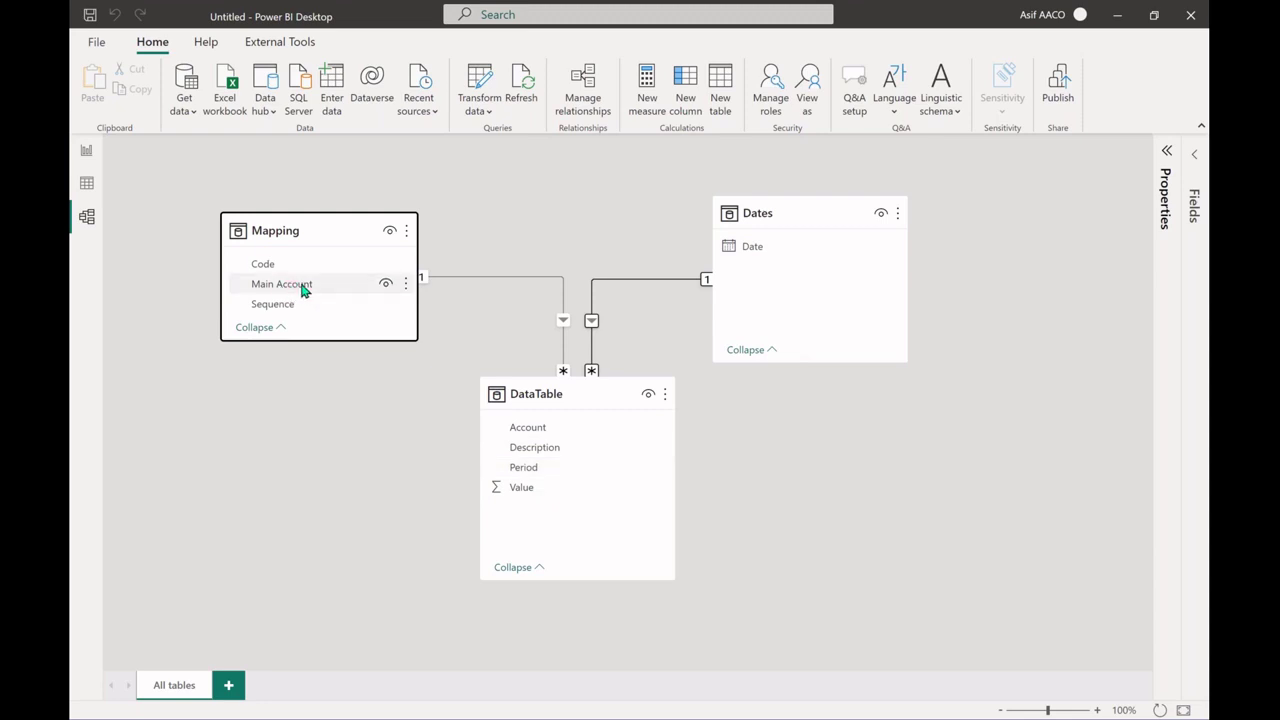
Hide Mapping's Code and DataTable's Account and Period fields from report view.
left_click(386, 265)
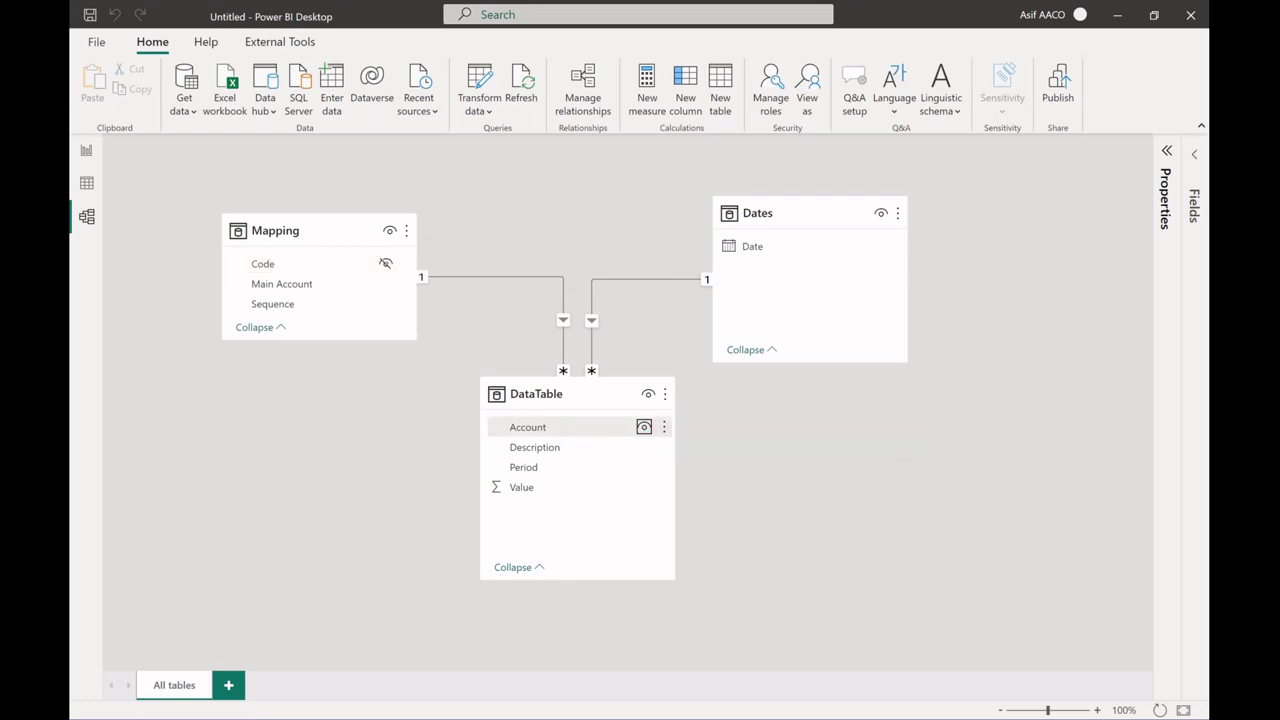
left_click(644, 427)
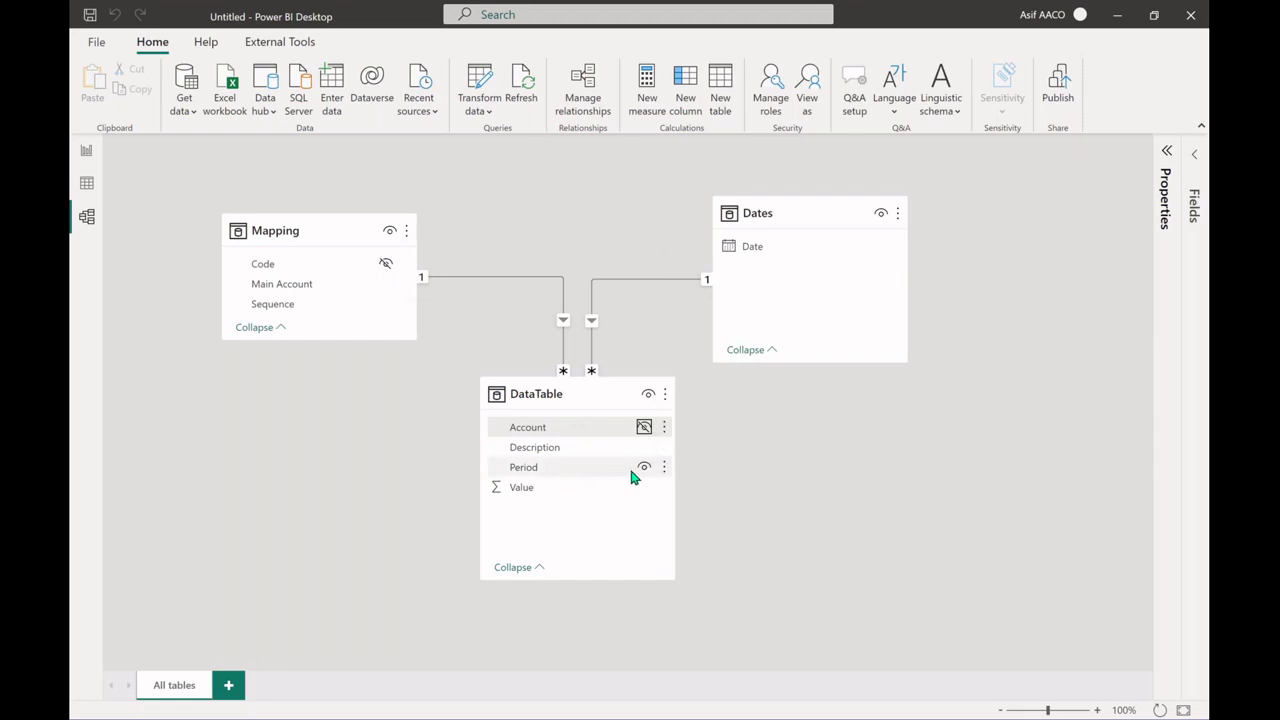
left_click(646, 470)
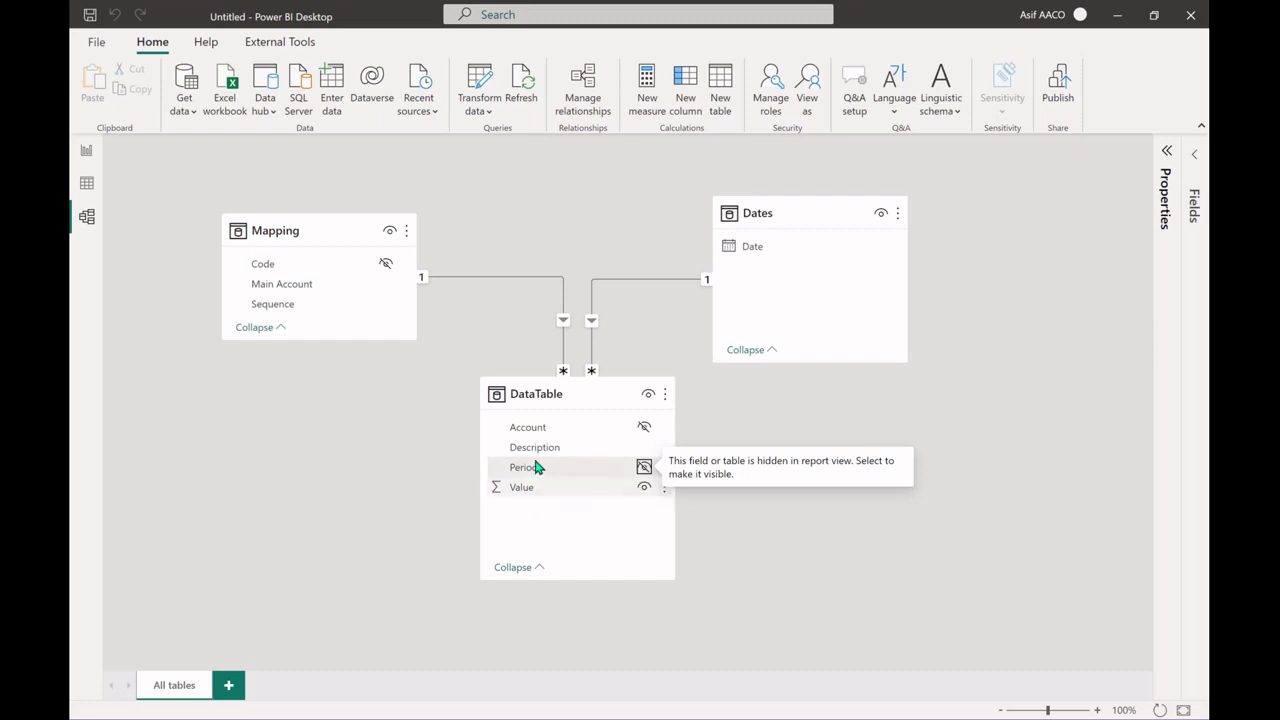
mouse_move(528, 399)
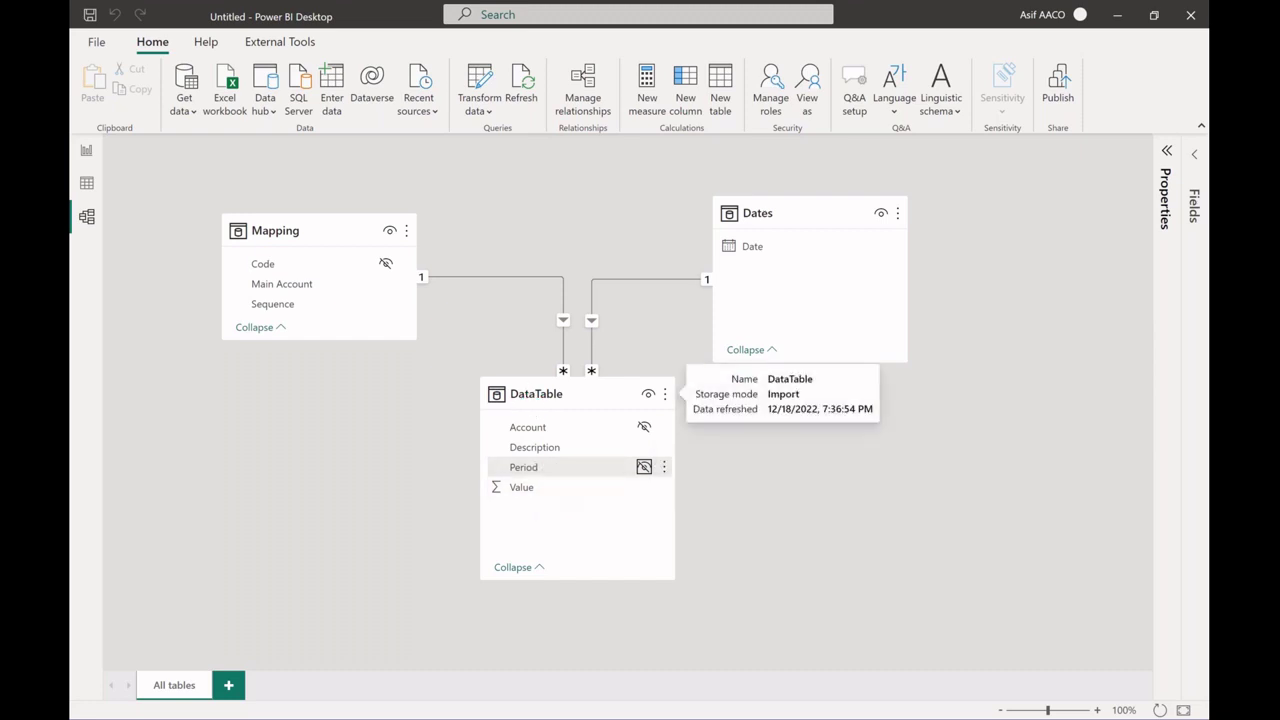
Add an enlarged empty matrix visual to Page 1 and start inserting an image from Insert.
left_click(86, 152)
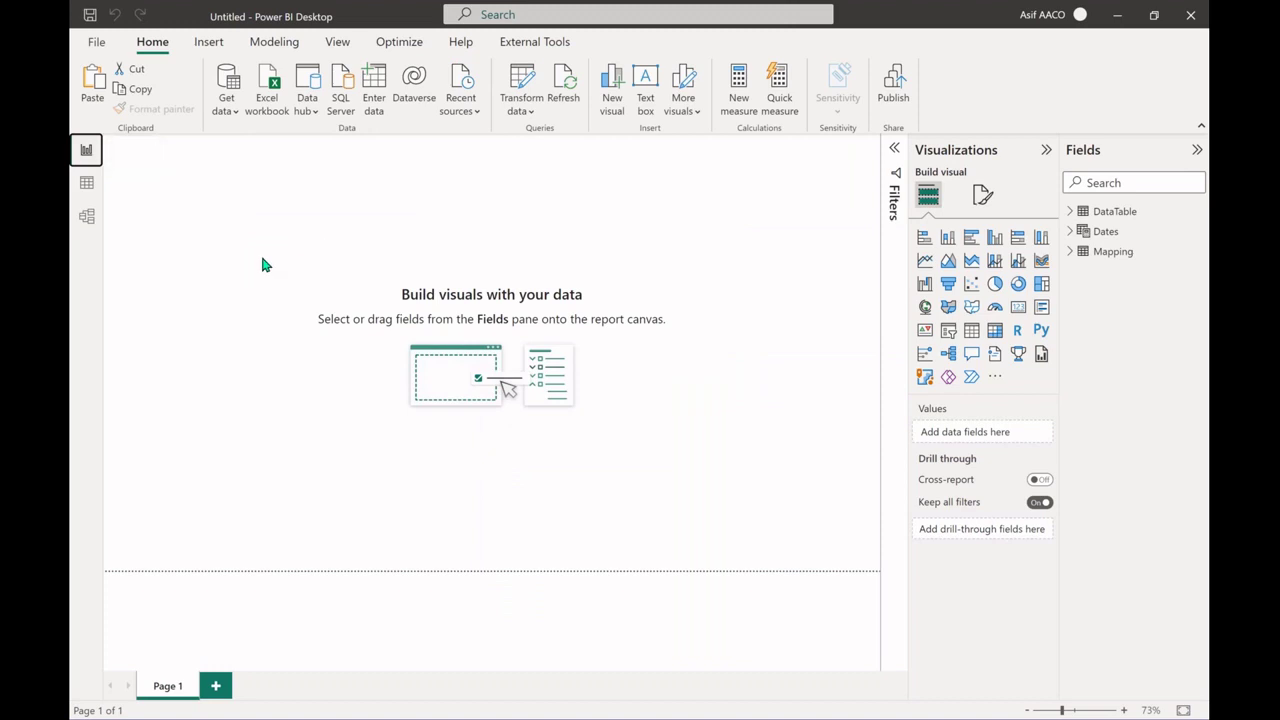
left_click(995, 333)
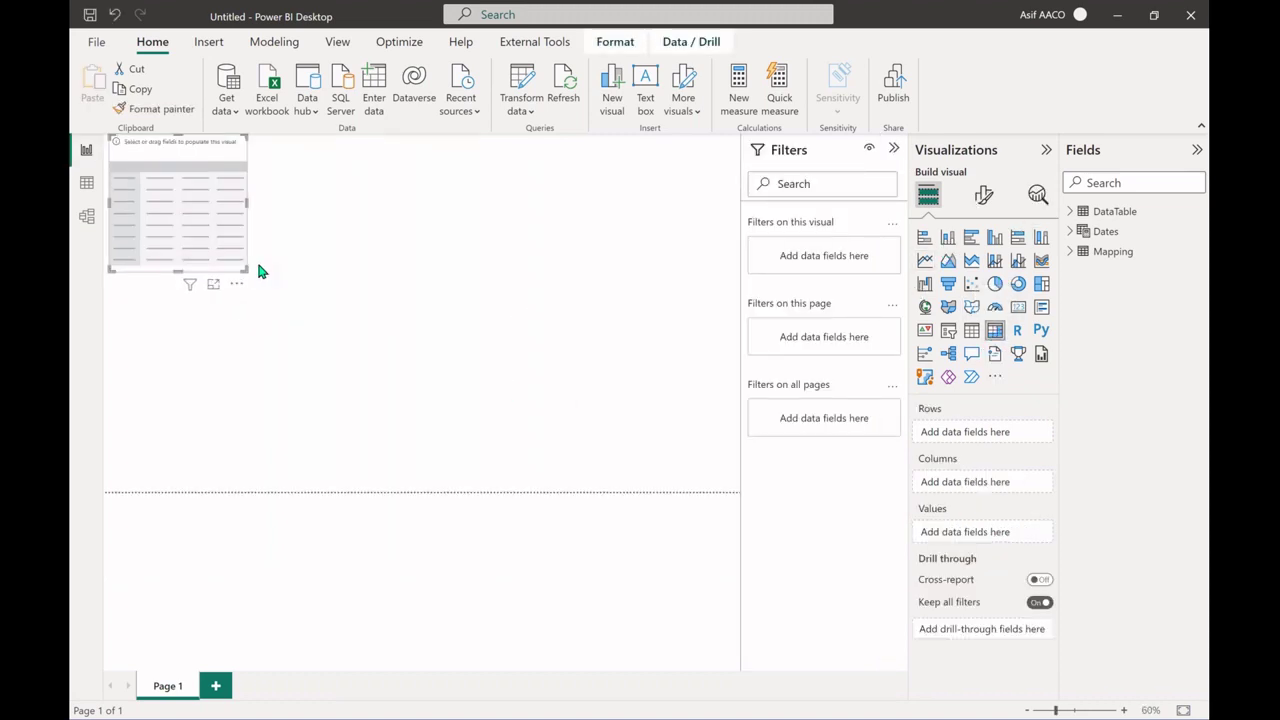
left_click_drag(246, 268, 323, 347)
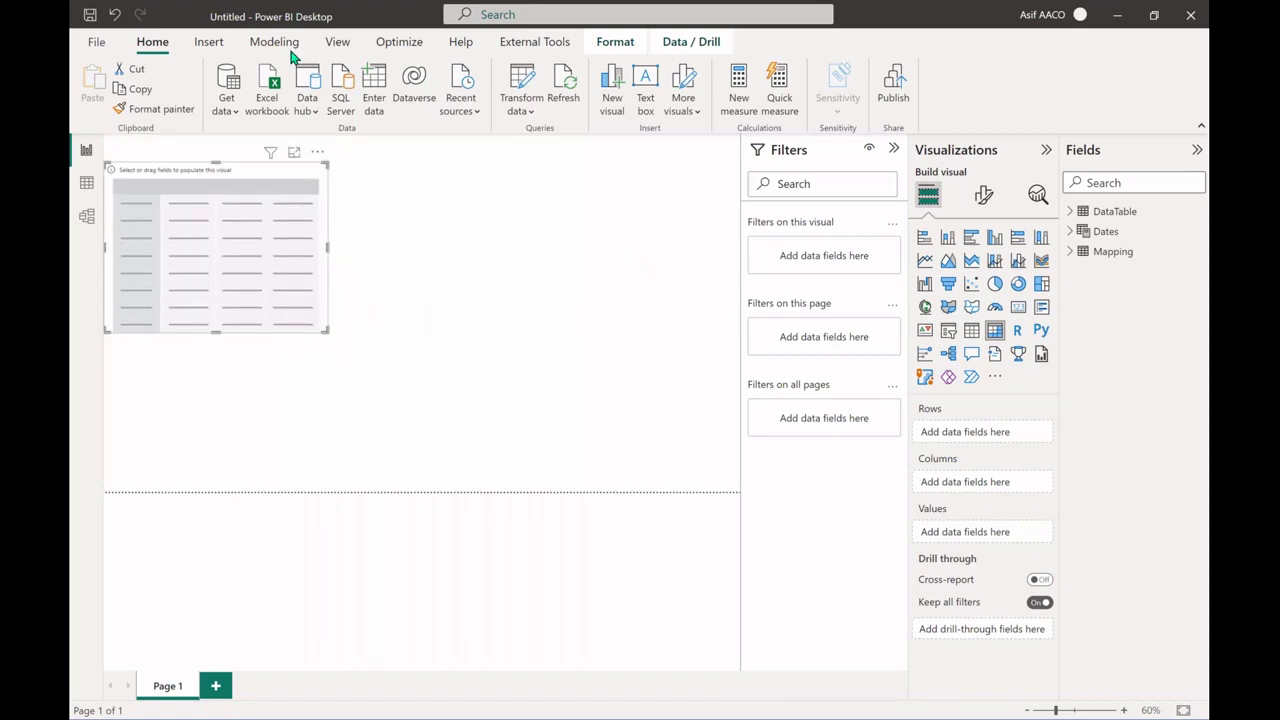
left_click(210, 42)
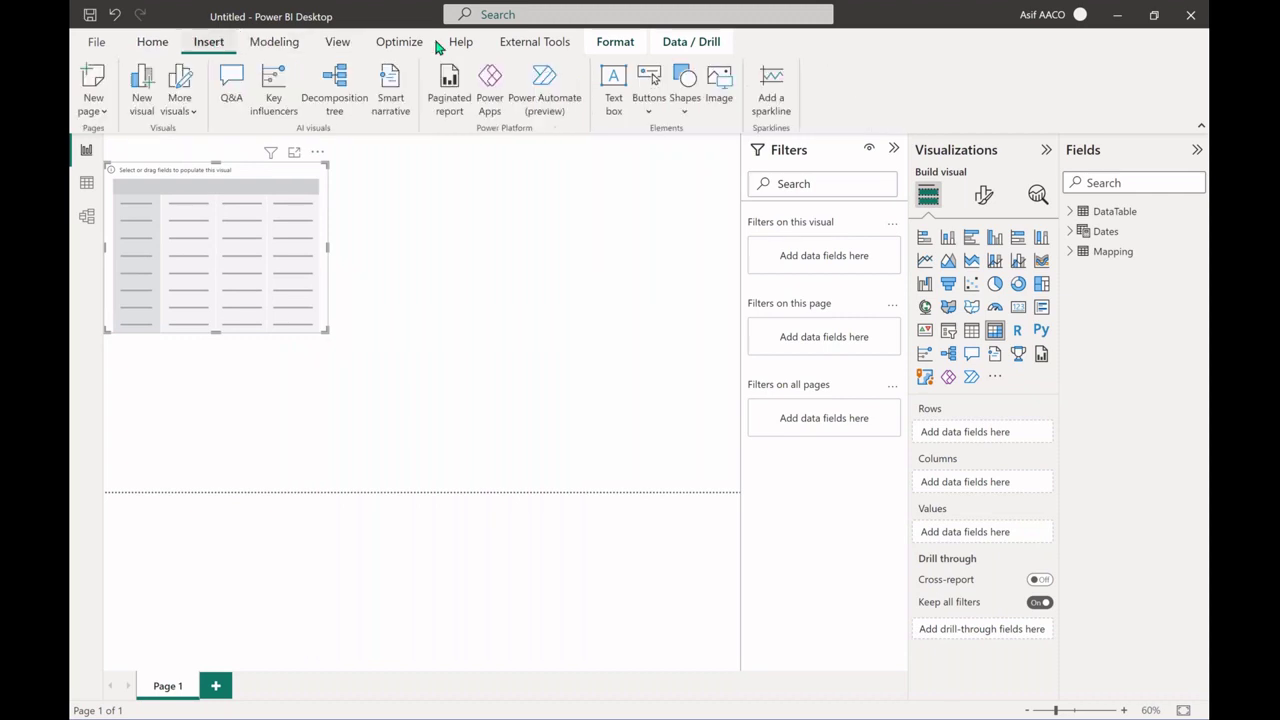
left_click(721, 88)
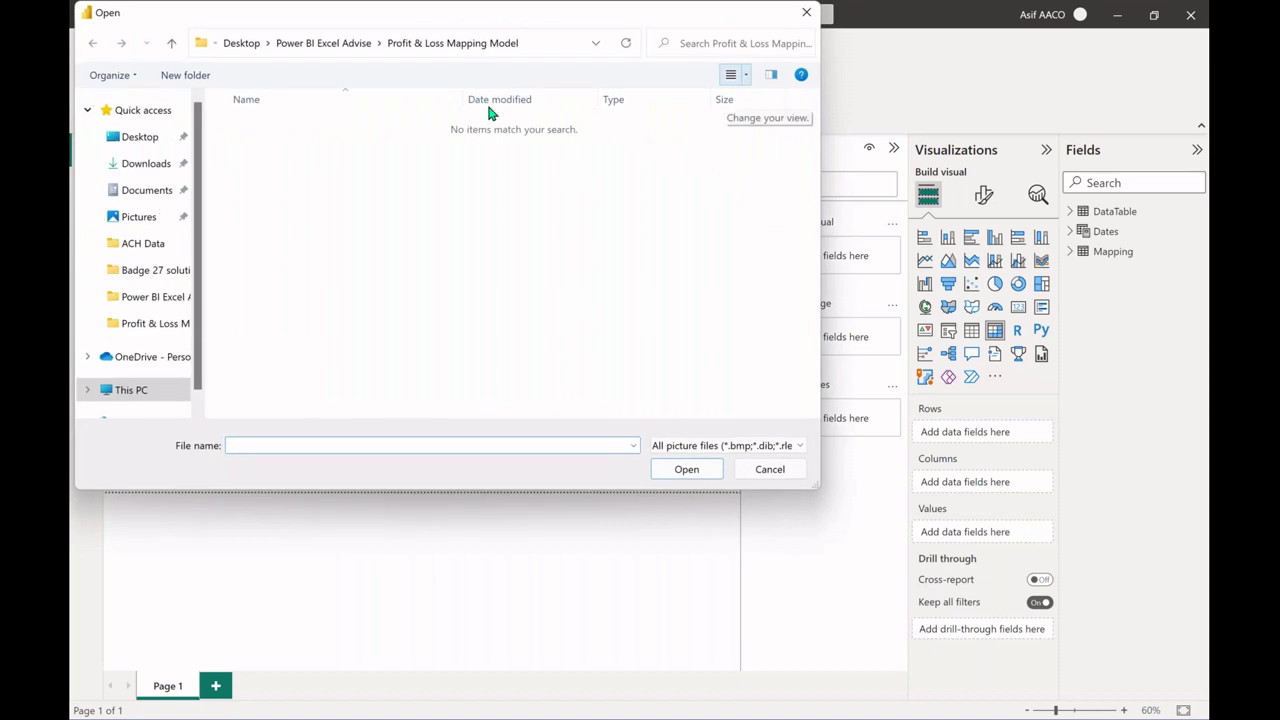
Insert the Logo image, shrink it into the page's top-left corner, and add an empty text box.
left_click(330, 45)
double_click(373, 158)
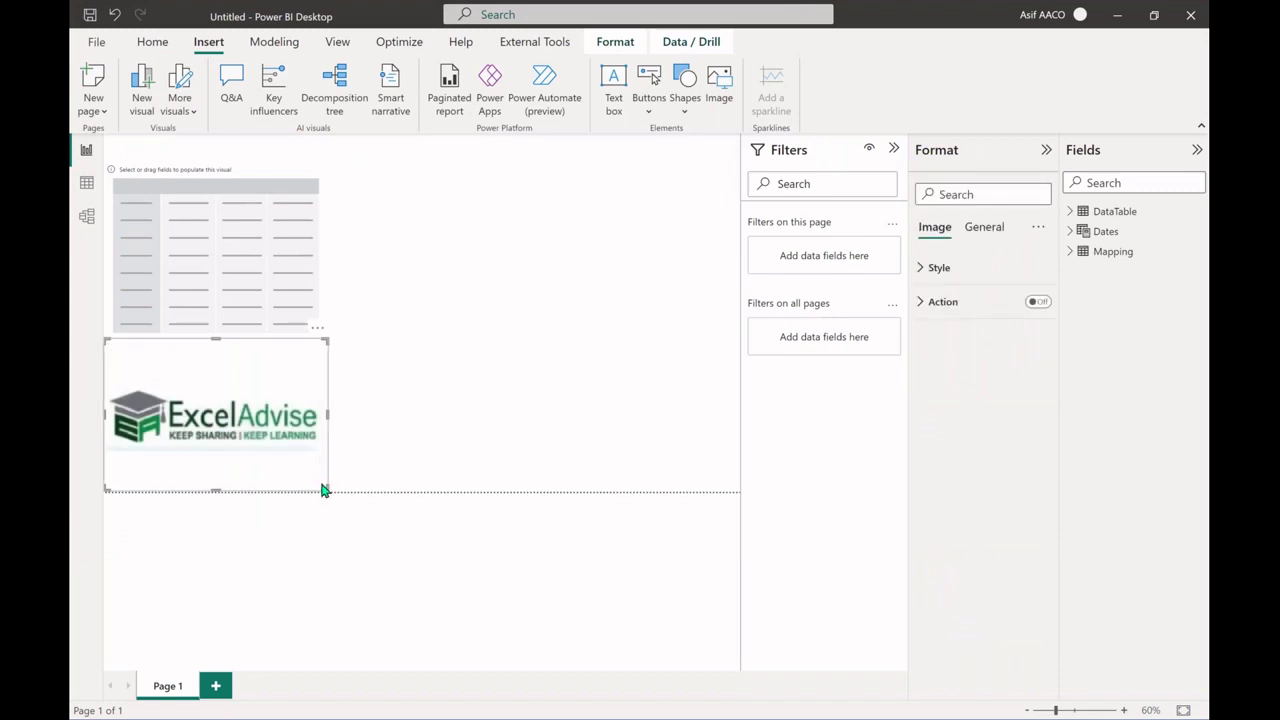
left_click_drag(322, 487, 163, 377)
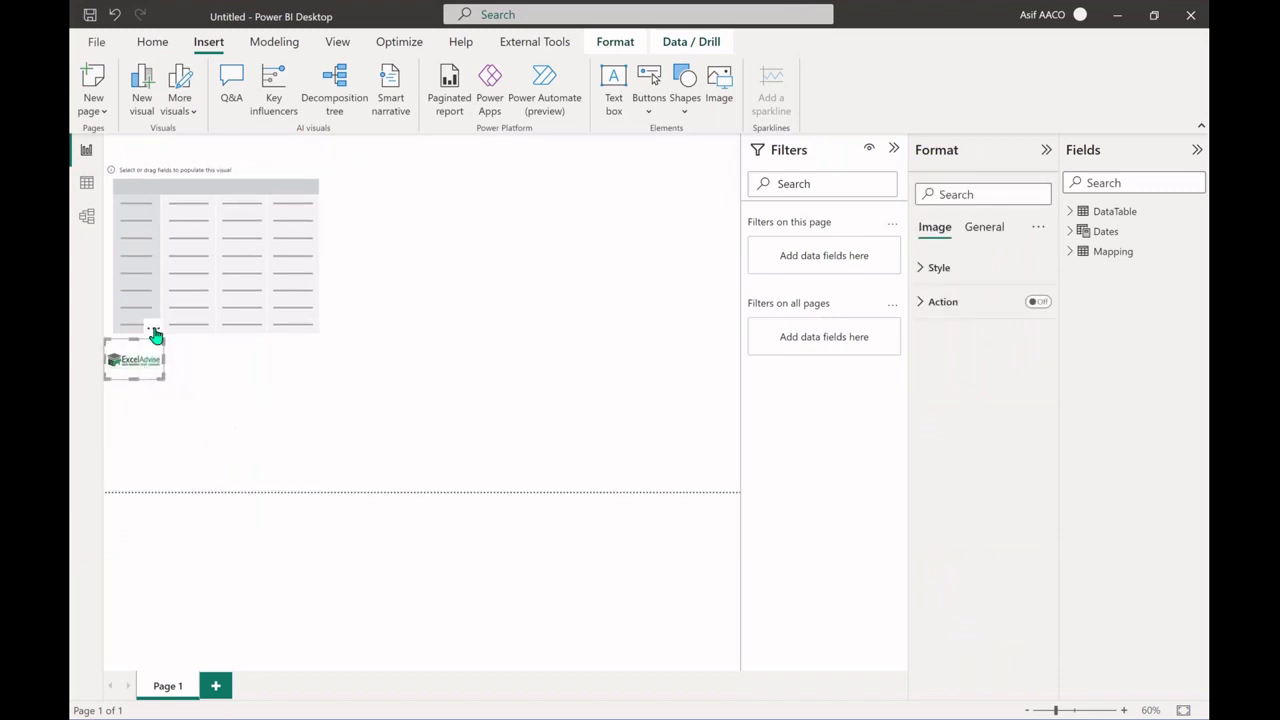
left_click_drag(160, 368, 168, 163)
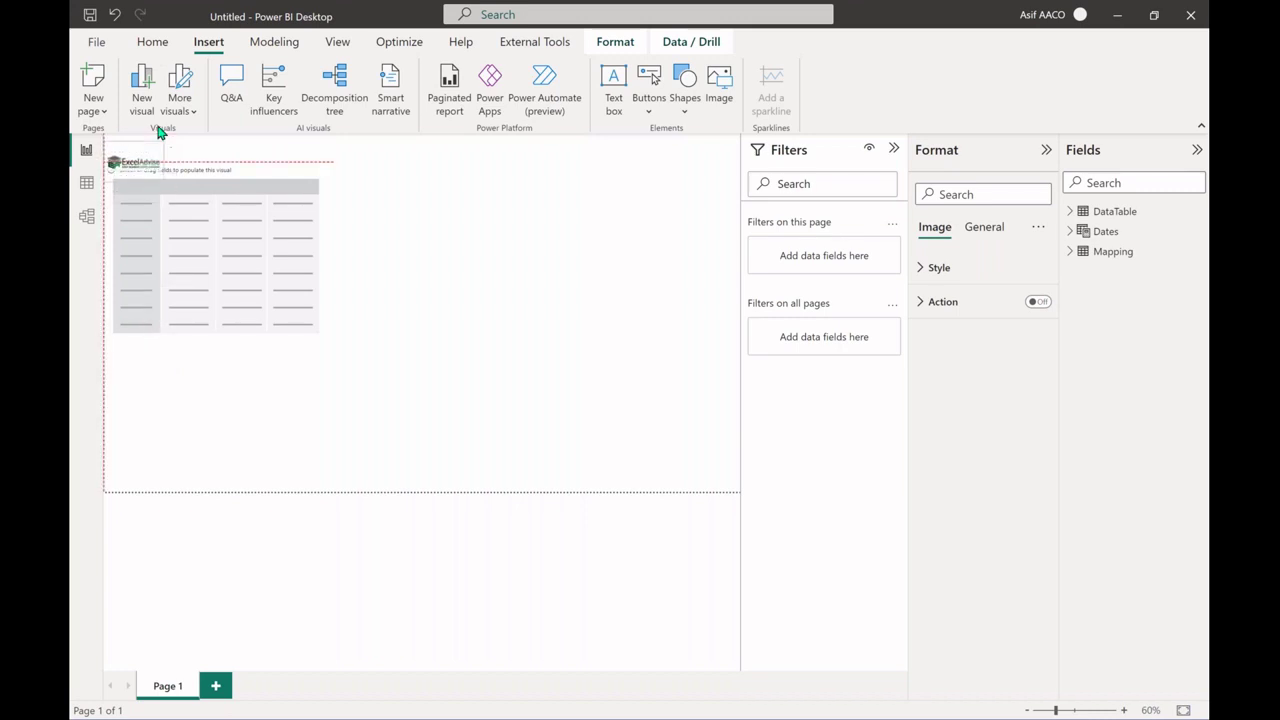
left_click(428, 202)
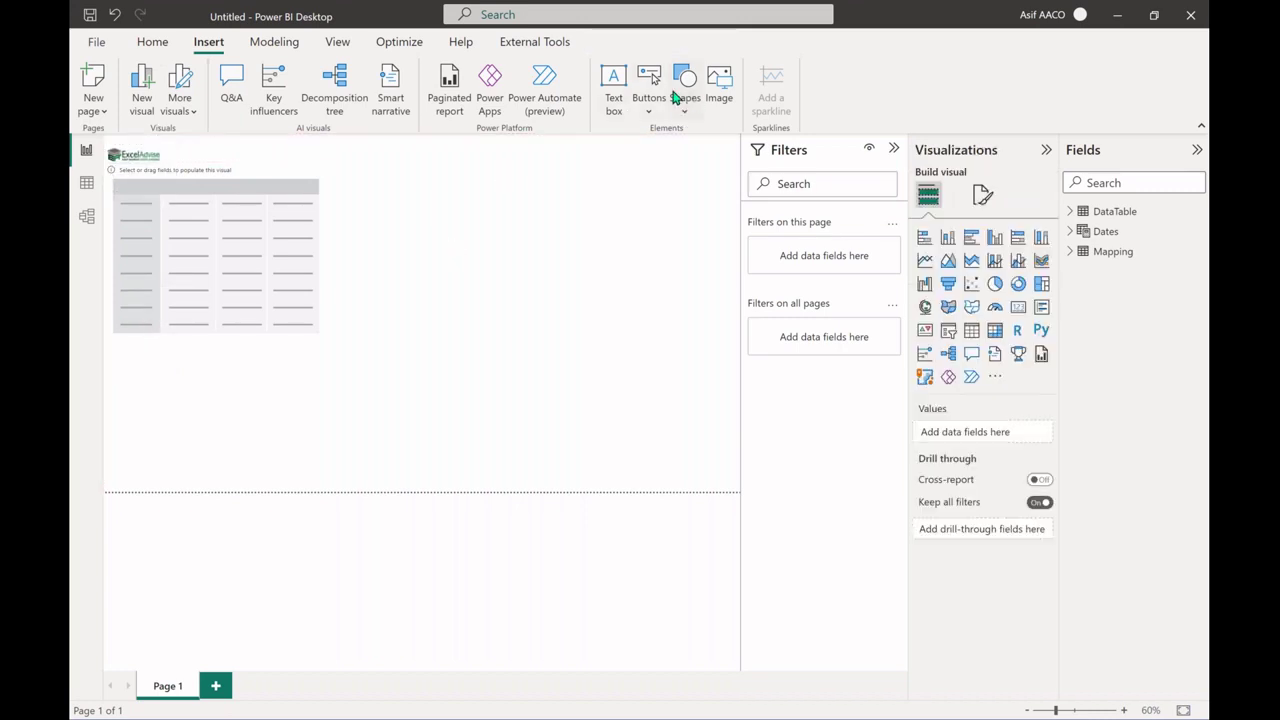
left_click(613, 83)
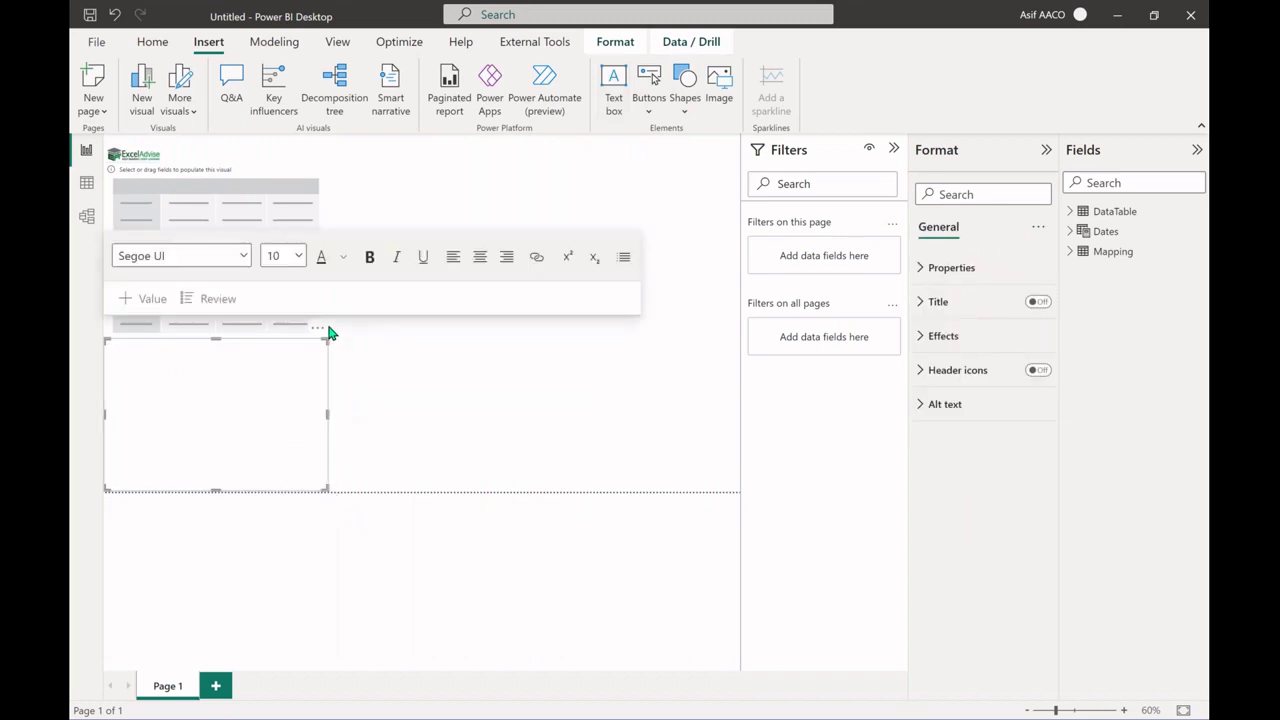
Move the text box to the top of the page, resize it, and type the title 'P&L Report'.
left_click_drag(317, 334, 386, 119)
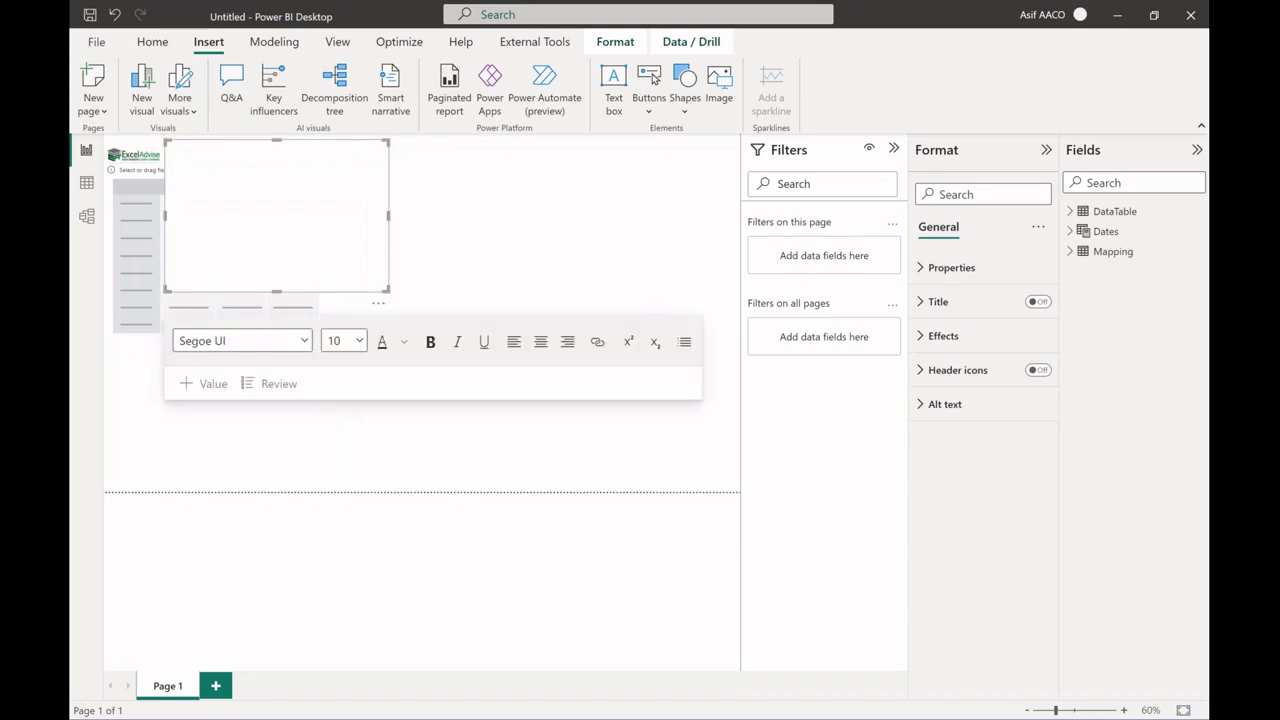
left_click_drag(403, 277, 505, 162)
left_click(378, 153)
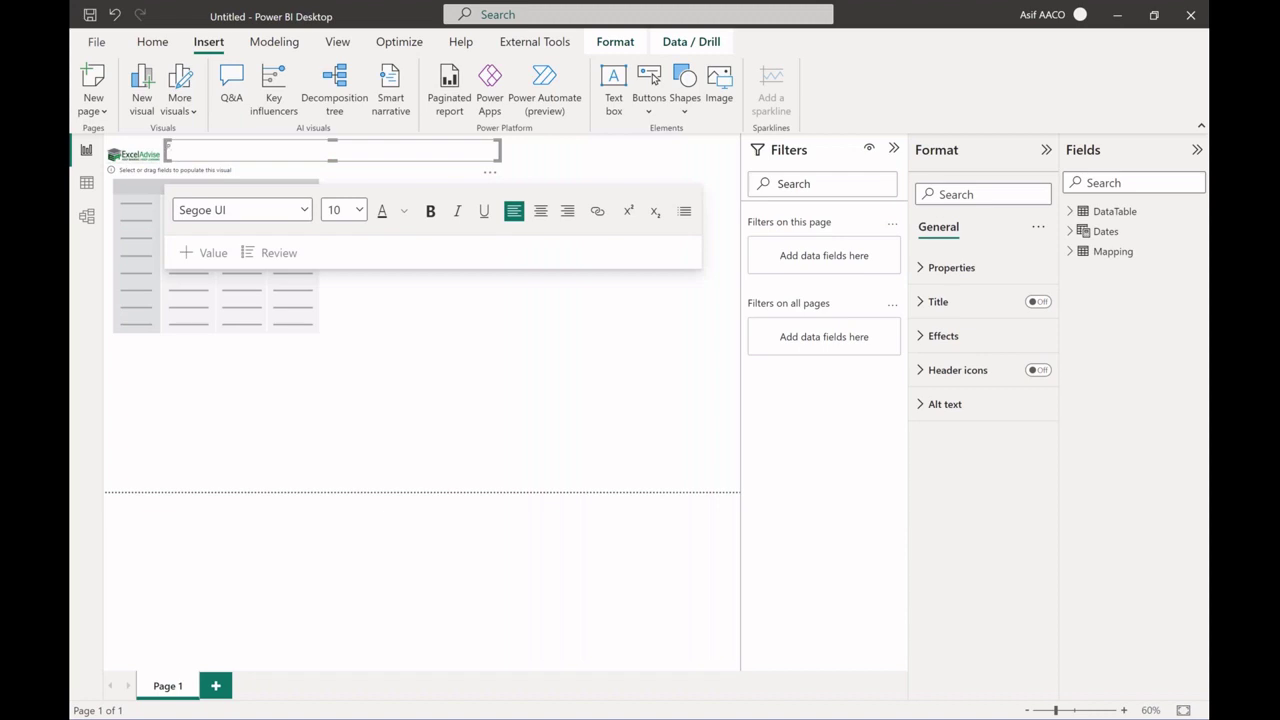
type("P&L Report")
Fit the P&L Report title box to the guide, then select the empty matrix visual.
key("ctrl+a")
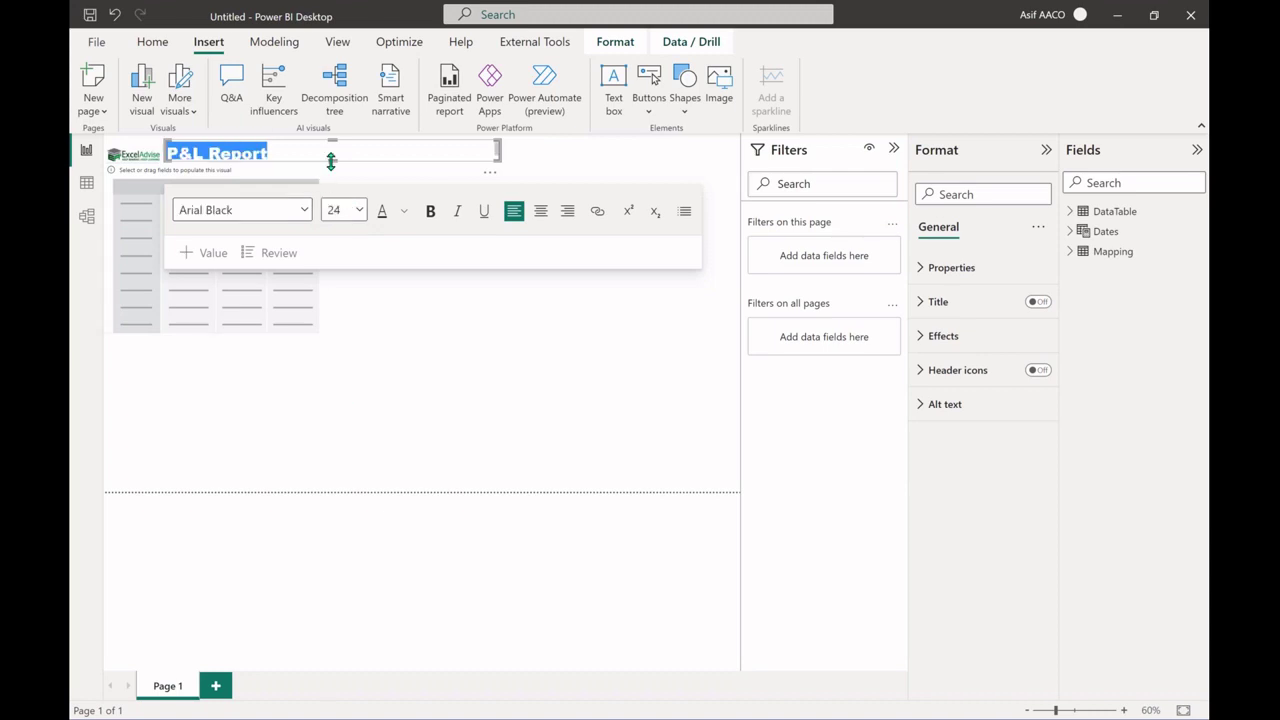
left_click_drag(331, 160, 335, 176)
left_click(170, 287)
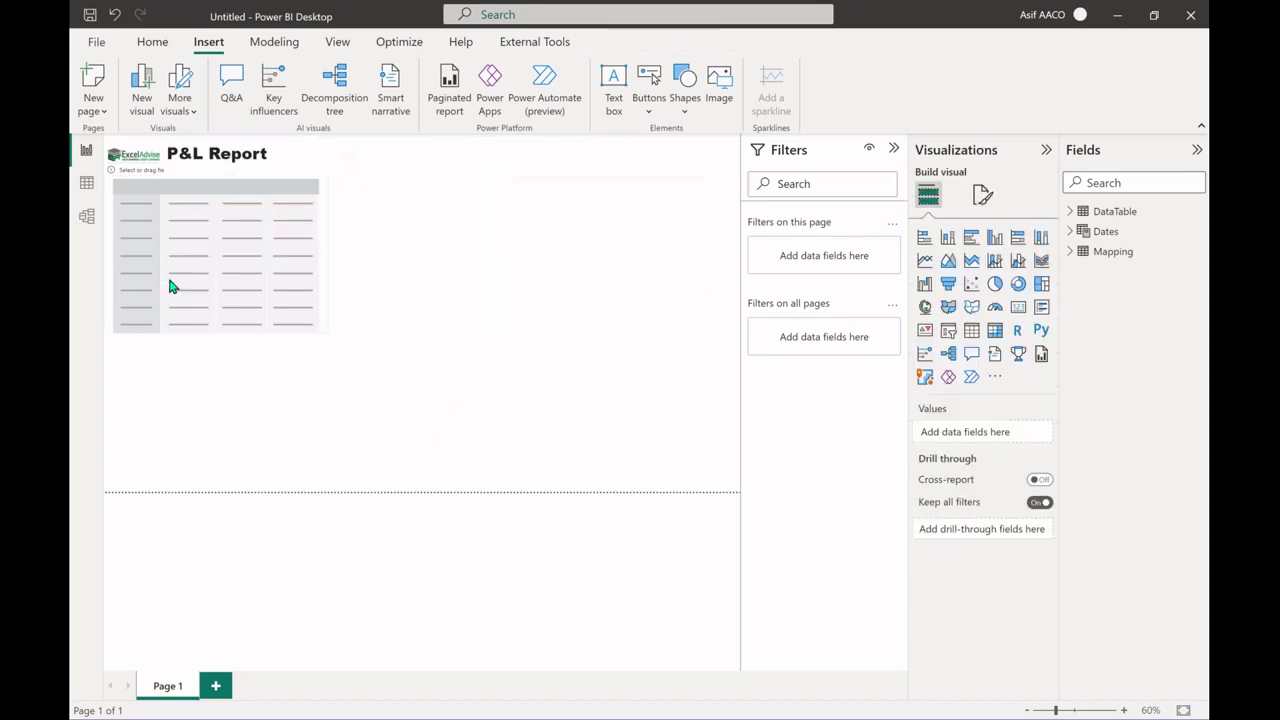
left_click(170, 287)
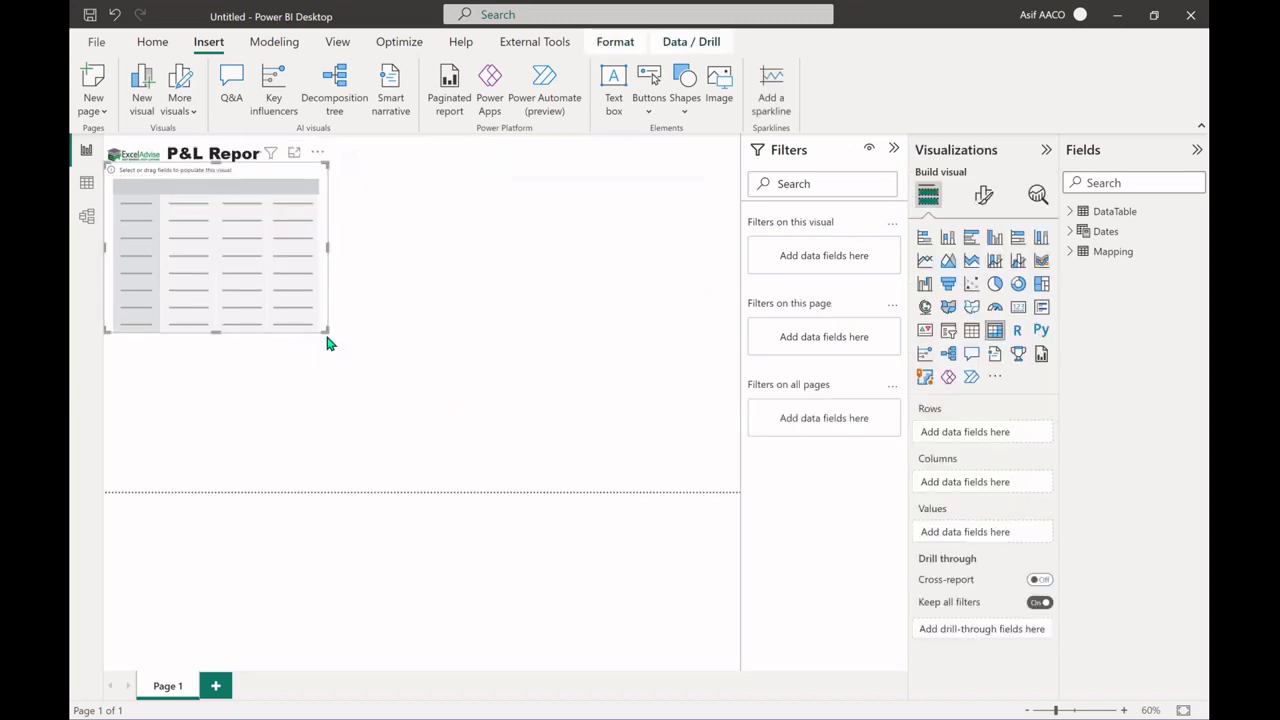
Enlarge the matrix, collapse the Filters pane, and add DataTable's Value and Mapping's Main Account to the matrix.
left_click_drag(328, 338, 380, 366)
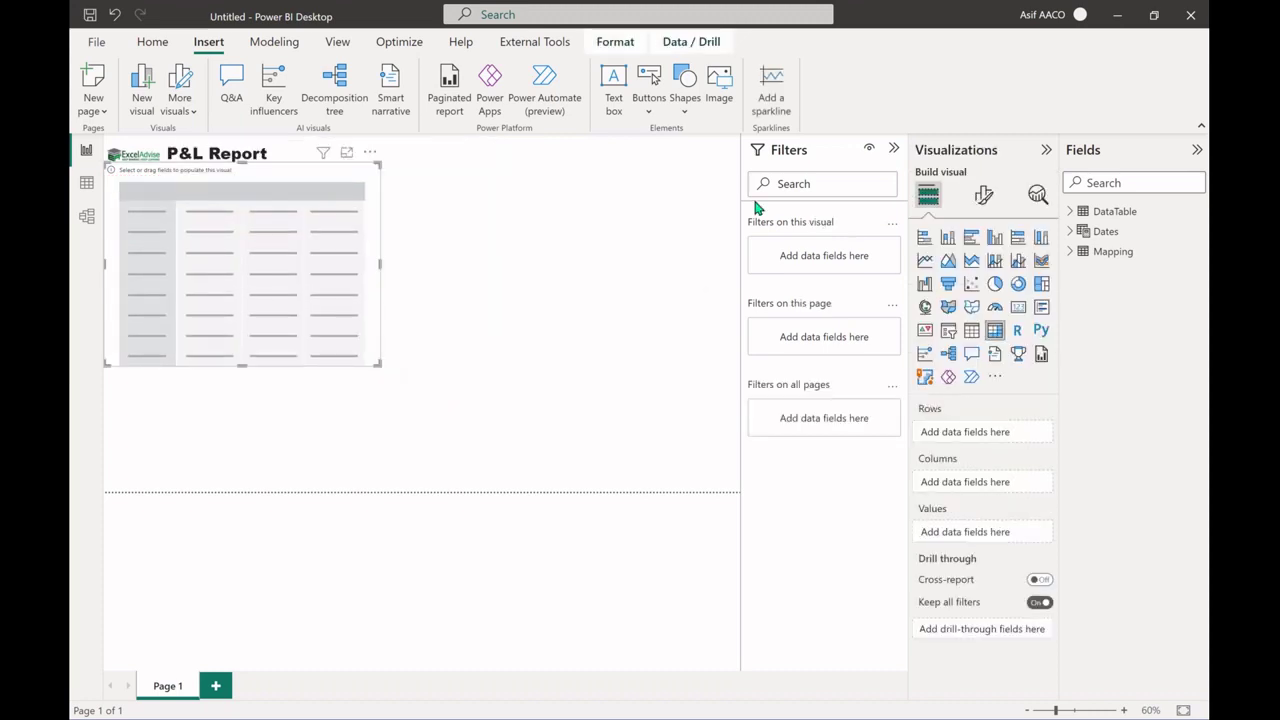
left_click(895, 150)
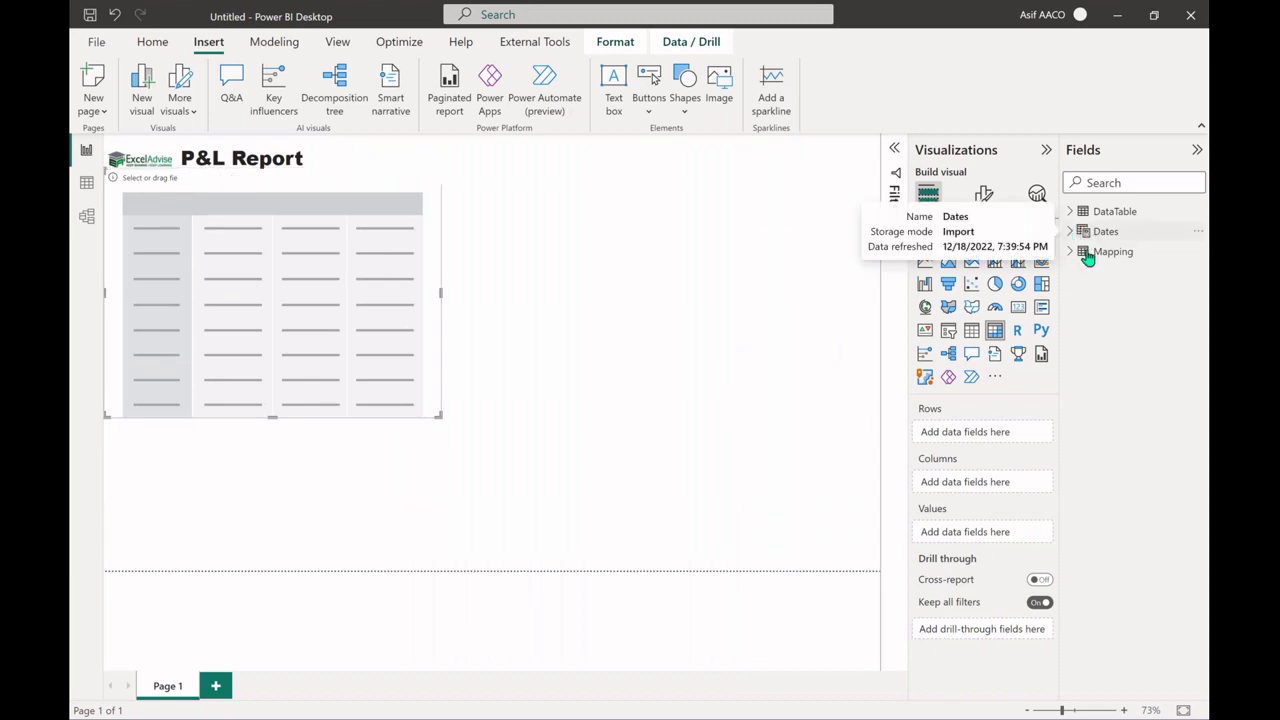
left_click(1072, 214)
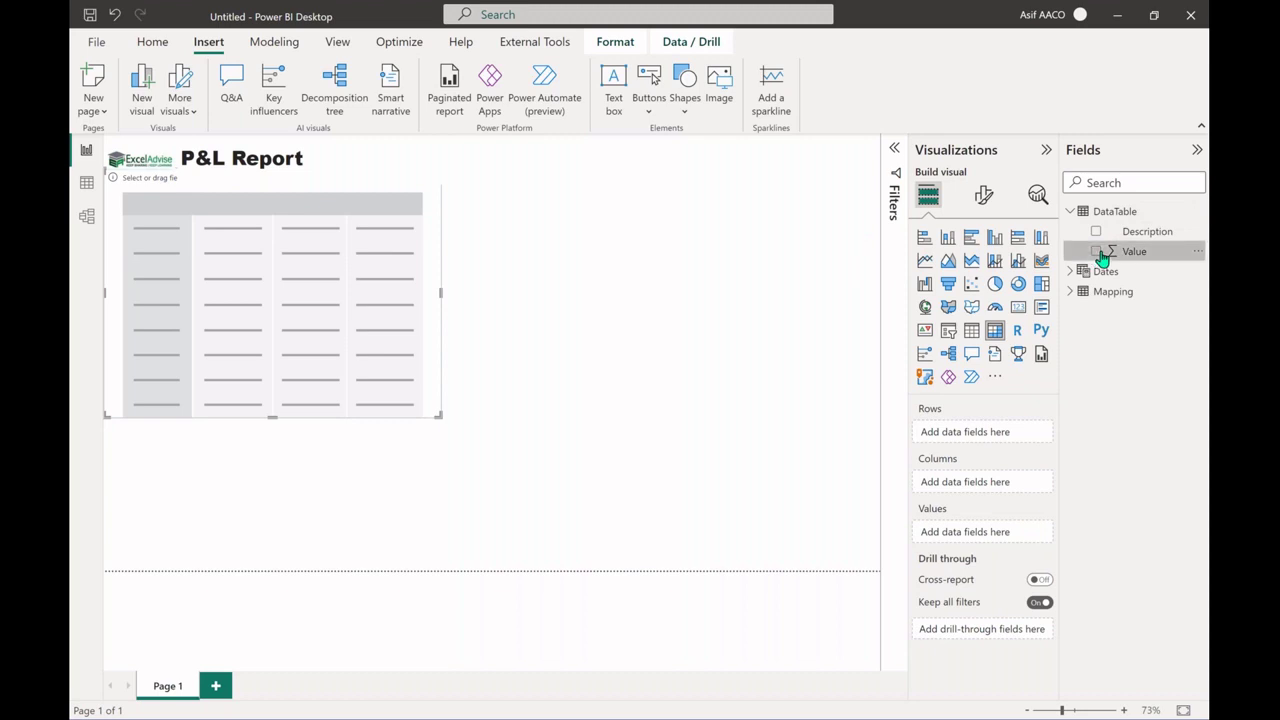
left_click(1096, 252)
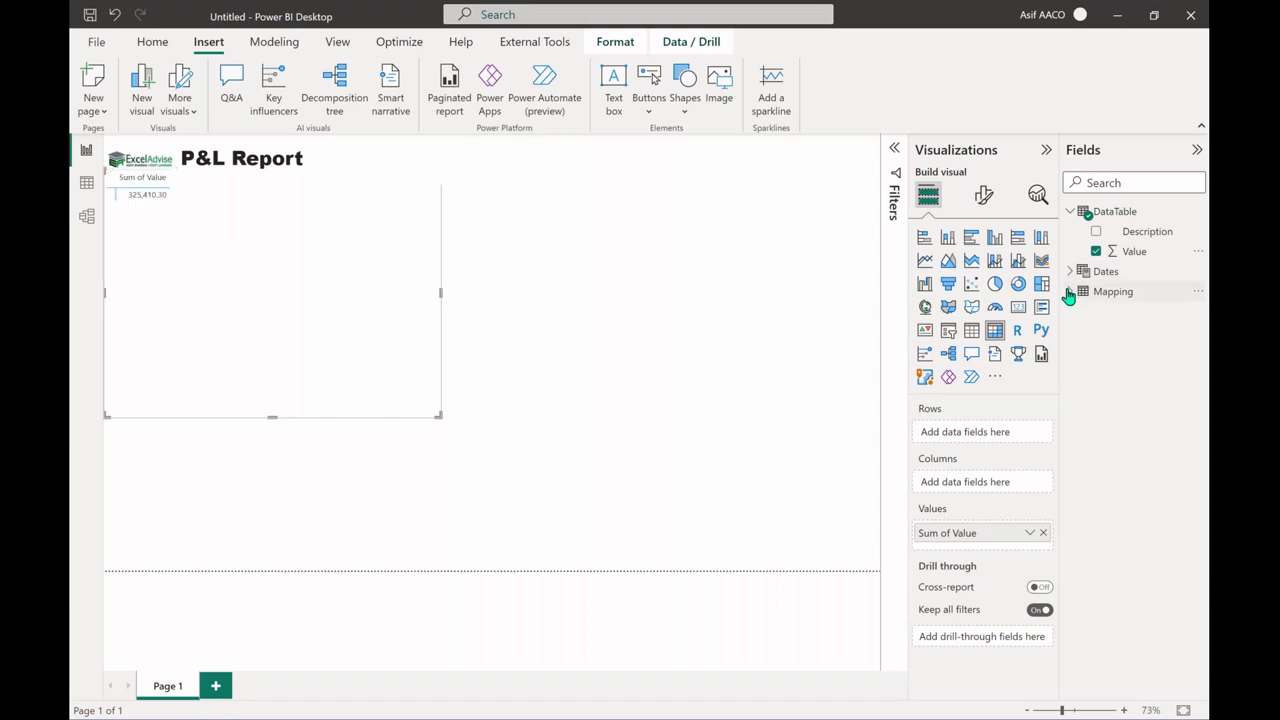
left_click(1069, 292)
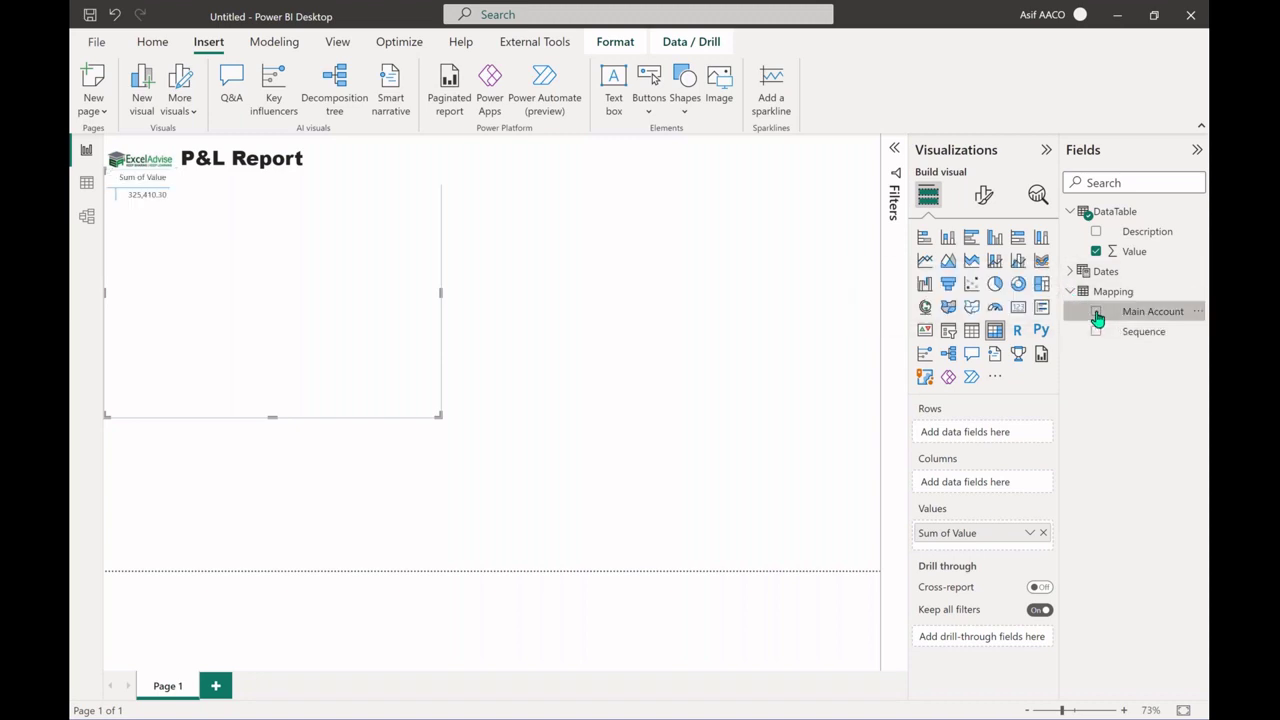
left_click(1096, 312)
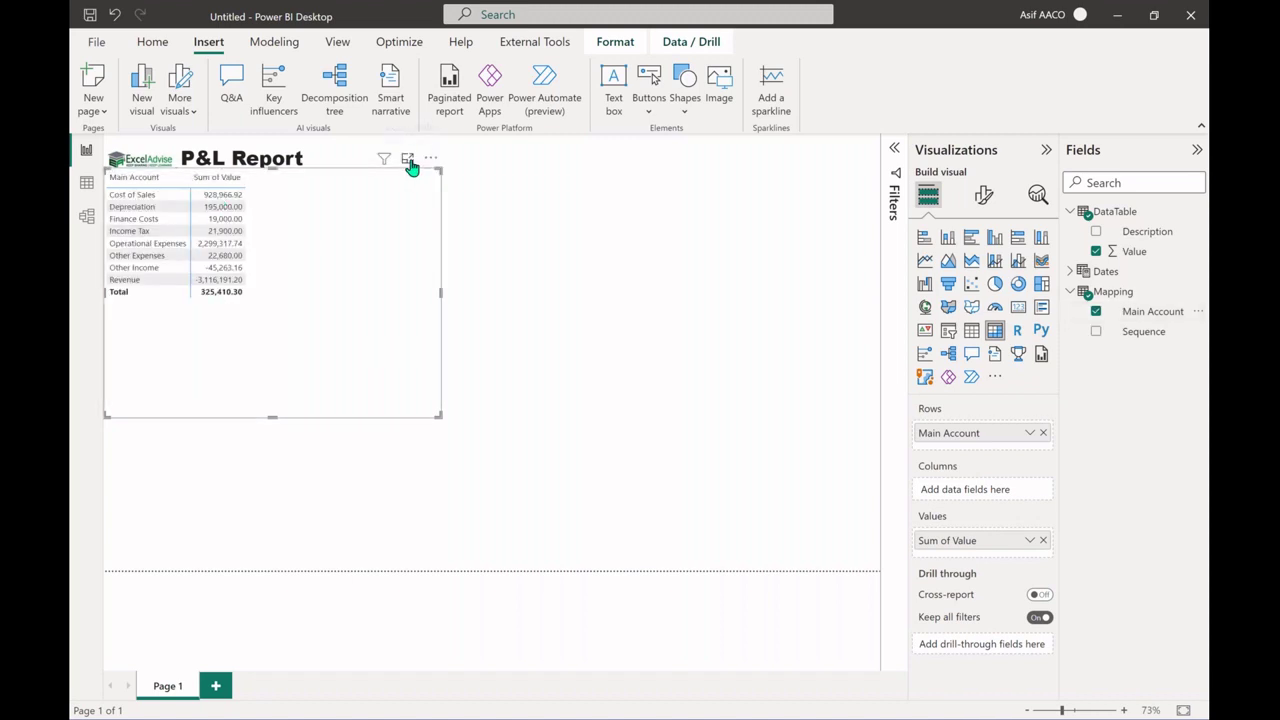
left_click(408, 162)
left_click(87, 218)
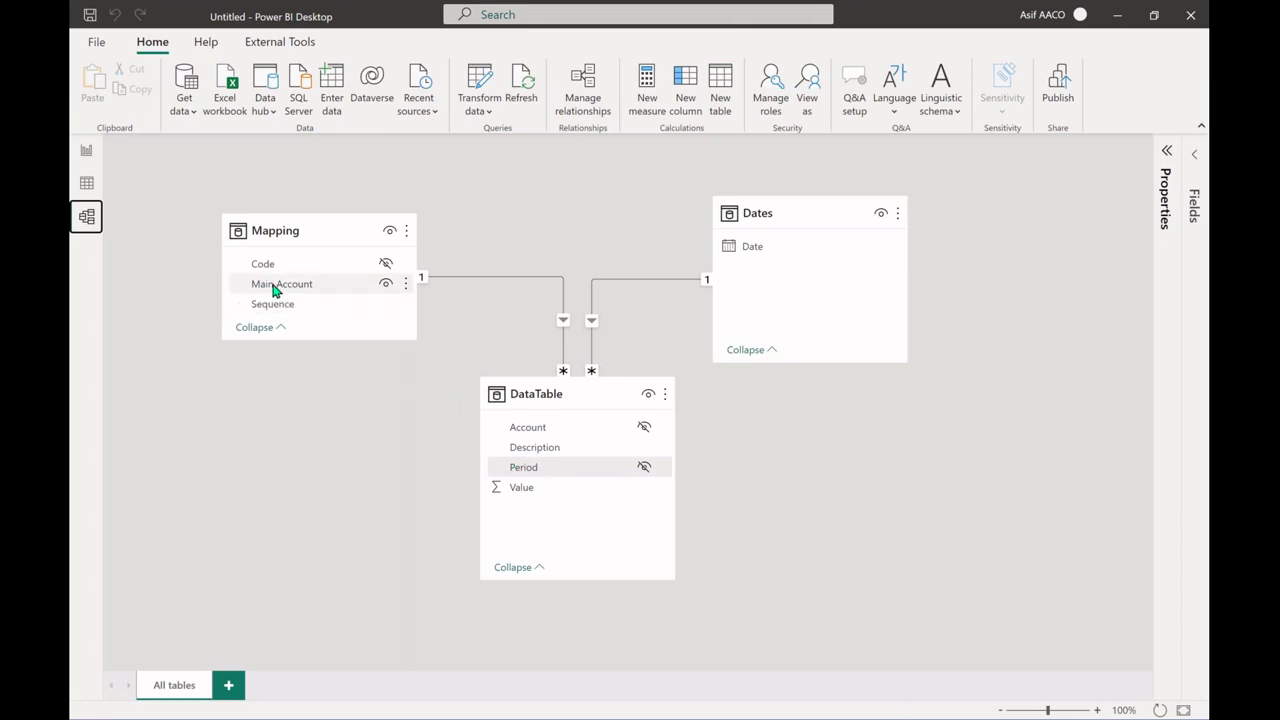
left_click(87, 152)
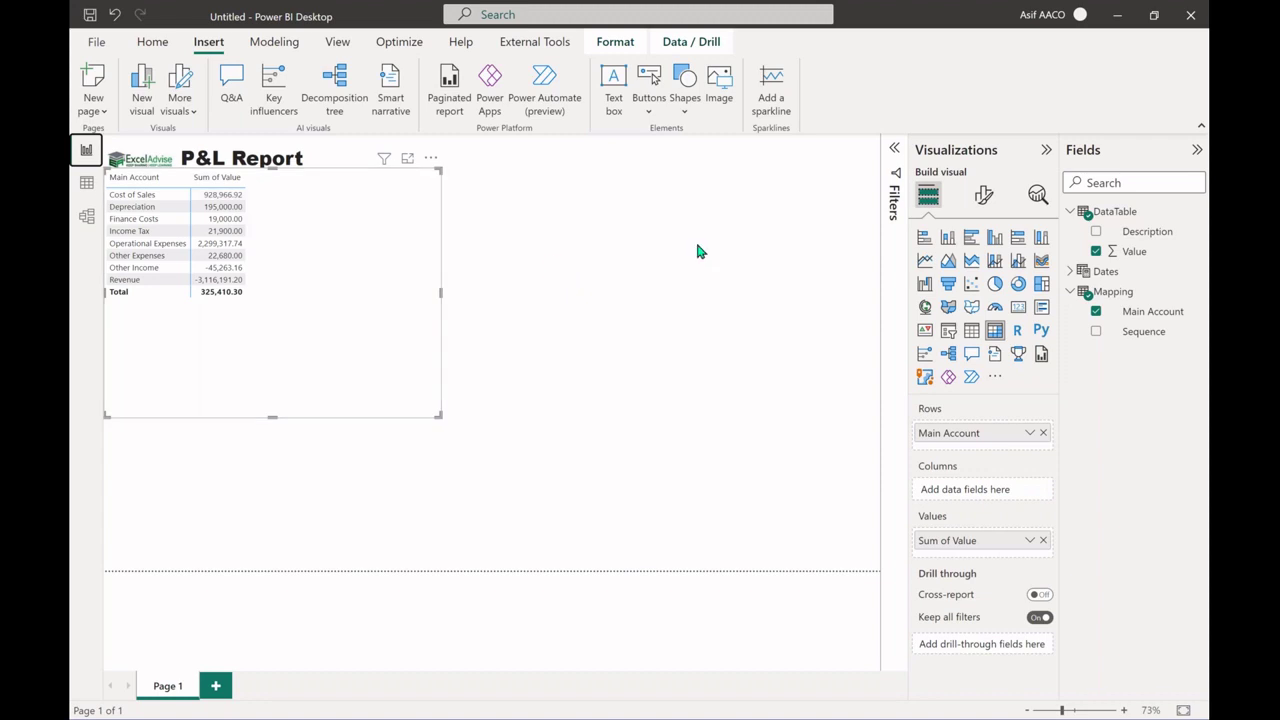
left_click(150, 42)
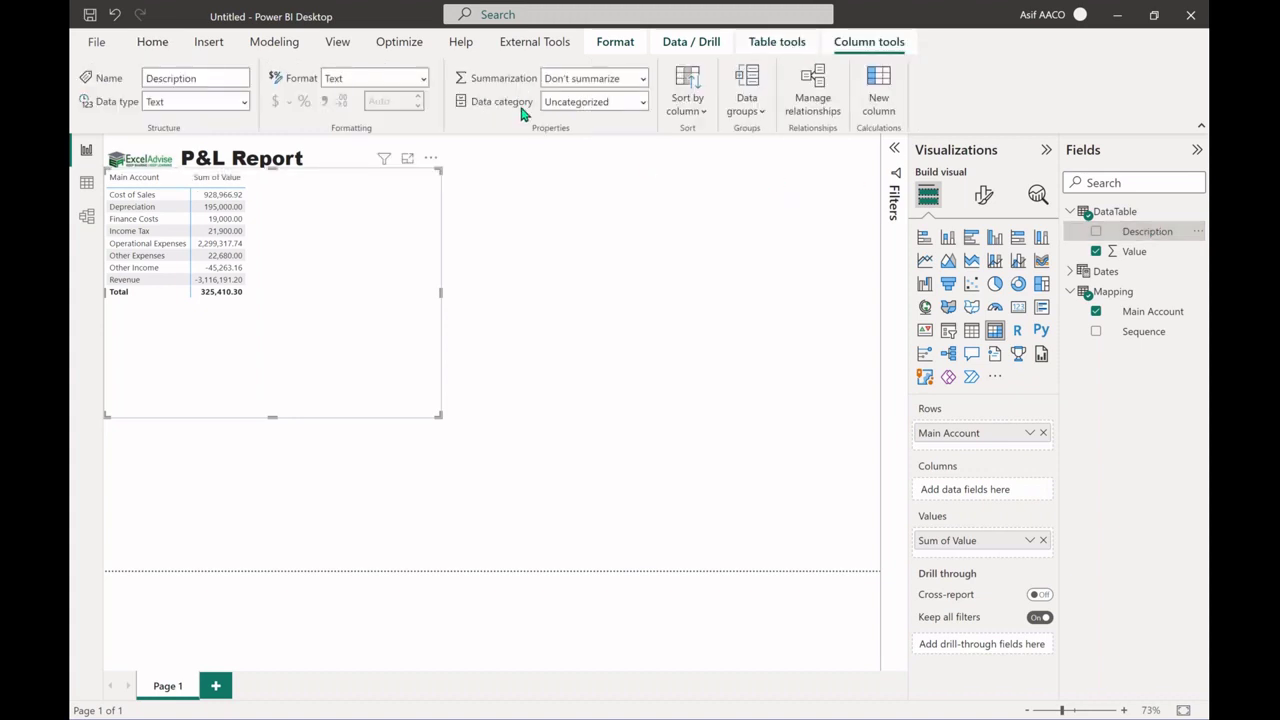
Create the measure USD '000 = SUM('DataTable'[Value])*-1 /1000 and add it to the matrix.
left_click(150, 44)
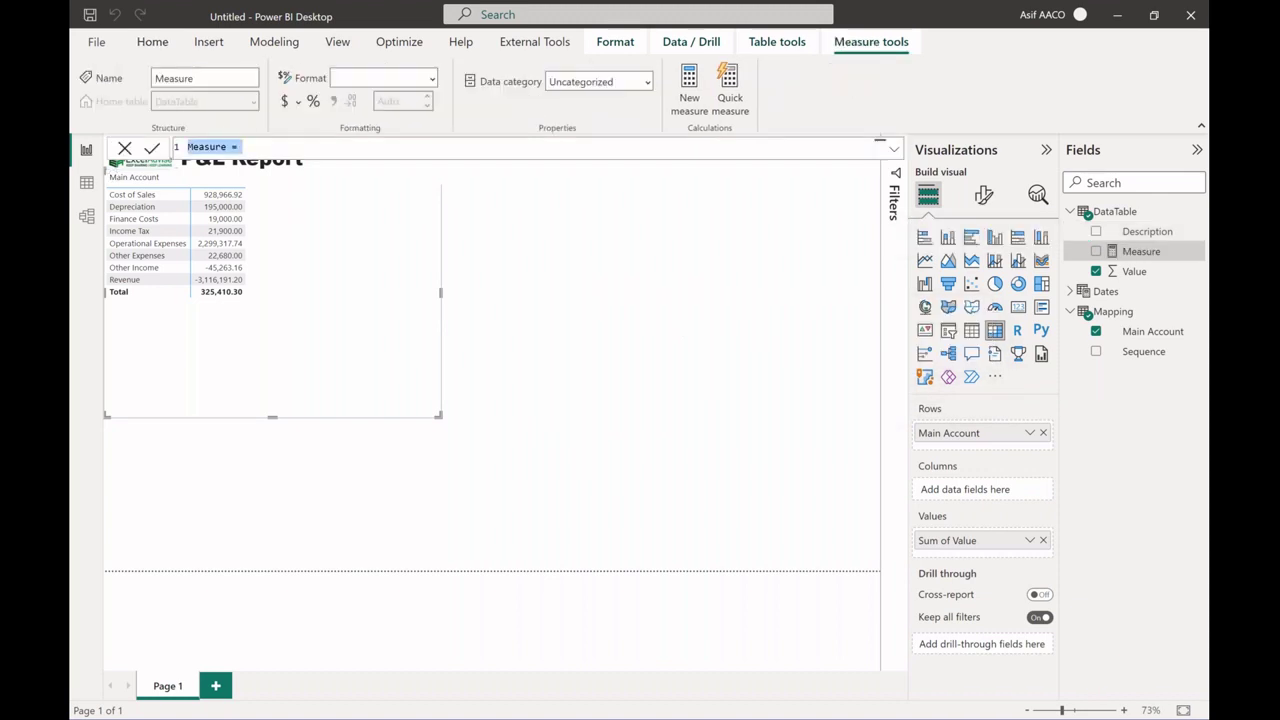
type("USD '")
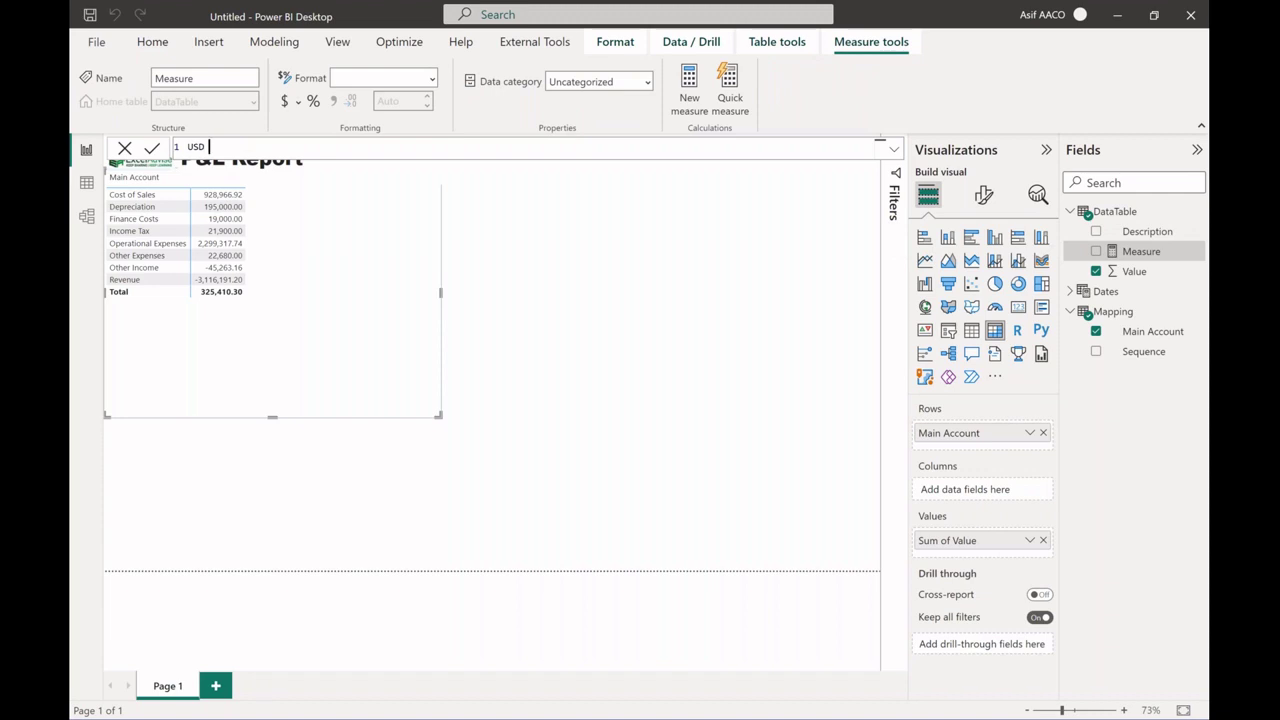
type("000 = sum")
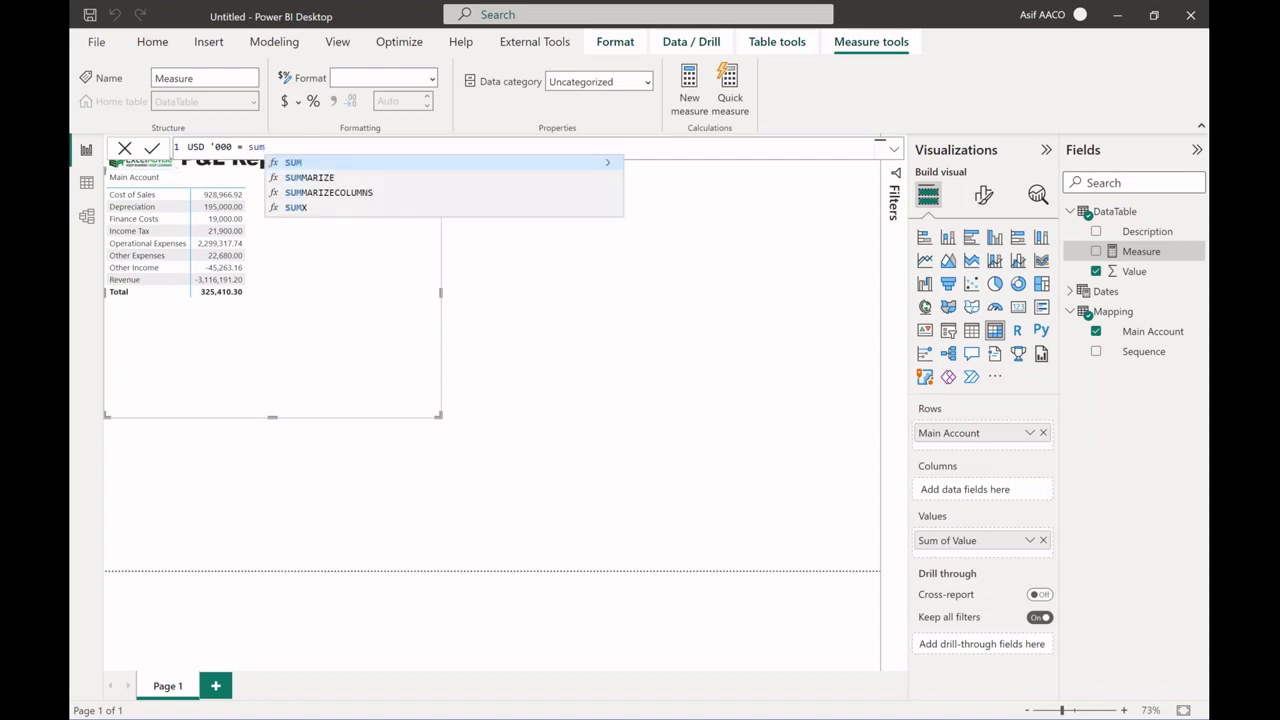
key("Tab")
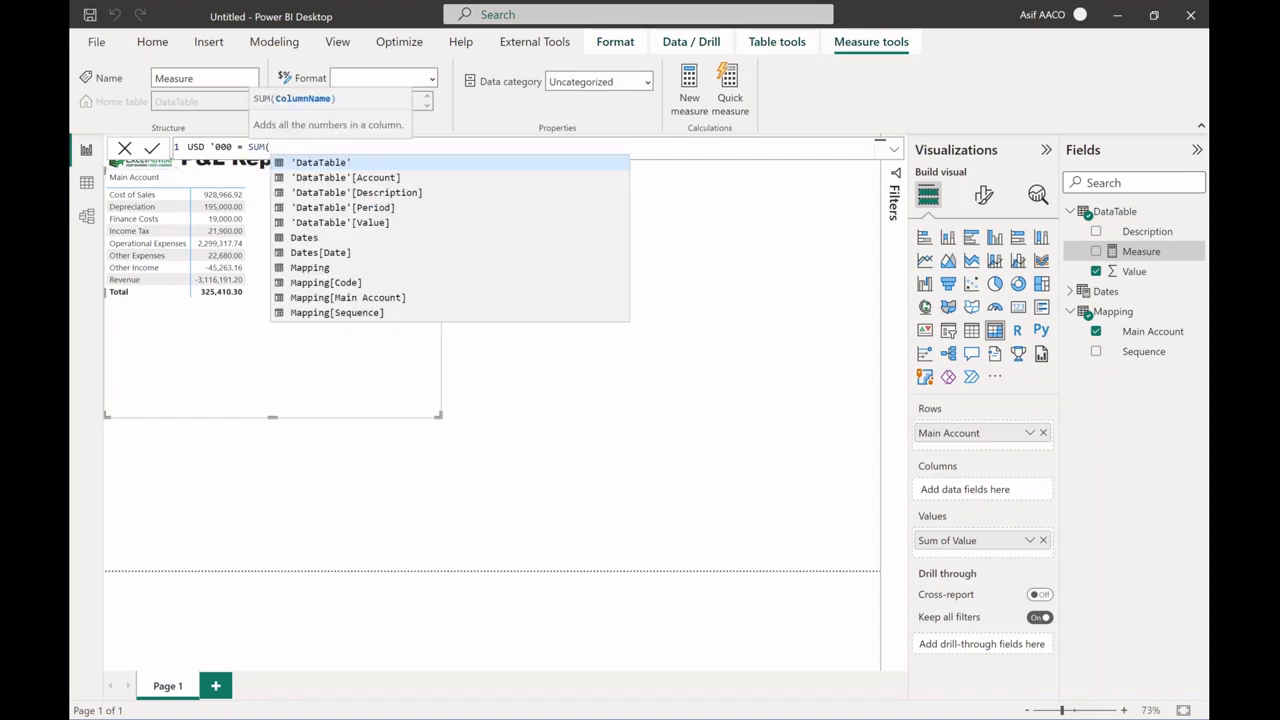
key("Down")
key("Down")
key("Down")
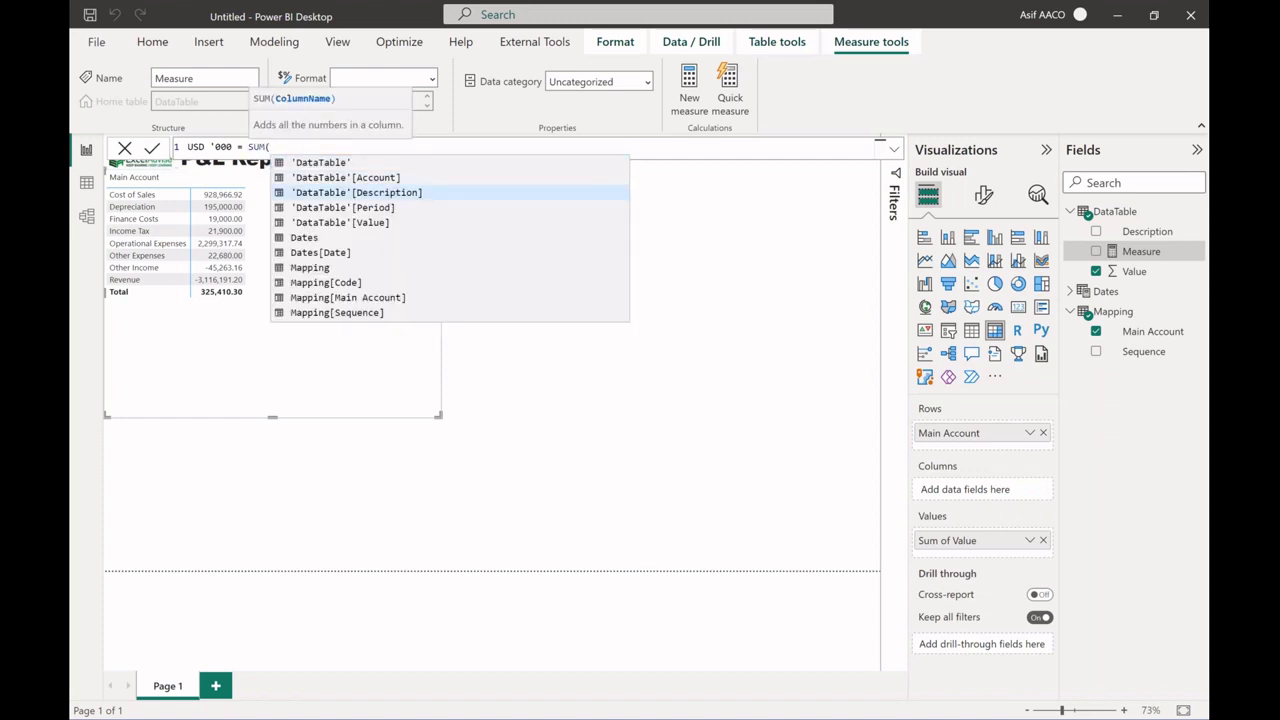
key("Tab")
key("BackSpace")
key("BackSpace")
key("BackSpace")
key("BackSpace")
key("BackSpace")
key("BackSpace")
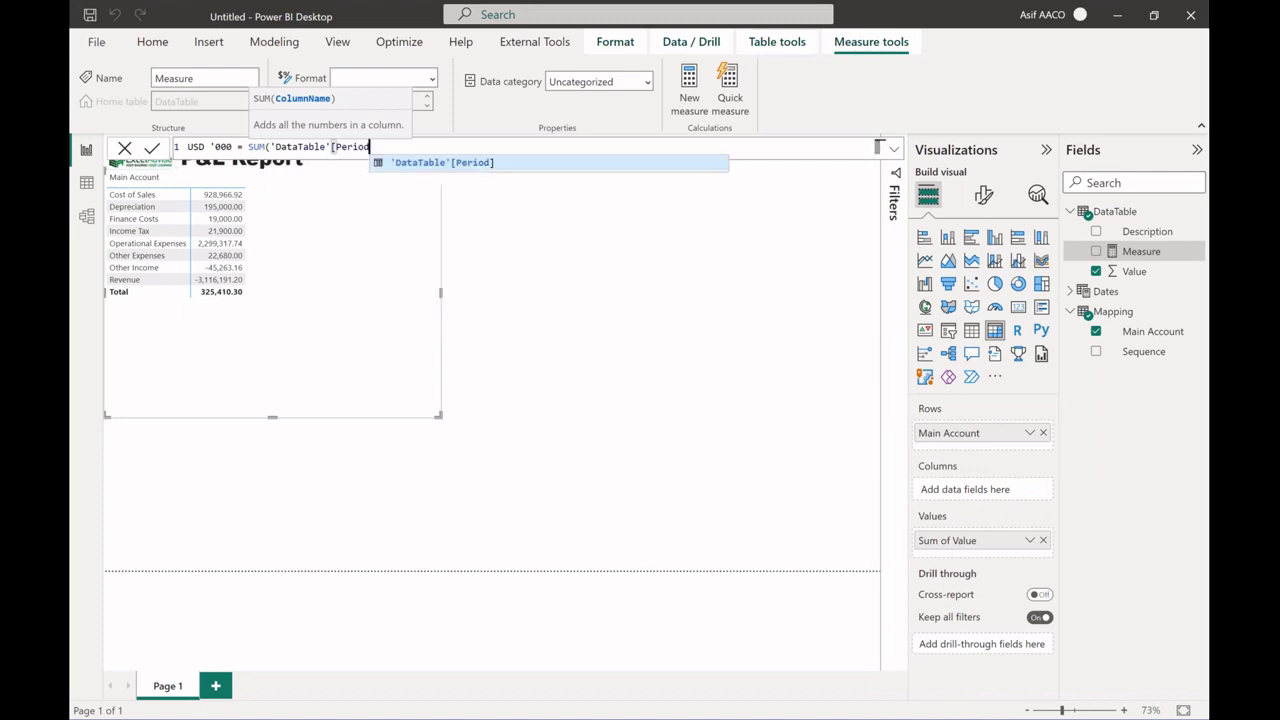
key("BackSpace")
key("Down")
key("Down")
key("Down")
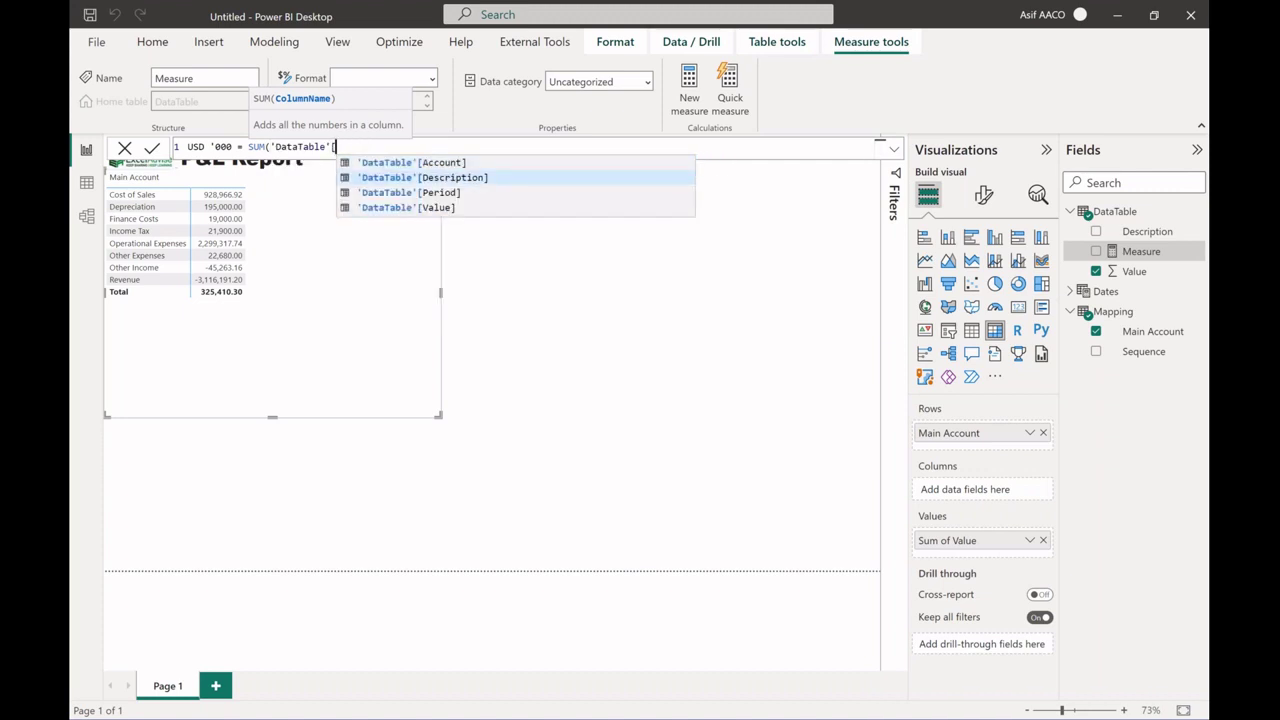
key("Tab")
type(")*-1")
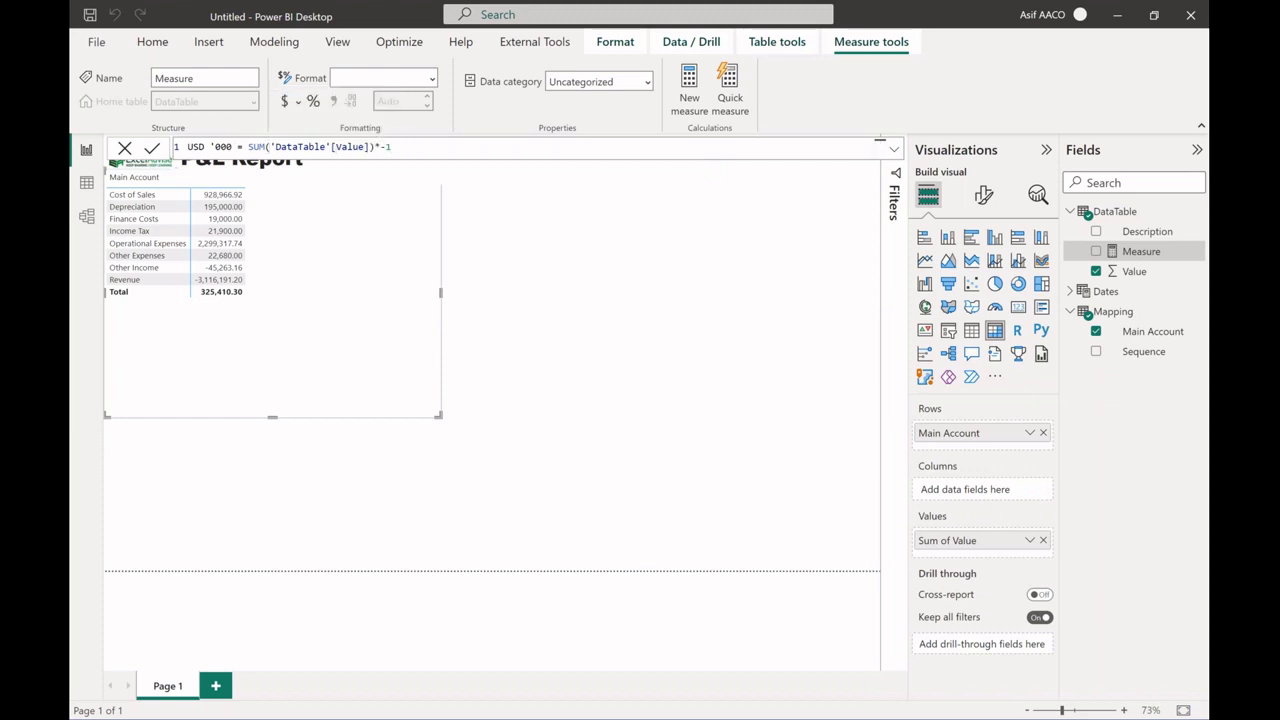
type(" /1000")
key("Return")
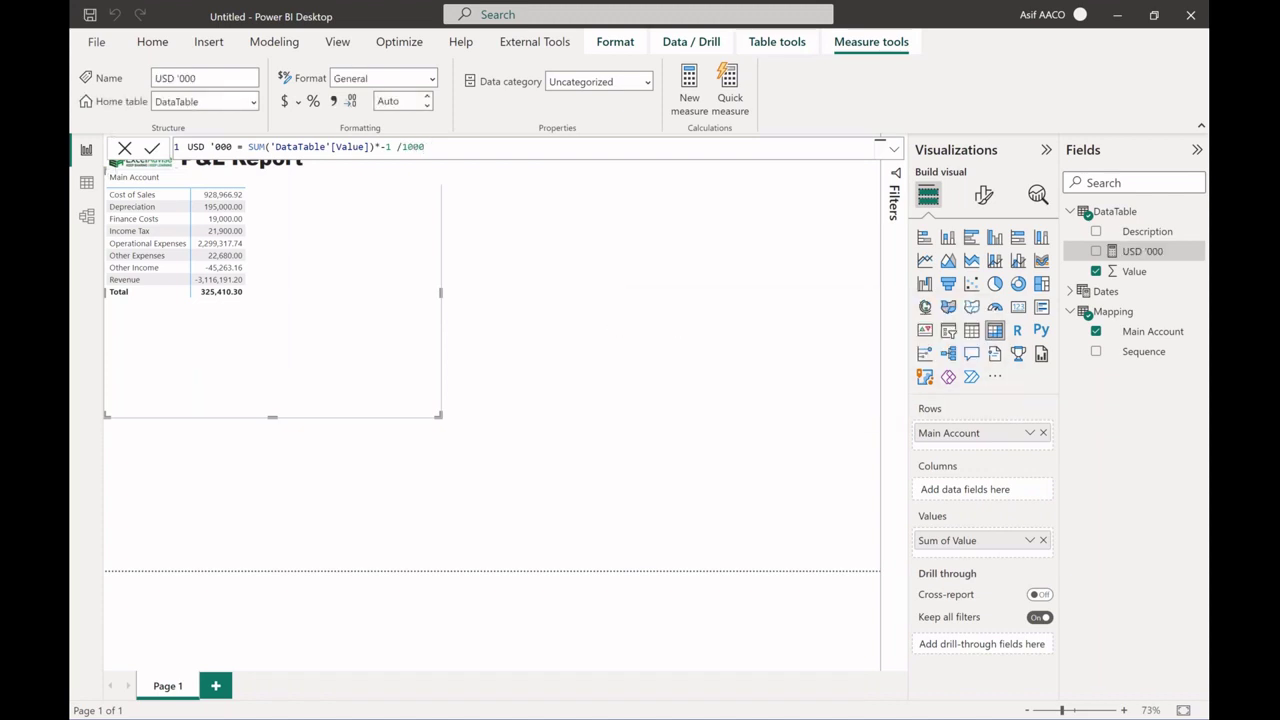
left_click(1096, 252)
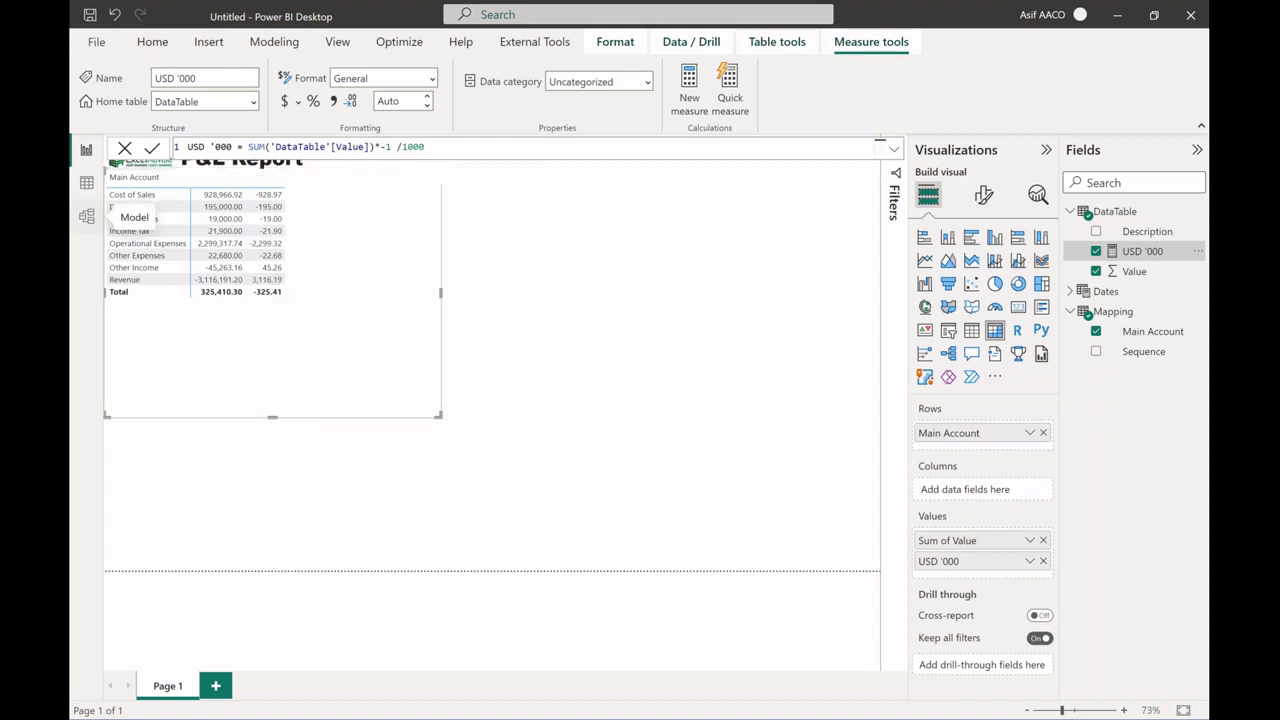
Sort the Mapping table's Main Account column by Sequence in Data view, then return to the report page.
left_click(86, 182)
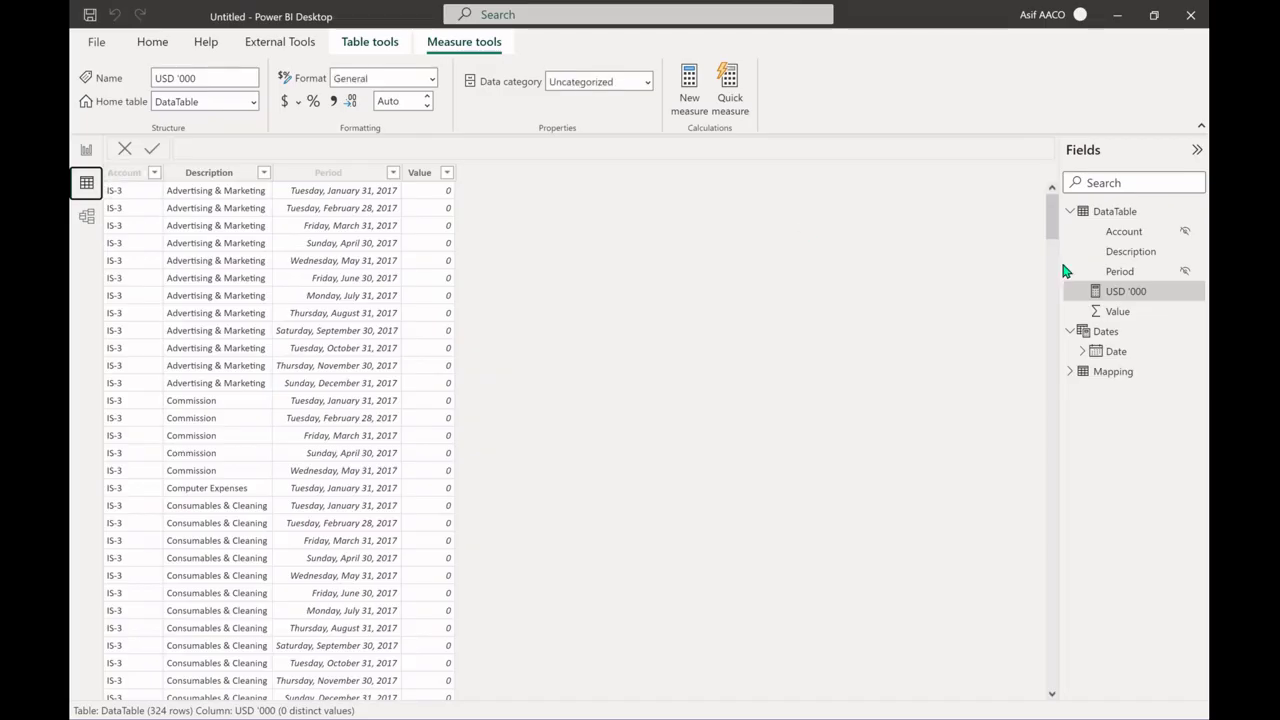
left_click(1113, 372)
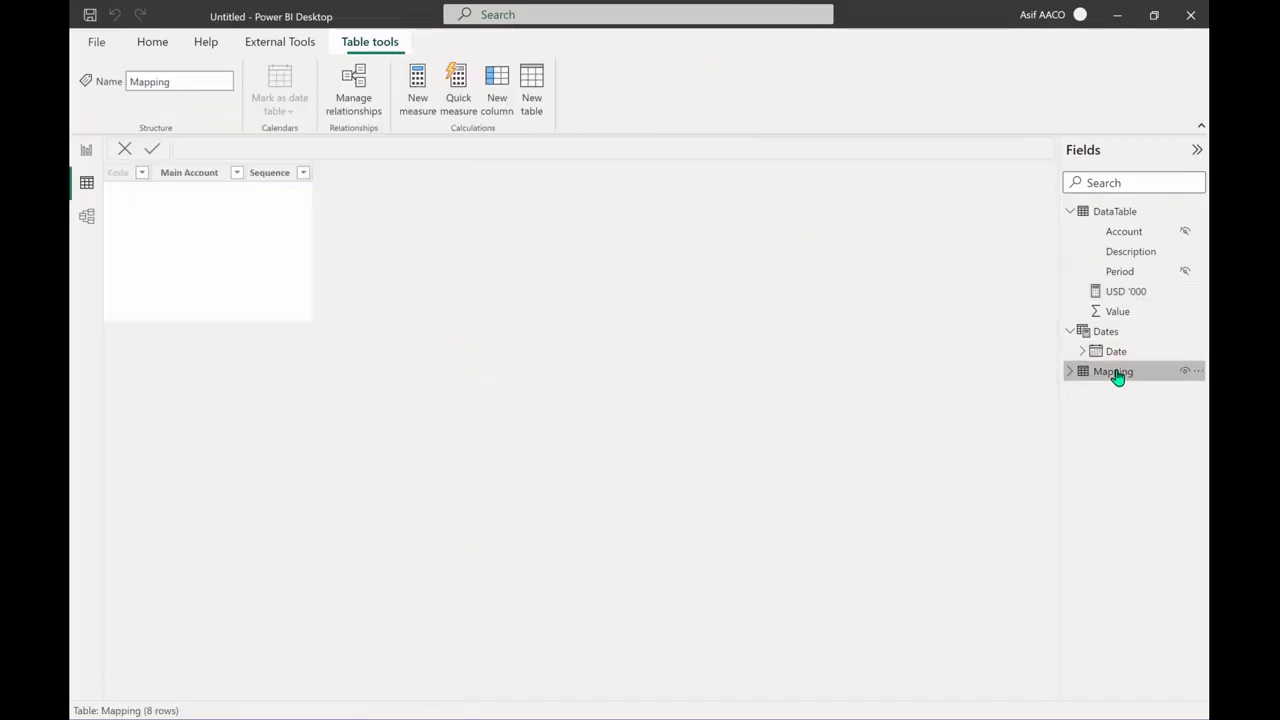
left_click(196, 178)
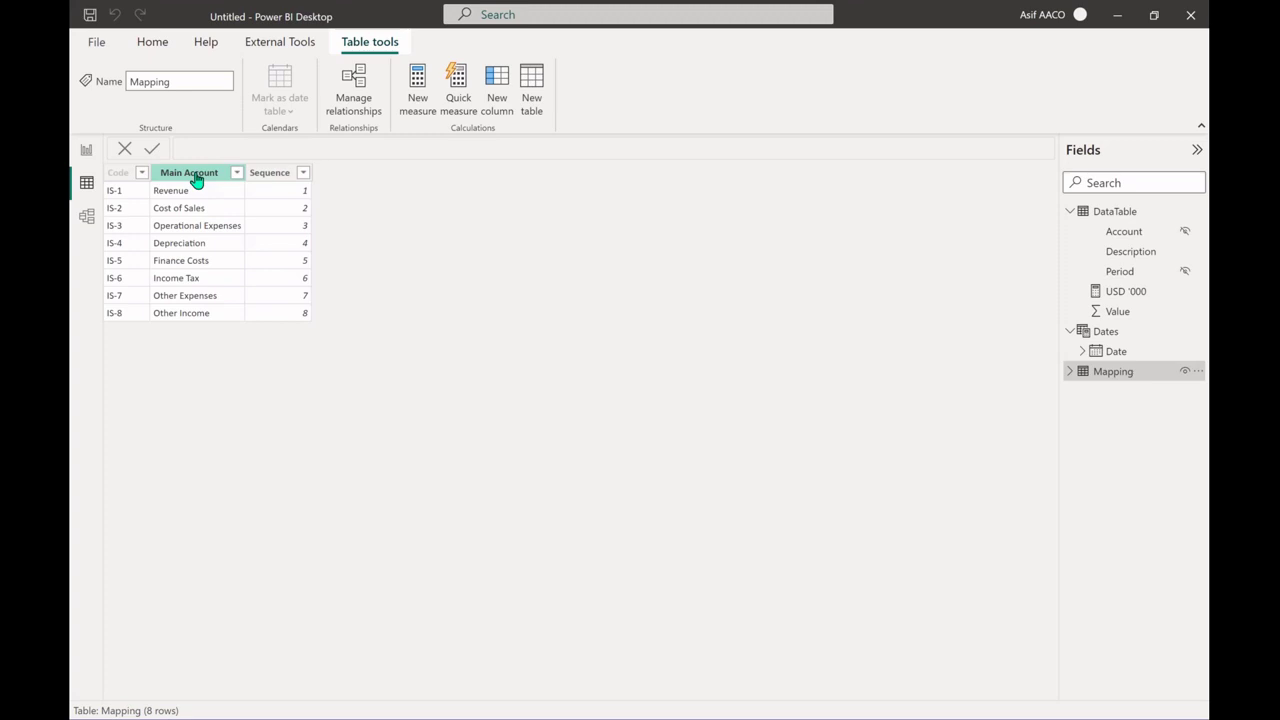
left_click(196, 178)
left_click(698, 112)
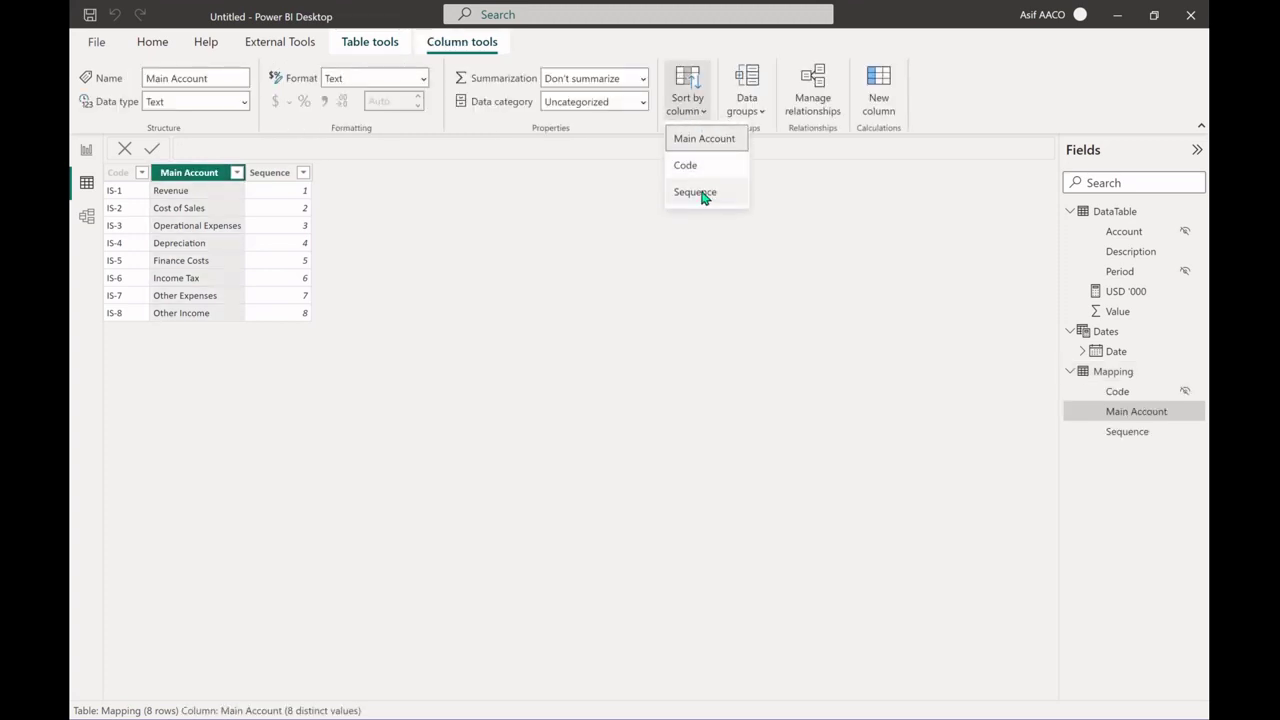
left_click(703, 195)
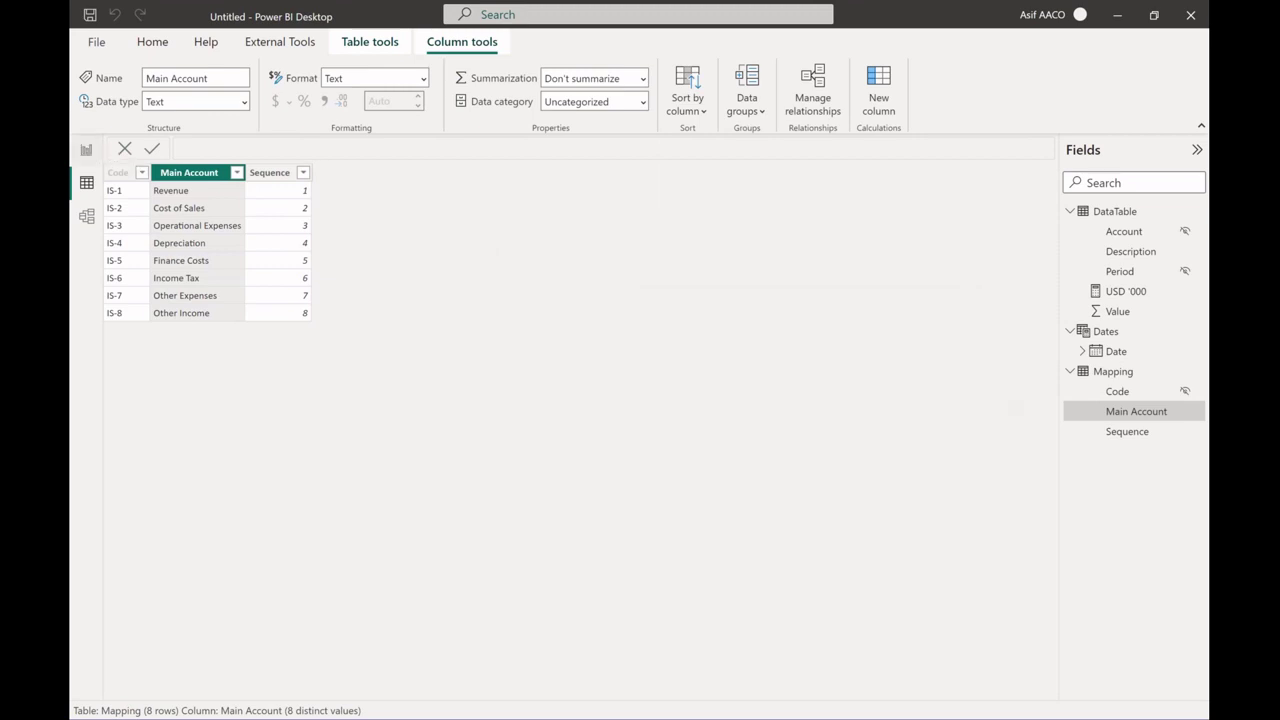
left_click(86, 149)
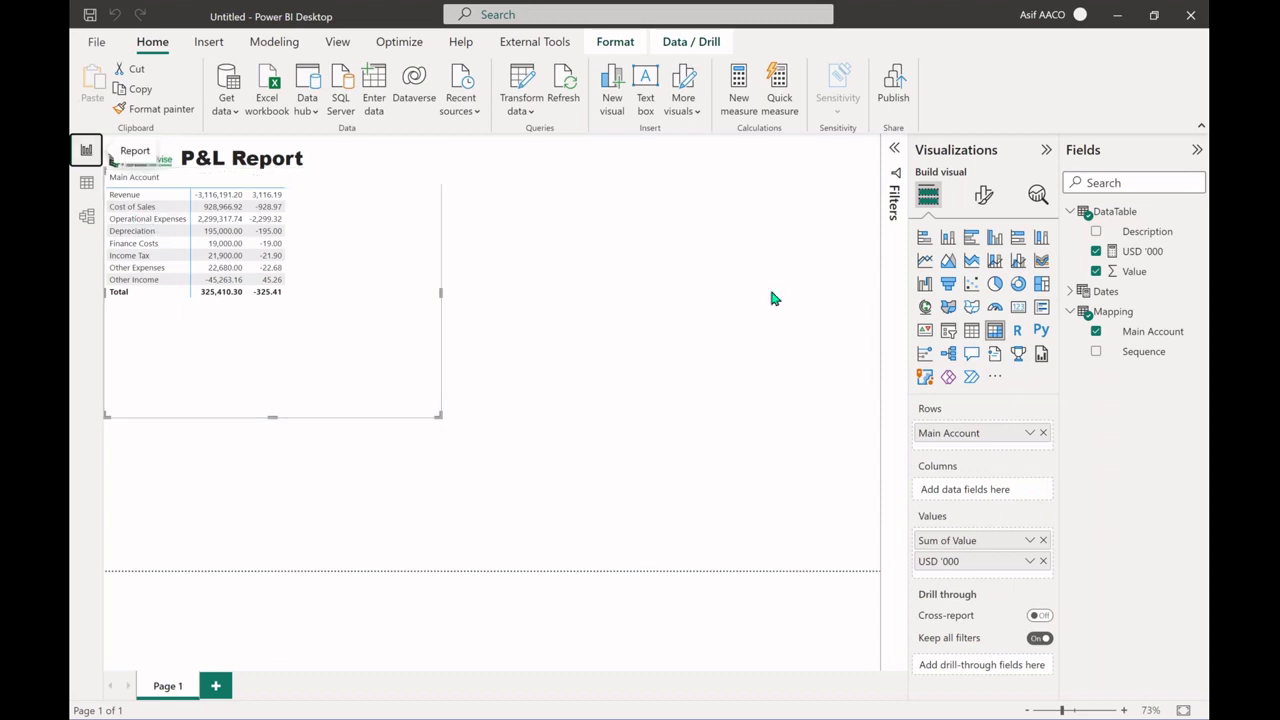
Replace Sum of Value with the Dates table's Date hierarchy in the matrix columns.
left_click(1043, 540)
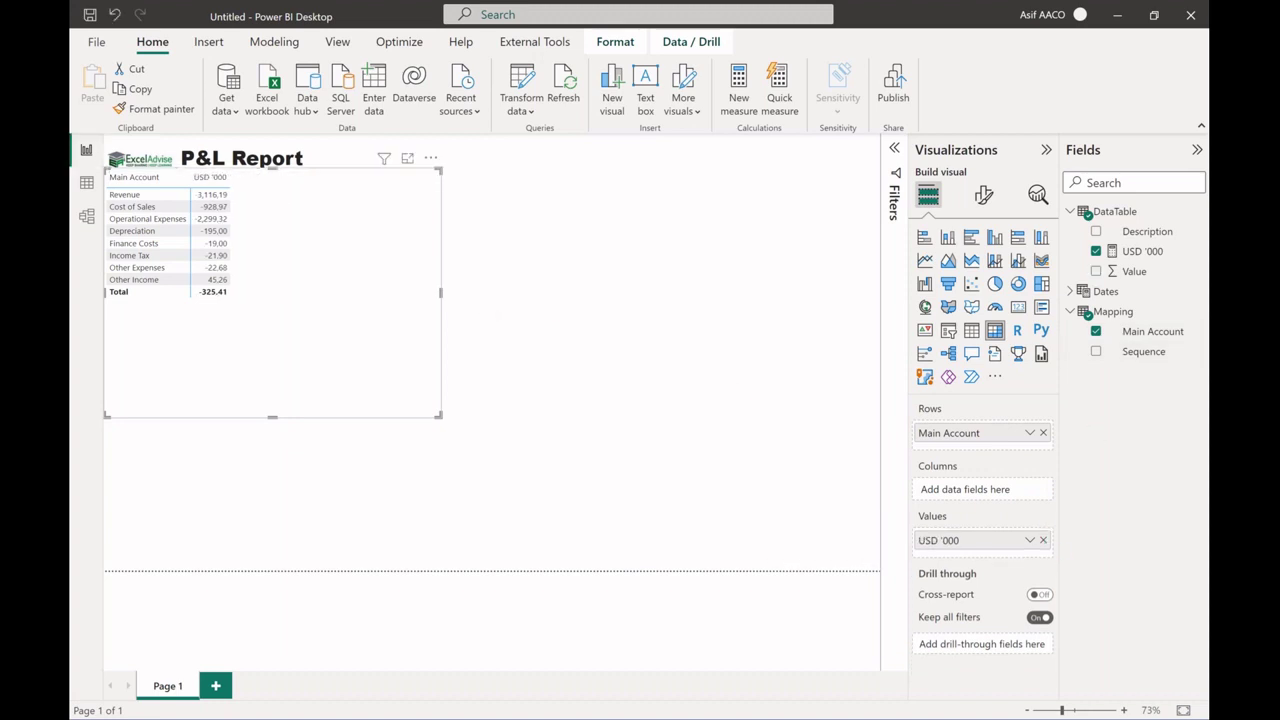
left_click(1070, 293)
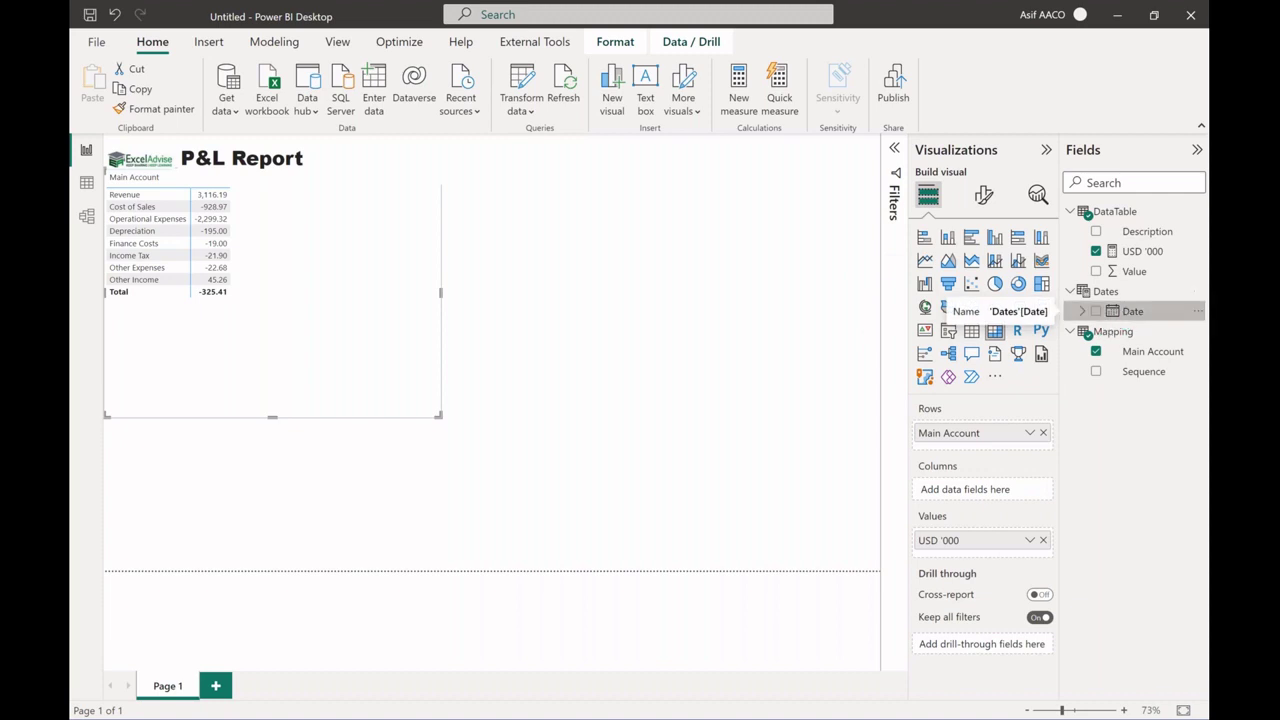
left_click_drag(1124, 316, 988, 500)
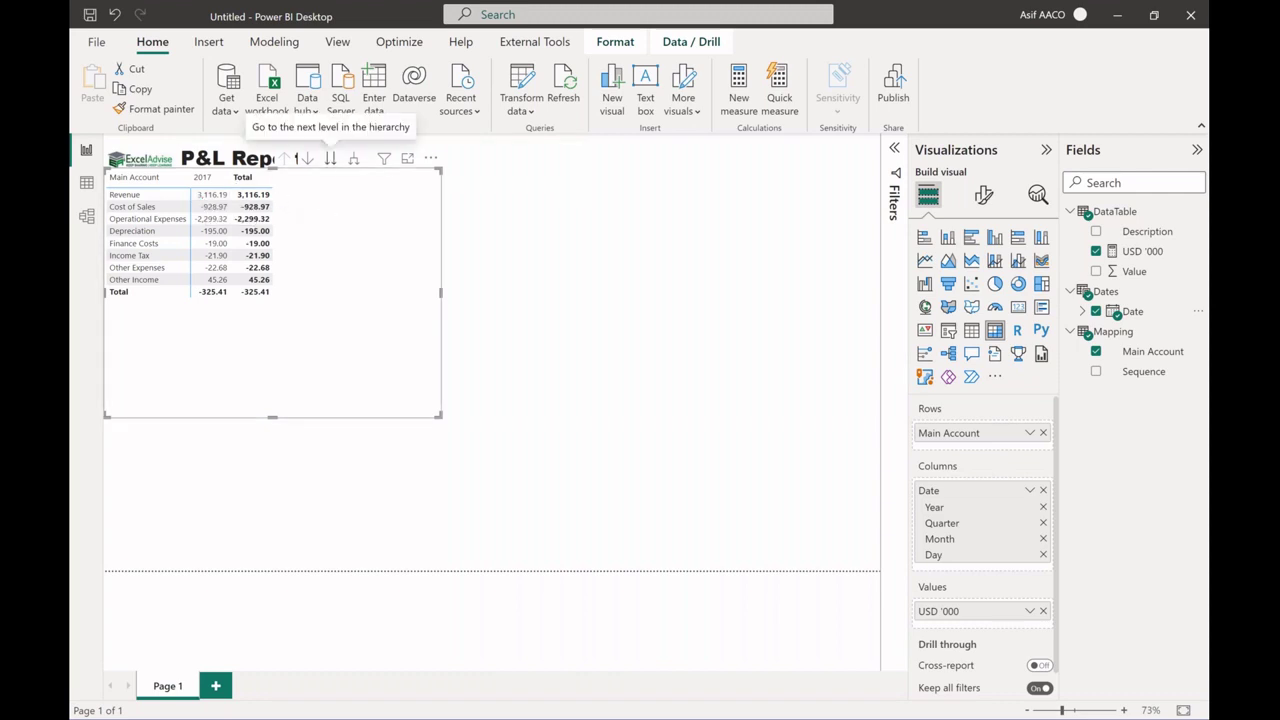
left_click(330, 158)
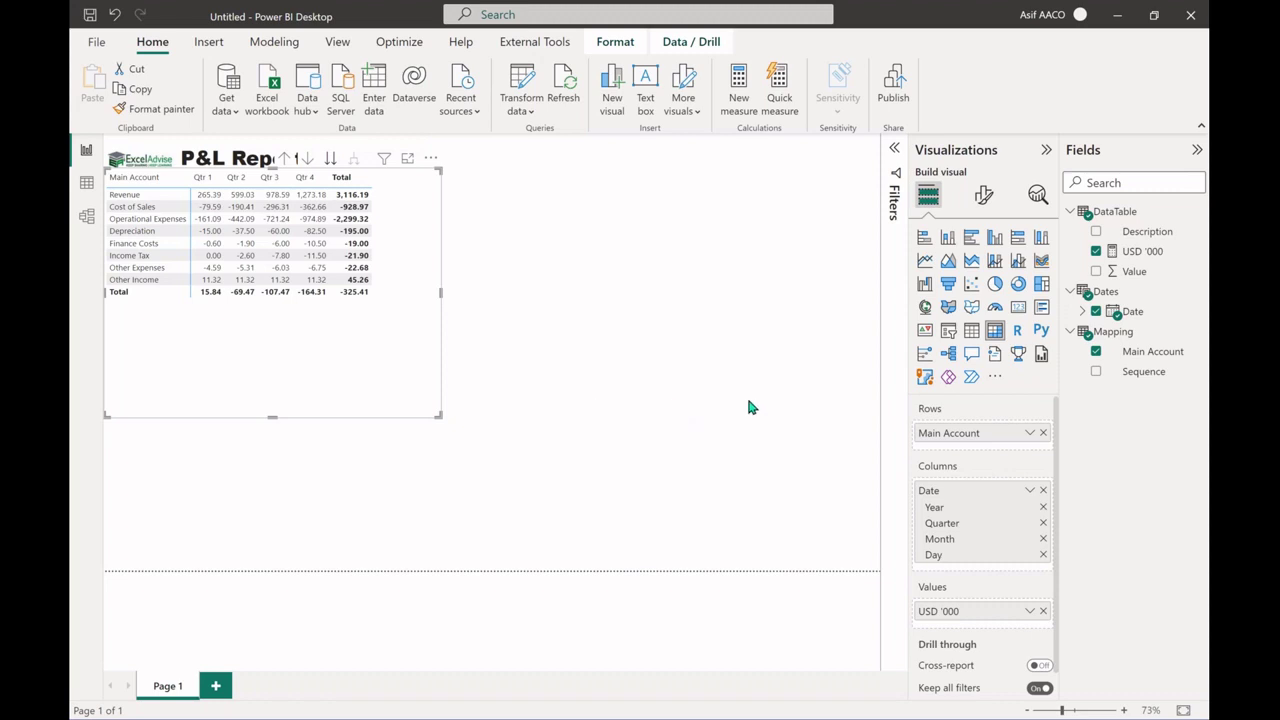
Widen the matrix, drop the Day level, and settle on Qtr 1–Qtr 4 columns.
left_click_drag(752, 407, 842, 416)
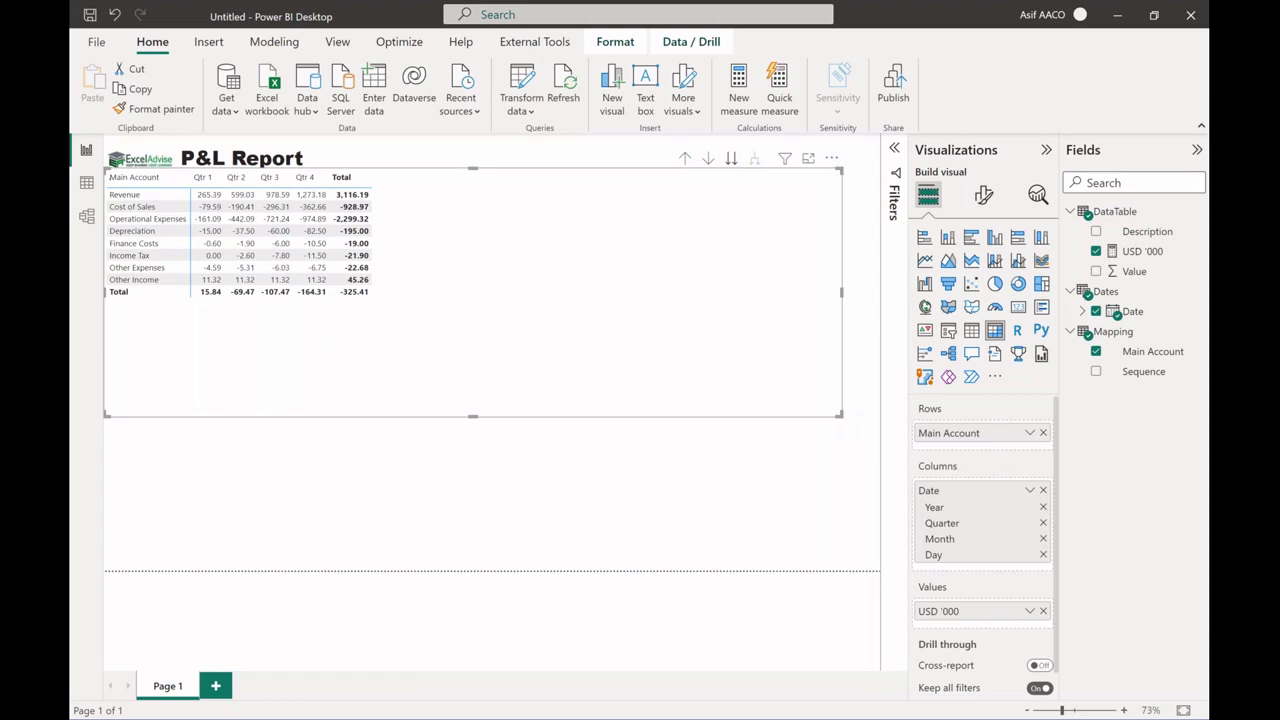
left_click(731, 158)
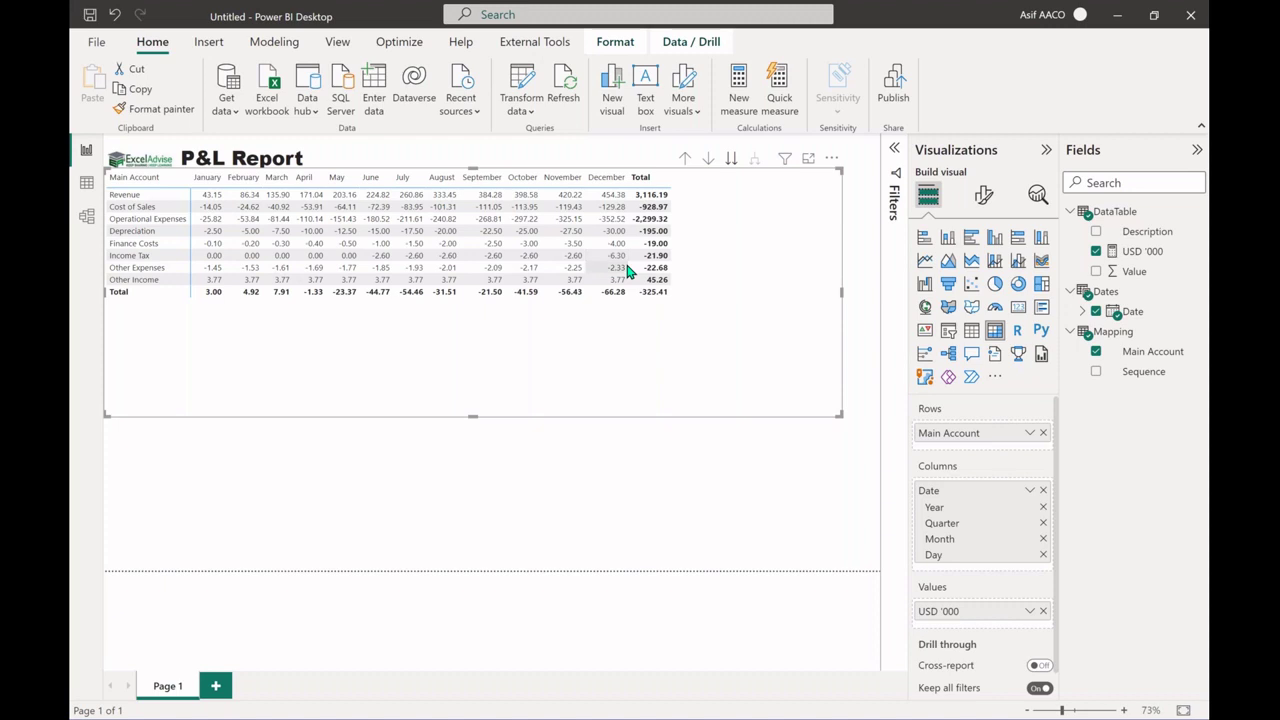
left_click_drag(860, 522, 430, 300)
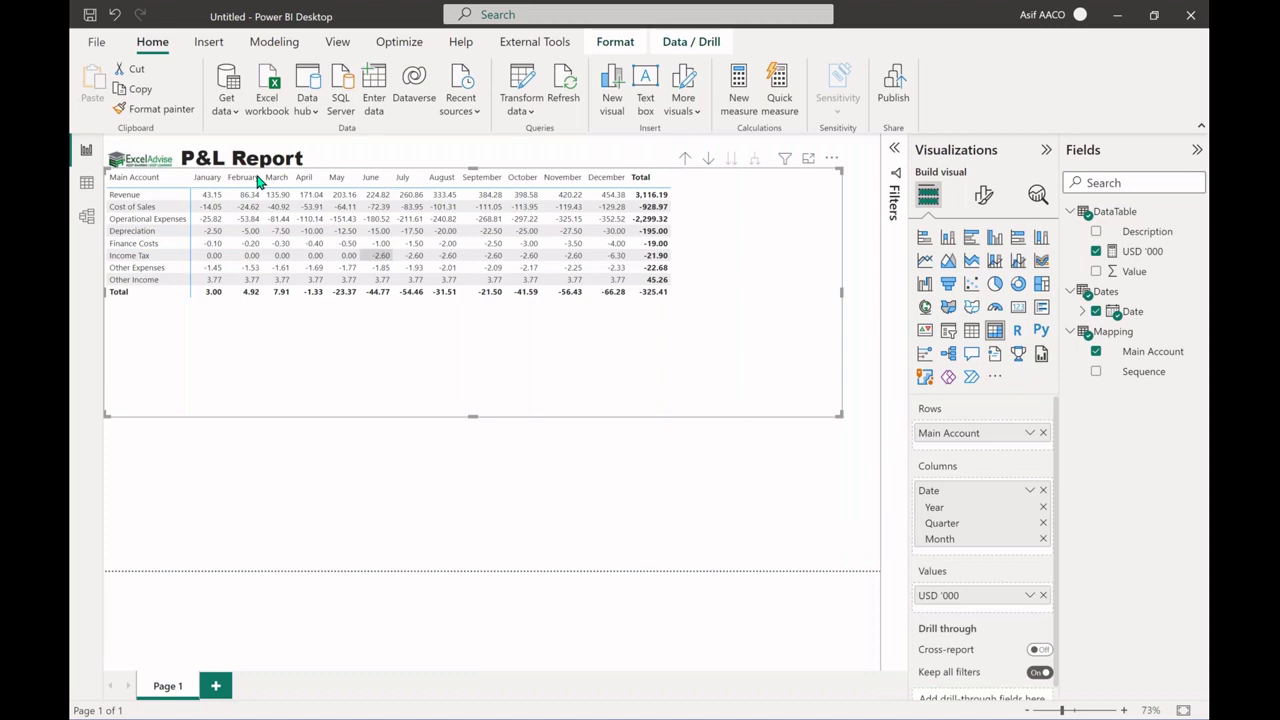
left_click(686, 160)
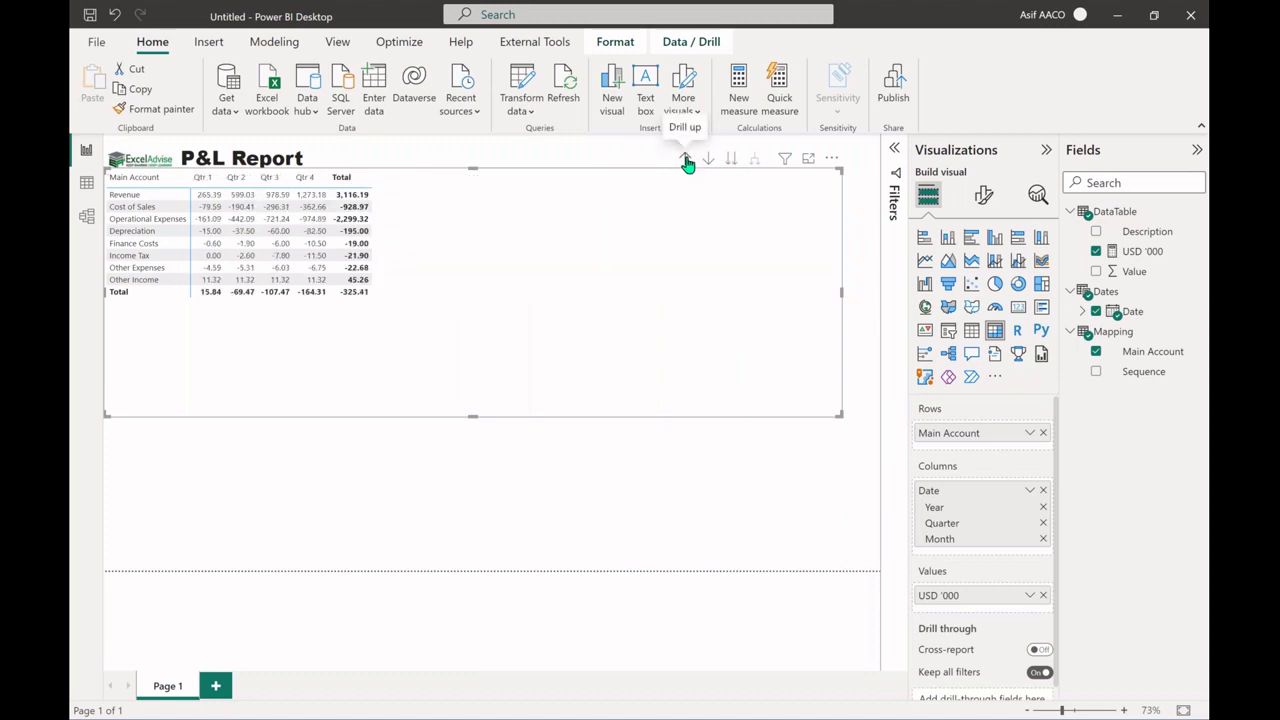
left_click(686, 160)
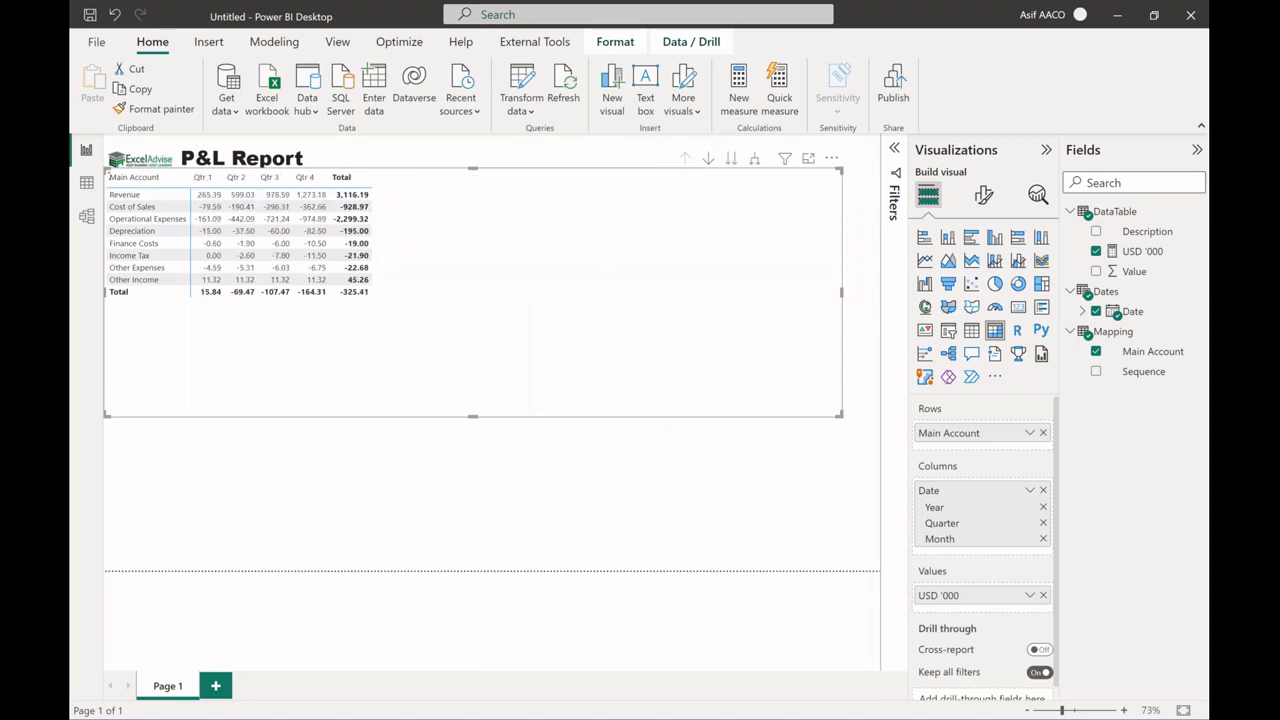
left_click(734, 161)
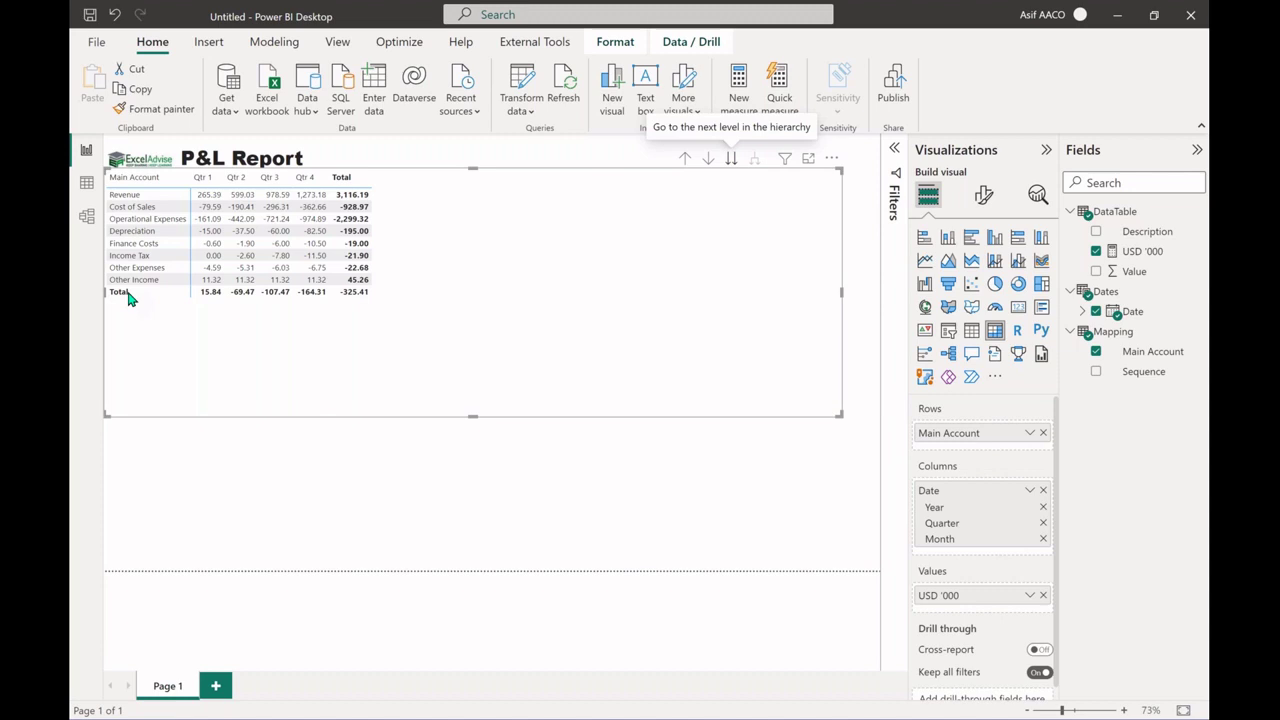
Change the Rows subtotal label in the matrix formatting from Total to 'Net Income(Loss)'.
left_click(983, 197)
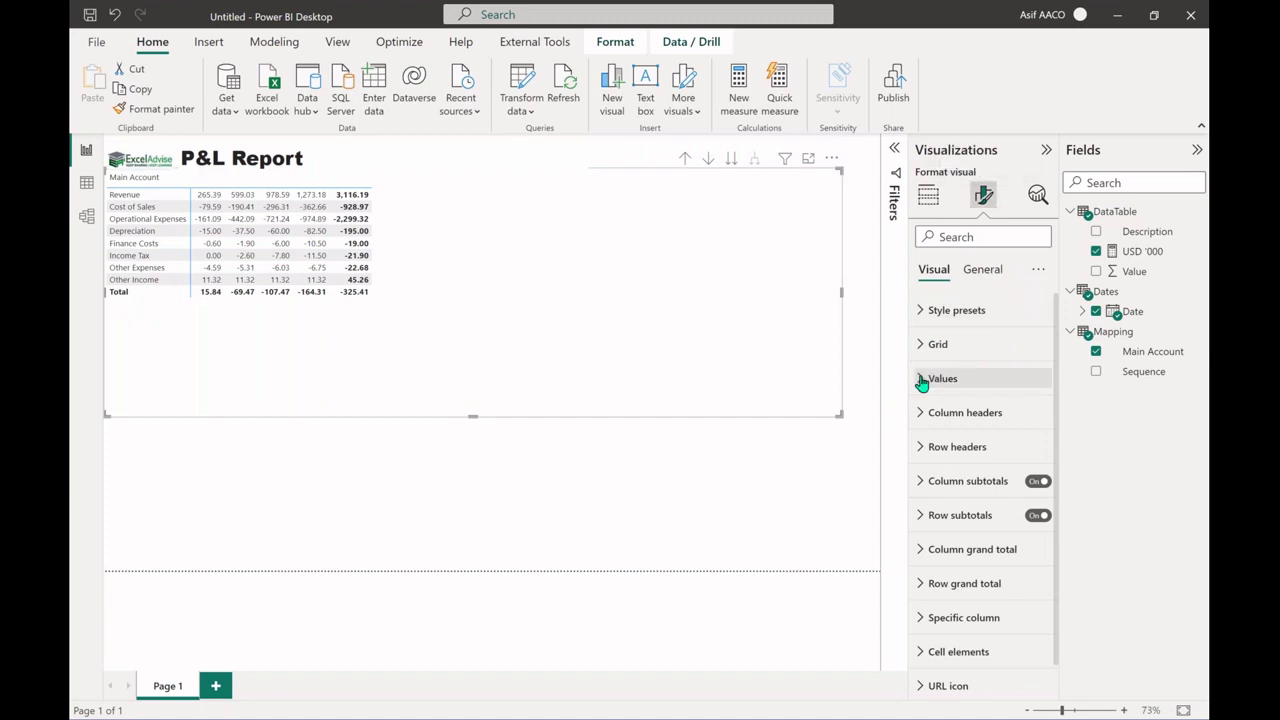
left_click(922, 482)
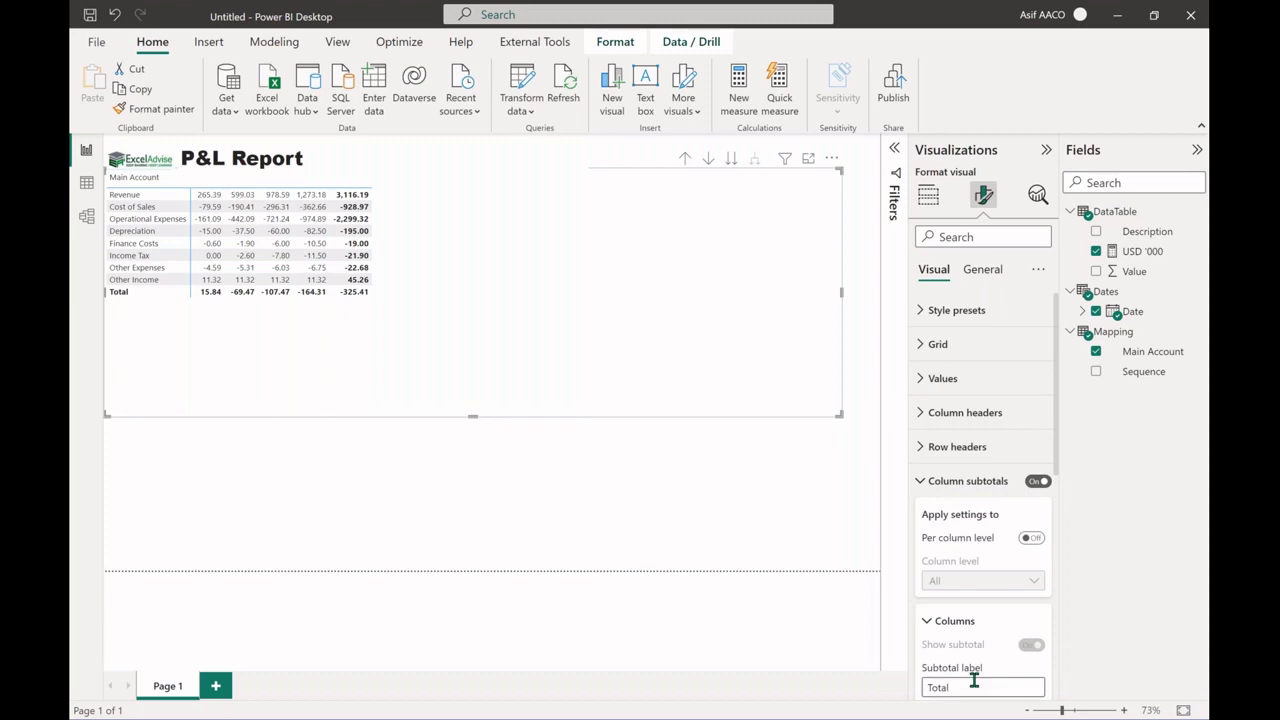
left_click(974, 681)
left_click(921, 481)
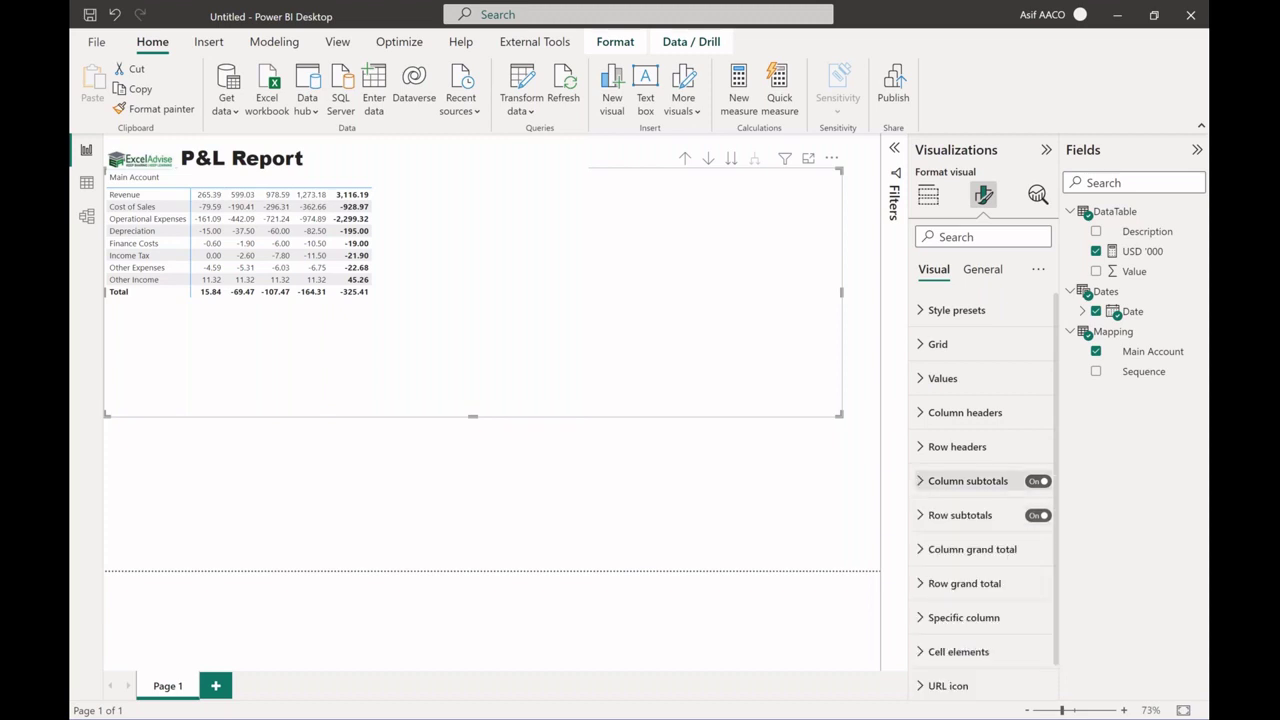
left_click(921, 517)
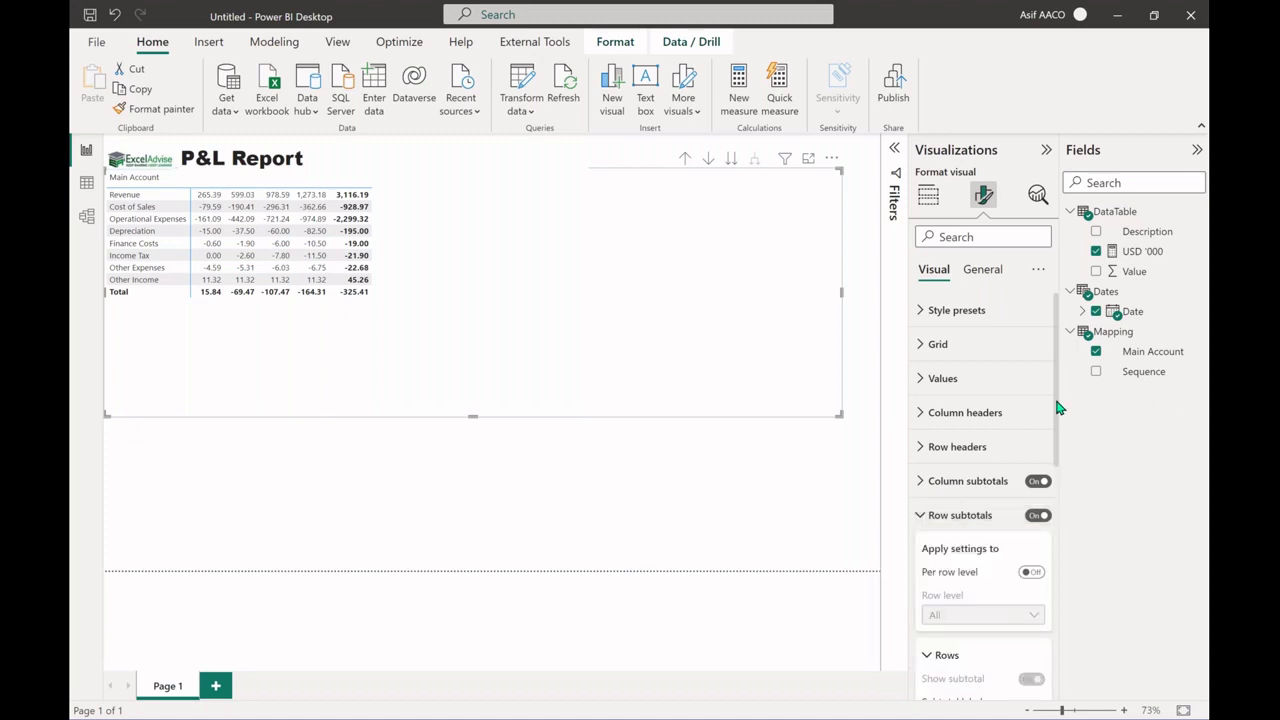
left_click_drag(1060, 408, 1063, 488)
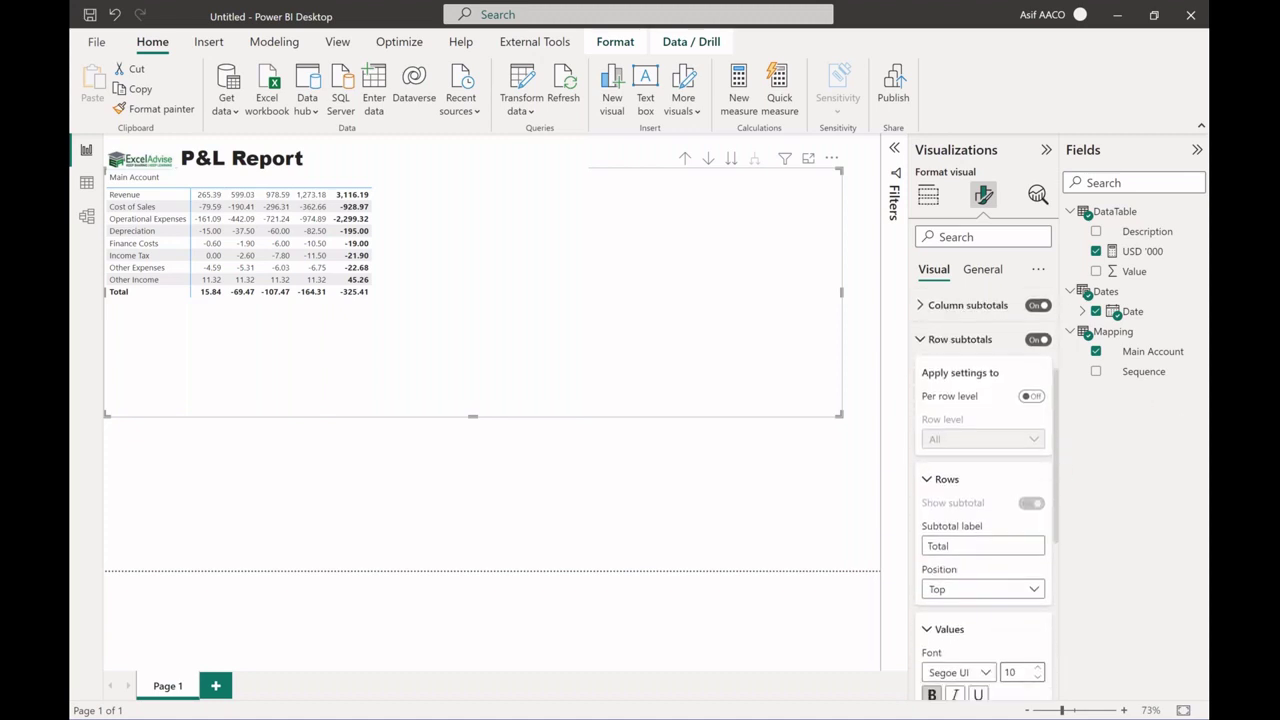
left_click(975, 545)
double_click(948, 545)
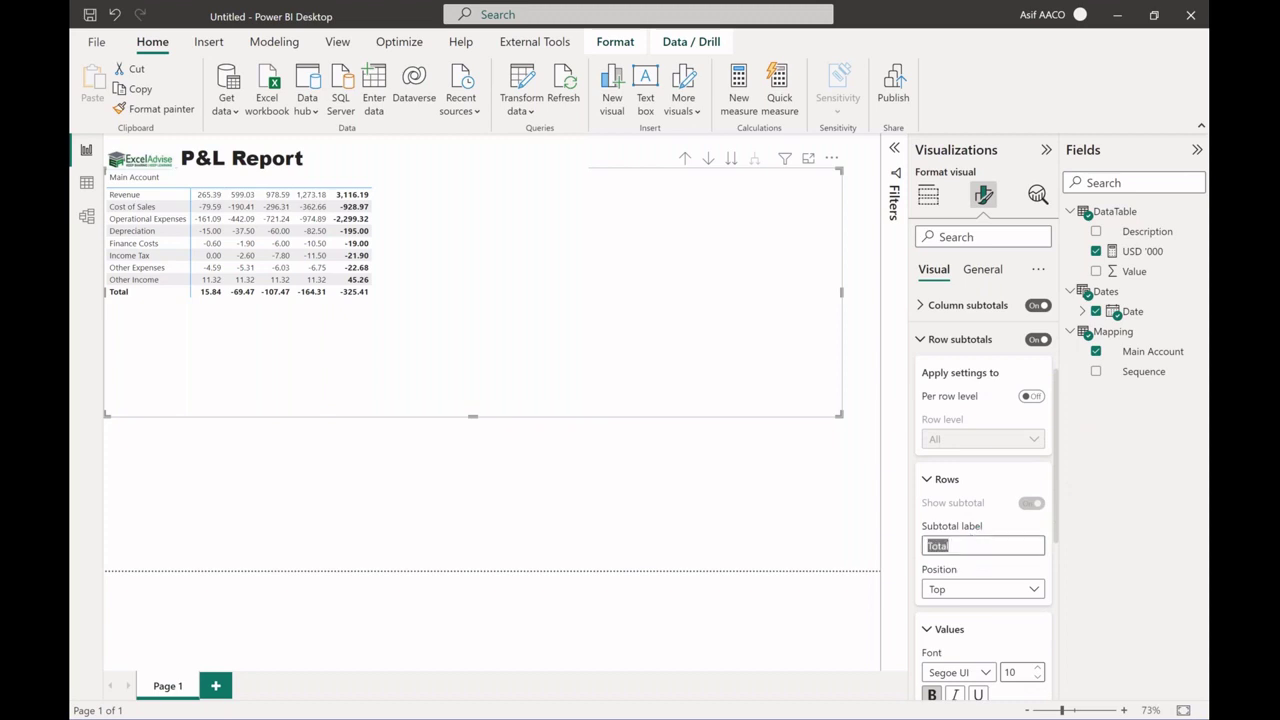
type("Net Income")
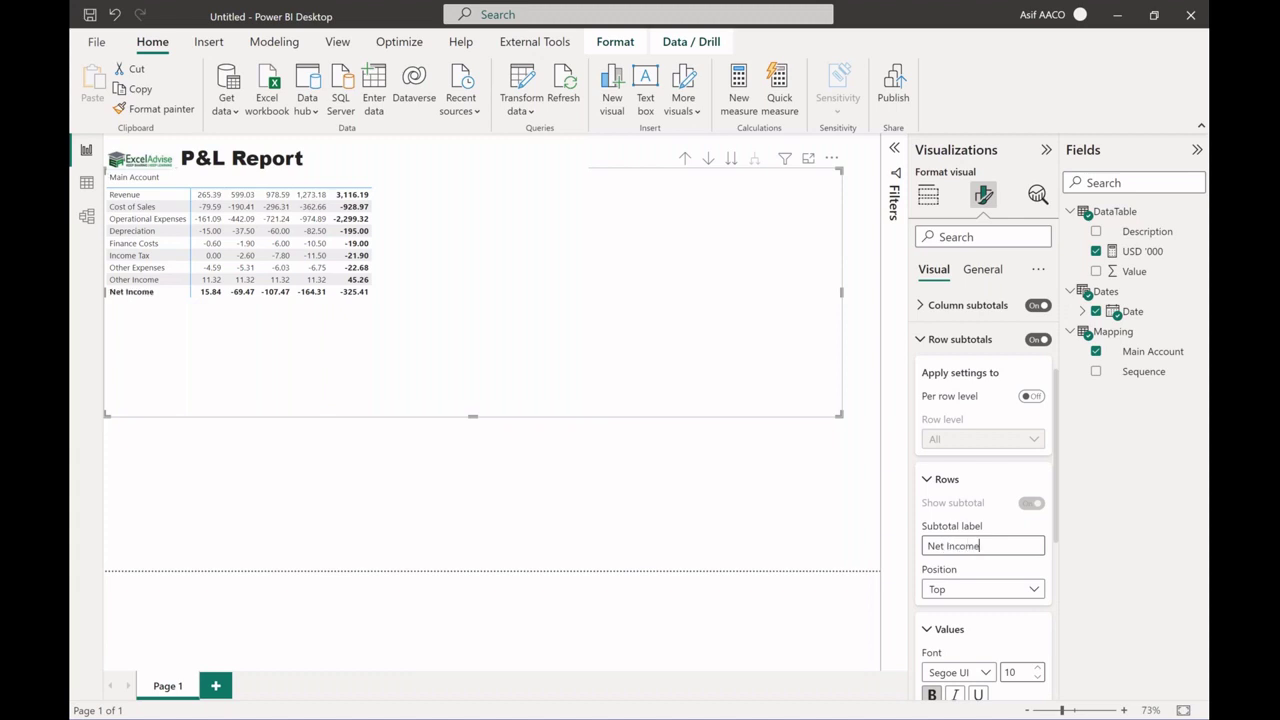
type("(Loss)")
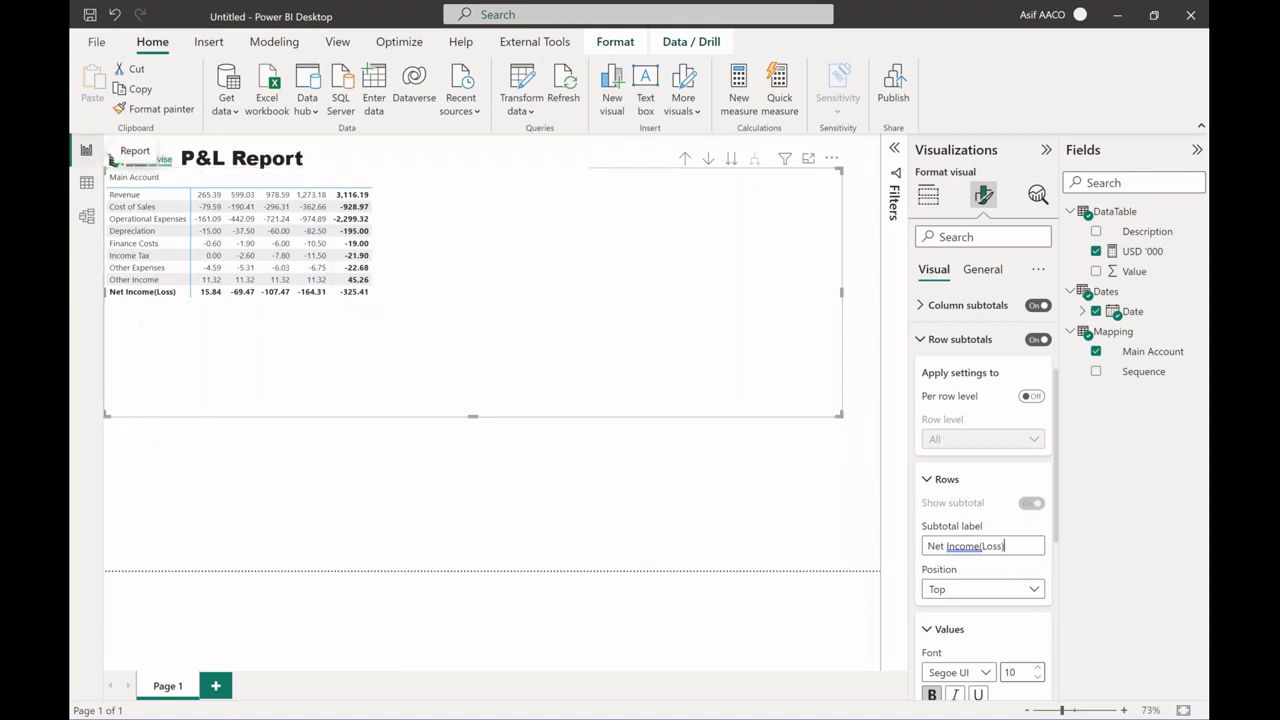
left_click(544, 194)
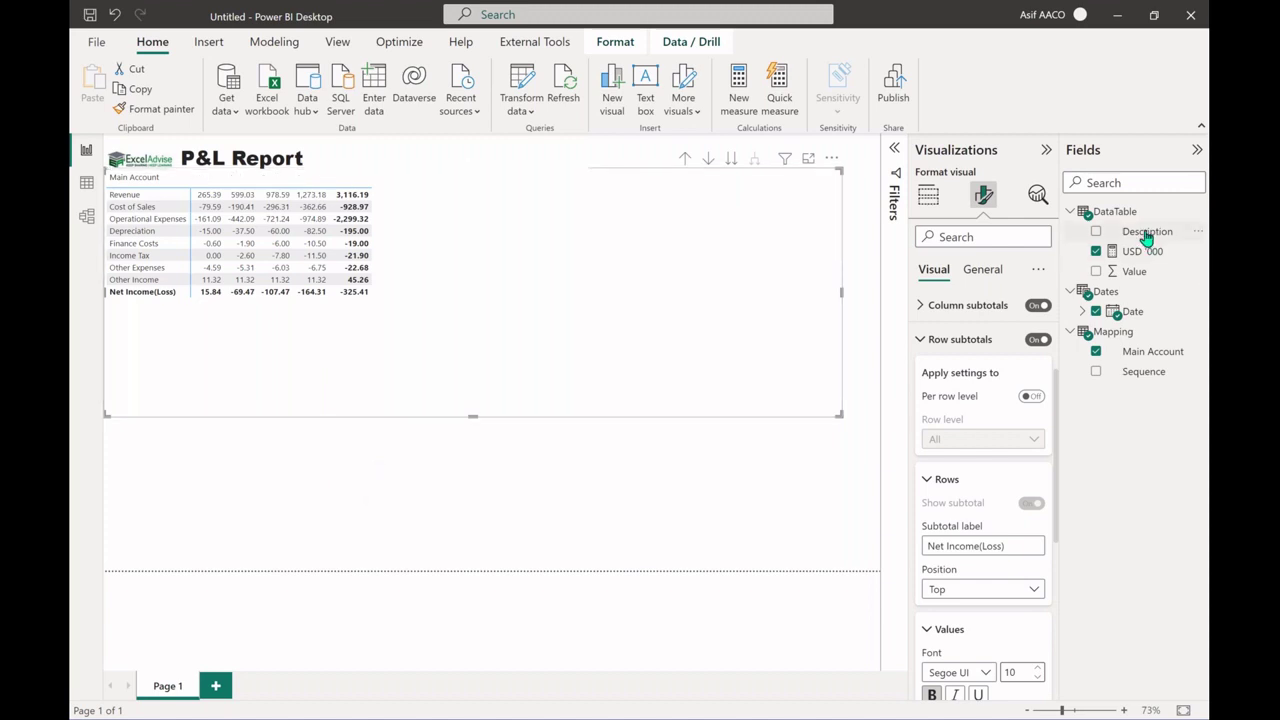
Add Description below Main Account in Rows, drilling on rows and expanding one level.
left_click_drag(1146, 236, 928, 198)
left_click(928, 198)
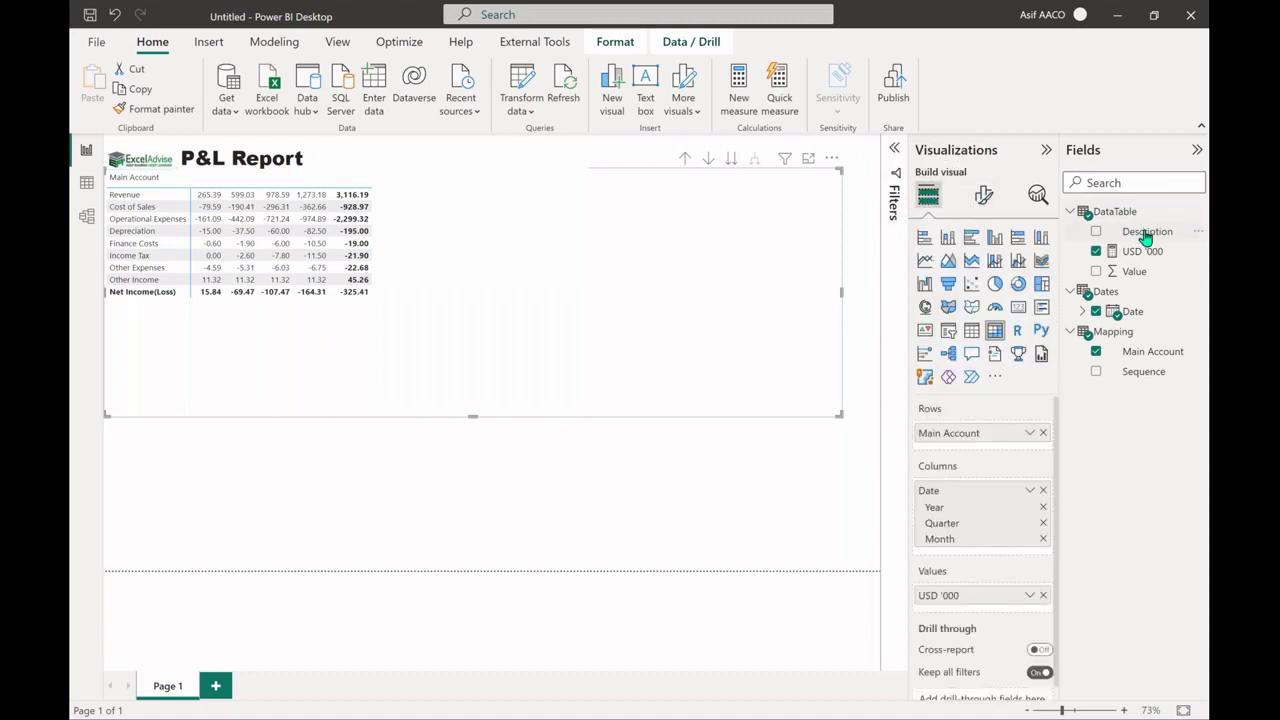
left_click_drag(1146, 236, 977, 440)
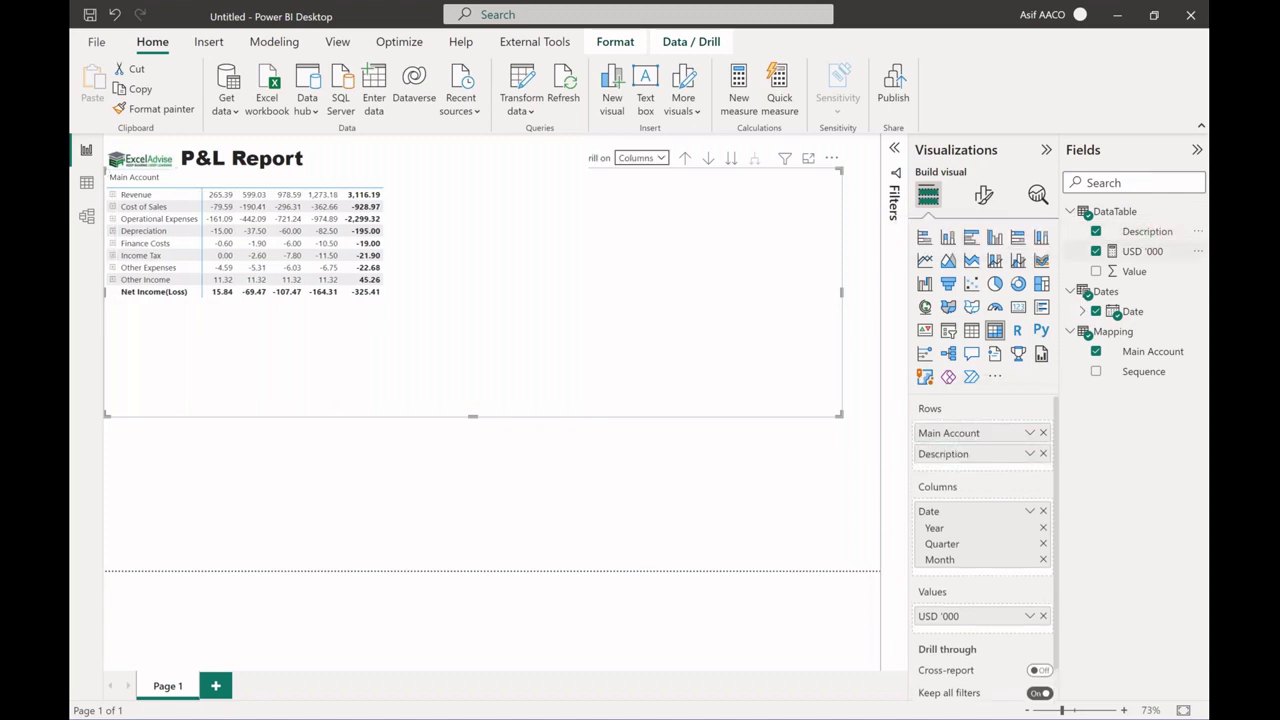
left_click(660, 160)
left_click(637, 170)
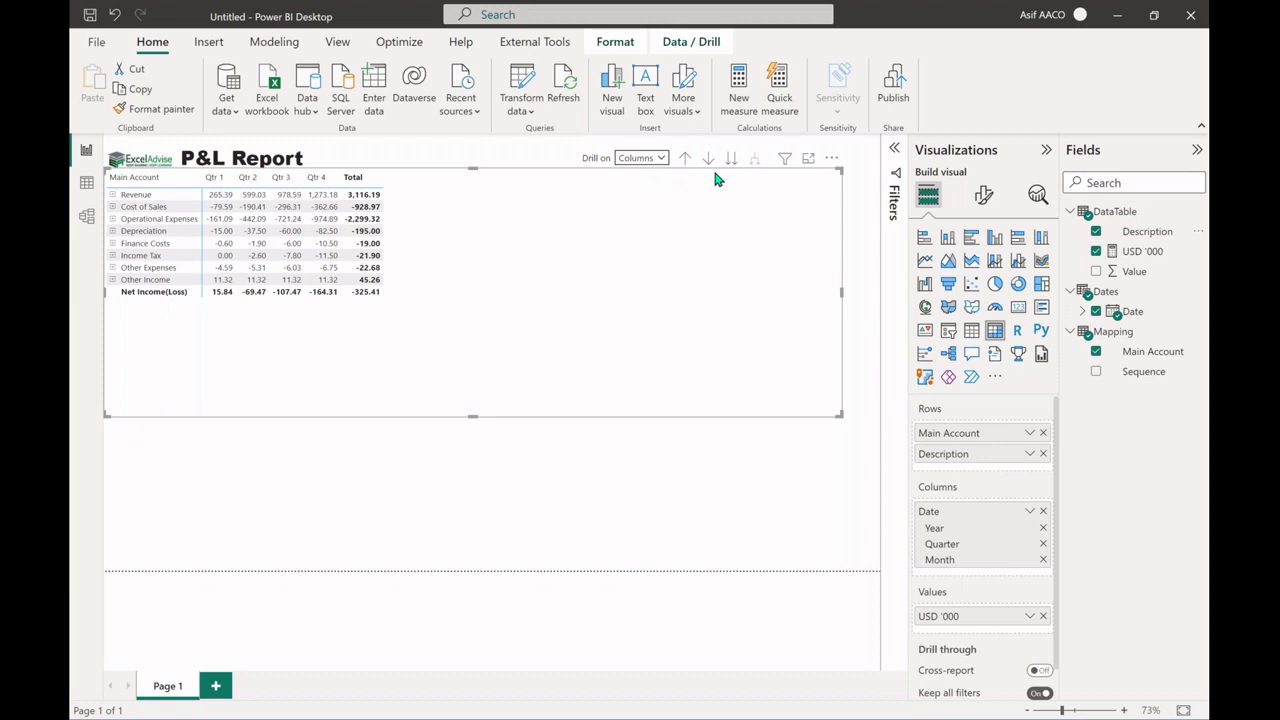
left_click(754, 158)
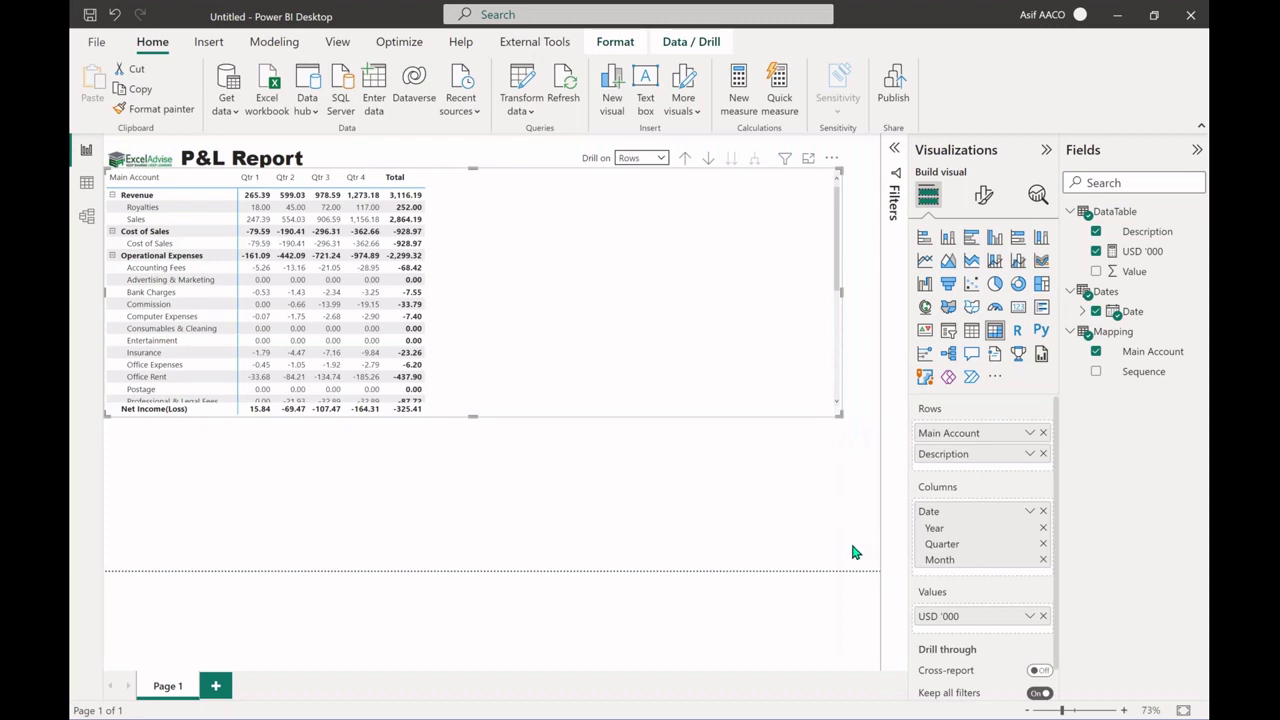
left_click_drag(853, 551, 851, 545)
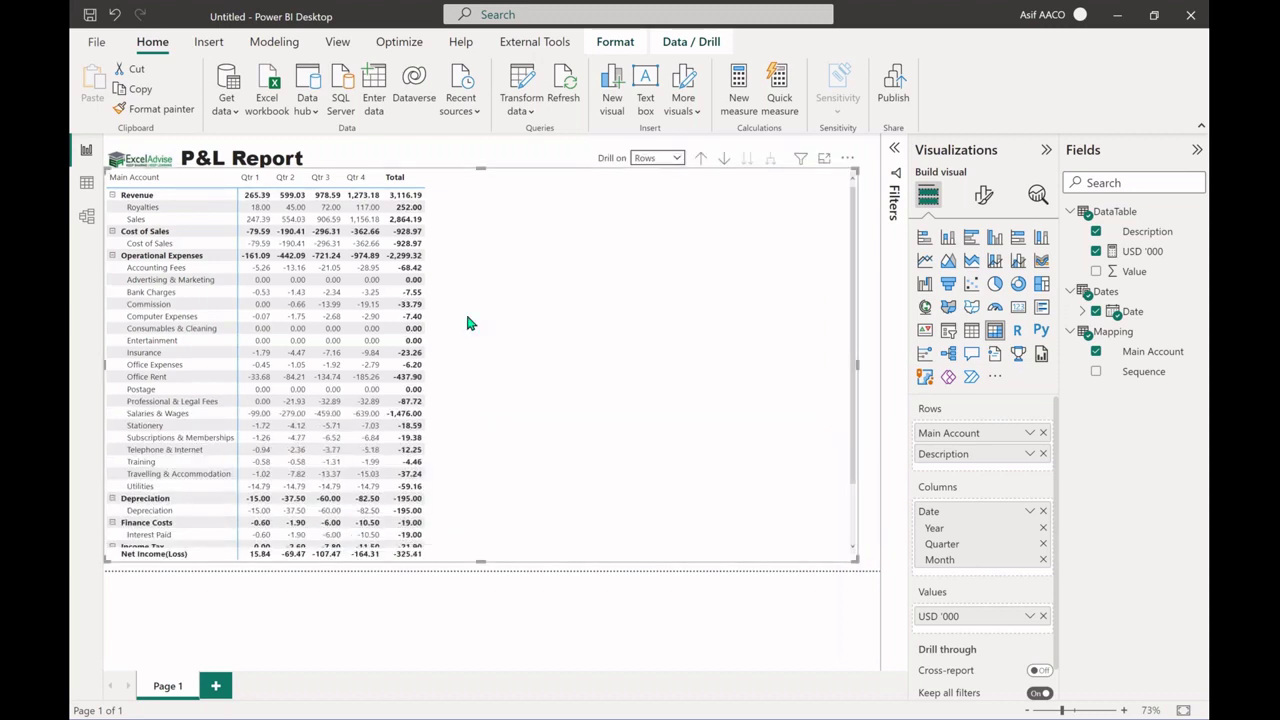
Collapse Cost of Sales, Revenue, Depreciation, Finance Costs, Other Expenses, Income Tax and Other Income.
left_click(112, 237)
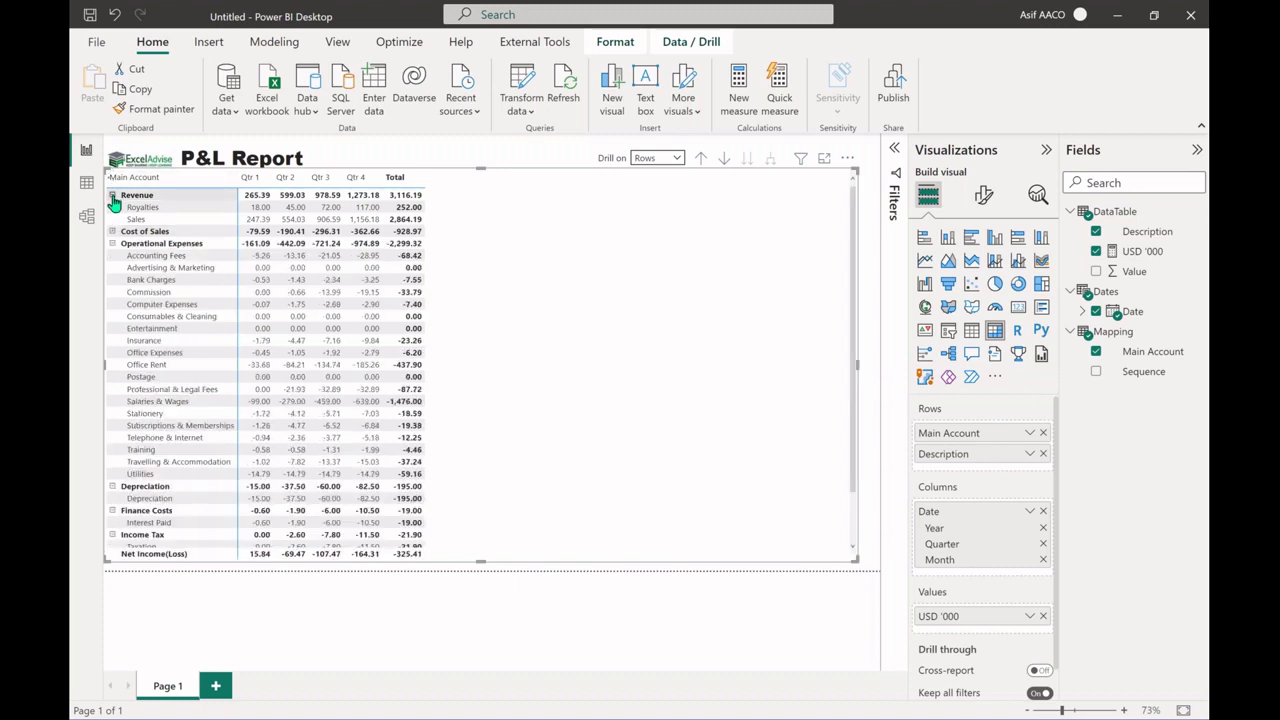
left_click(112, 195)
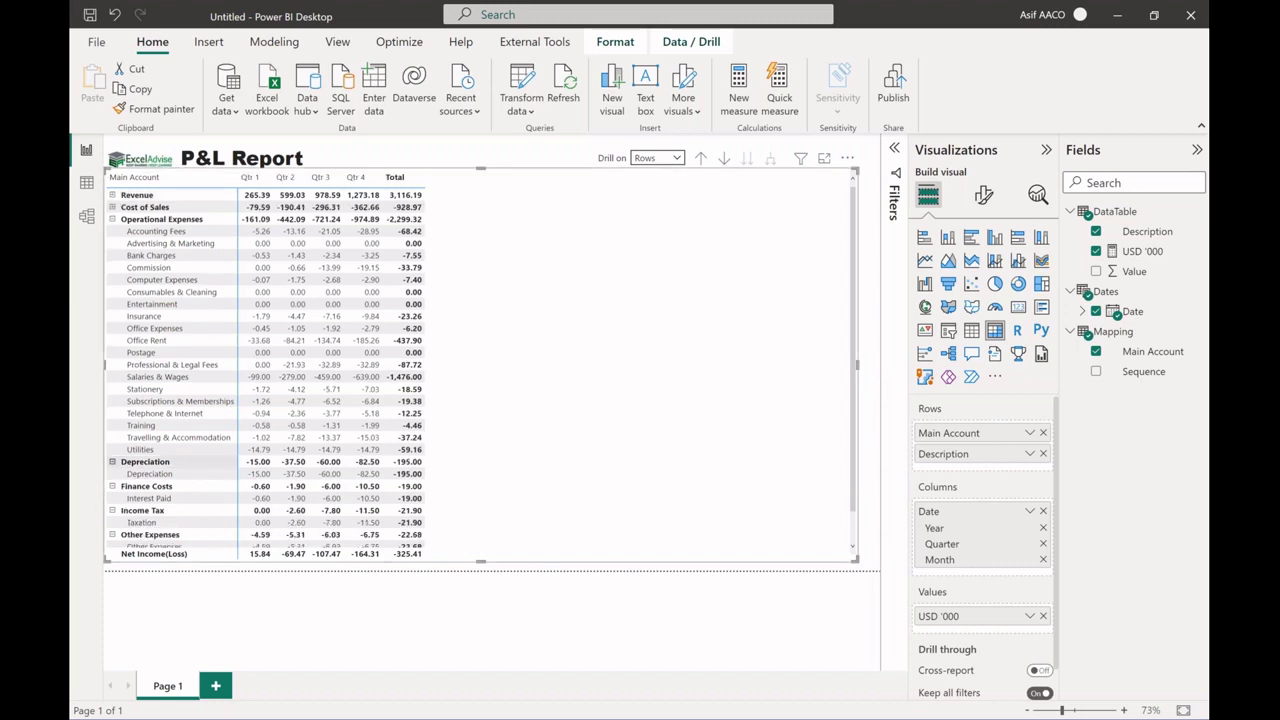
left_click(112, 461)
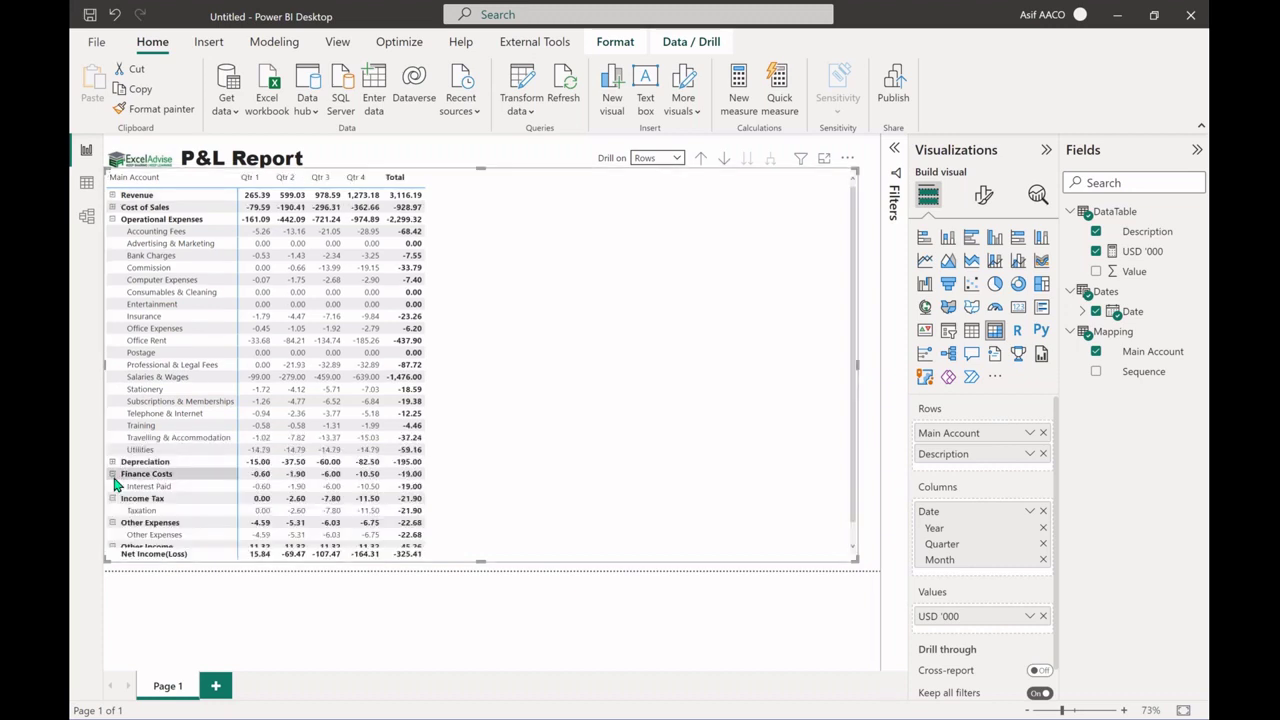
left_click(112, 474)
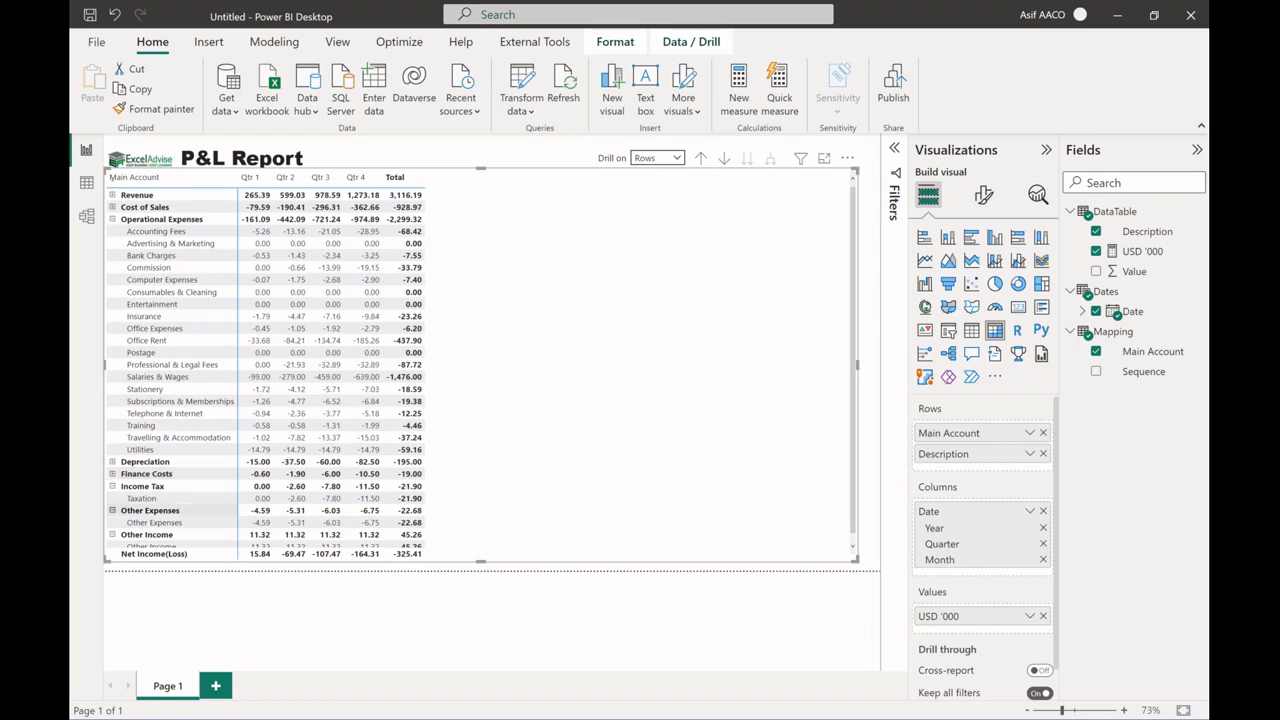
left_click(112, 510)
left_click(112, 486)
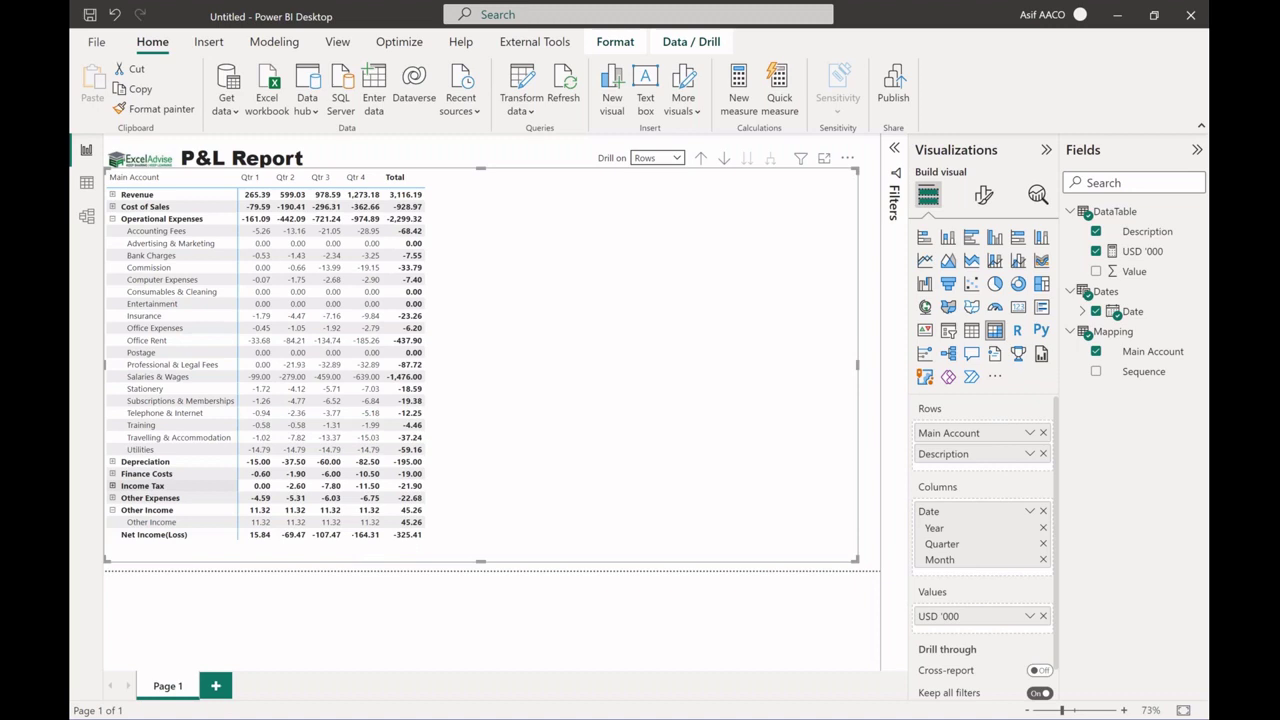
left_click(112, 510)
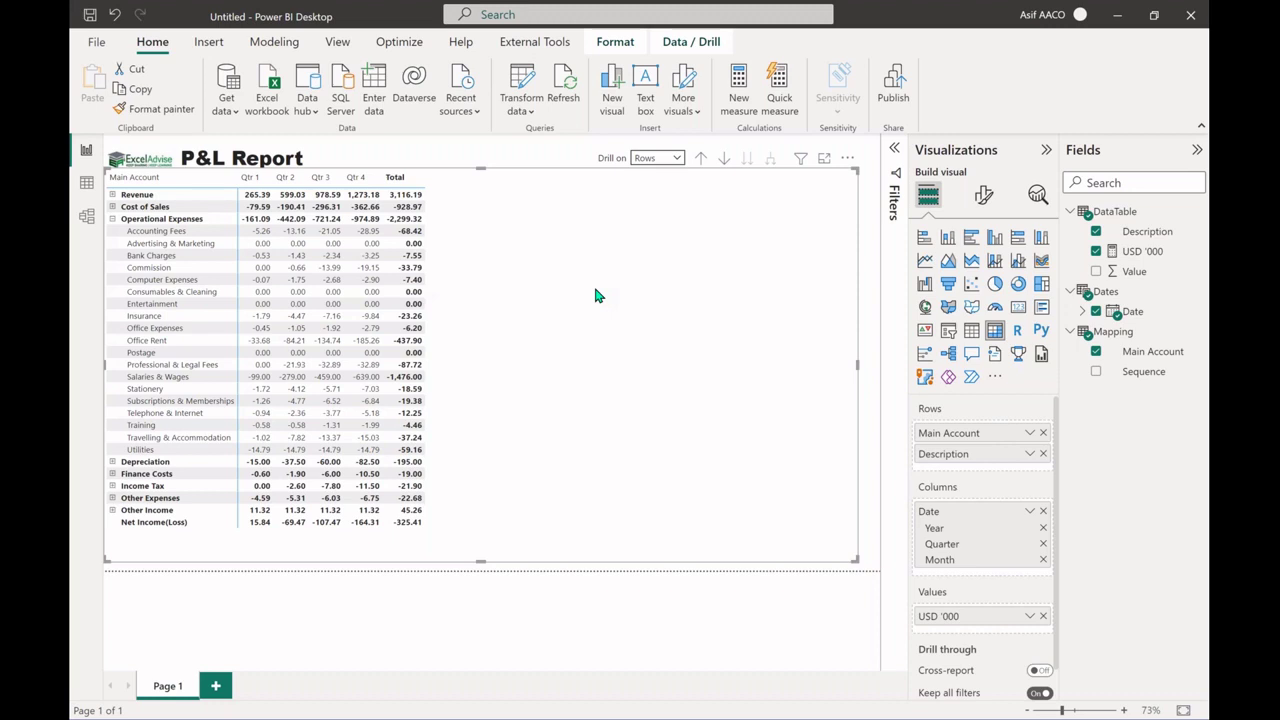
Open Power Query Editor via Transform data and duplicate the 2017 query twice.
left_click(527, 84)
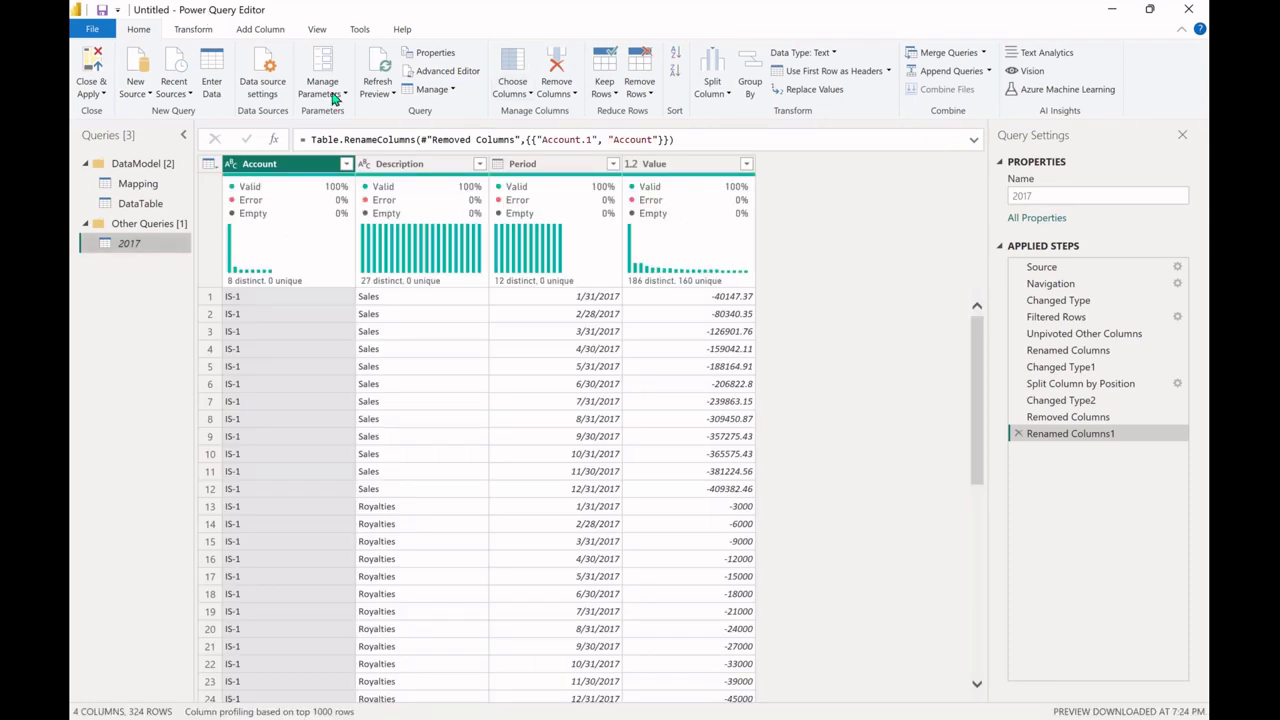
right_click(152, 251)
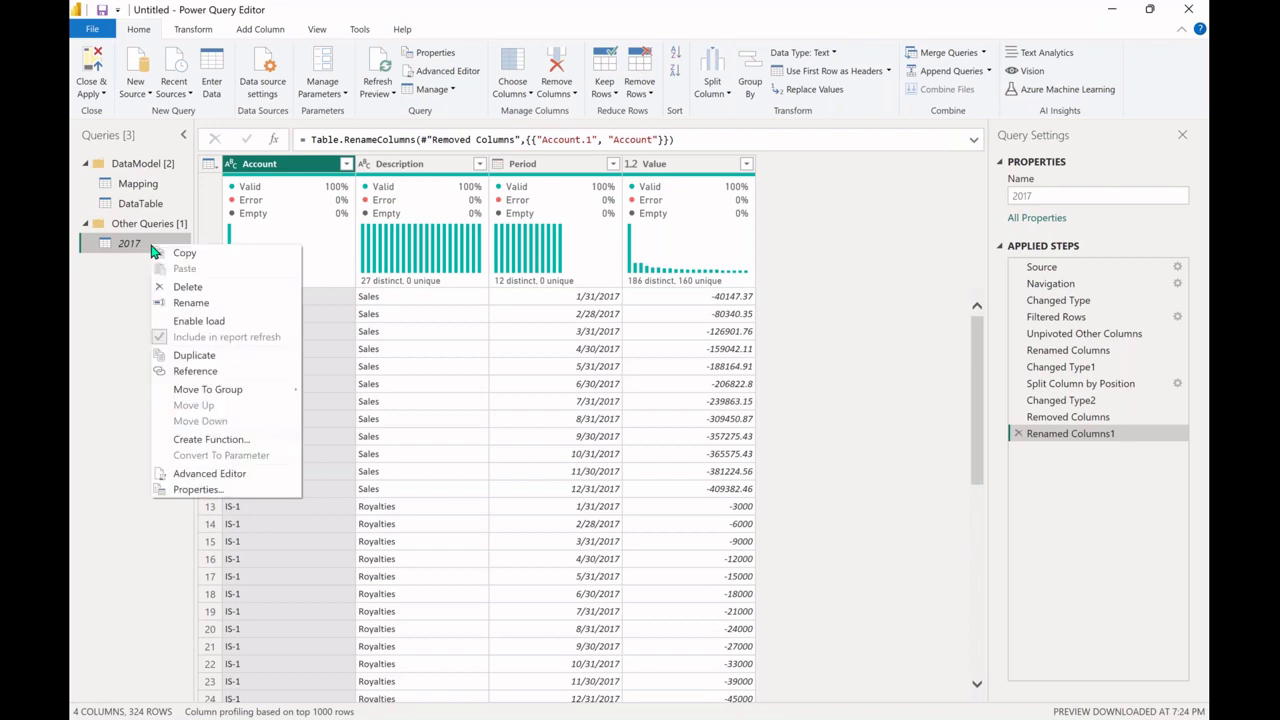
left_click(194, 355)
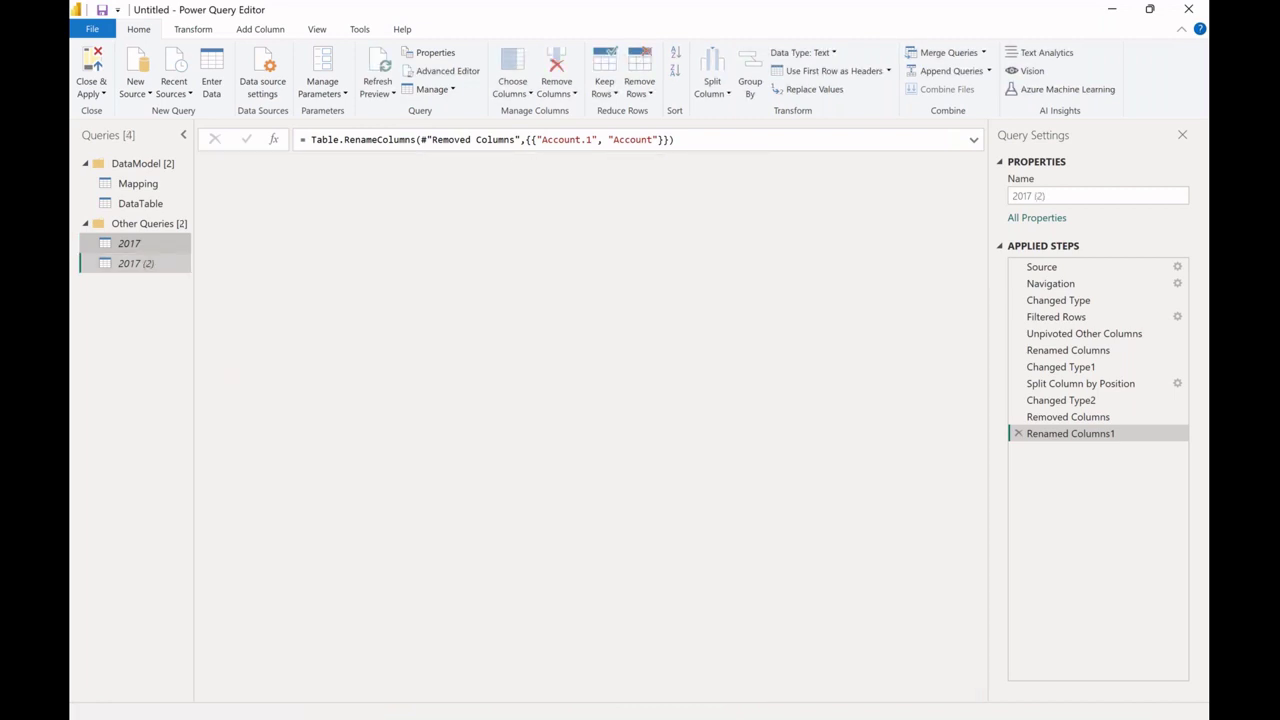
right_click(165, 270)
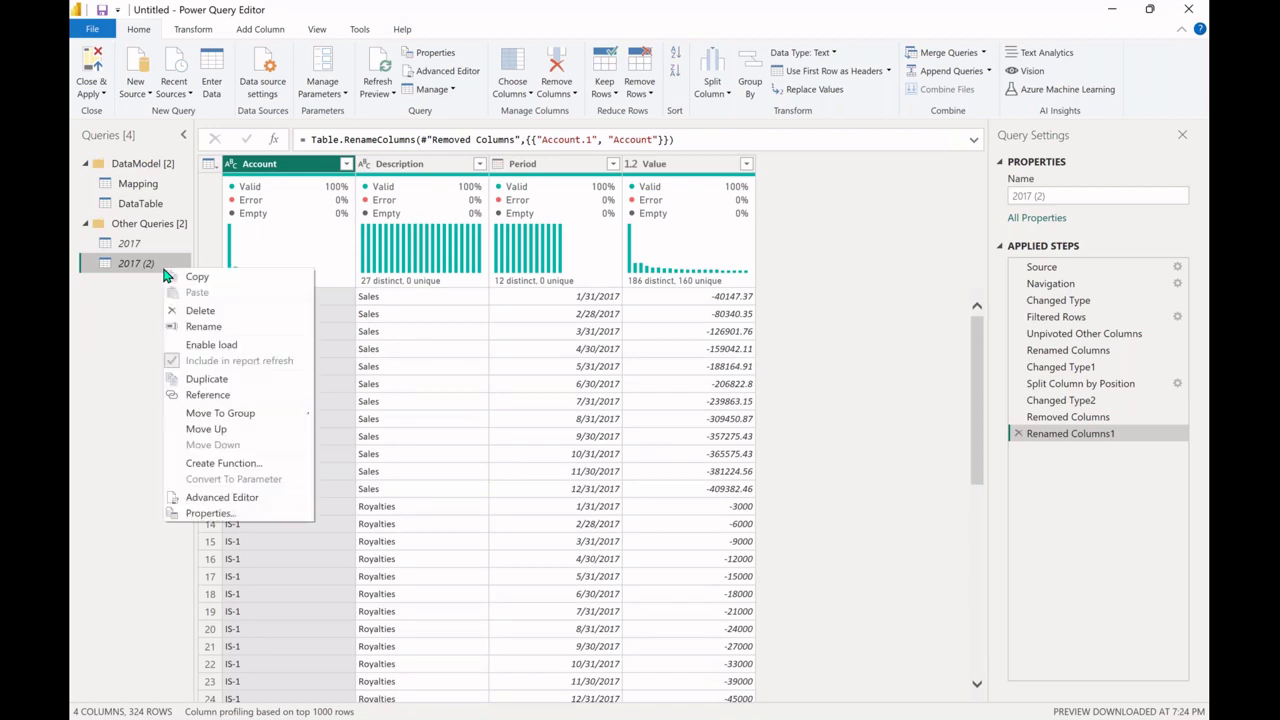
left_click(230, 379)
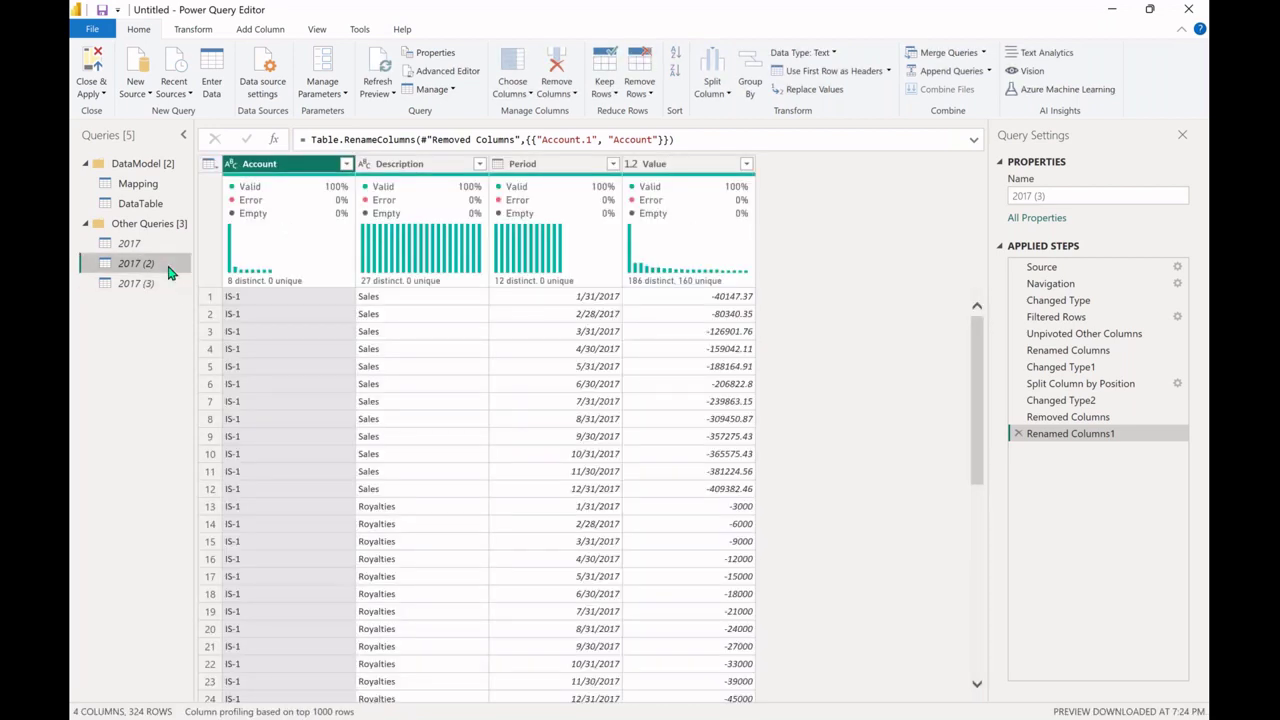
Rename the two copies to 2018 and 2019 in Query Settings.
left_click(1092, 196)
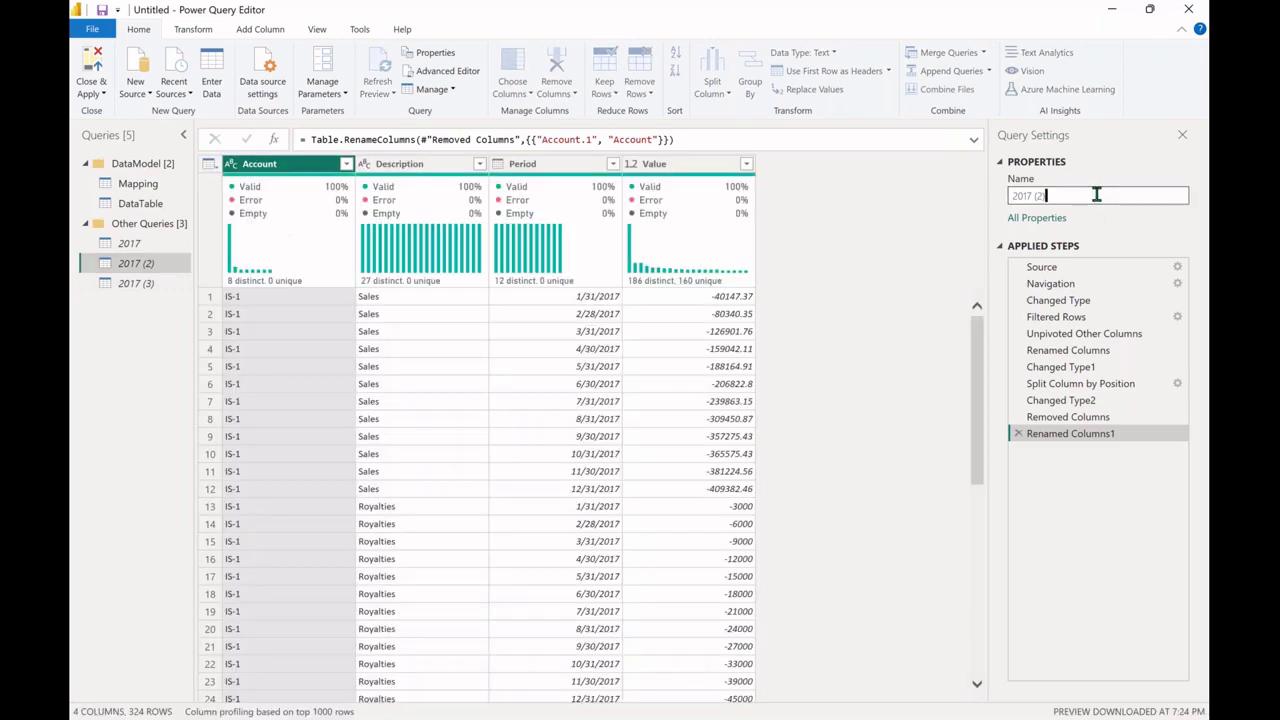
key("BackSpace")
key("BackSpace")
key("BackSpace")
key("BackSpace")
type("8")
key("Return")
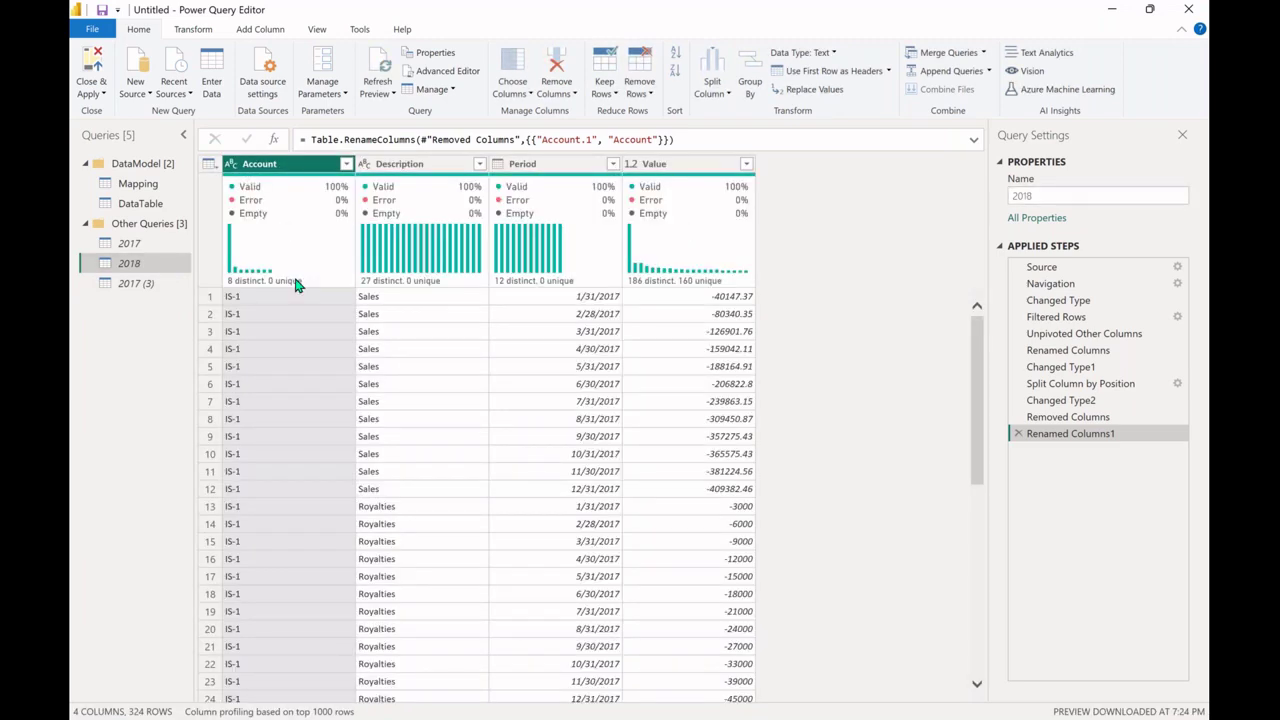
left_click(135, 283)
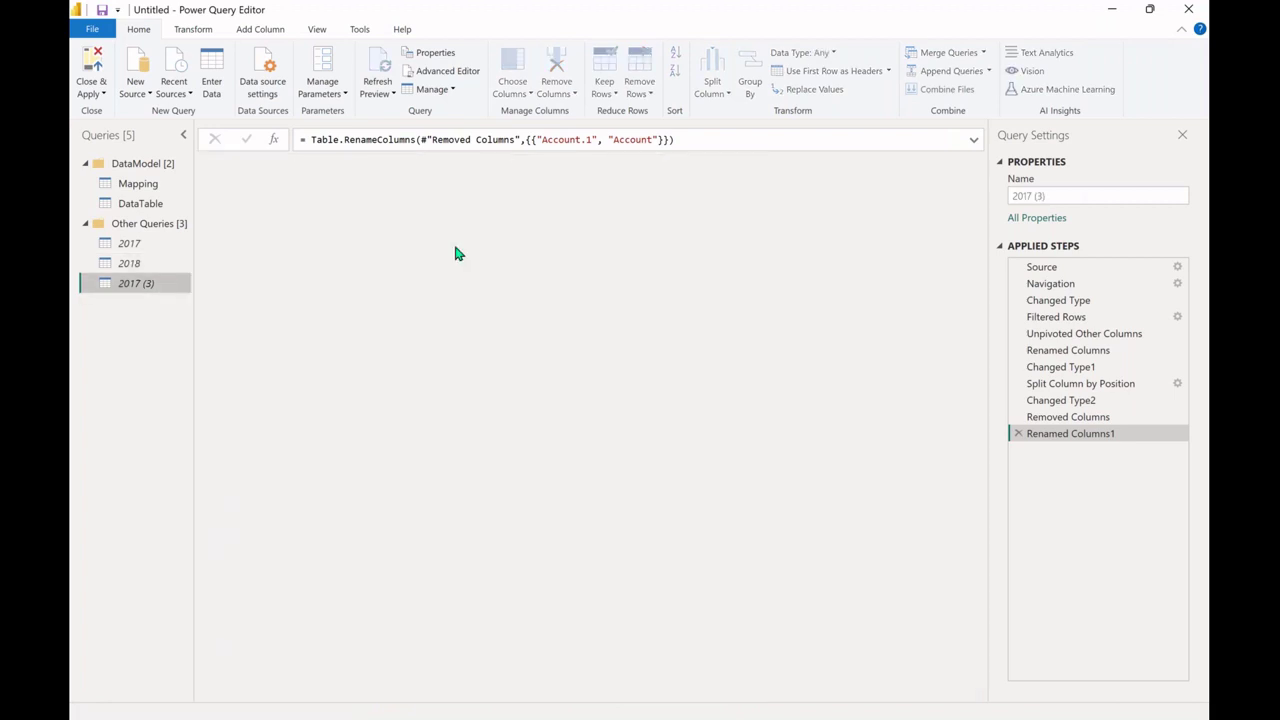
left_click(1088, 195)
key("BackSpace")
key("BackSpace")
key("BackSpace")
key("BackSpace")
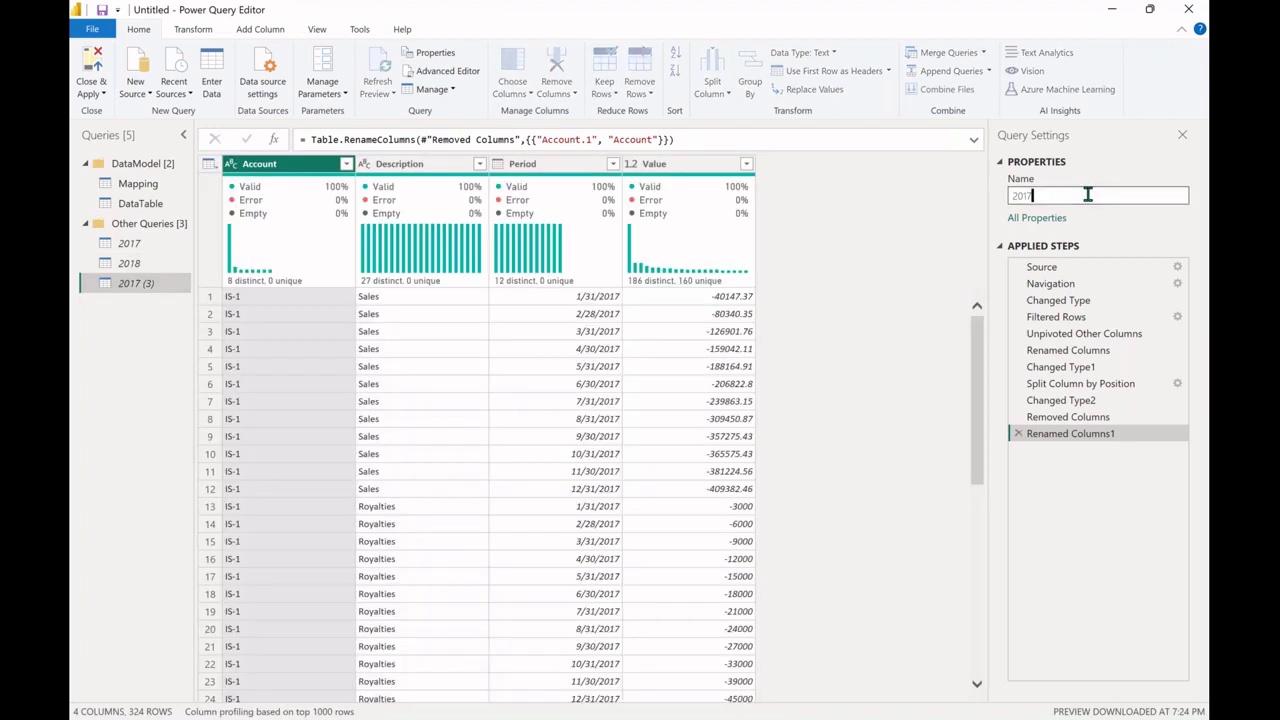
type("9")
key("Return")
left_click(142, 270)
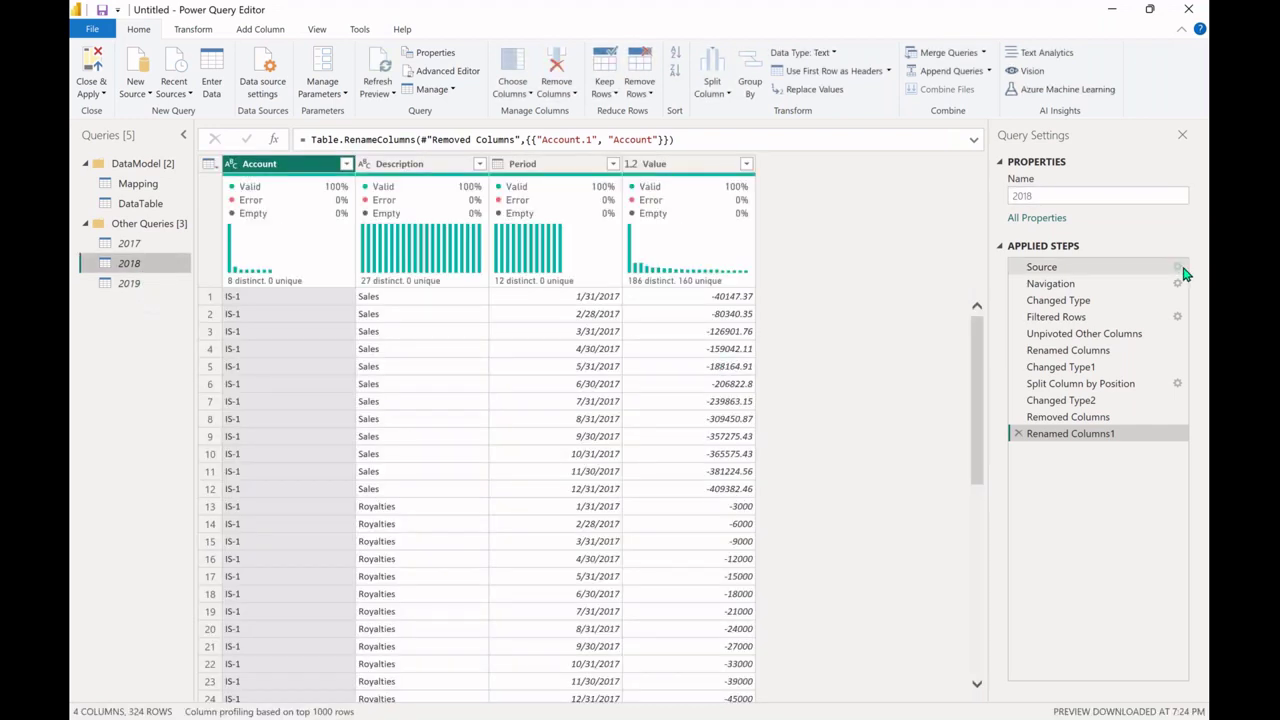
Repoint the 2018 query's Source step to 2018 P&L.xlsx in the Profit & Loss Mapping Model folder.
left_click(1183, 274)
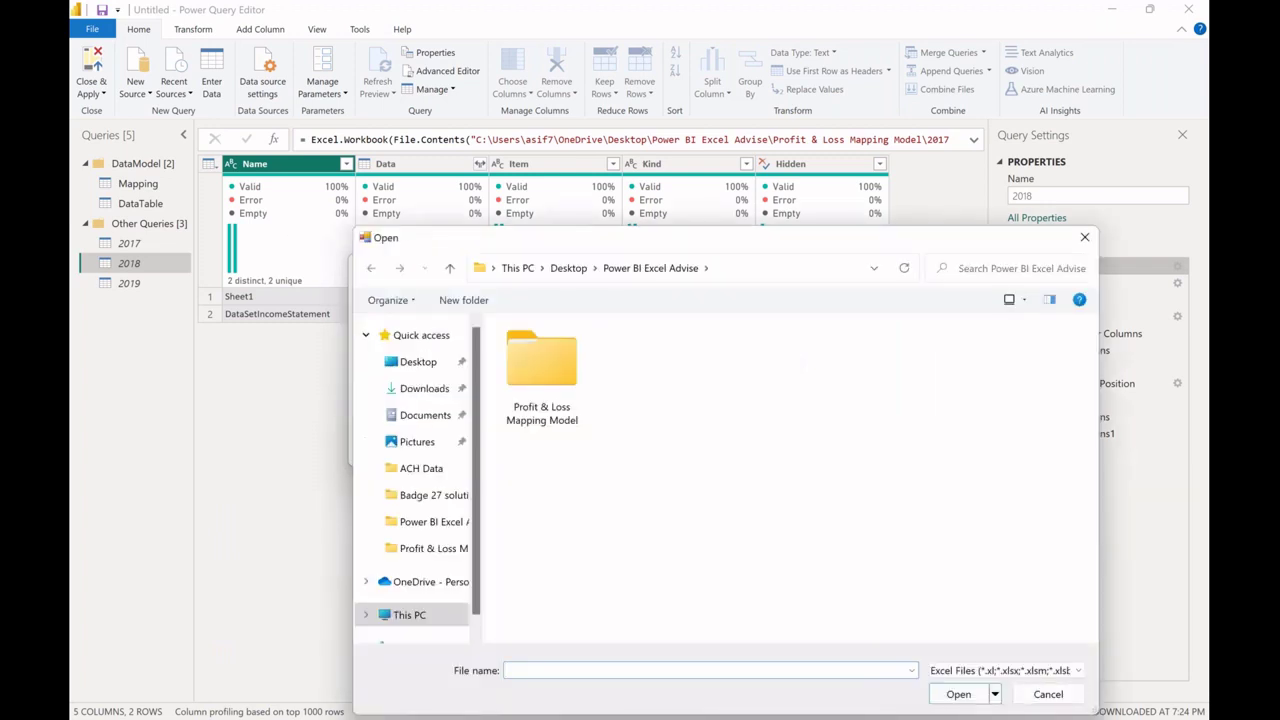
left_click(550, 370)
double_click(550, 370)
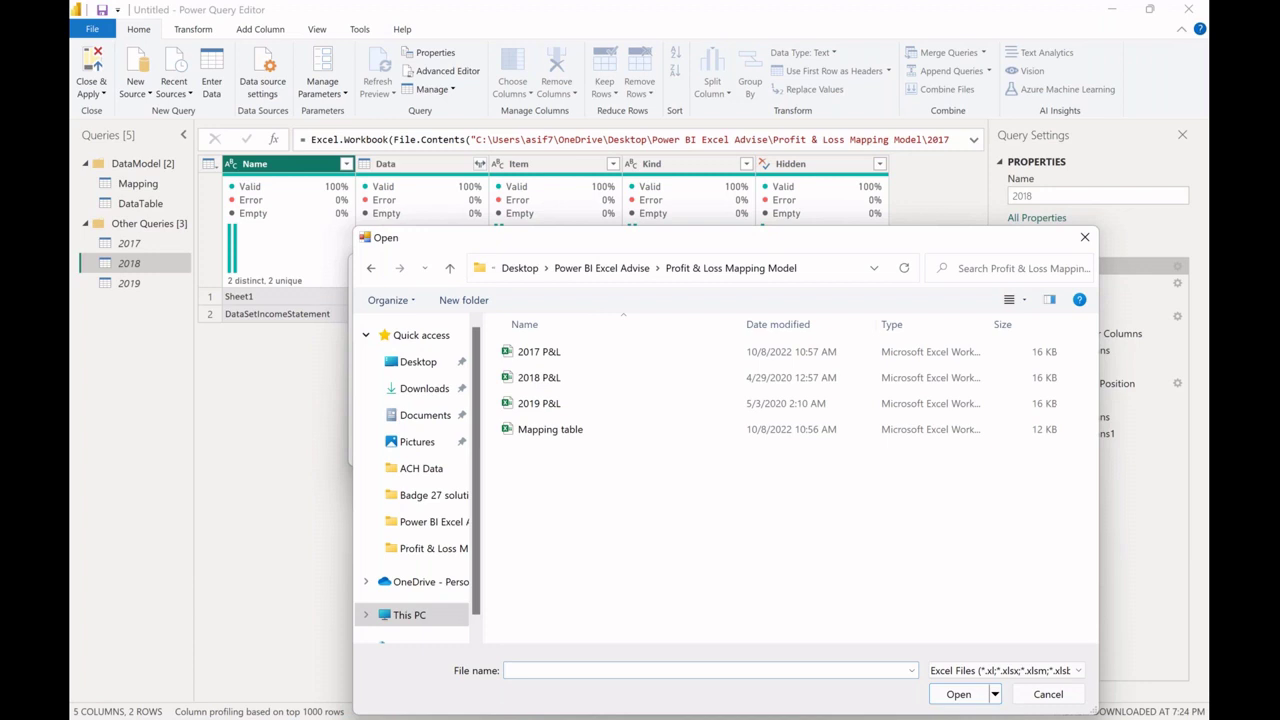
double_click(540, 378)
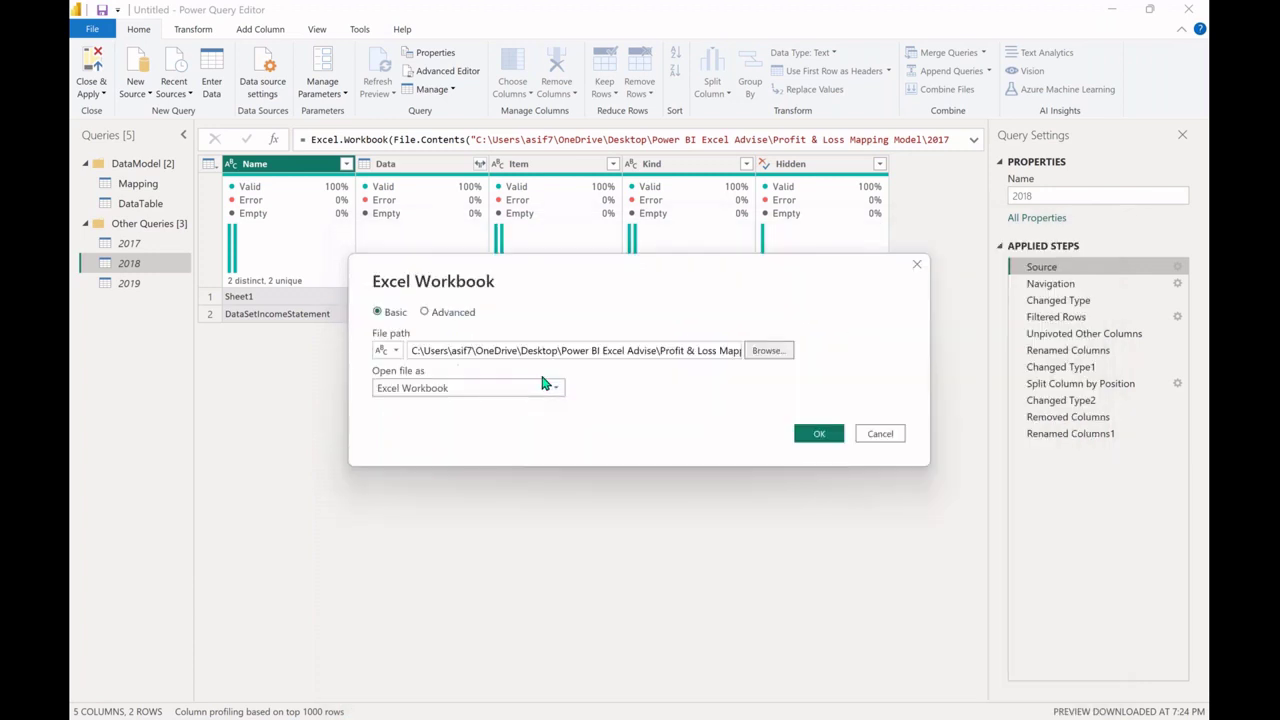
left_click(814, 434)
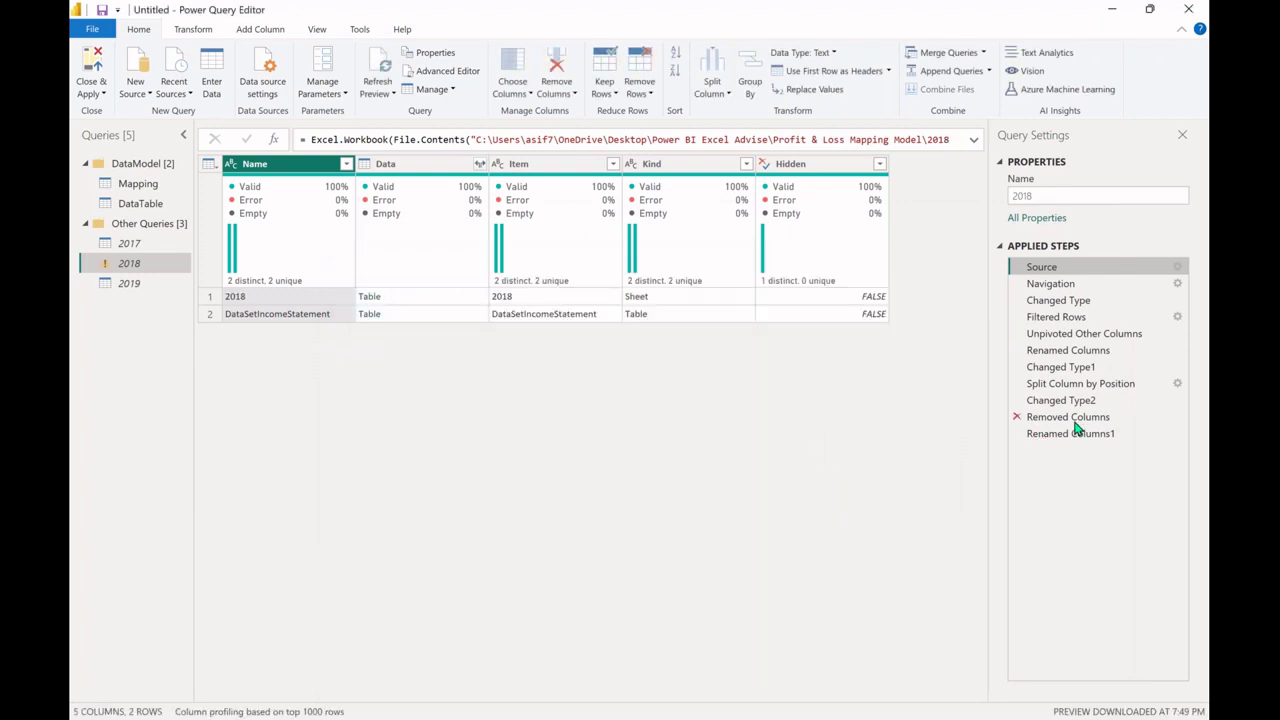
left_click(1058, 434)
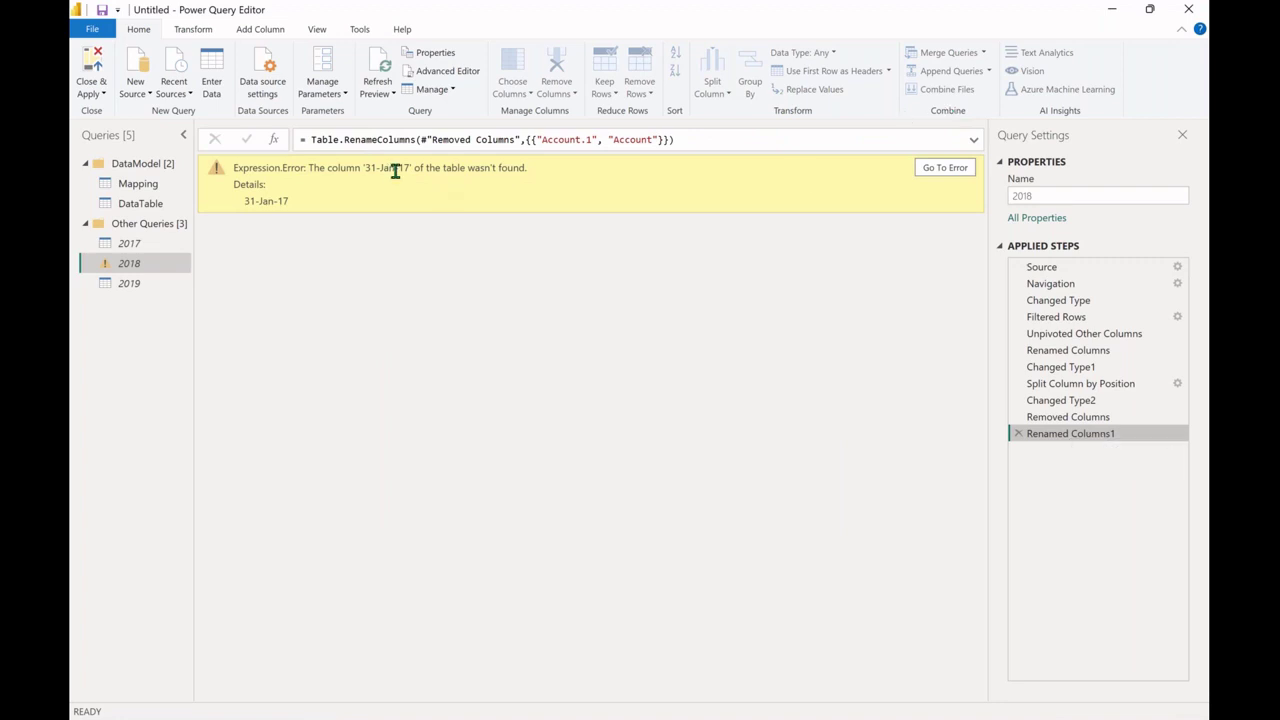
Open the 2018 query's M code in the Advanced Editor and select all of it.
left_click_drag(393, 170, 398, 170)
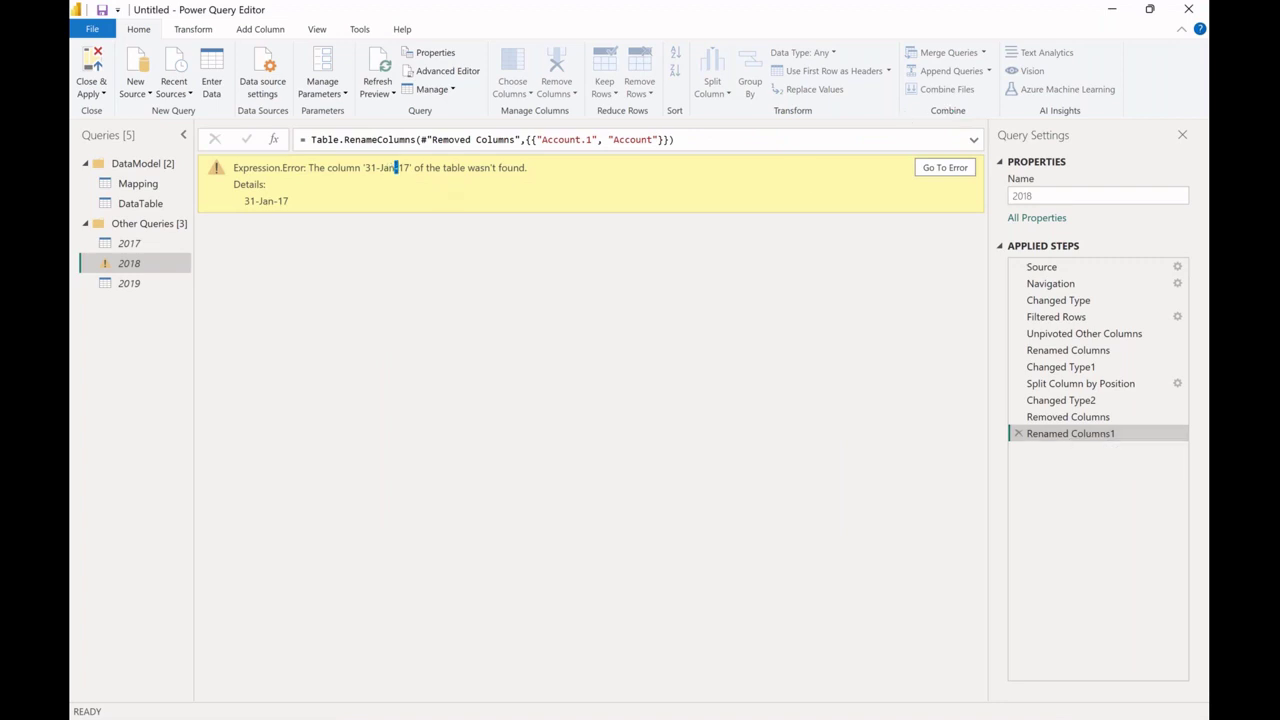
left_click(315, 30)
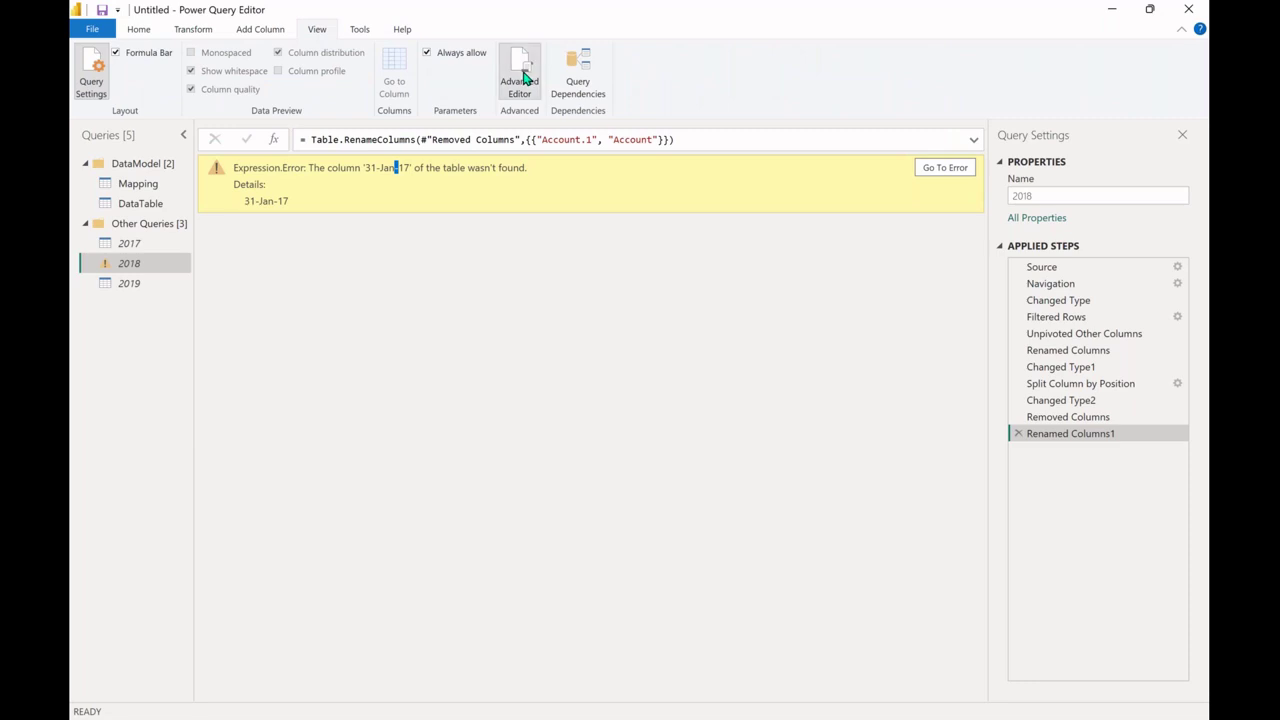
left_click(524, 78)
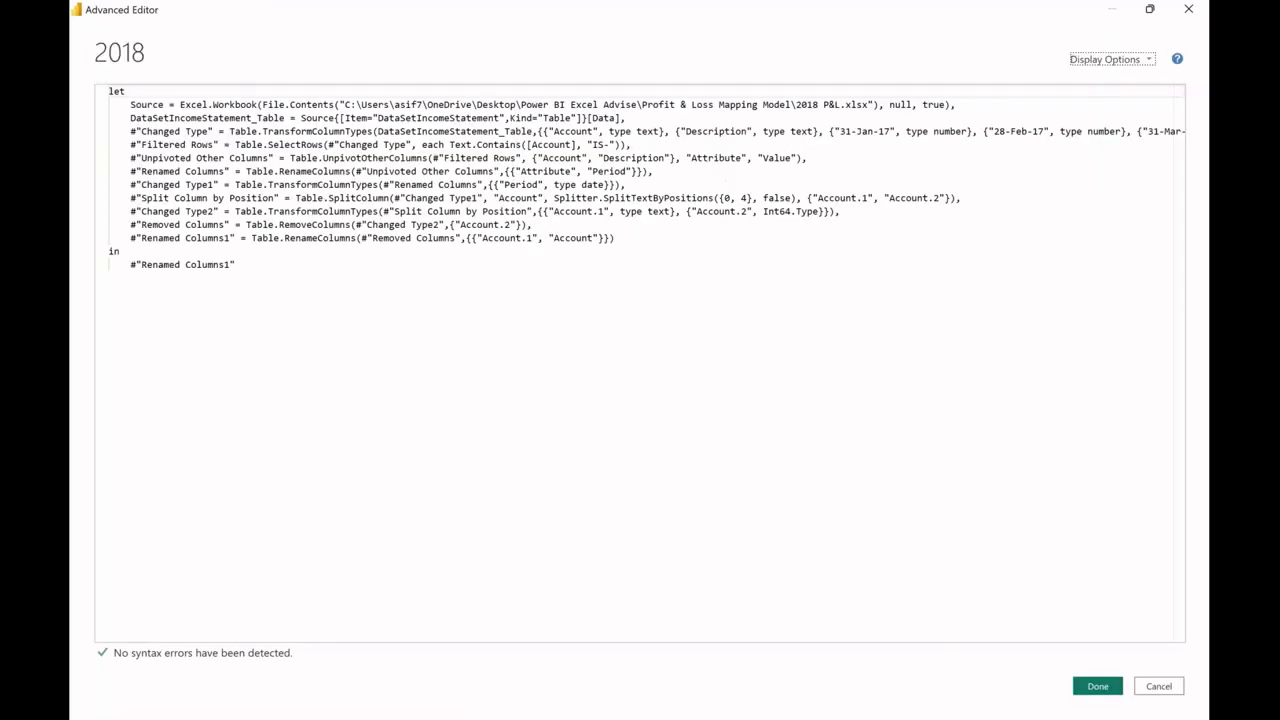
key("ctrl+a")
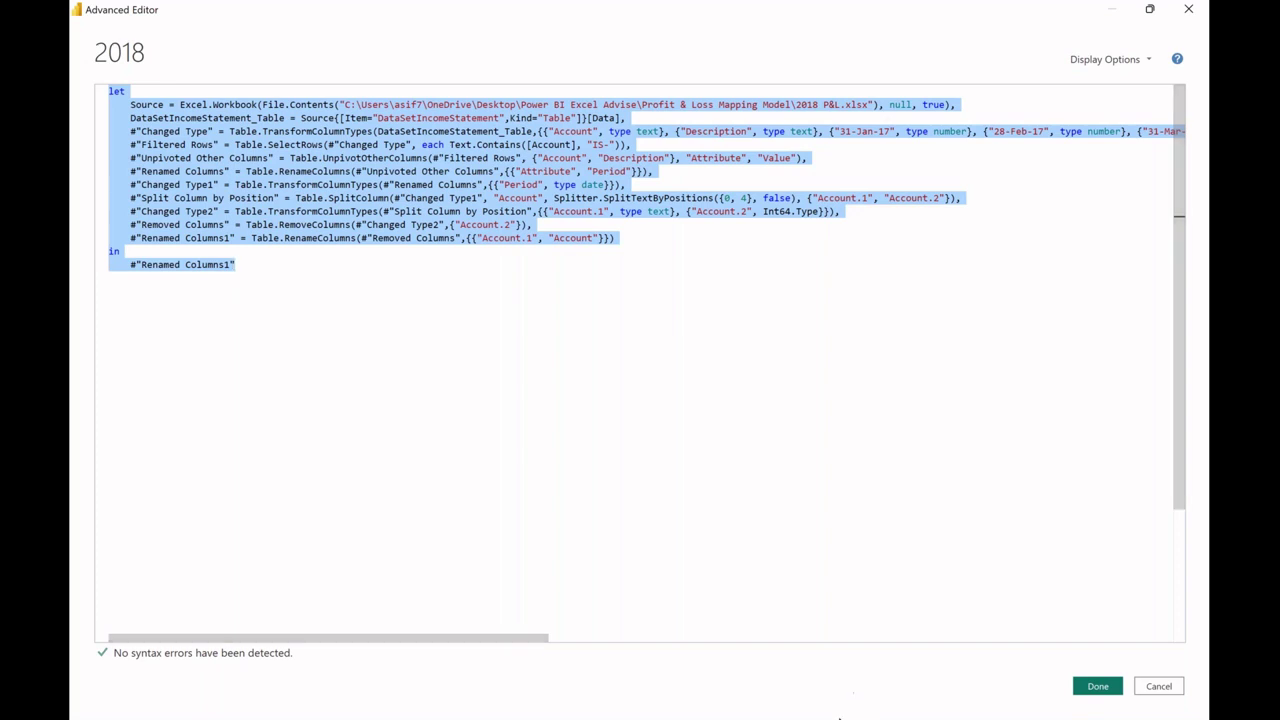
key("alt+Tab")
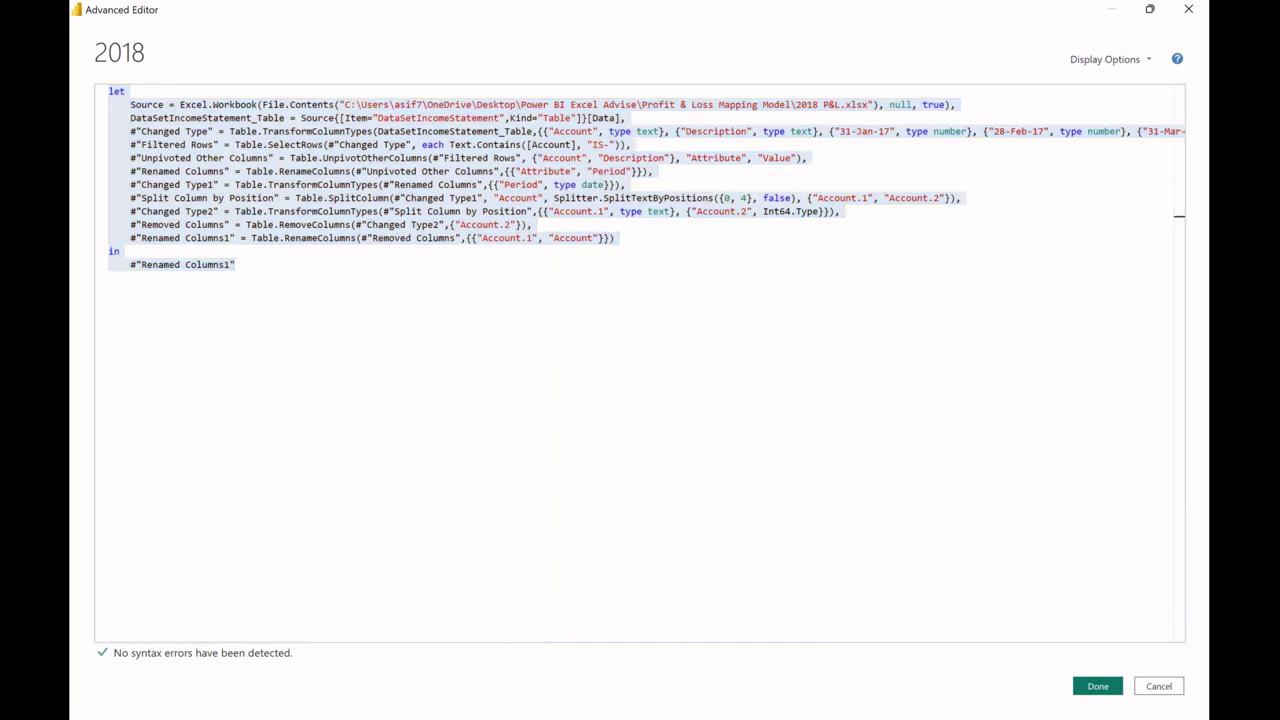
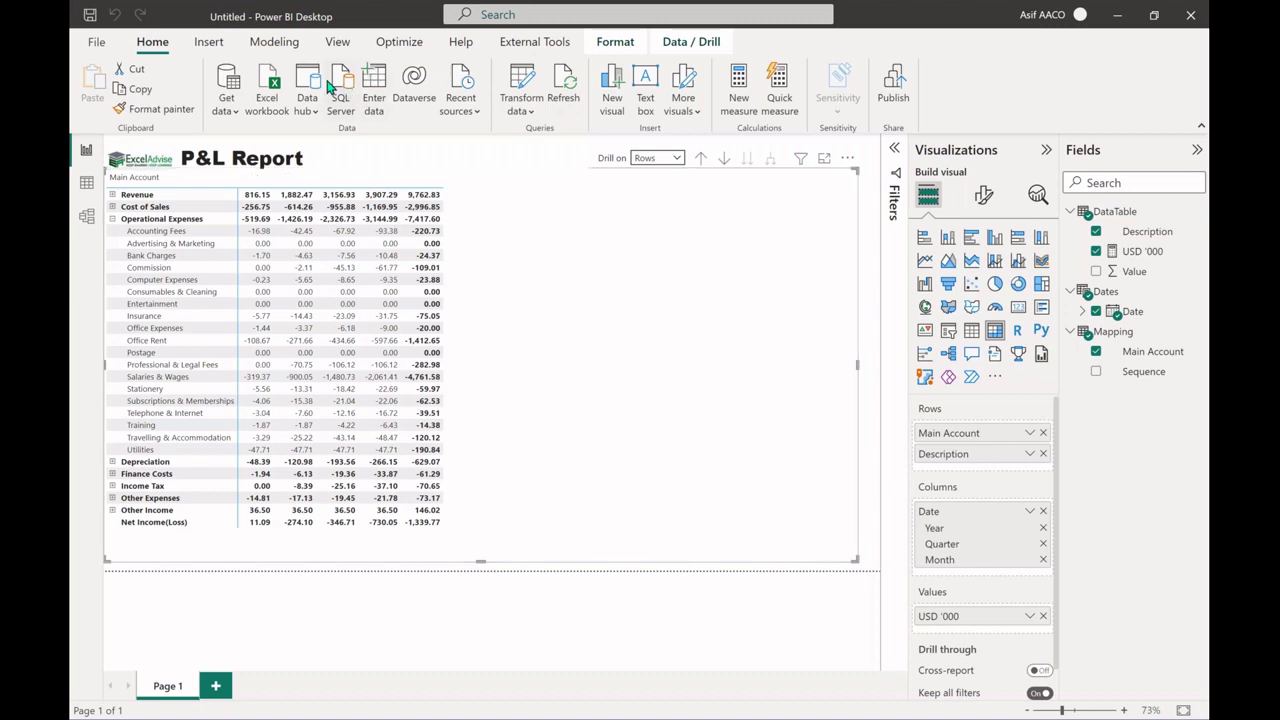
Refresh the data, set matrix drilling to columns back at quarter level, and narrow the matrix.
left_click(565, 84)
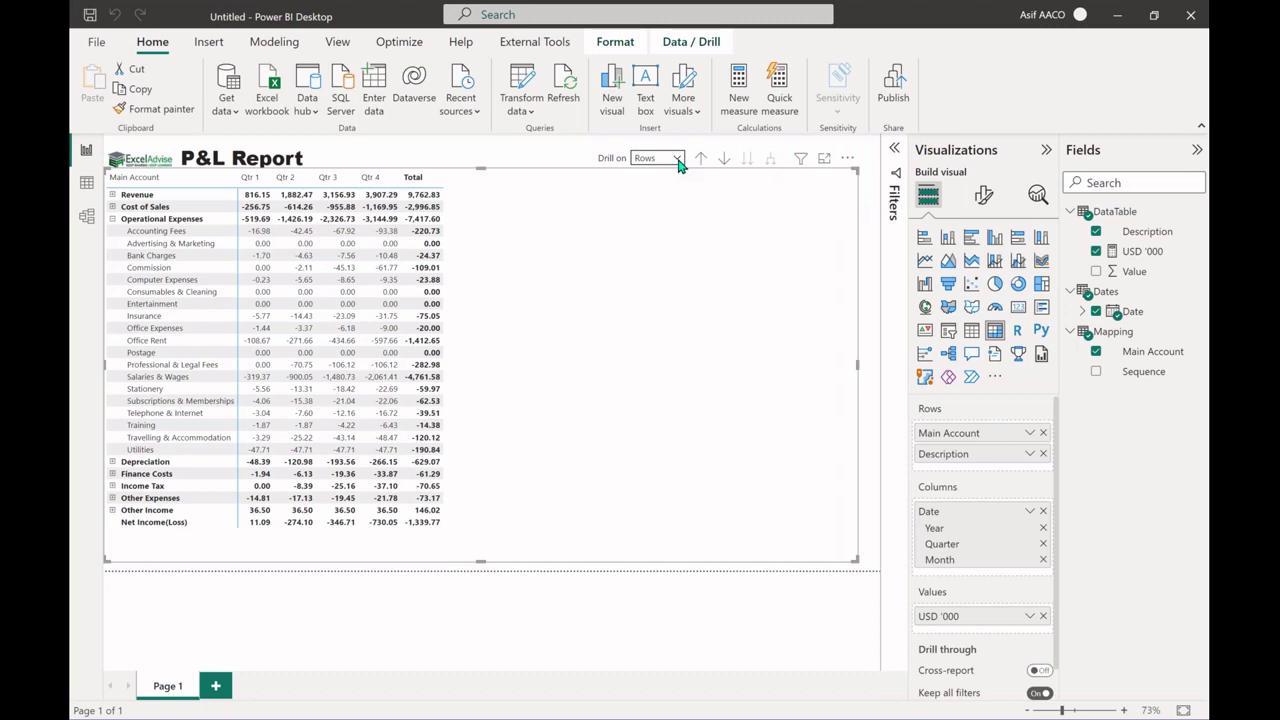
left_click(772, 156)
left_click(748, 158)
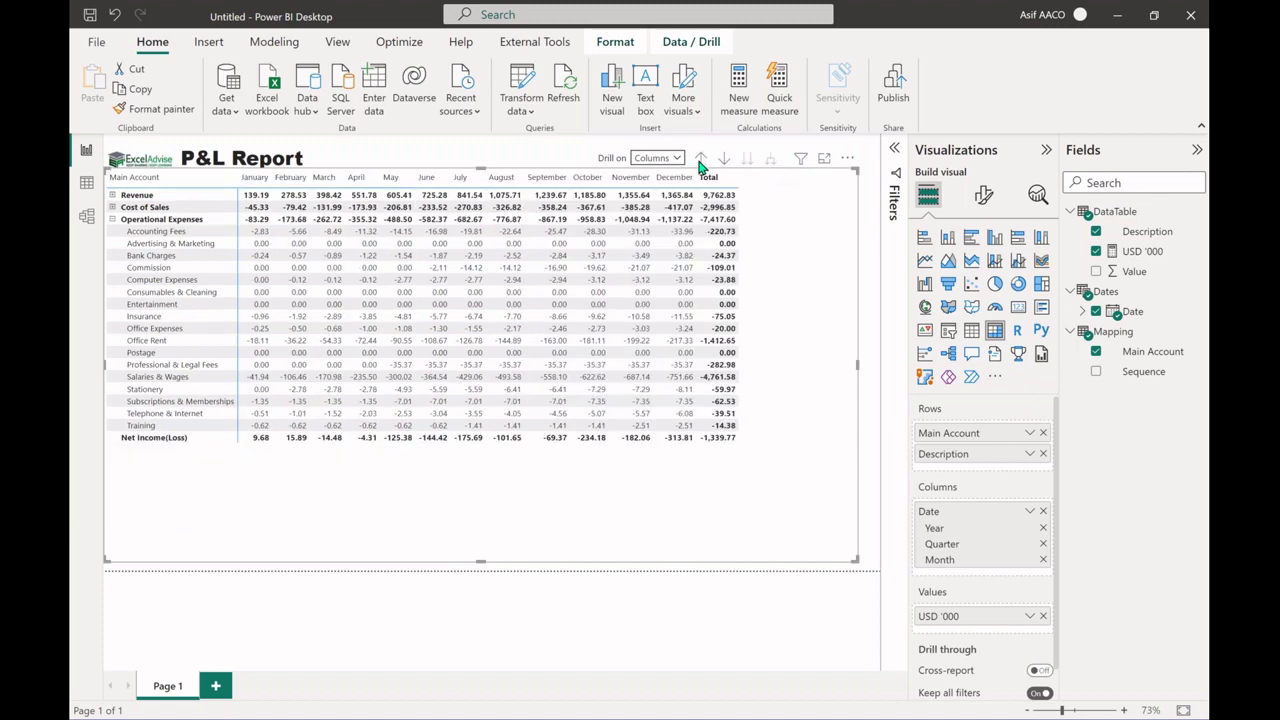
left_click(700, 157)
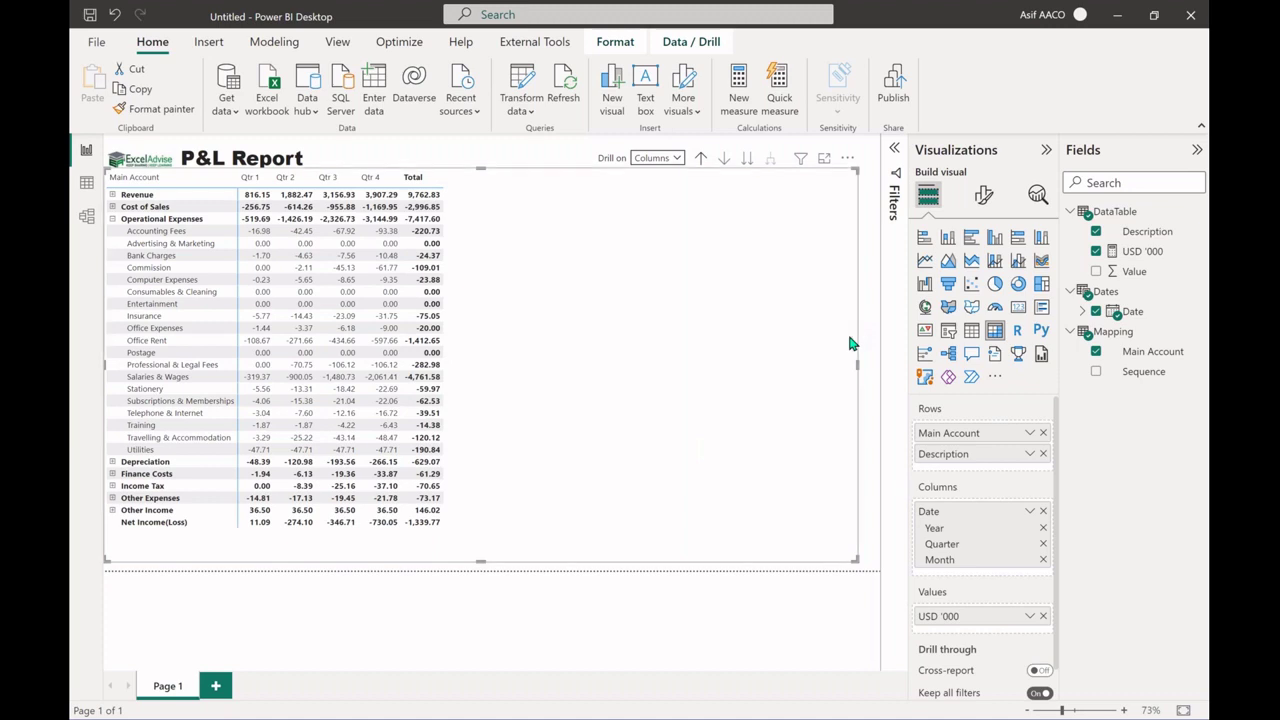
left_click_drag(815, 366, 816, 366)
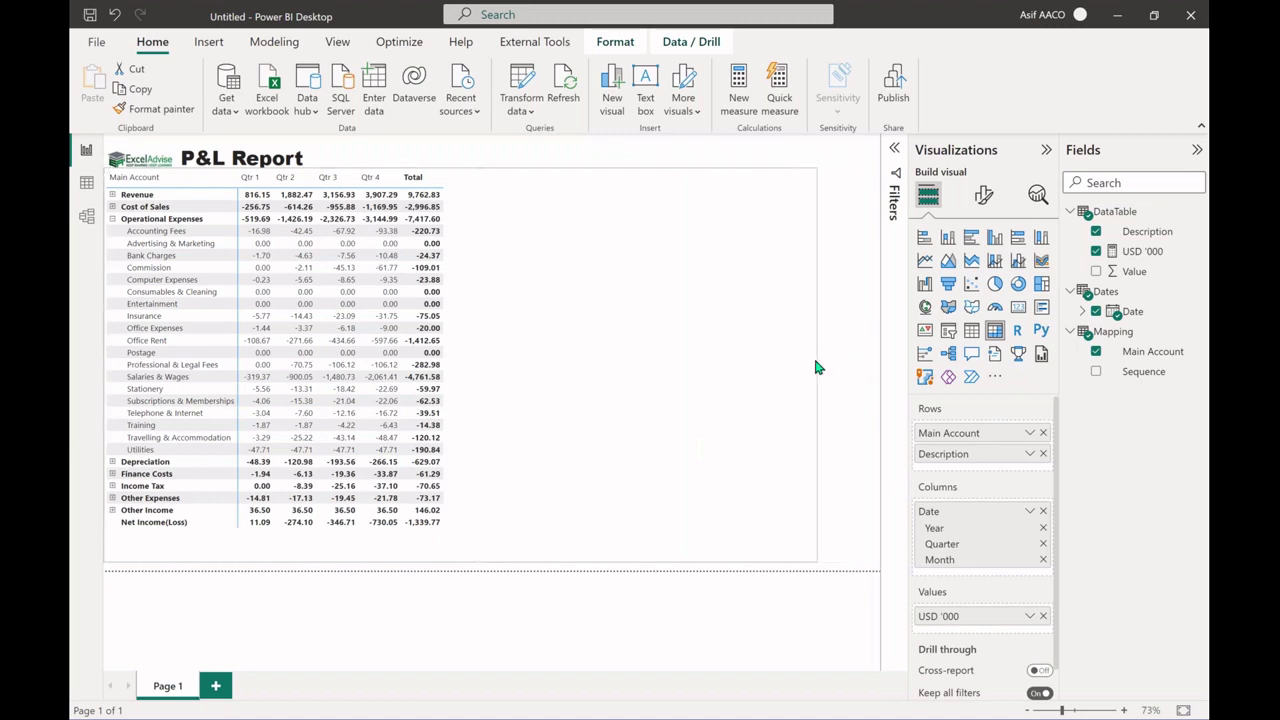
left_click(88, 186)
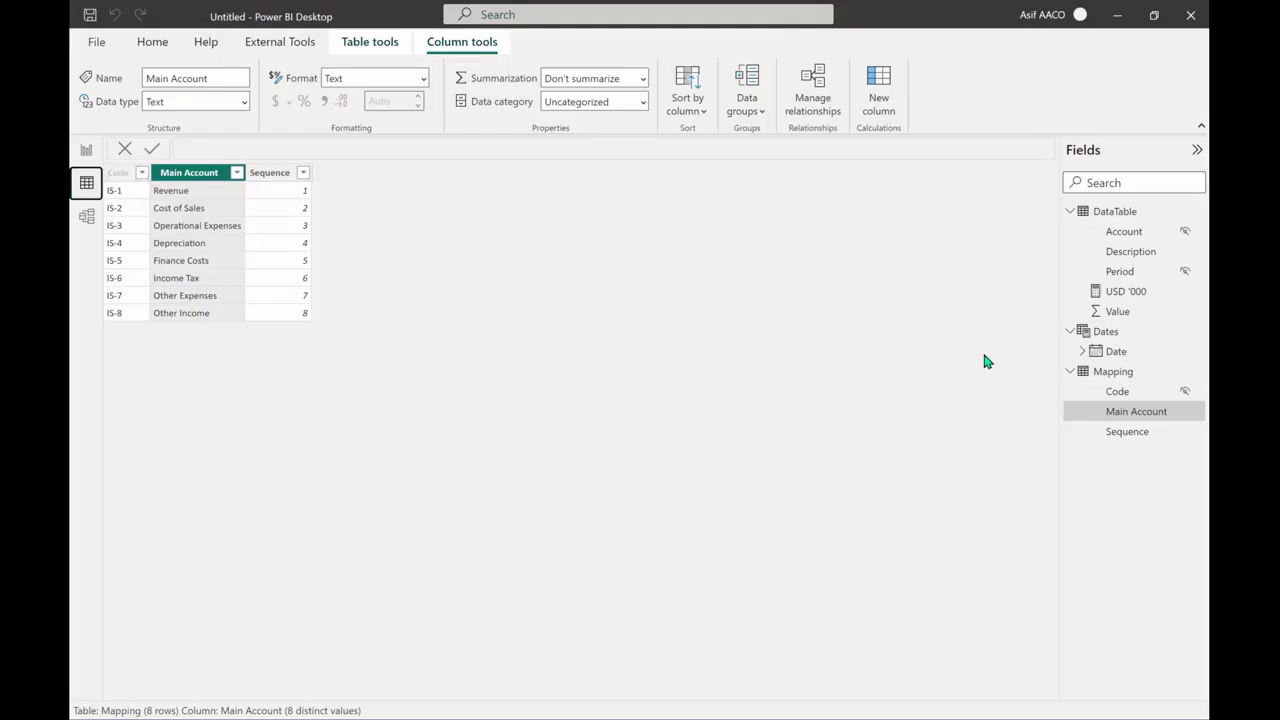
left_click(1115, 212)
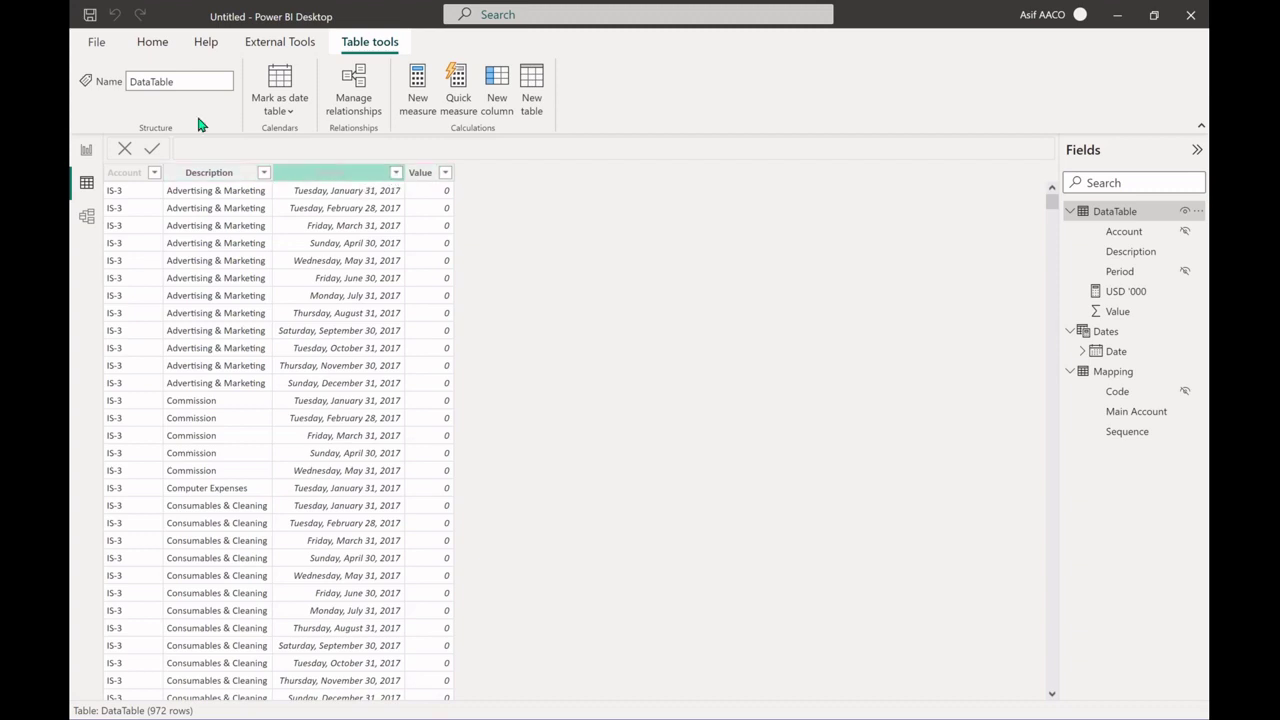
left_click(153, 42)
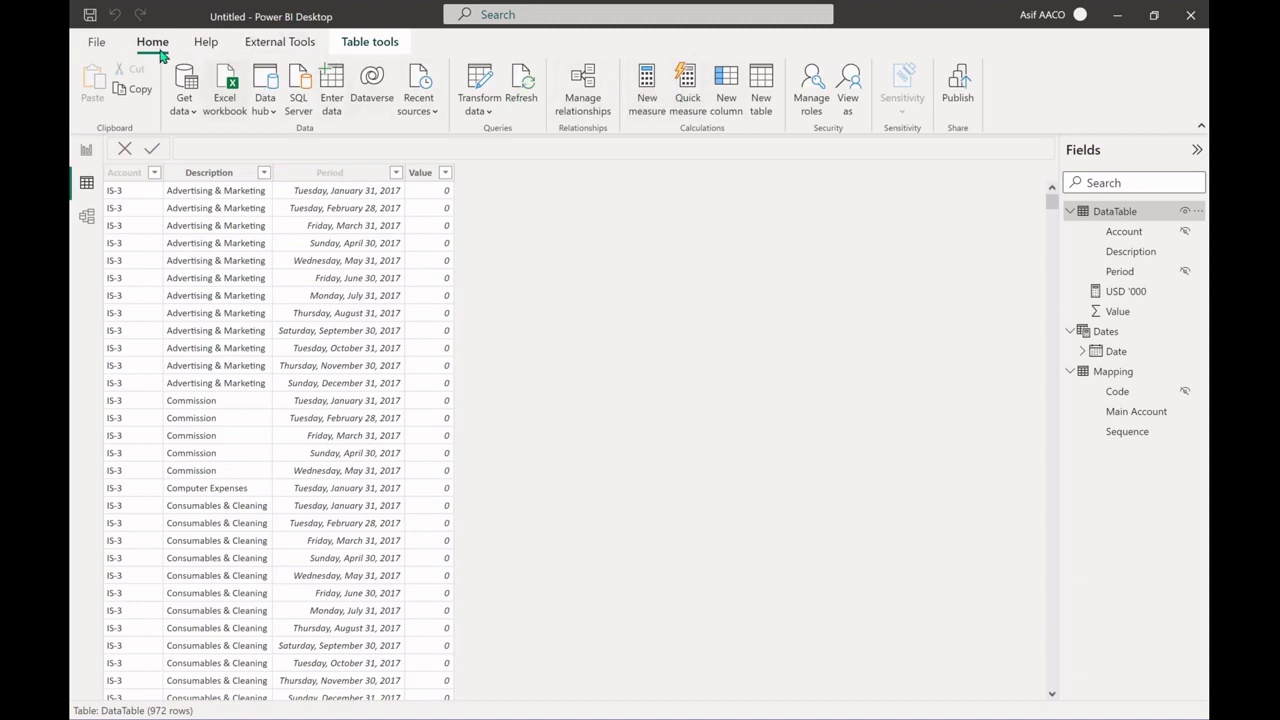
left_click(88, 150)
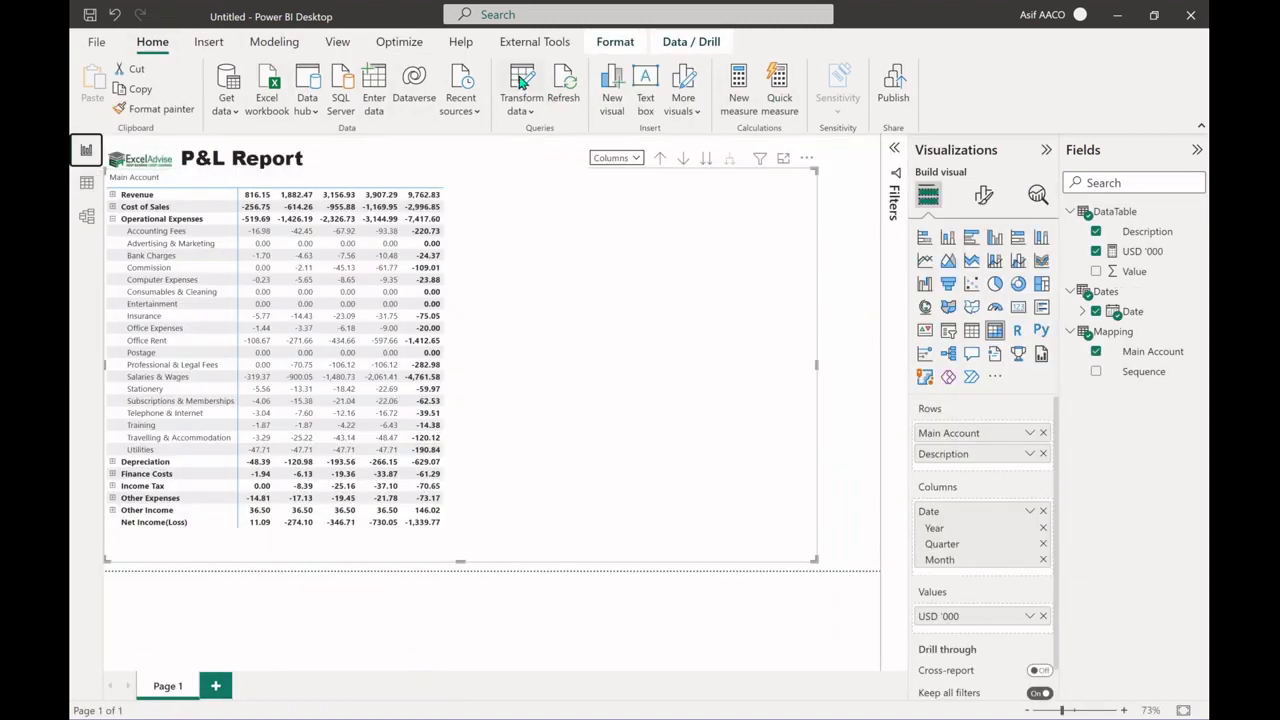
left_click(520, 83)
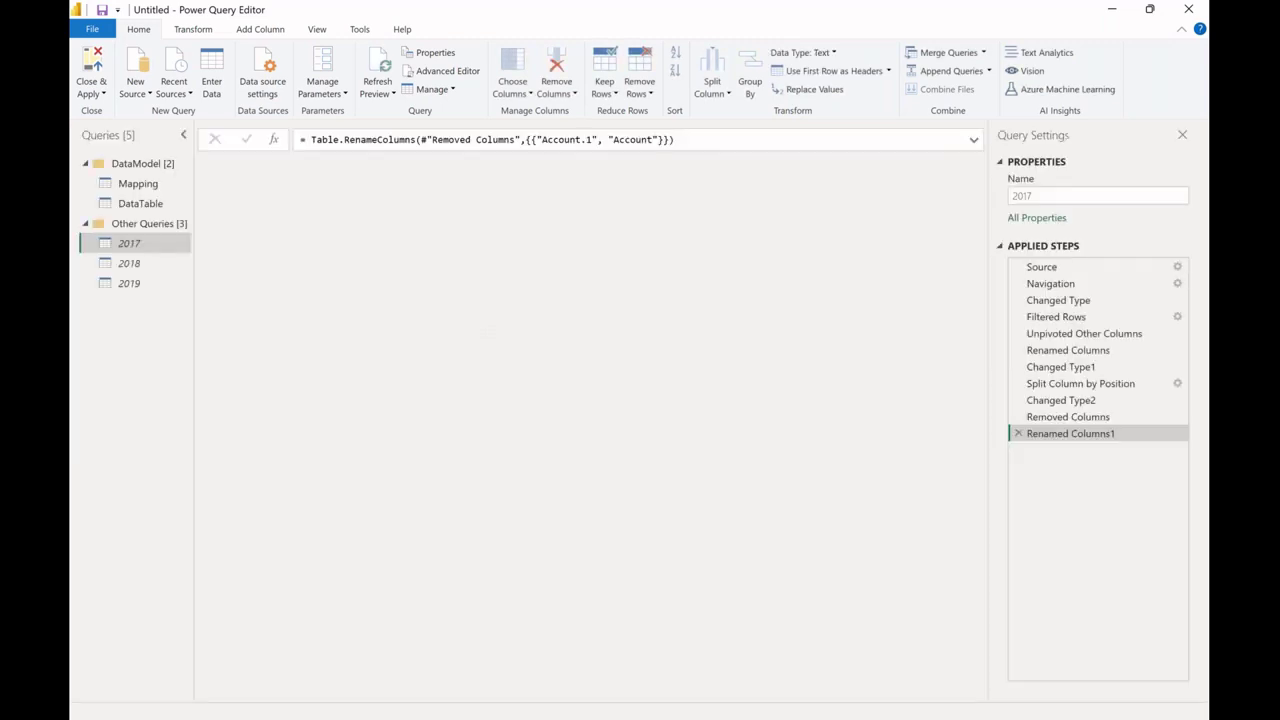
left_click(140, 203)
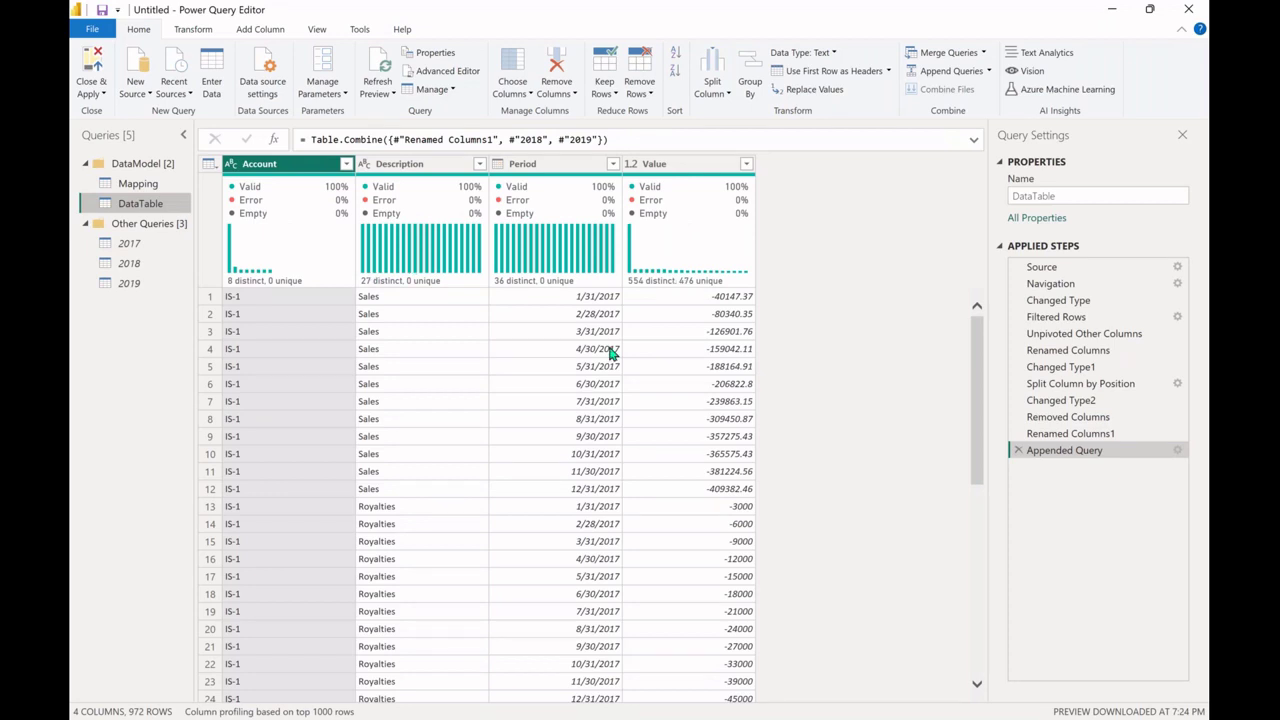
left_click(557, 170)
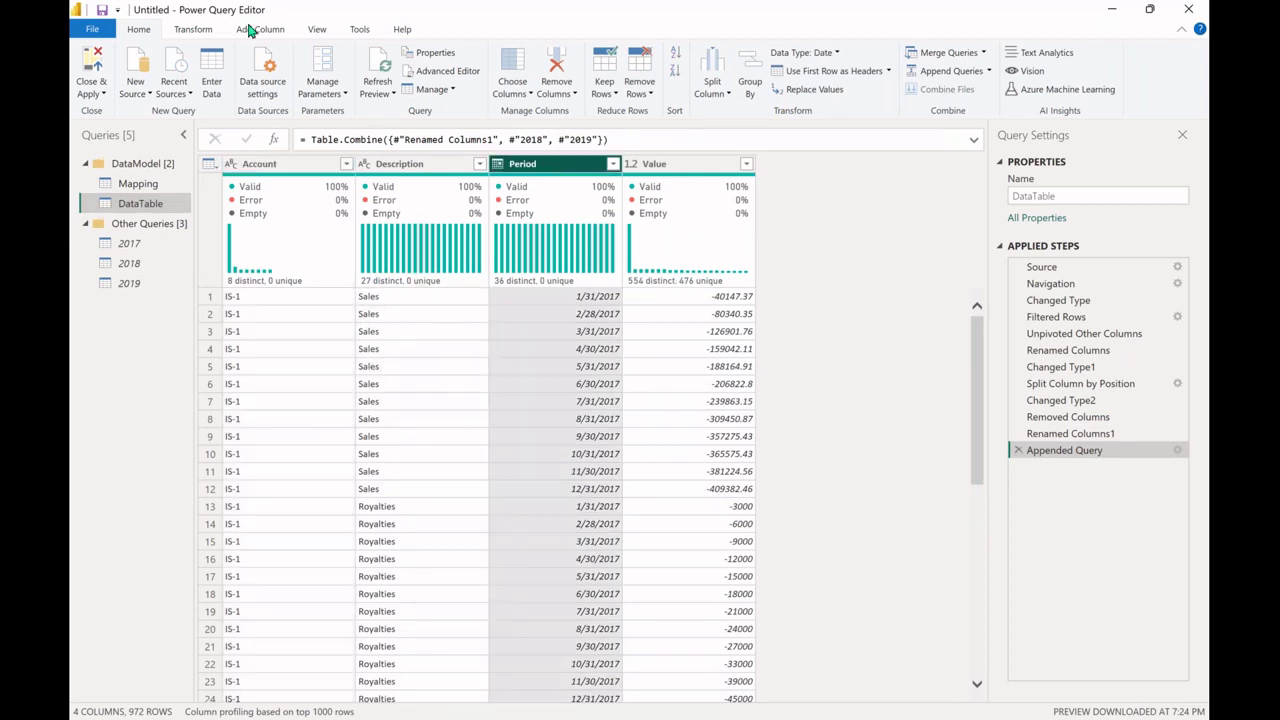
left_click(195, 29)
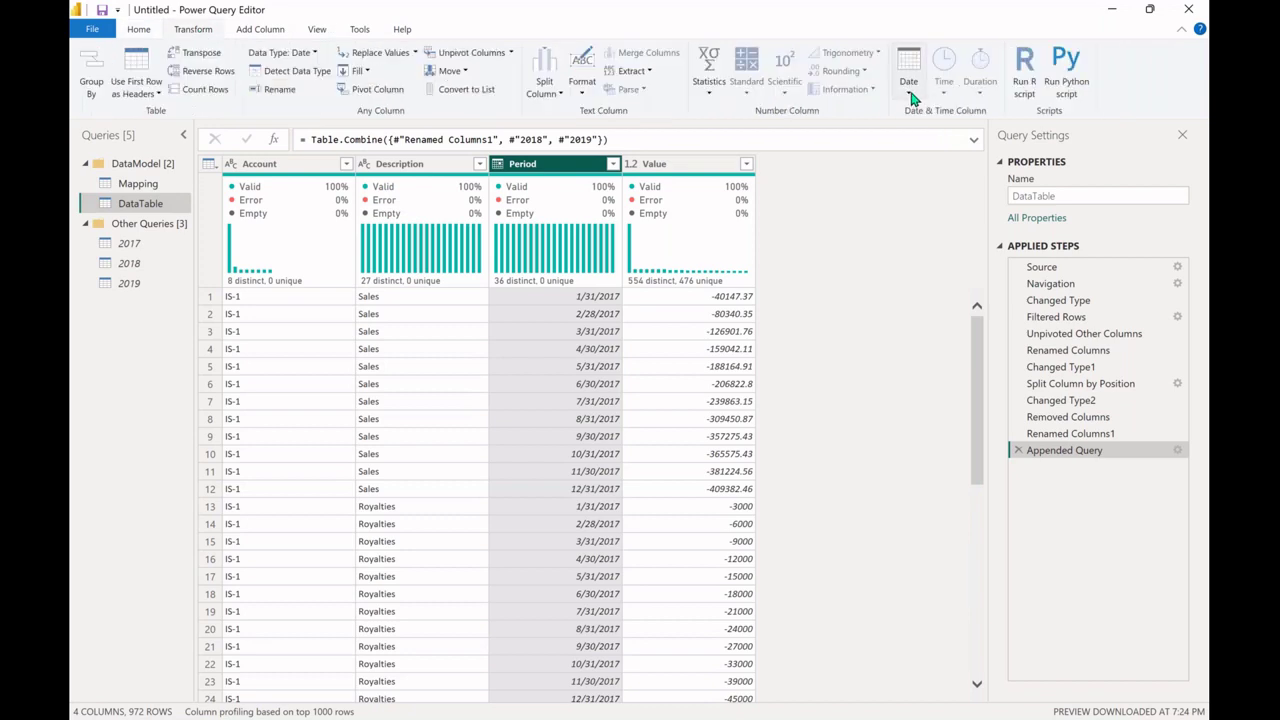
left_click(910, 94)
left_click(911, 96)
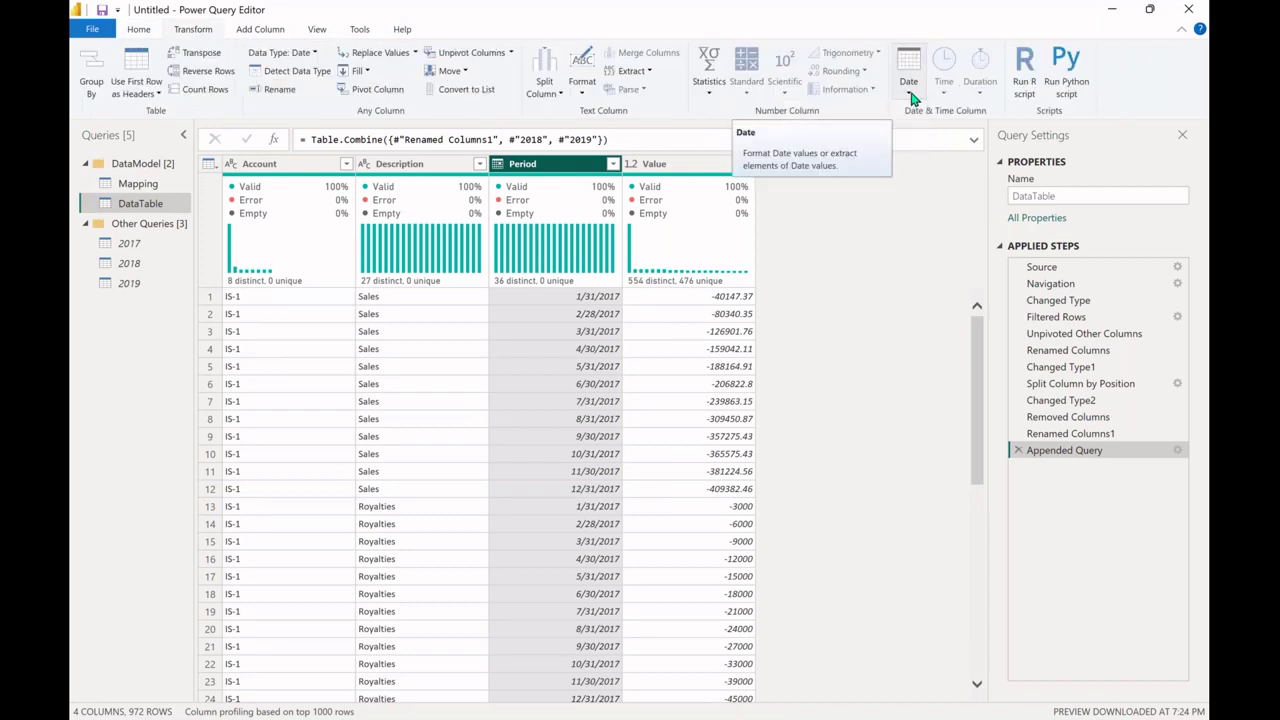
left_click(910, 92)
mouse_move(888, 171)
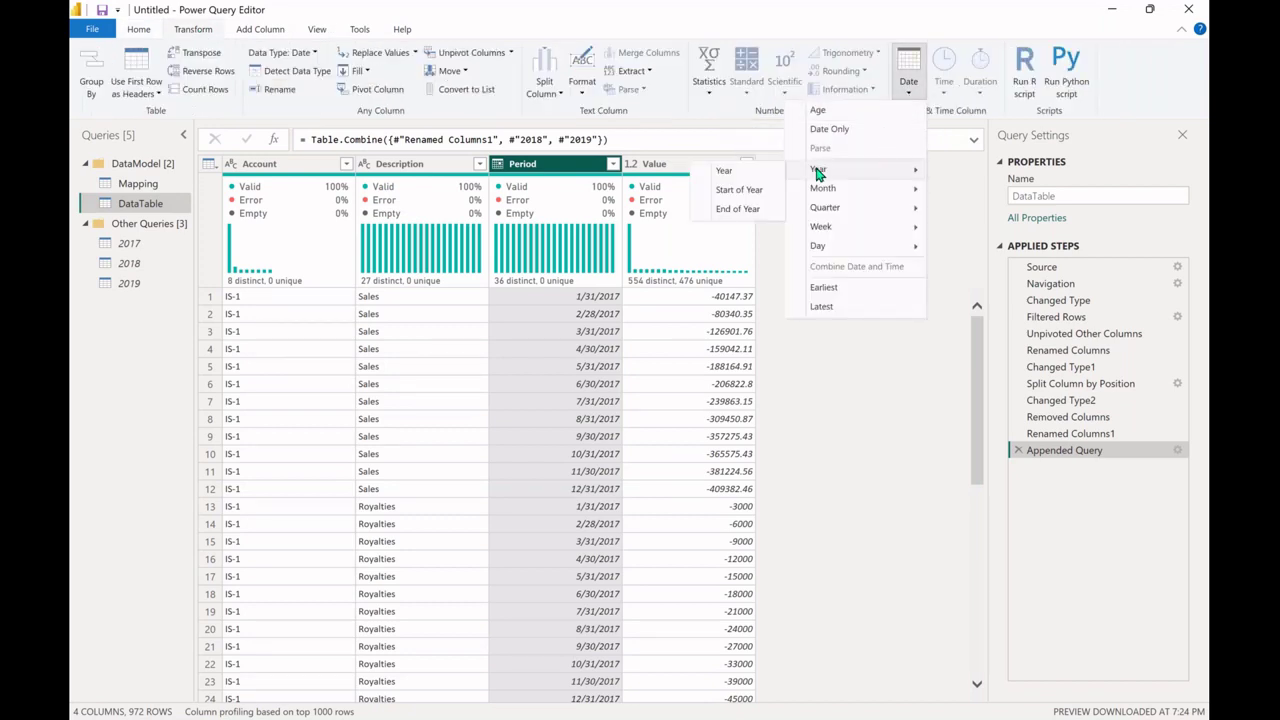
left_click(724, 171)
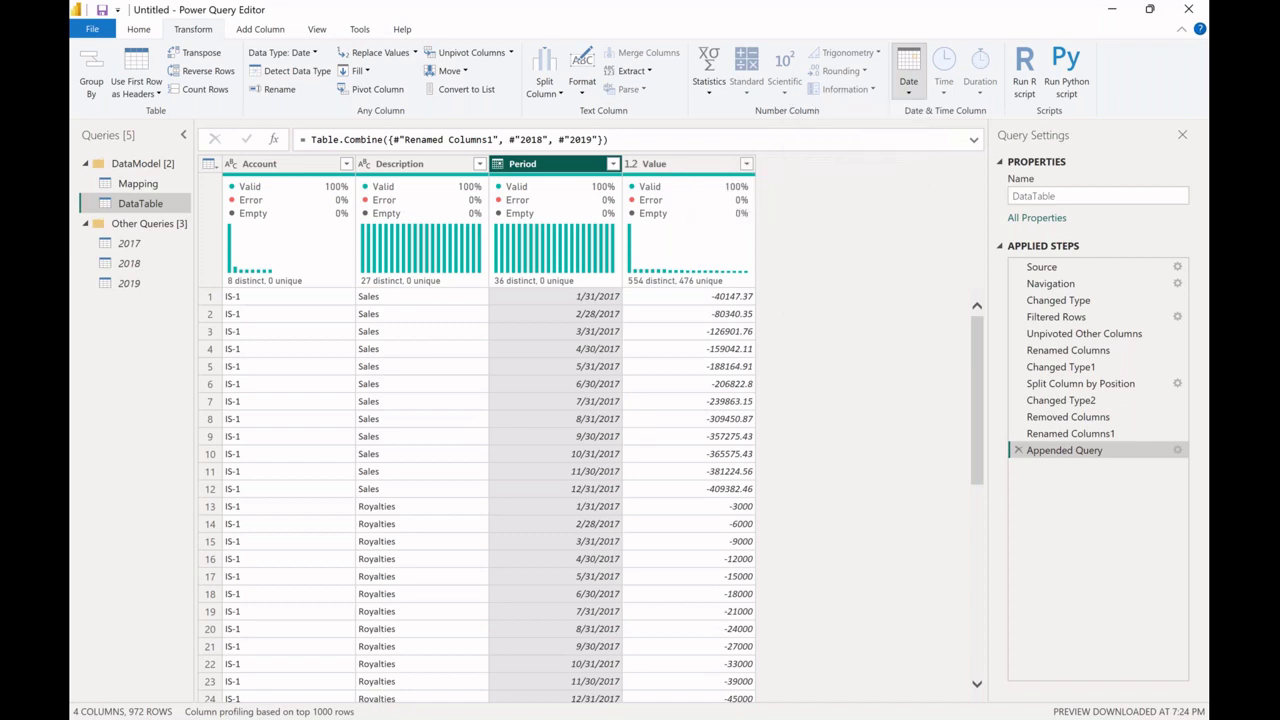
left_click(612, 163)
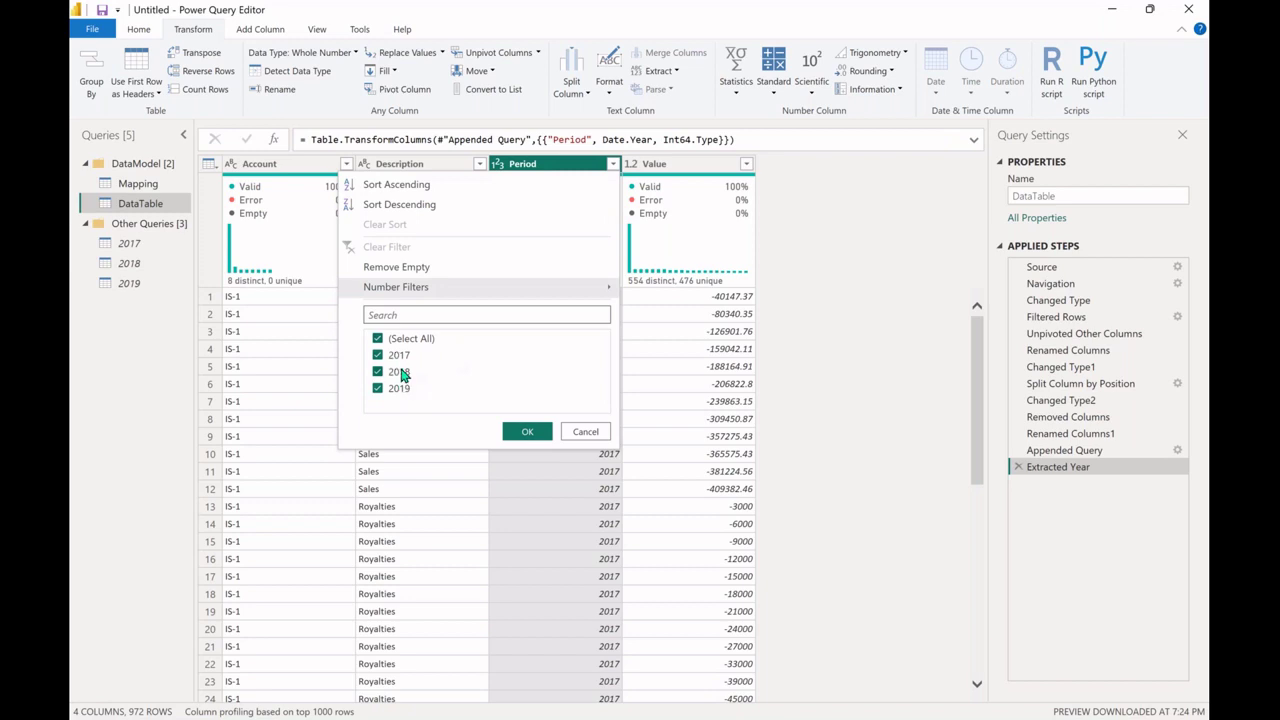
left_click(378, 355)
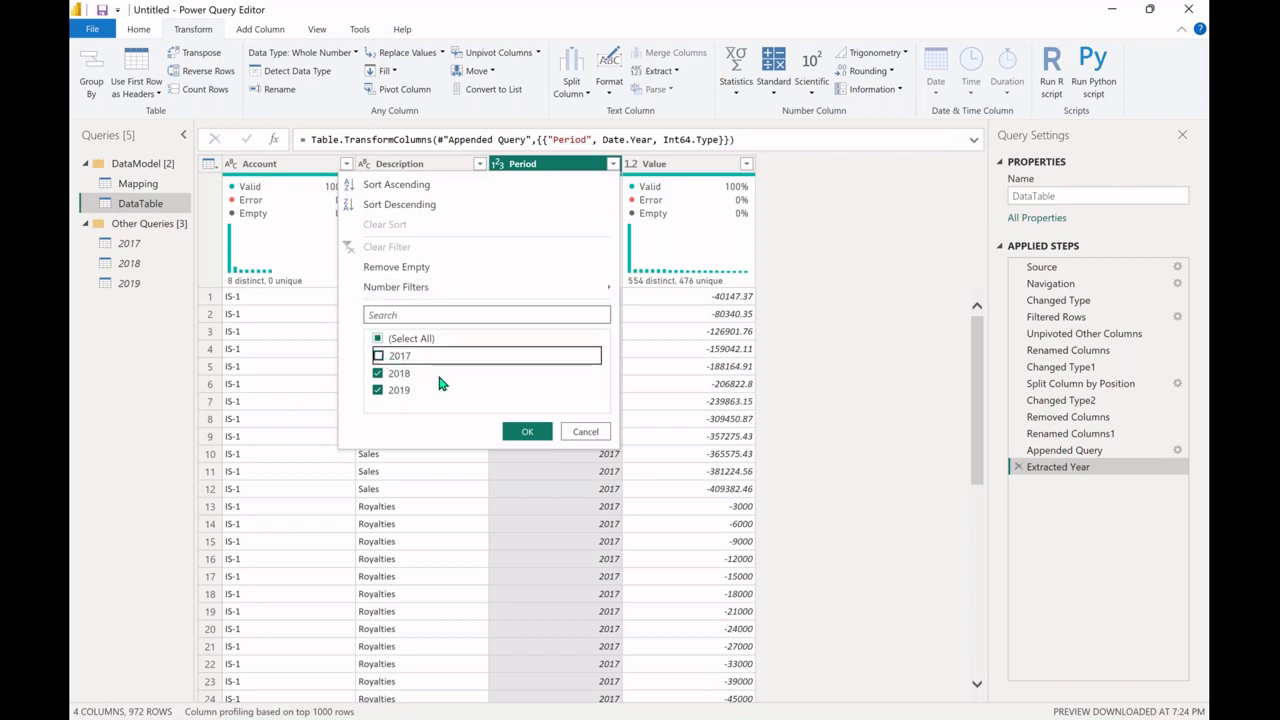
left_click(527, 432)
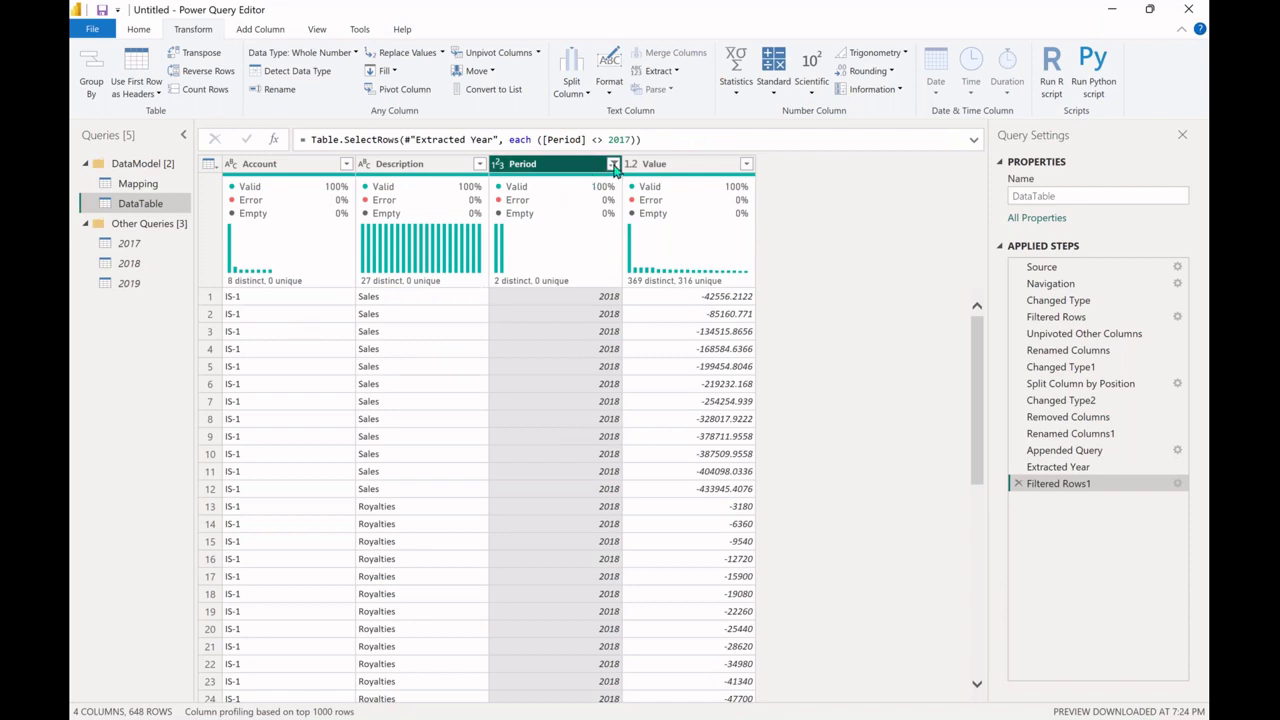
left_click(1018, 484)
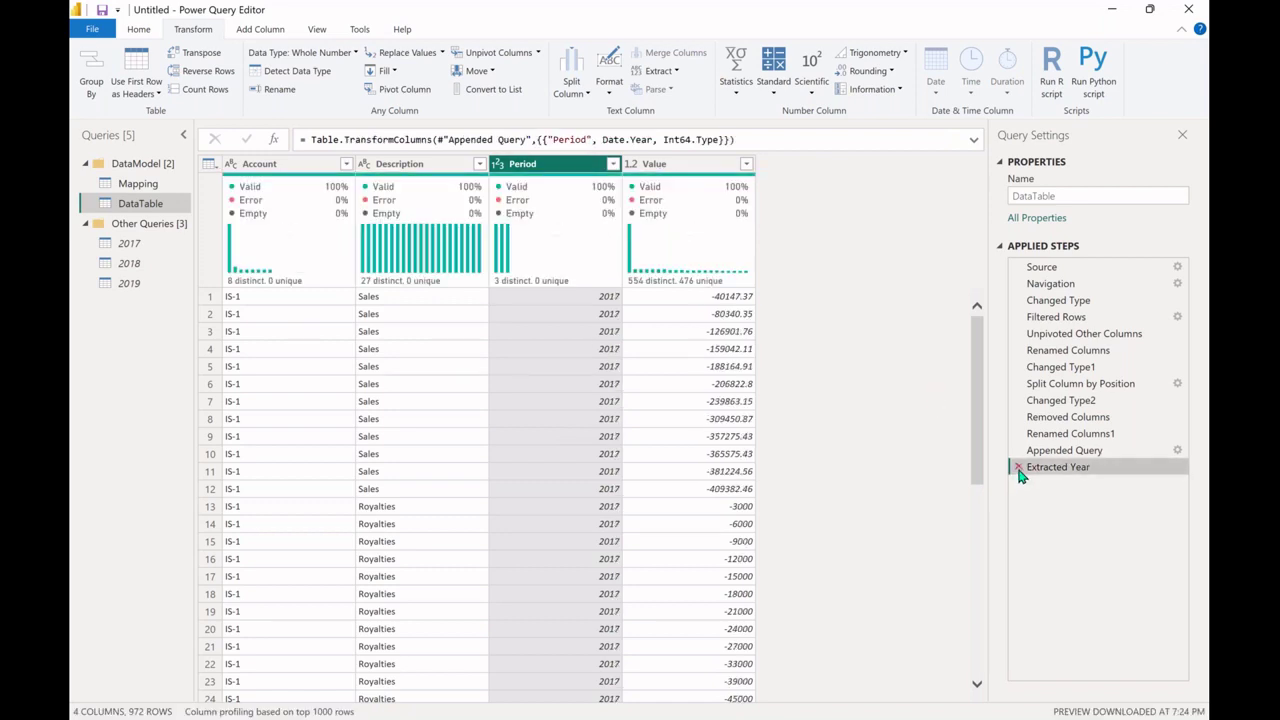
left_click(1018, 467)
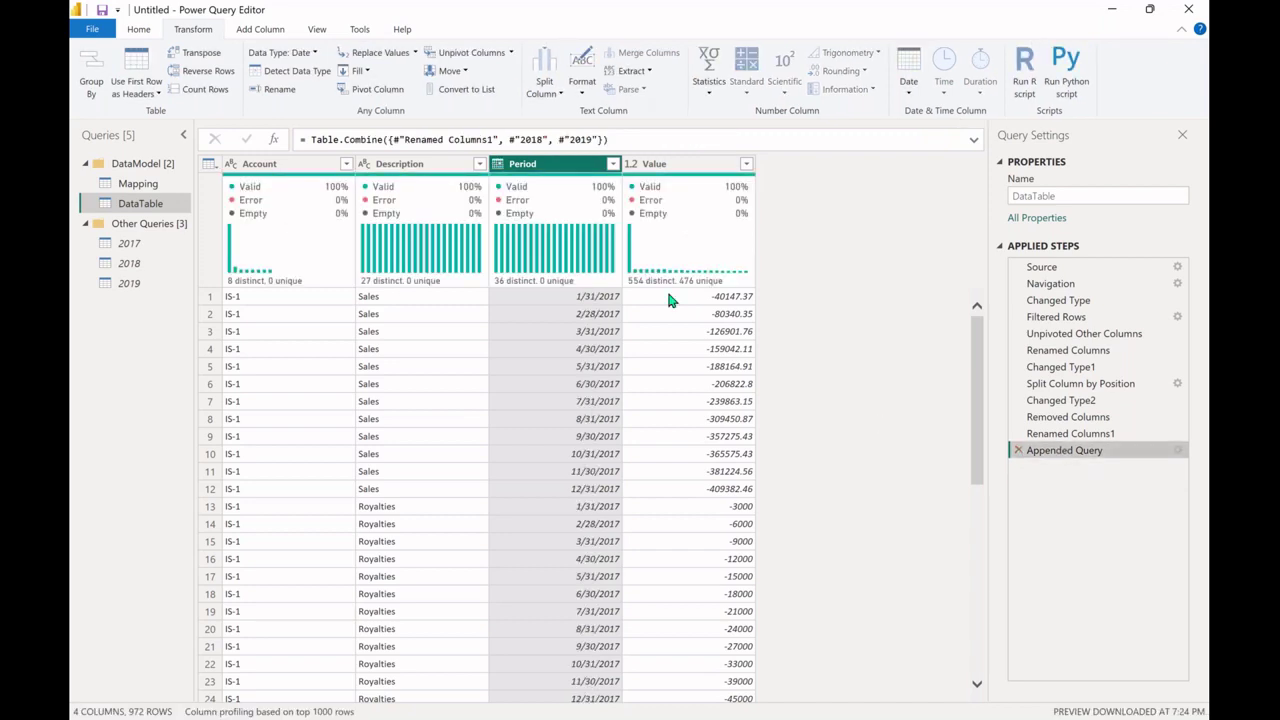
left_click(138, 32)
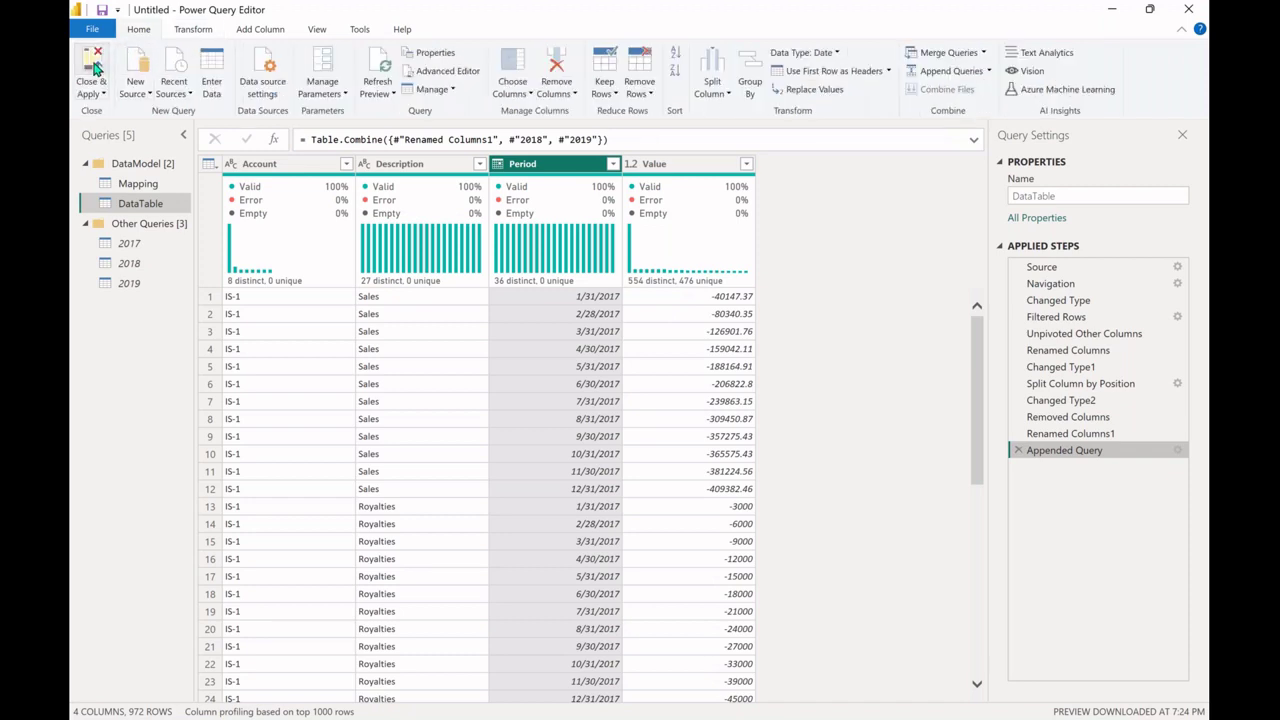
left_click(93, 67)
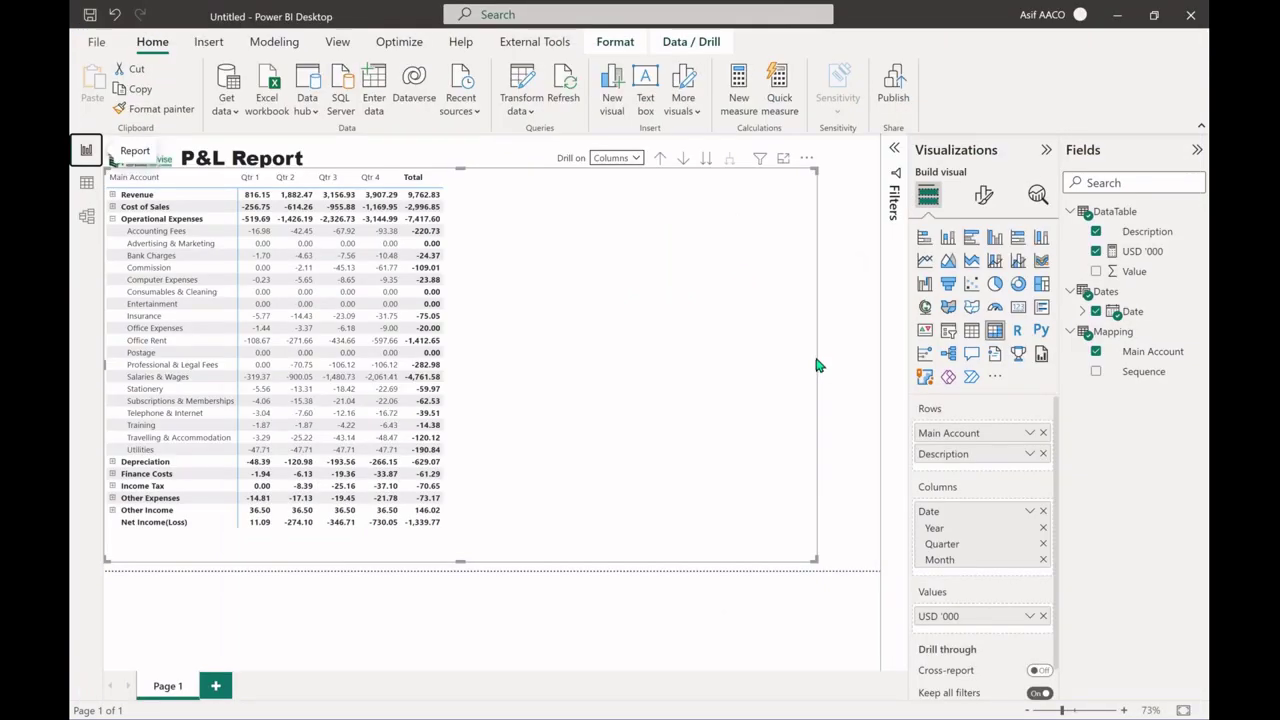
Narrow the matrix further and add Year from the Date Hierarchy as a new visual.
left_click_drag(775, 369, 761, 365)
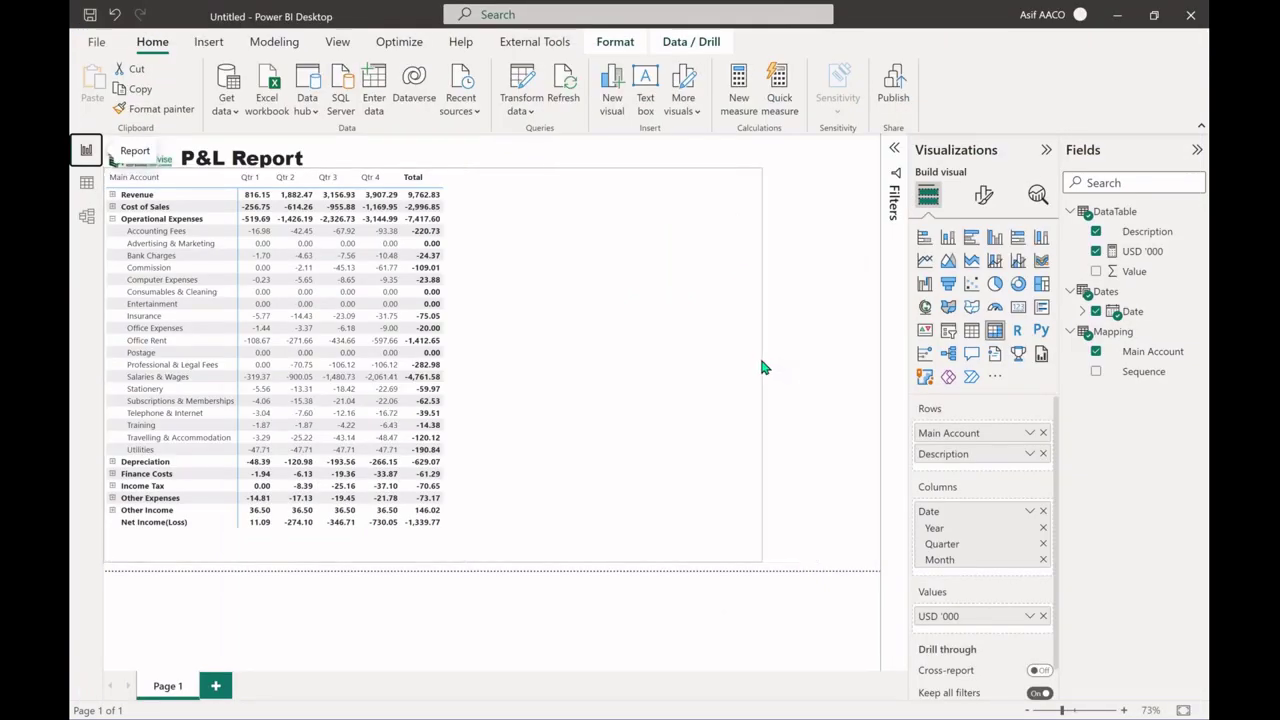
left_click(822, 208)
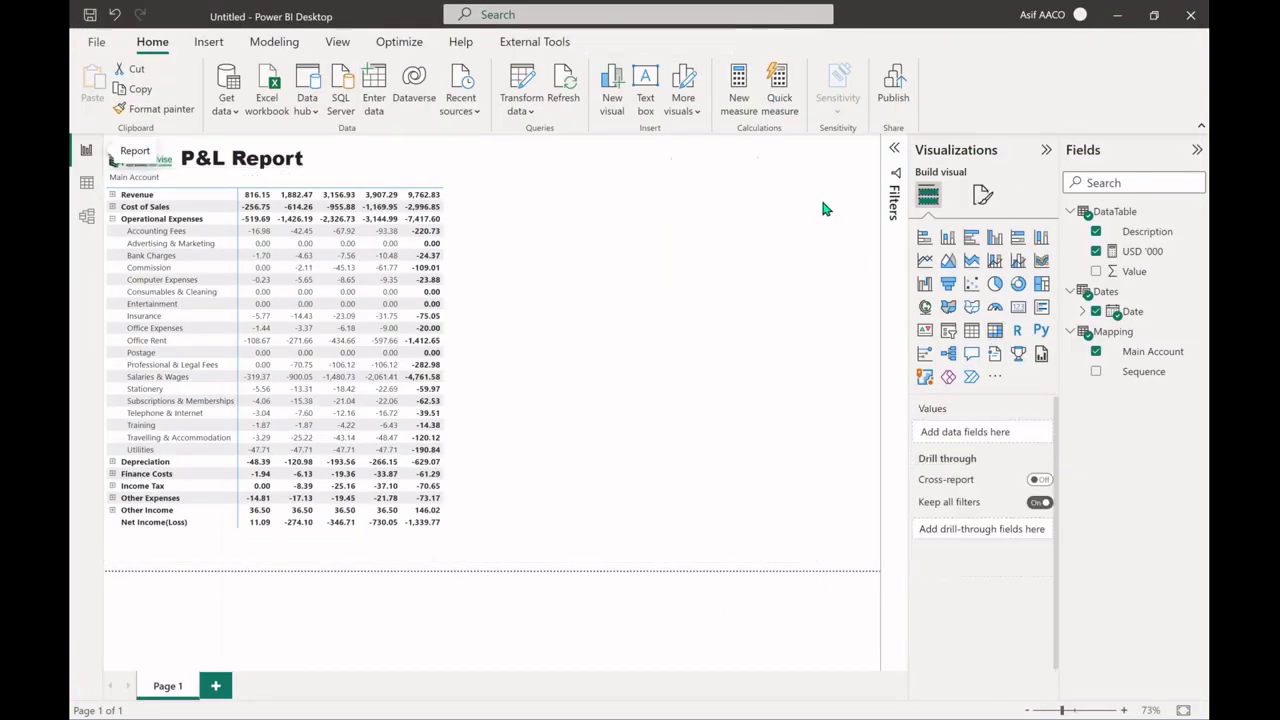
left_click(1084, 314)
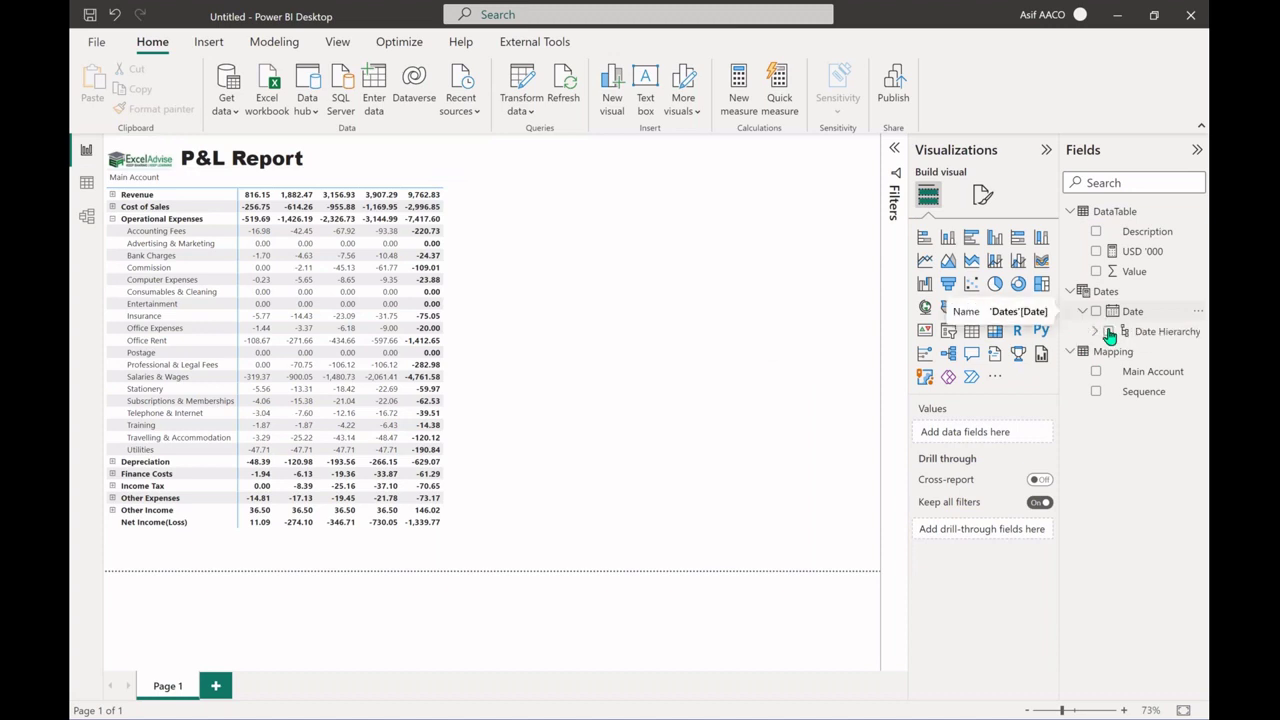
left_click(1096, 332)
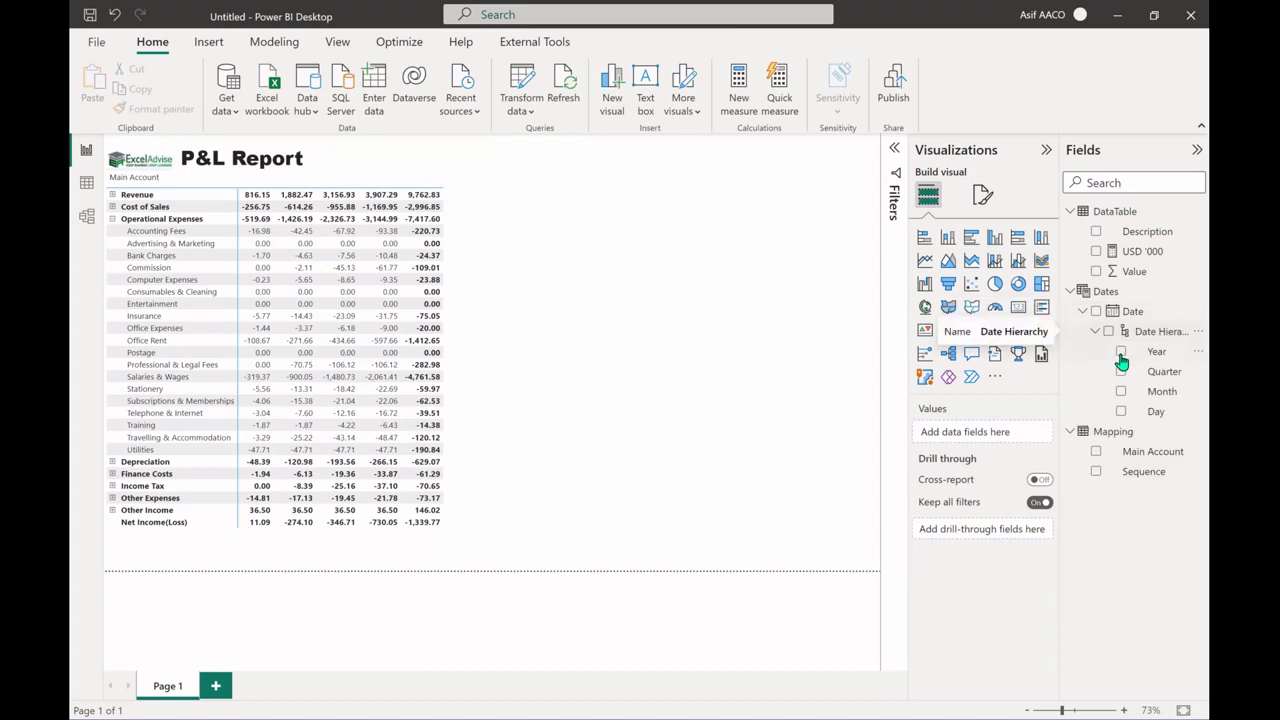
left_click(1122, 355)
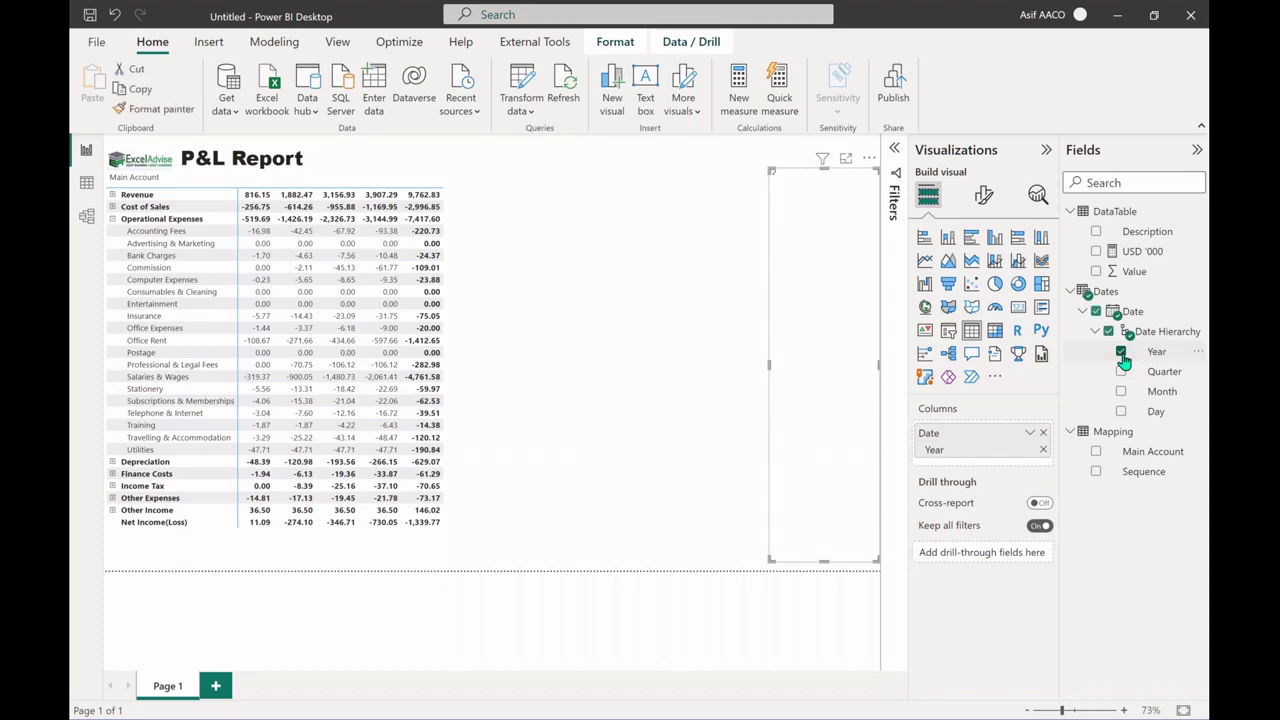
Turn the Year visual into a List slicer showing 2017, 2018 and 2019.
left_click(948, 336)
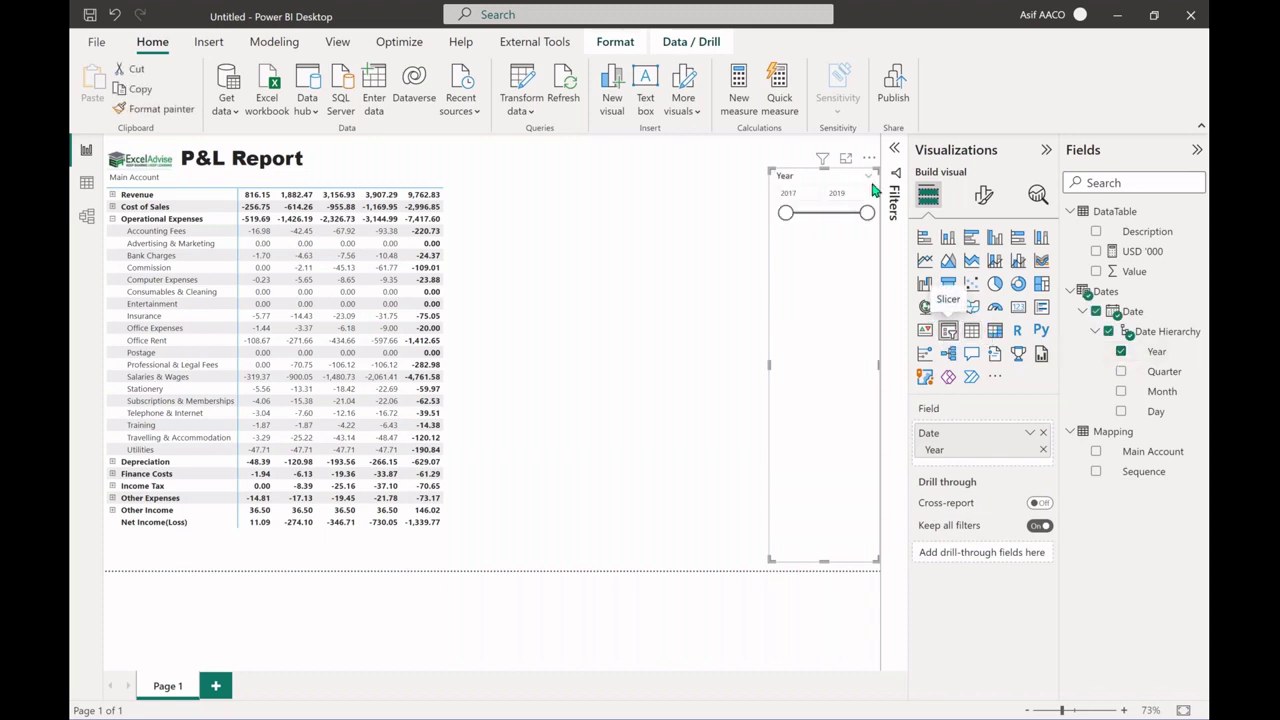
left_click(866, 180)
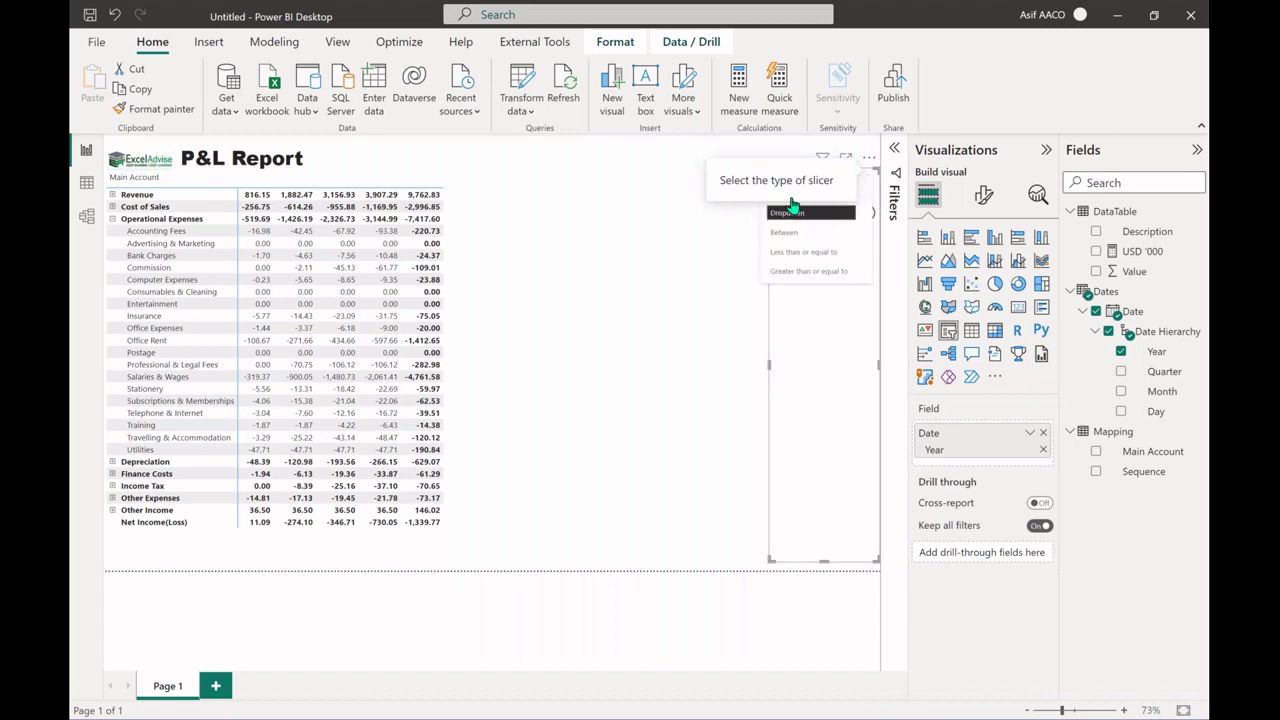
left_click(826, 191)
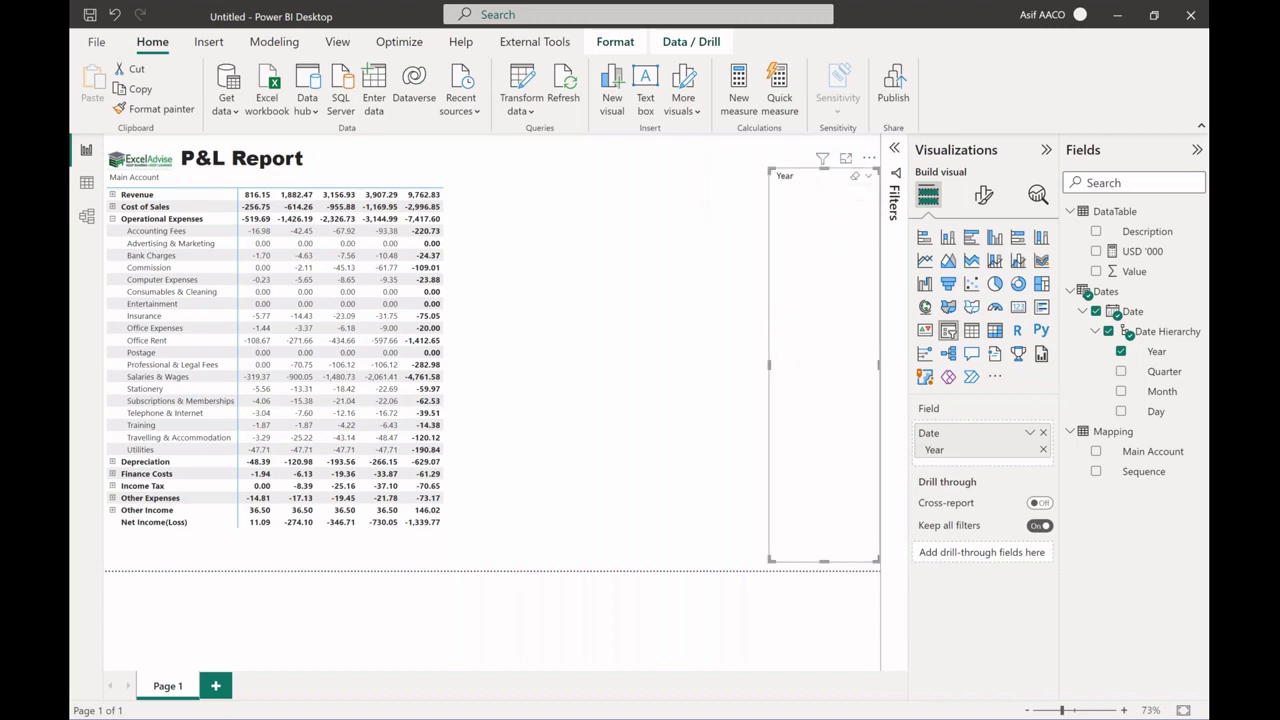
Set the Year slicer orientation to Horizontal and shrink it into a small top-right box.
left_click(985, 198)
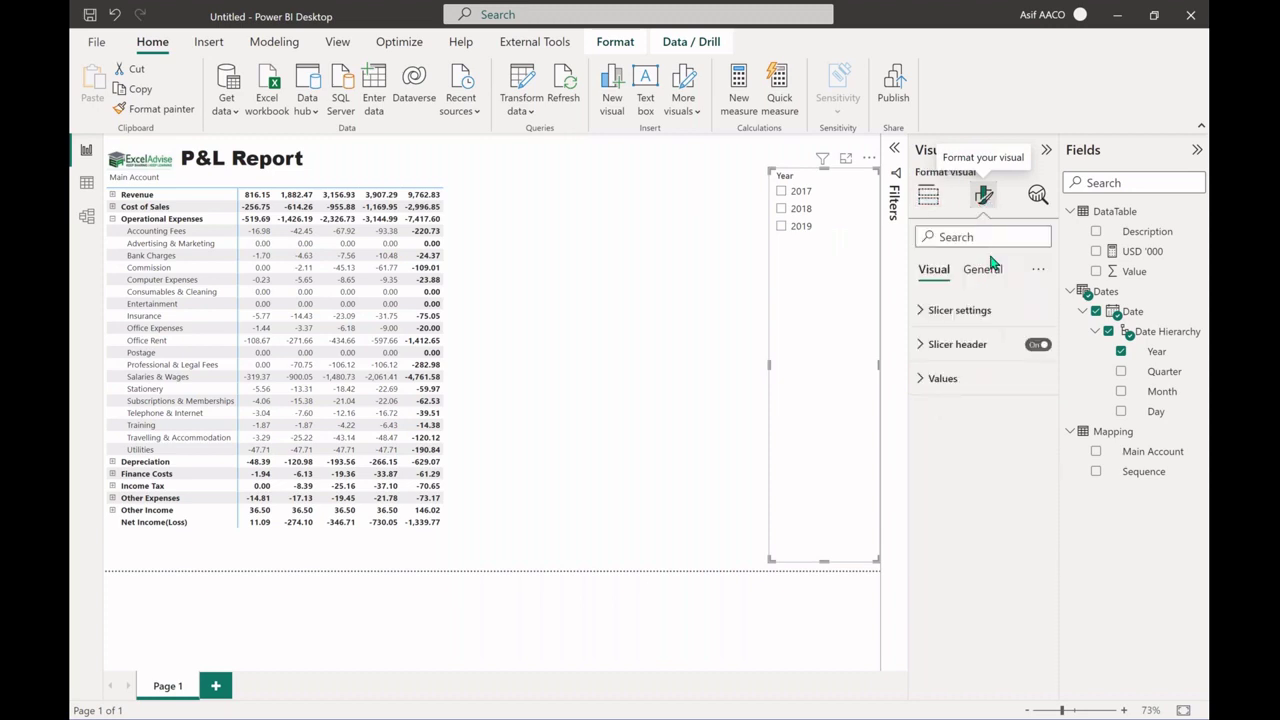
left_click(988, 311)
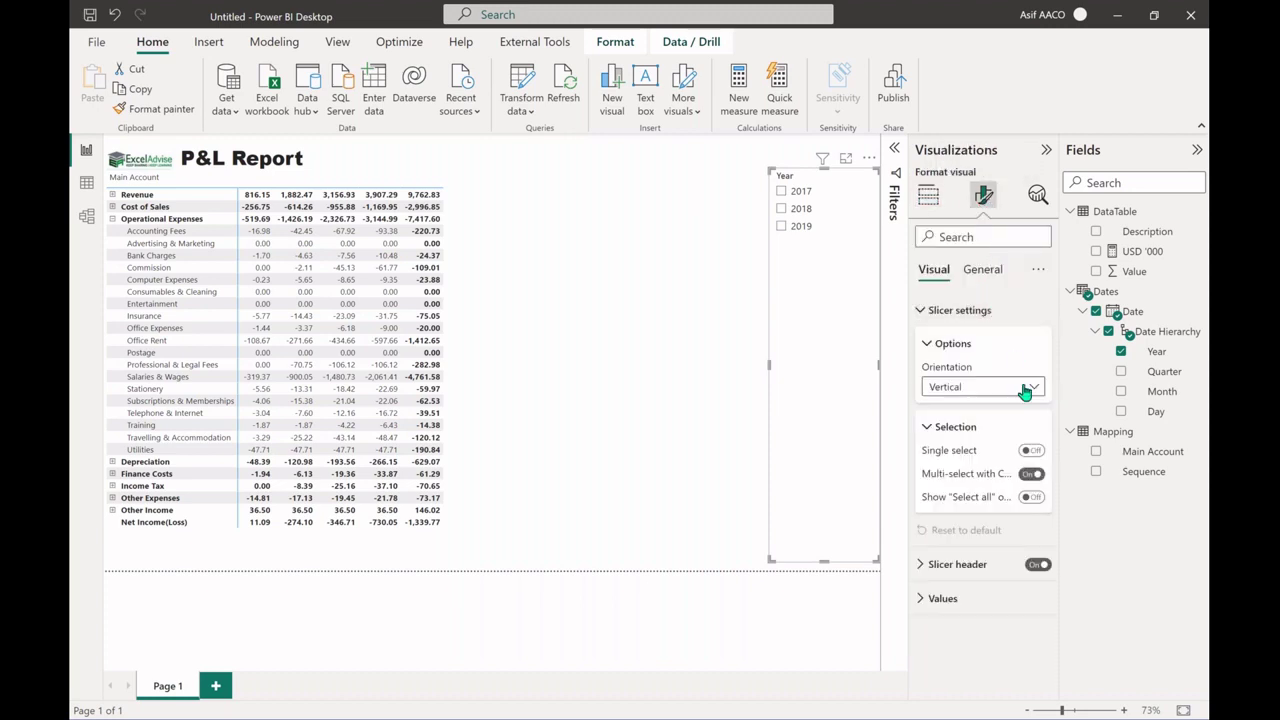
left_click(980, 387)
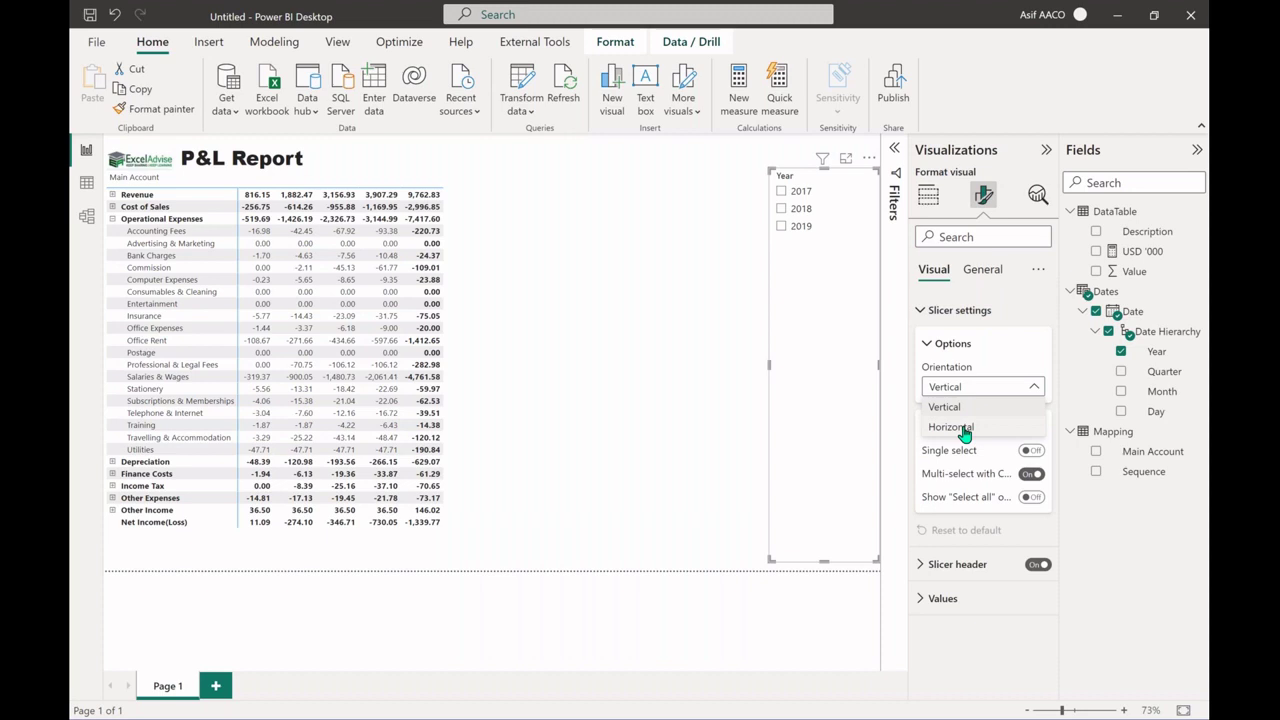
left_click(962, 428)
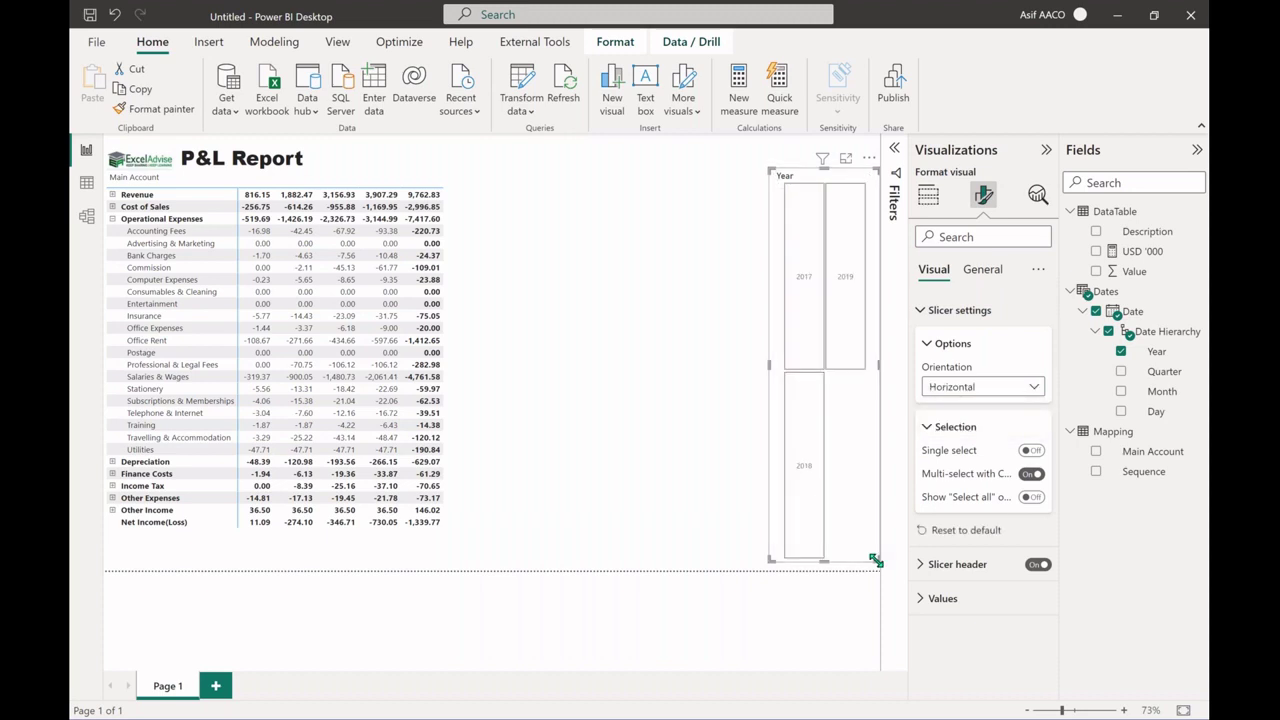
left_click_drag(876, 561, 860, 272)
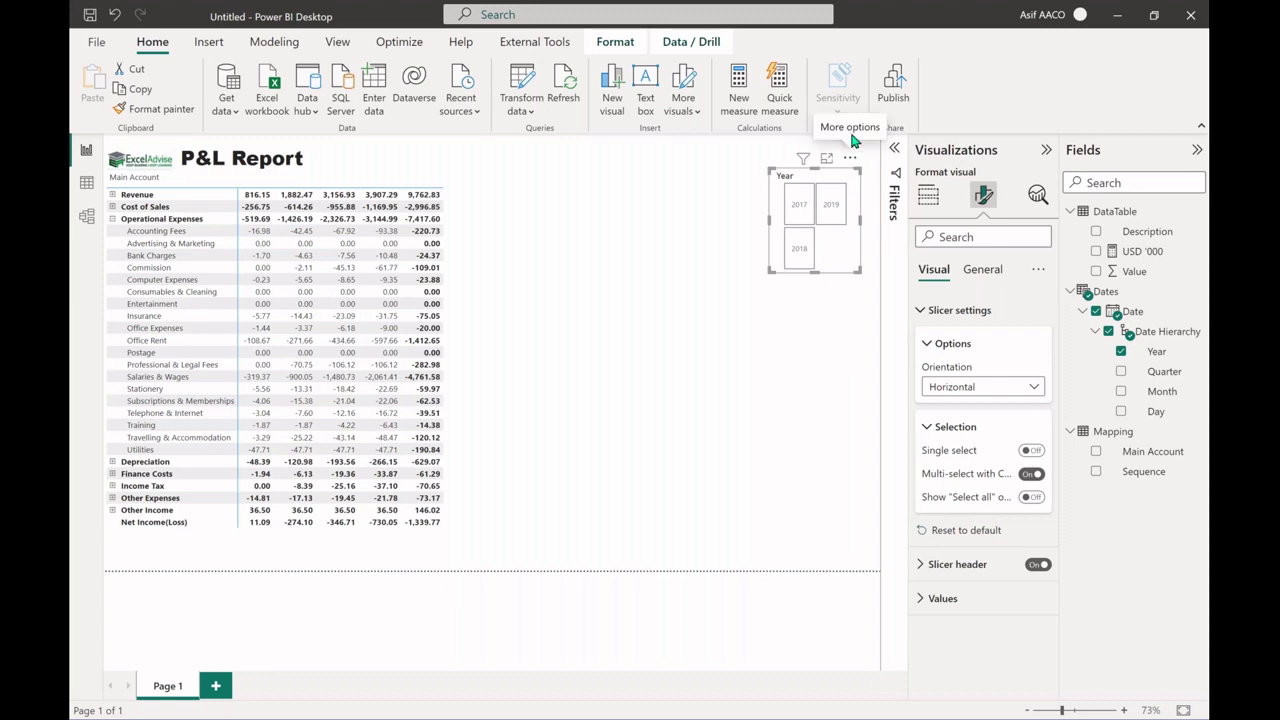
left_click_drag(848, 158, 851, 130)
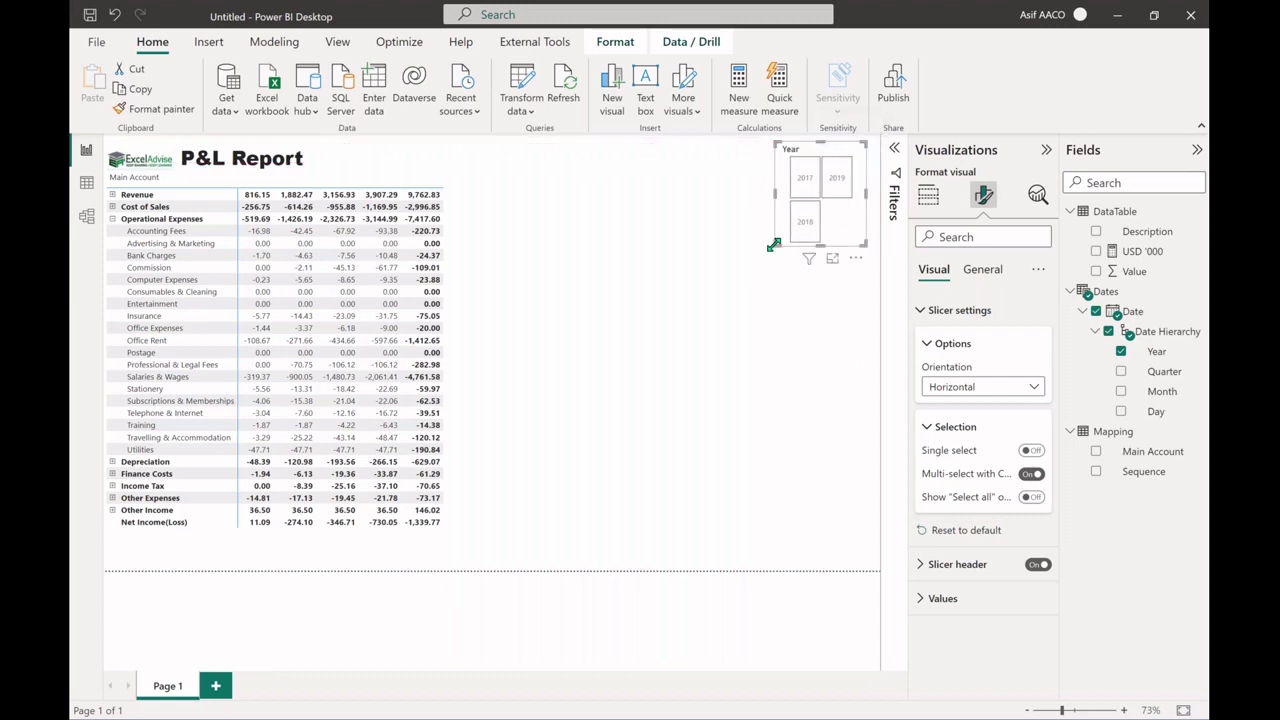
Flatten the Year slicer to one row and filter the matrix to 2019.
left_click_drag(776, 245, 709, 166)
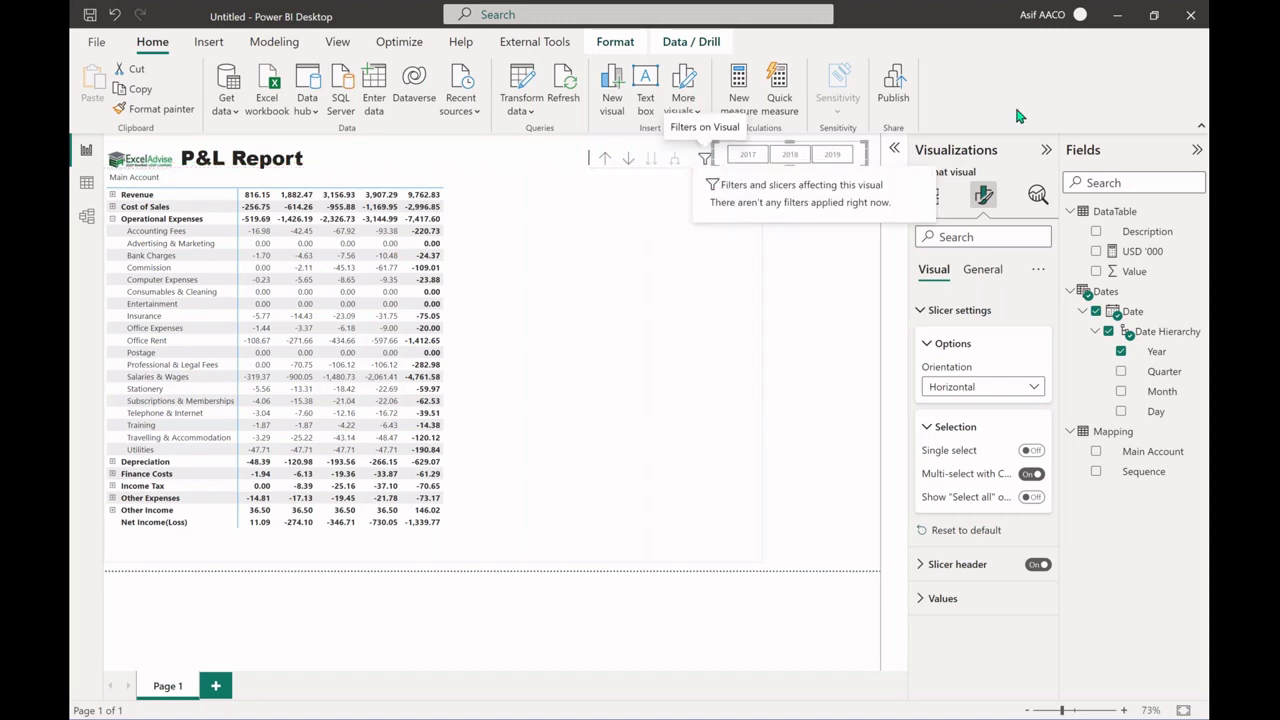
left_click(789, 156)
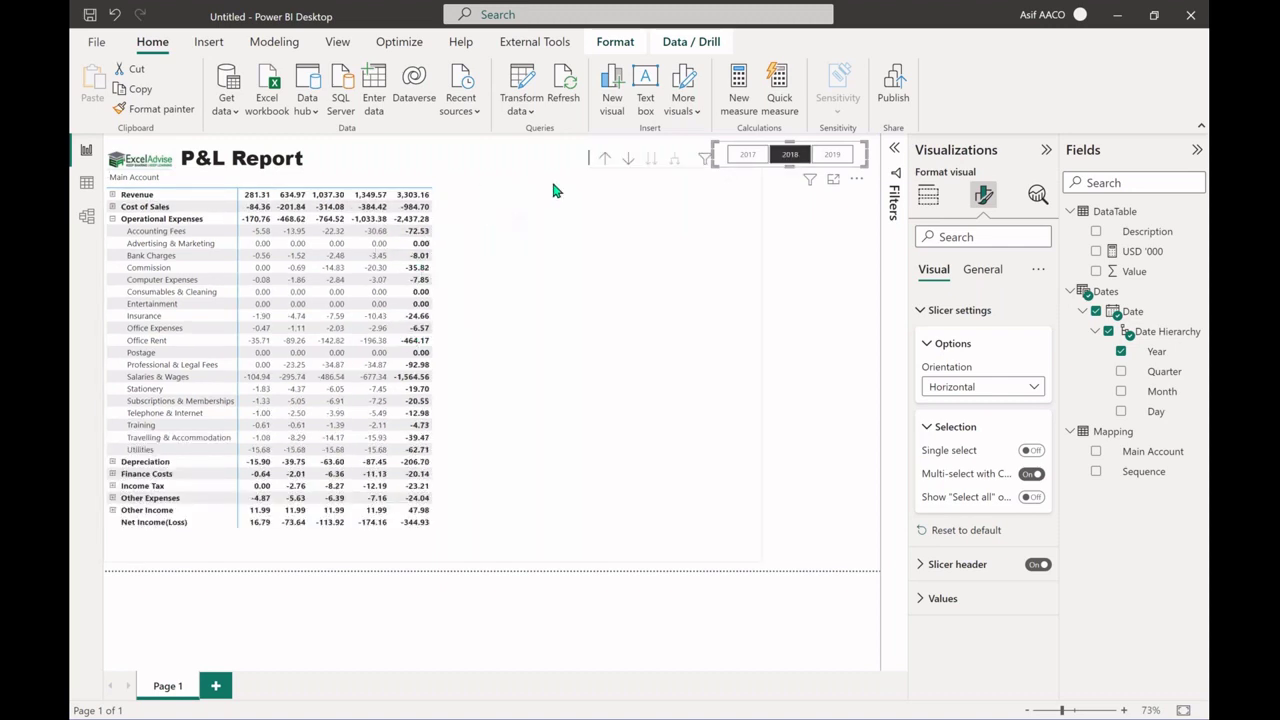
left_click(747, 154)
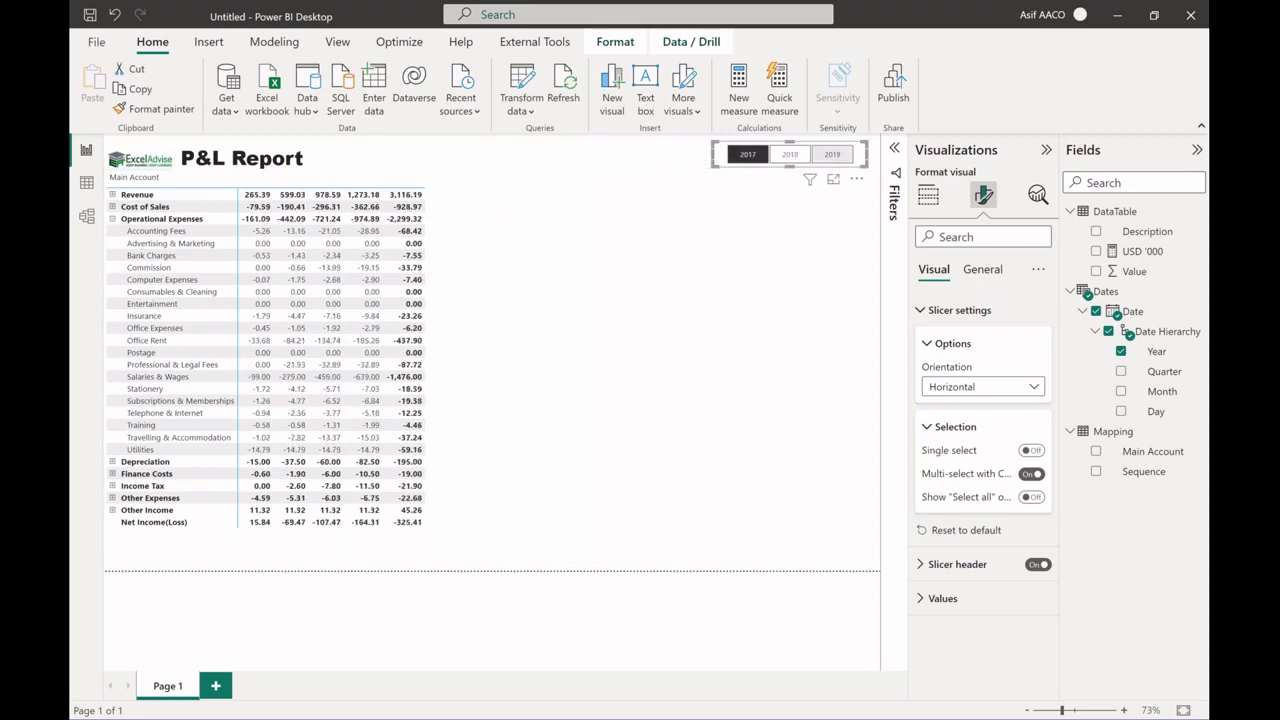
left_click(832, 154)
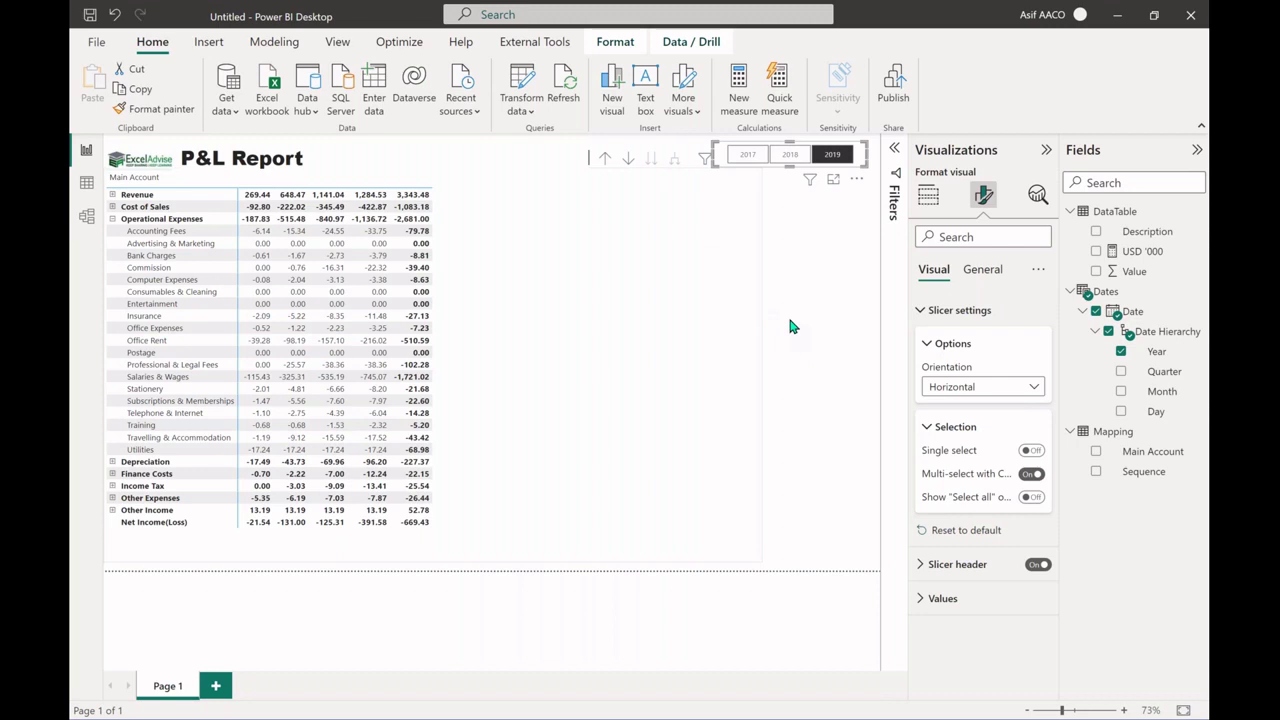
Make the P&L matrix visual narrower.
left_click(706, 266)
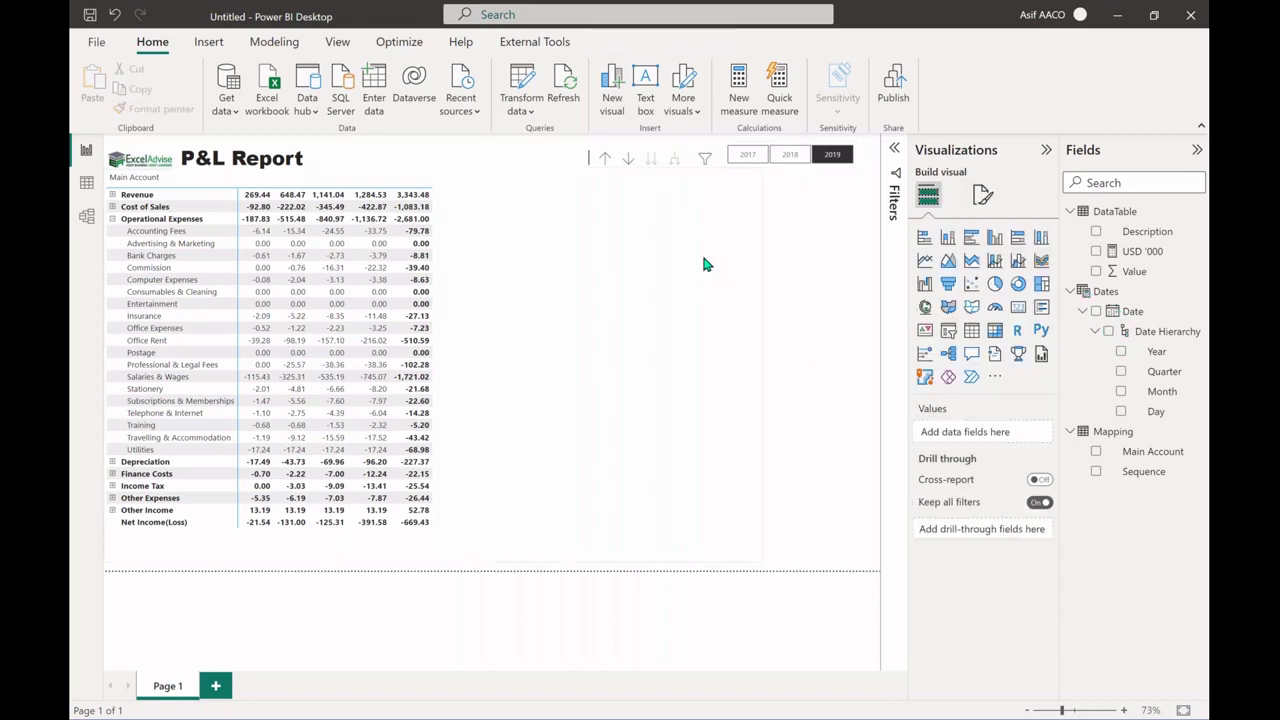
left_click(759, 364)
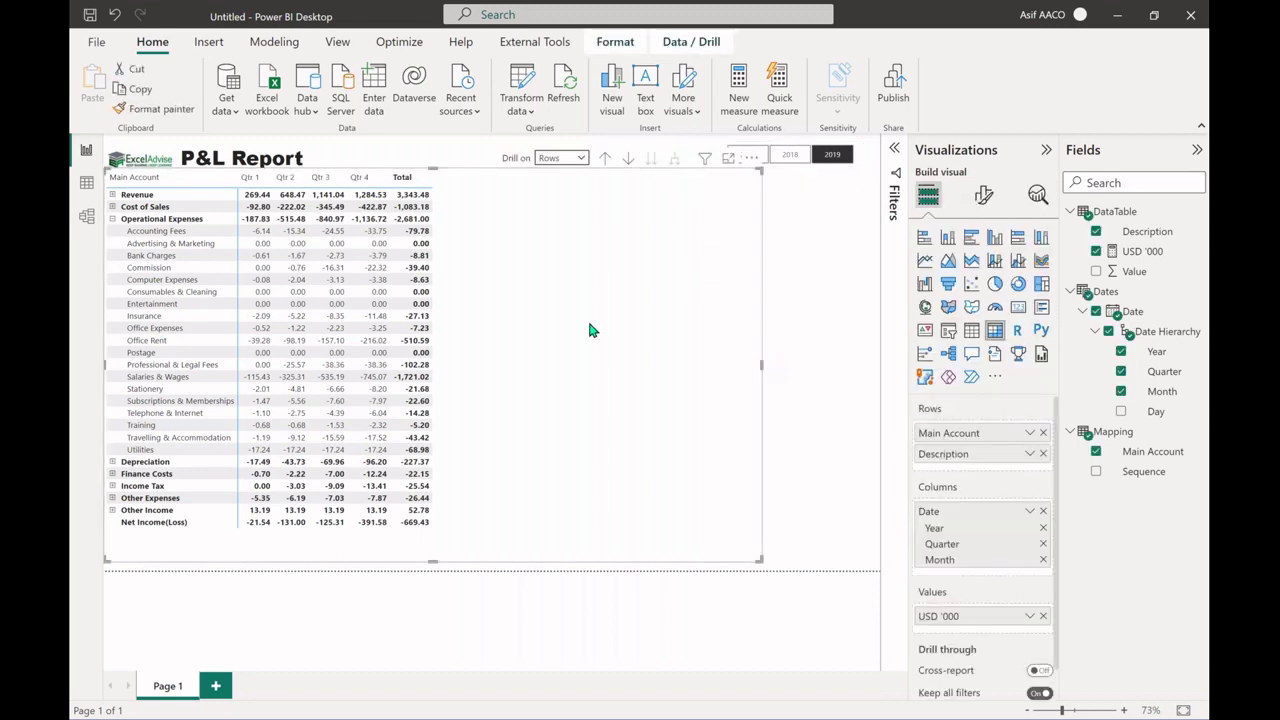
left_click(692, 271)
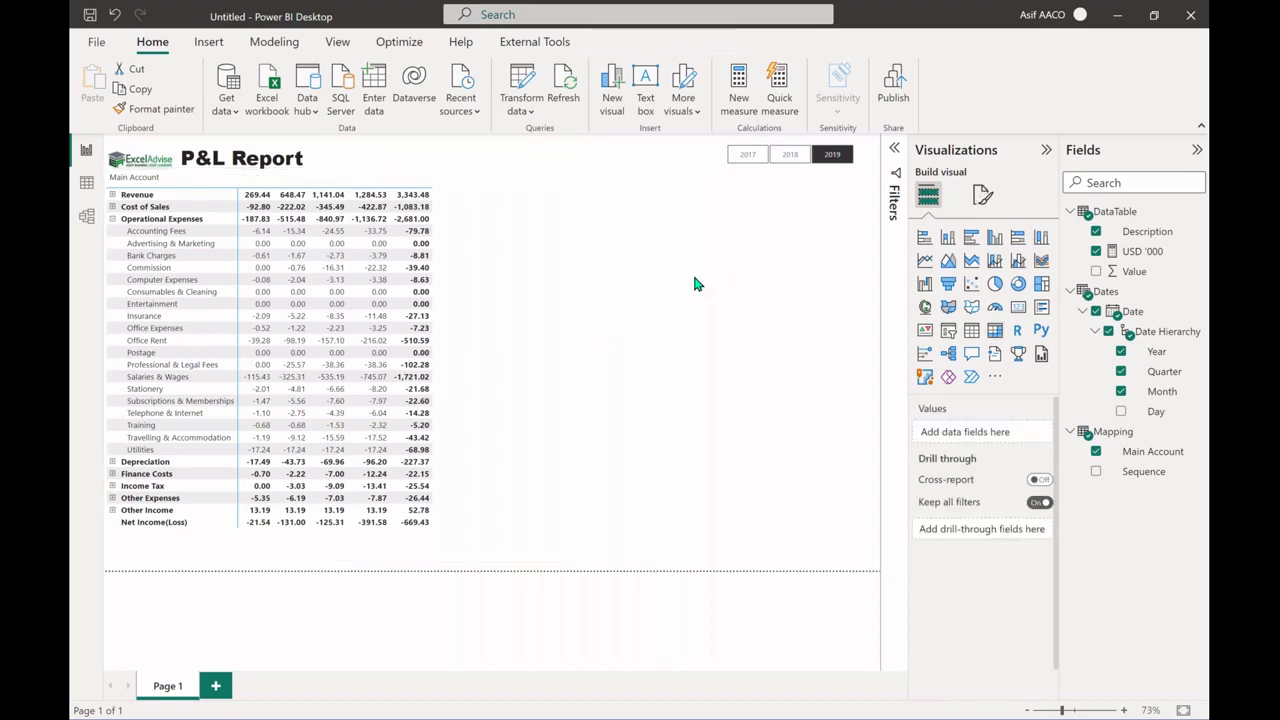
Add a pie chart with Year as legend and USD '000 as values.
left_click(996, 286)
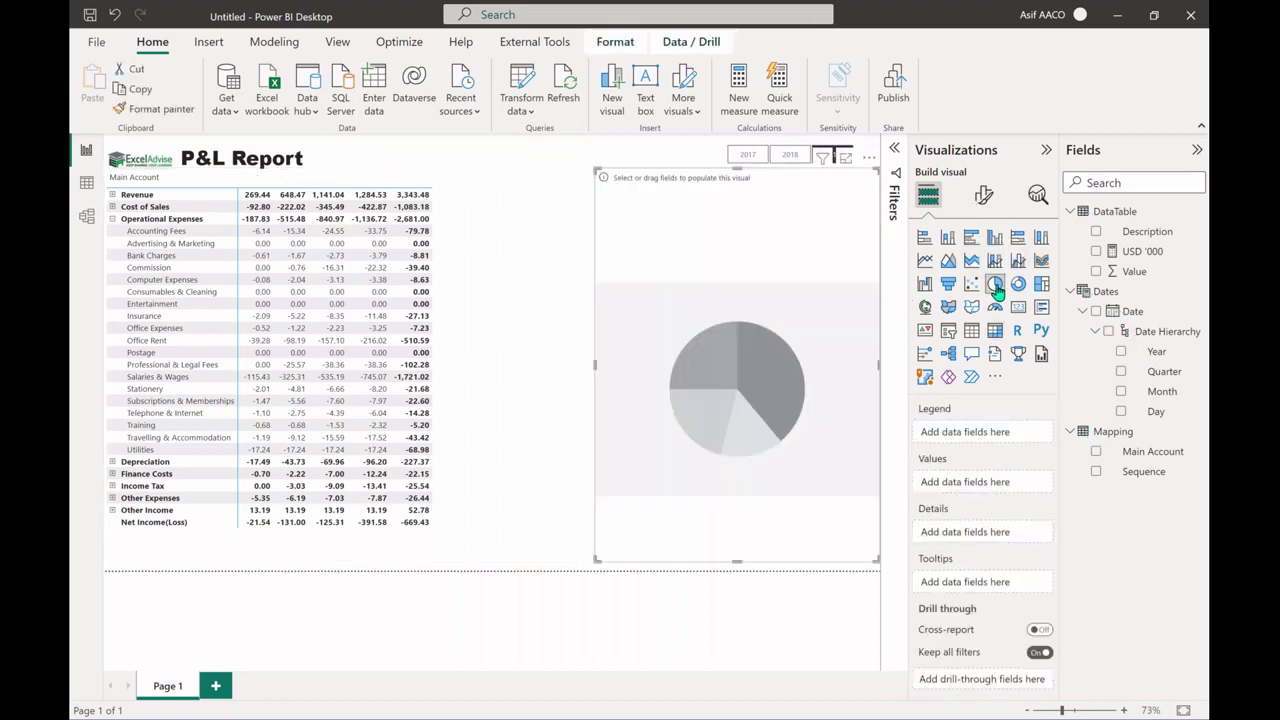
left_click(1121, 352)
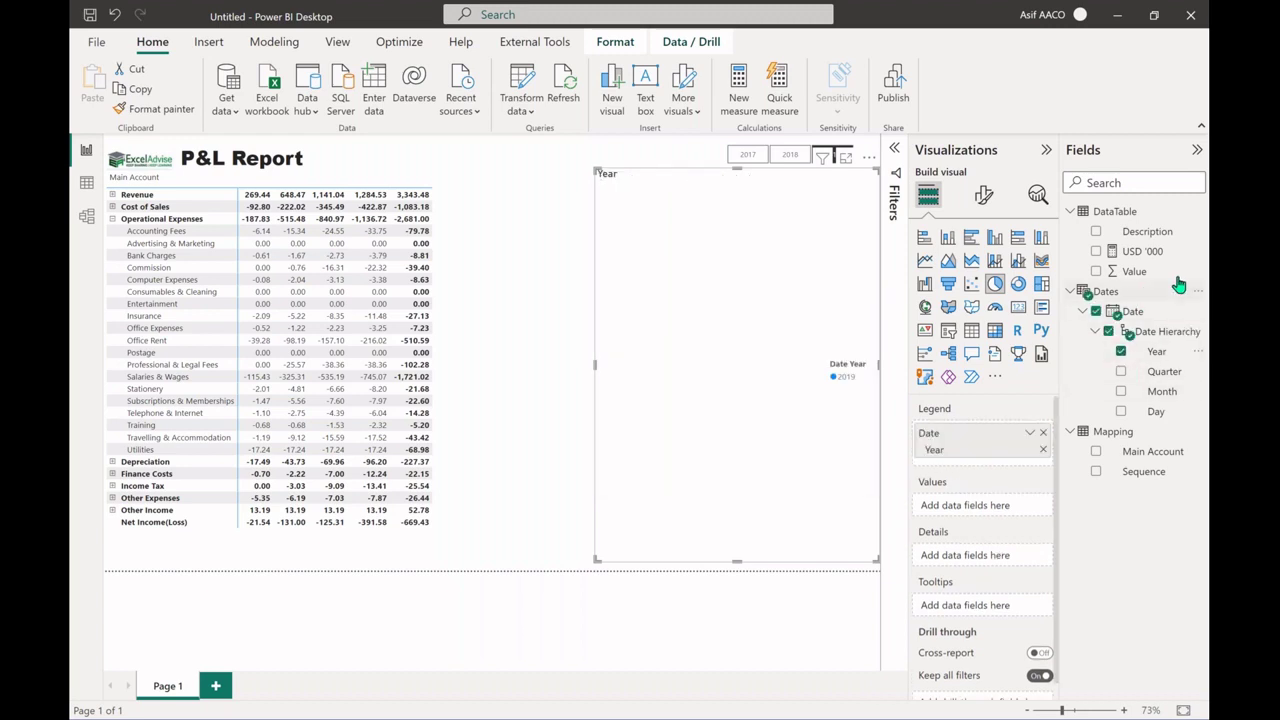
left_click(1096, 252)
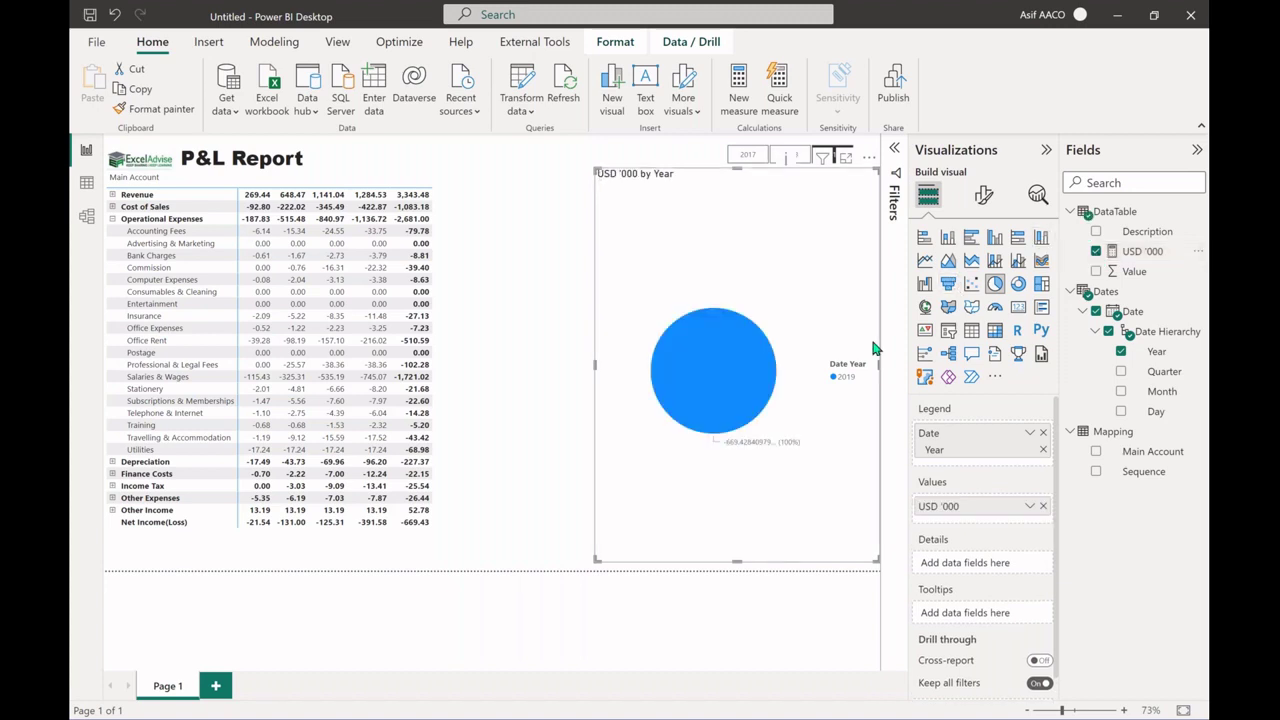
Hide the pie chart's legend and set its label contents to All detail labels.
left_click(981, 200)
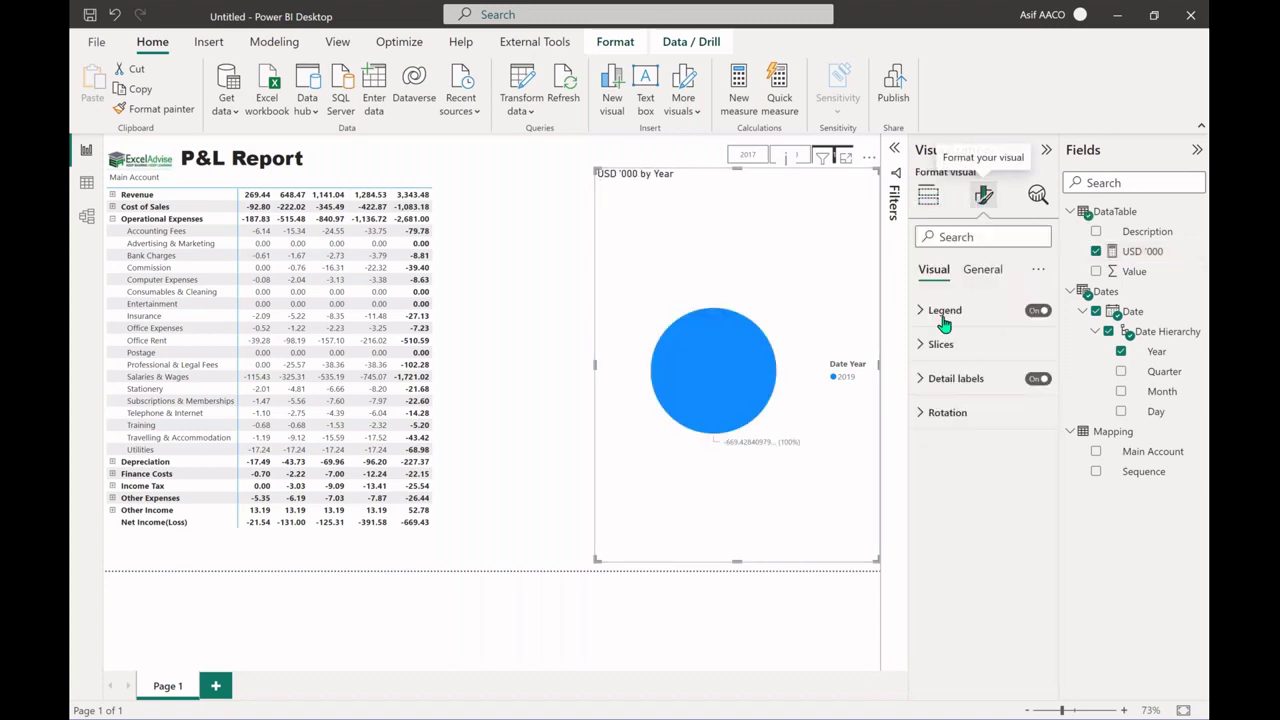
left_click(1037, 311)
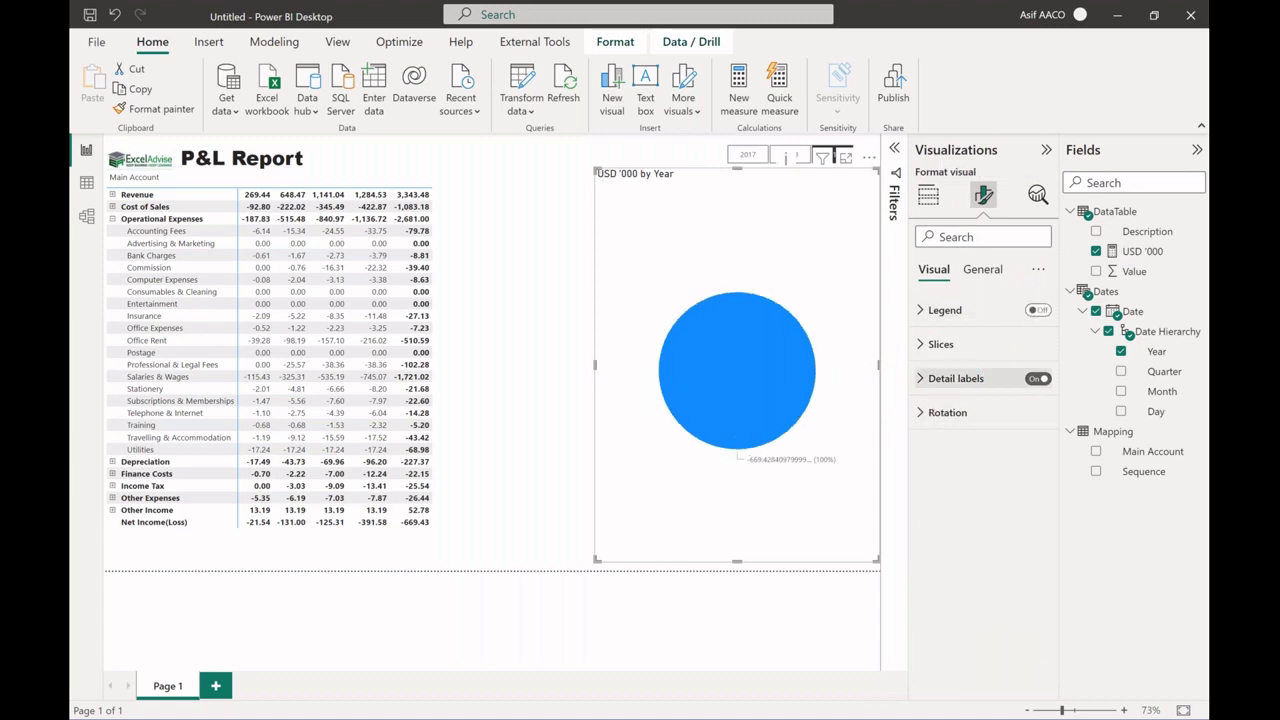
left_click(956, 378)
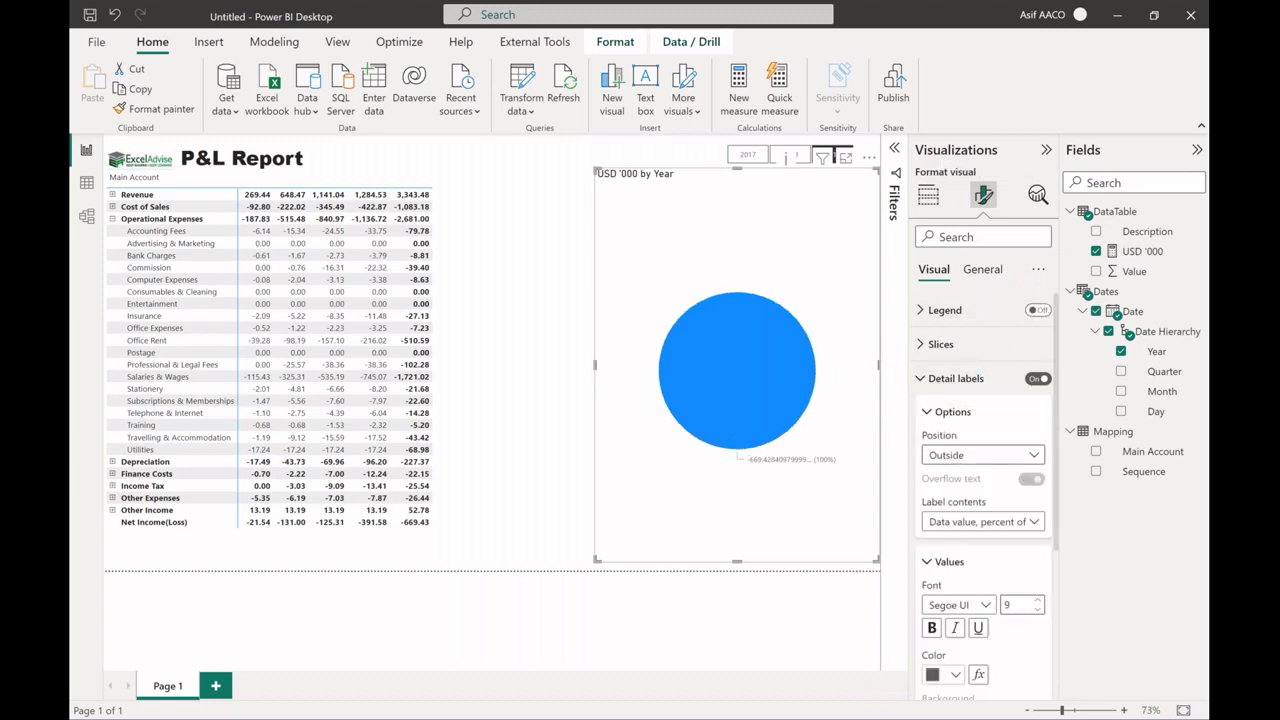
left_click(1035, 524)
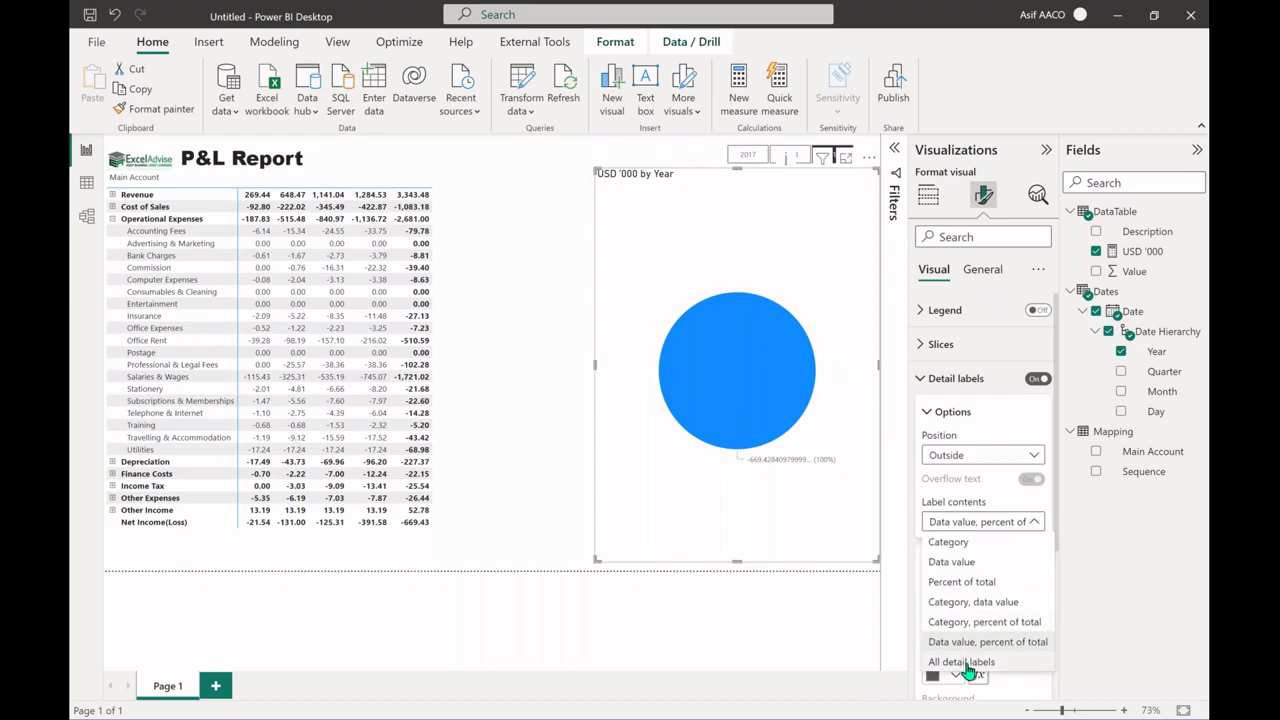
left_click(966, 663)
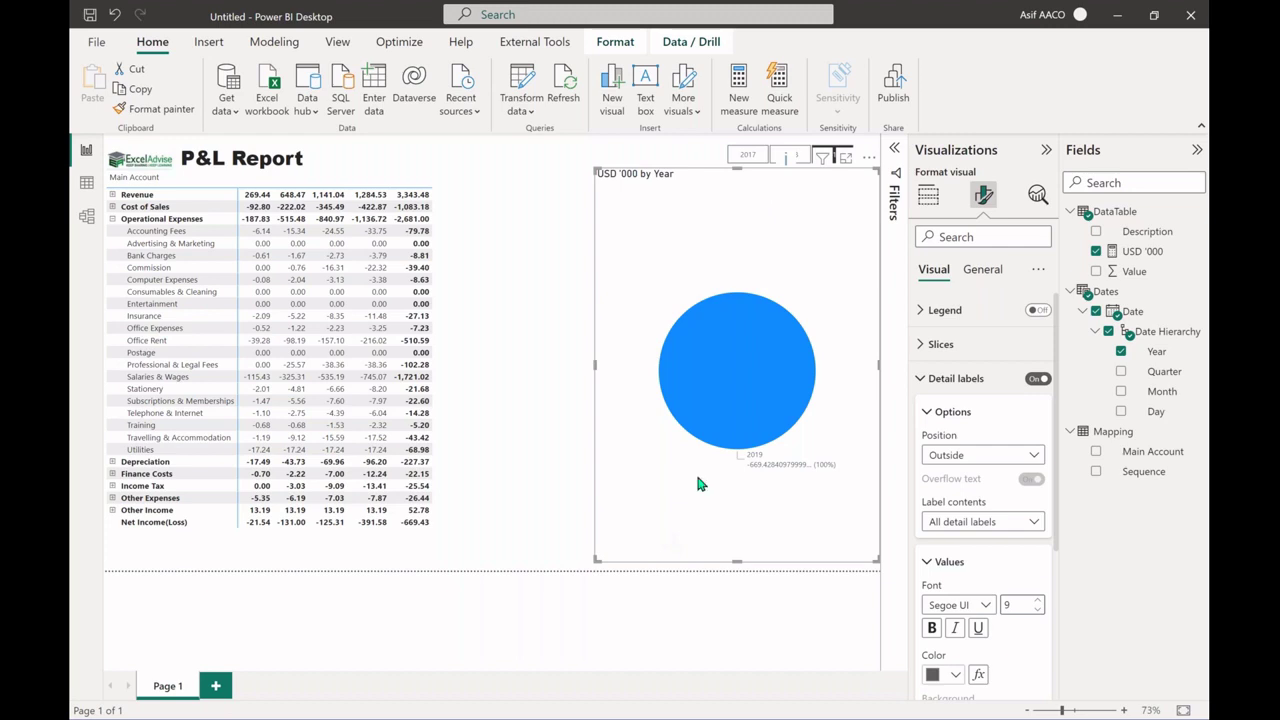
Shrink the pie chart visual and clear the selection.
left_click_drag(597, 562, 603, 441)
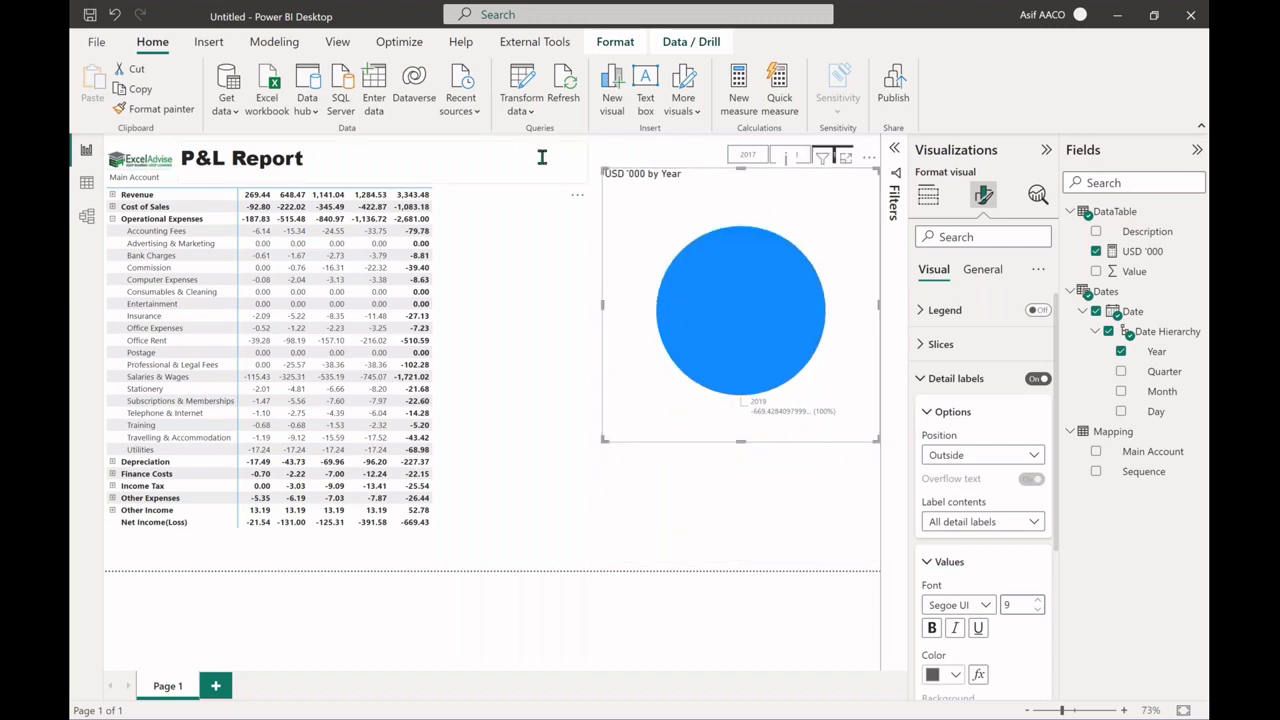
left_click(592, 157)
key("Escape")
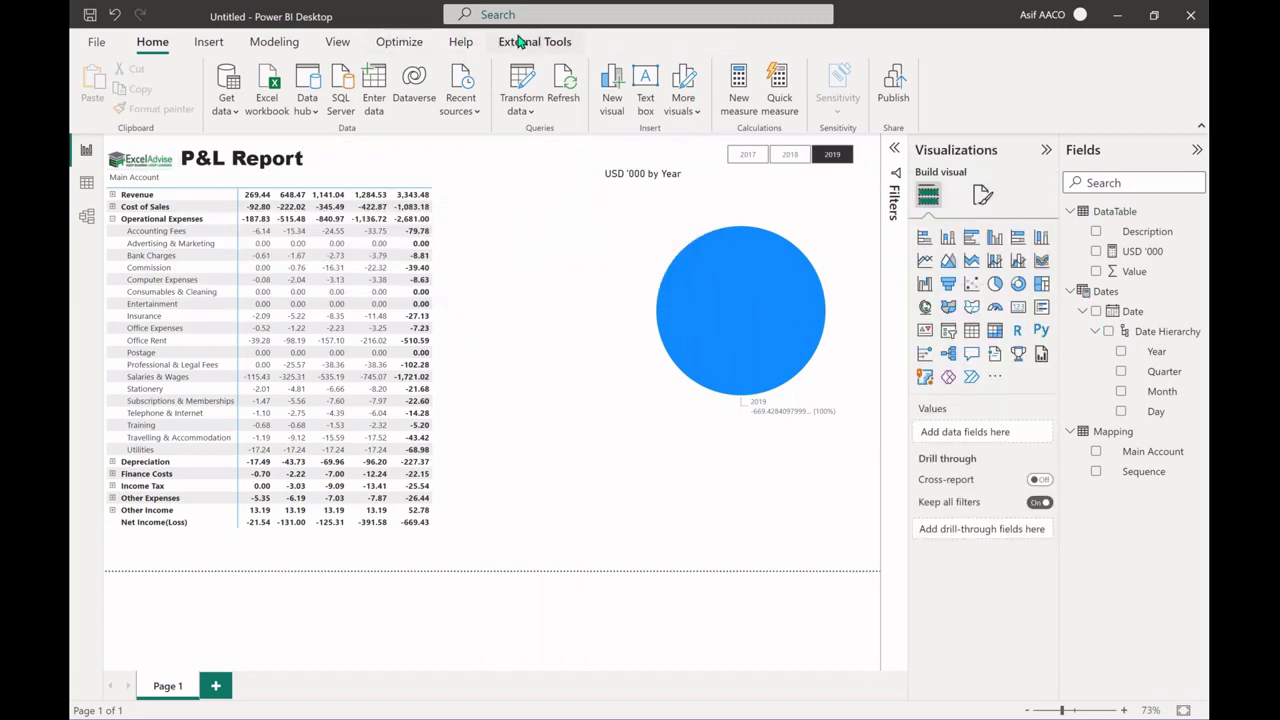
Turn on Edit interactions for the Year slicer and nudge the pie chart lower.
left_click(338, 44)
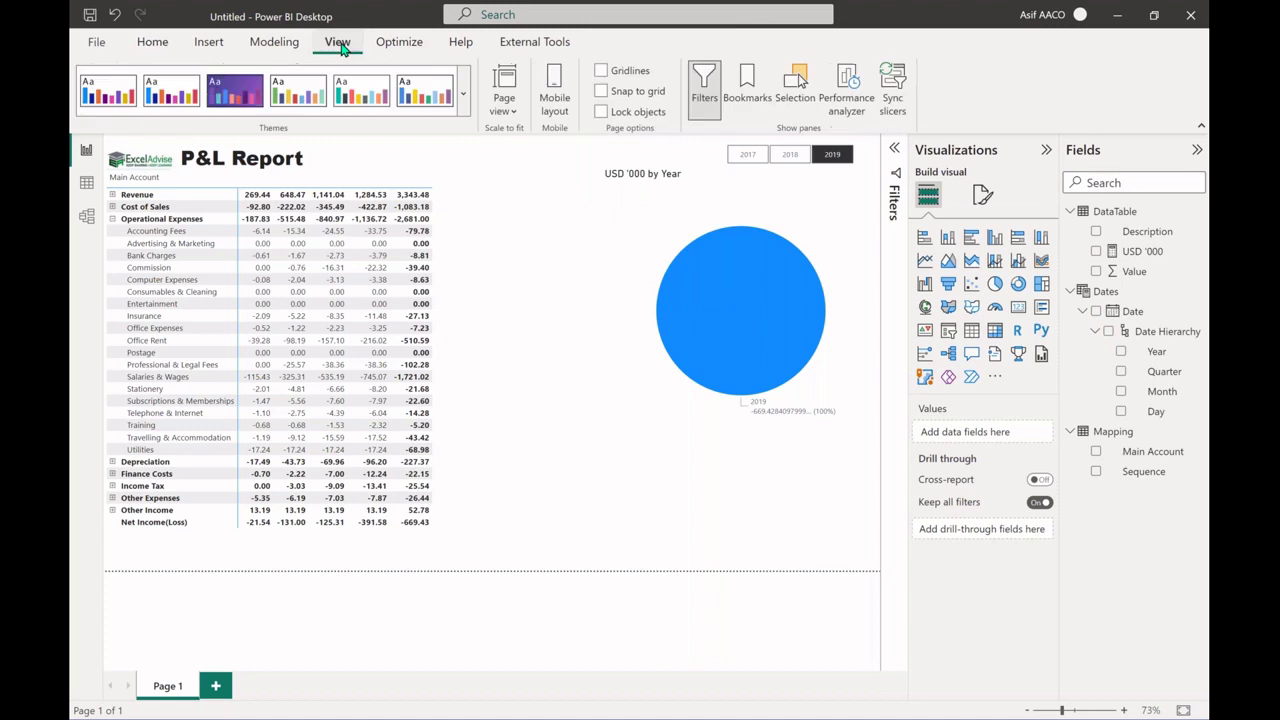
left_click(720, 160)
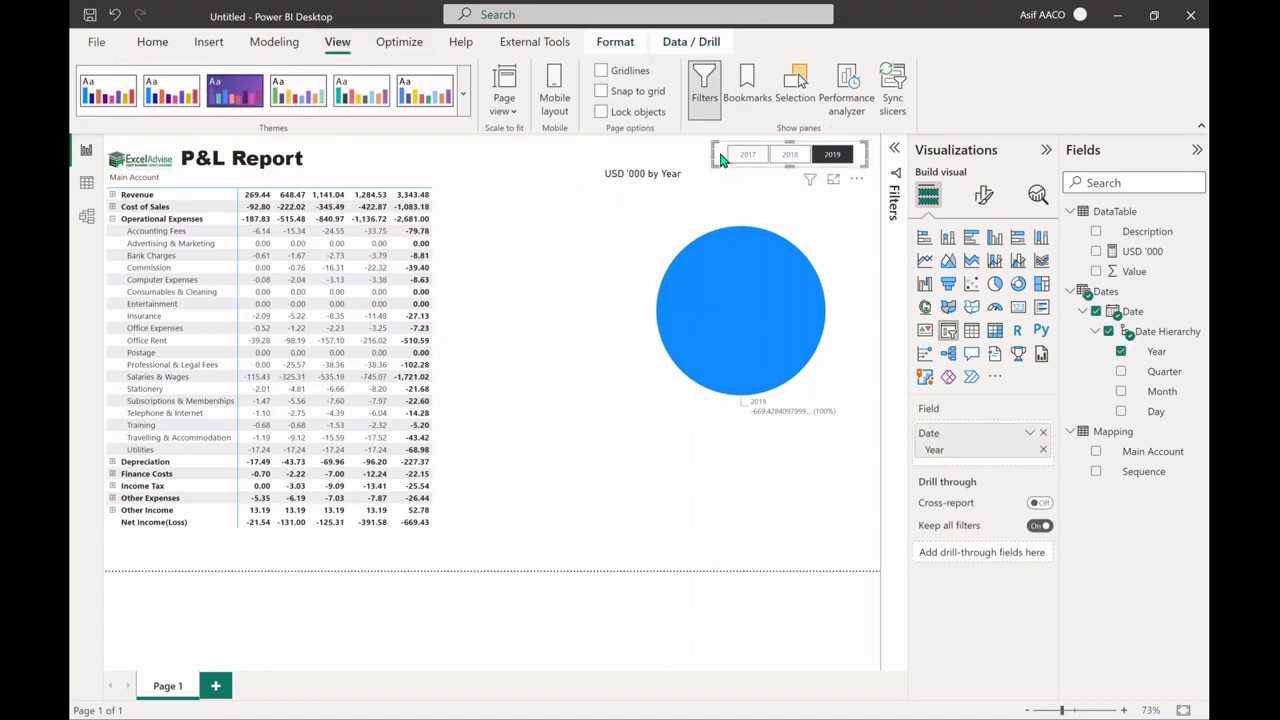
left_click(612, 44)
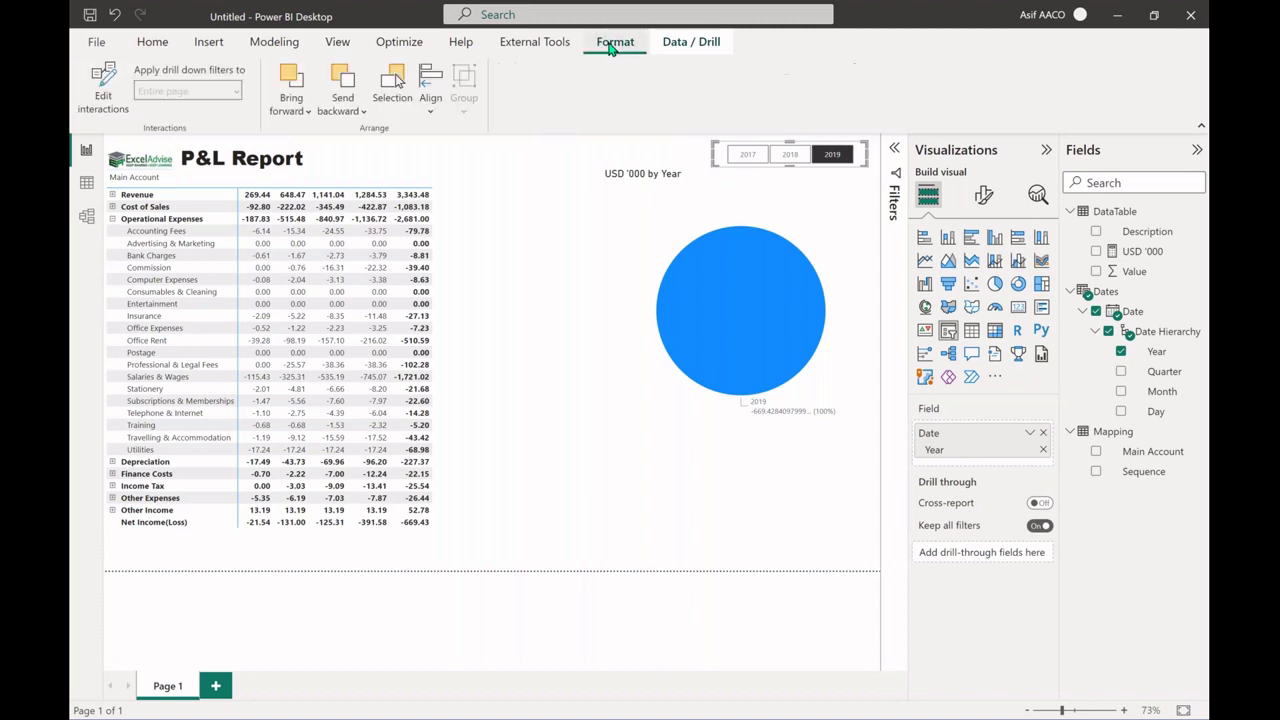
left_click(99, 83)
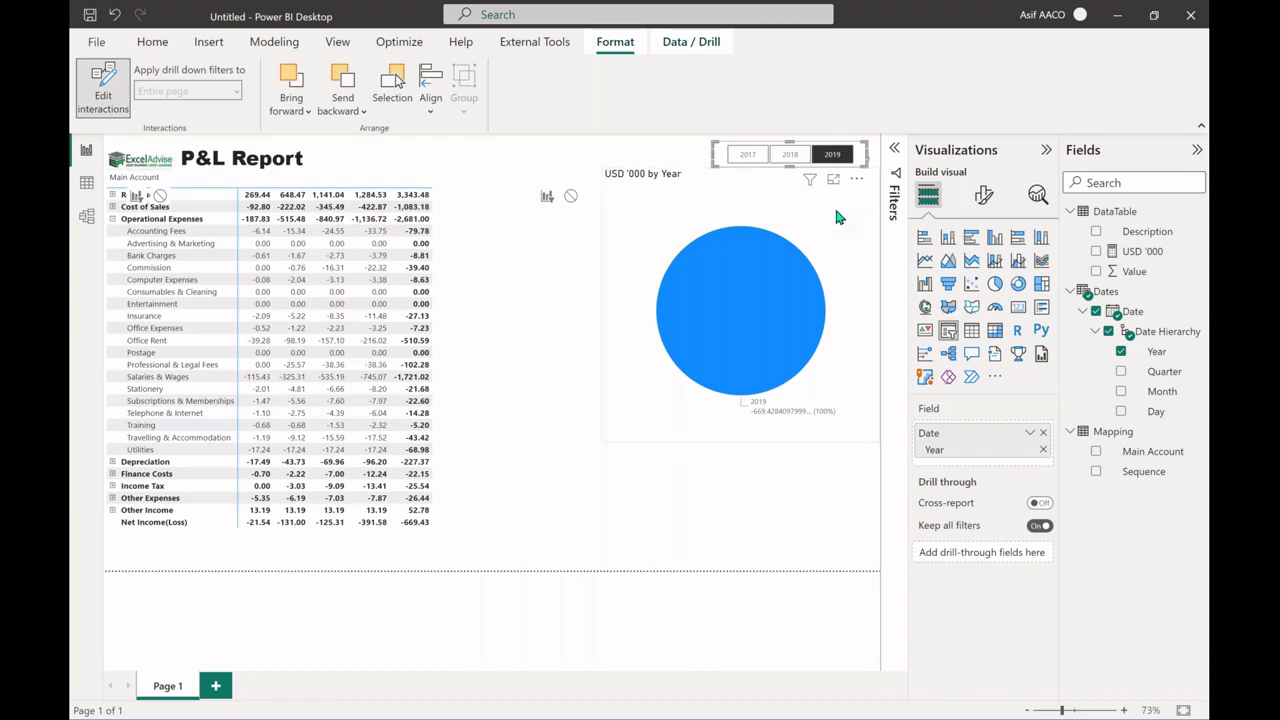
left_click(748, 225)
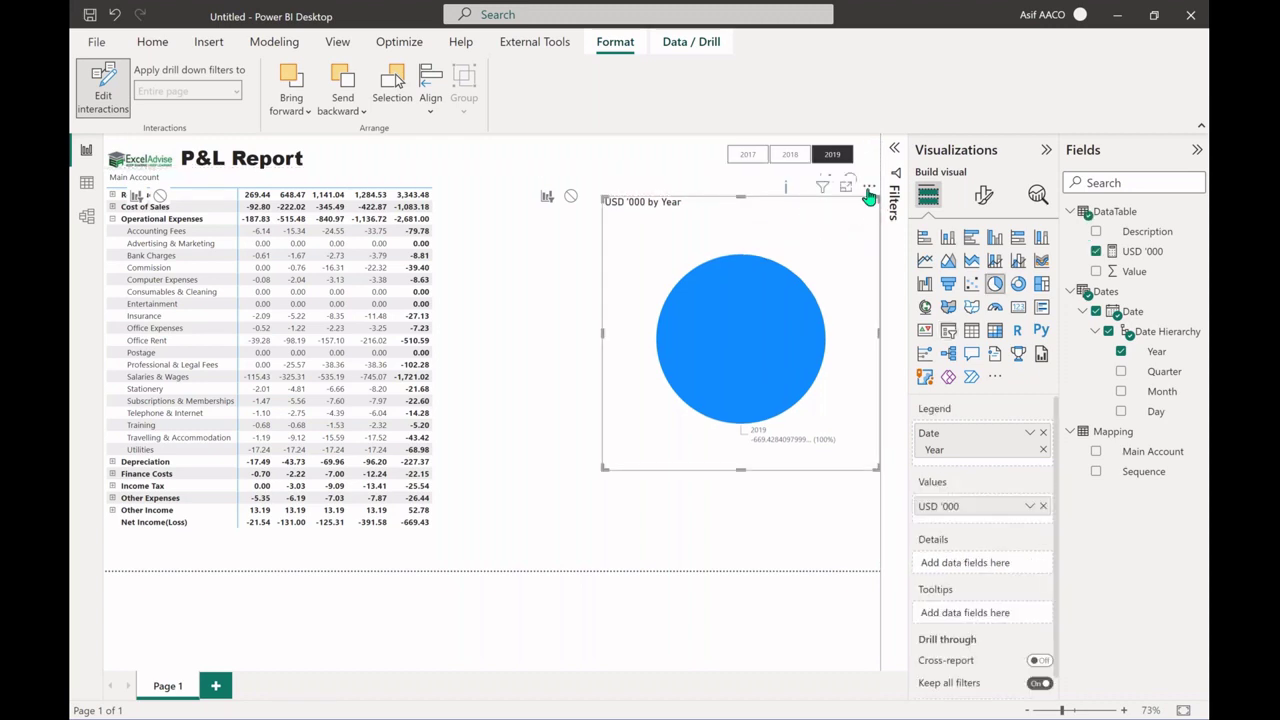
left_click_drag(869, 197, 870, 214)
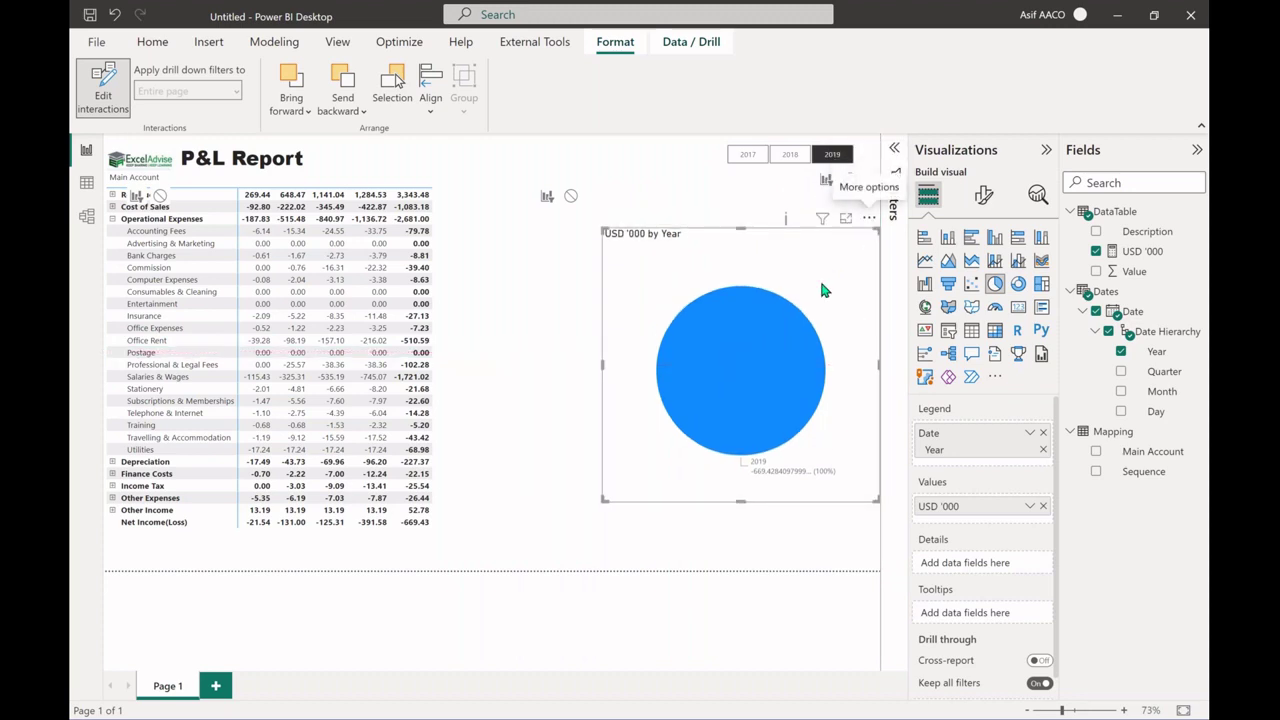
Set the slicer's interaction with the pie chart to None and filter to 2018.
left_click(714, 153)
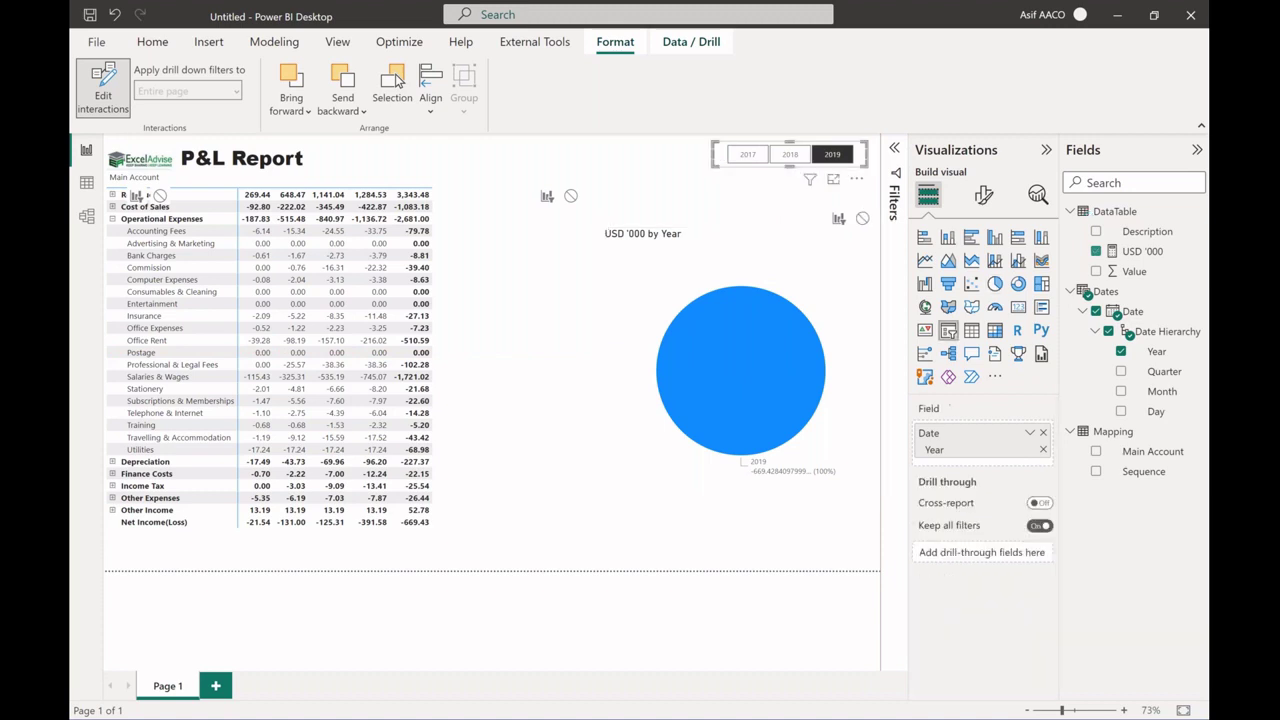
left_click(863, 220)
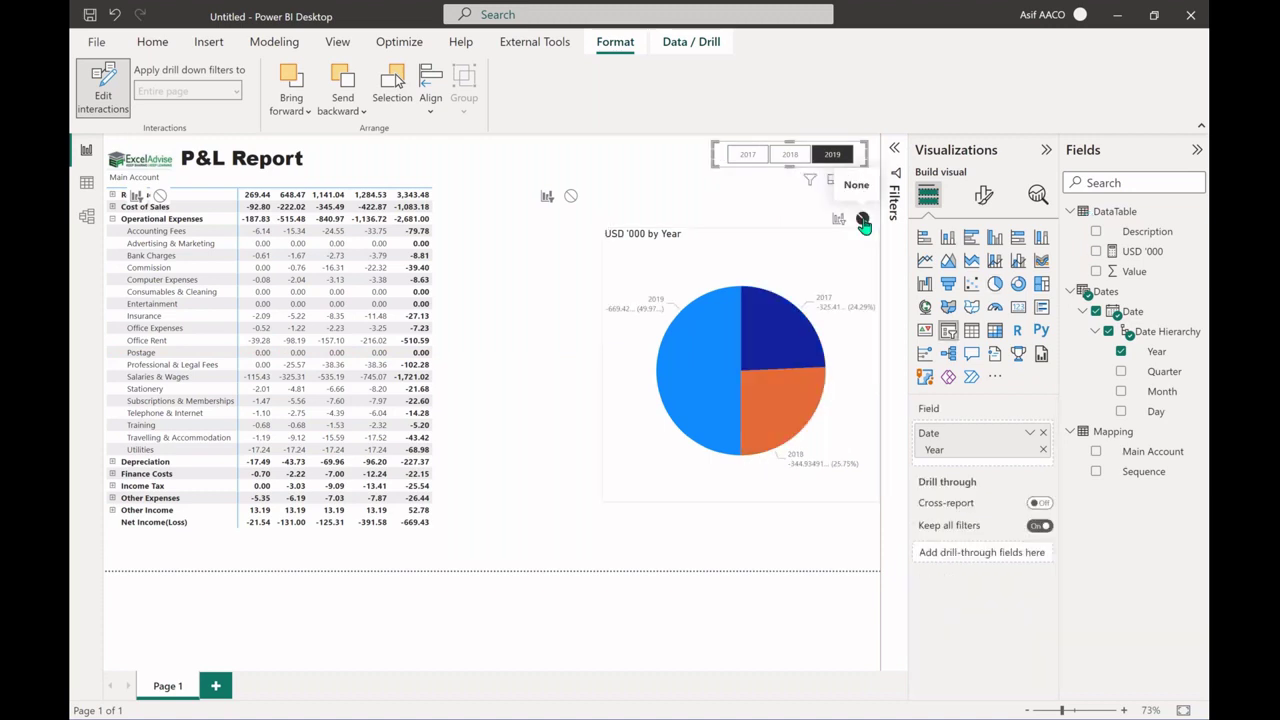
left_click(791, 155)
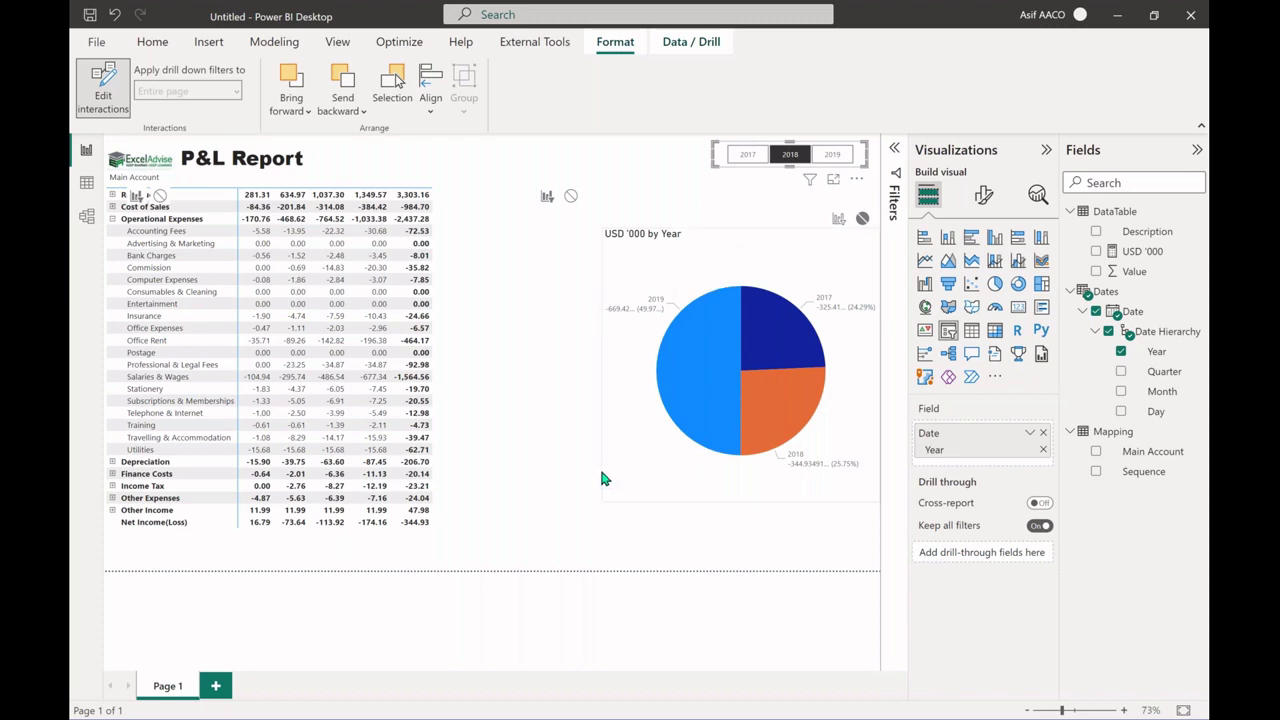
Turn off Edit interactions and switch to the data model view.
left_click(615, 437)
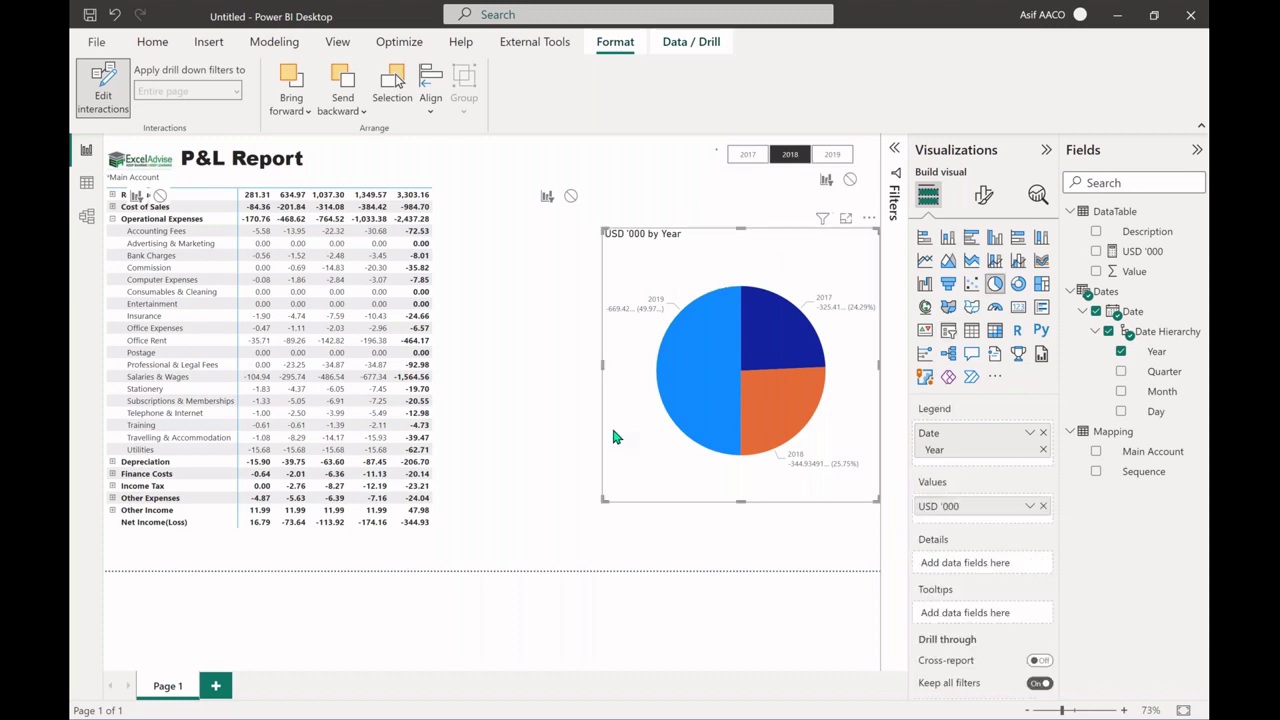
left_click(103, 88)
left_click(151, 41)
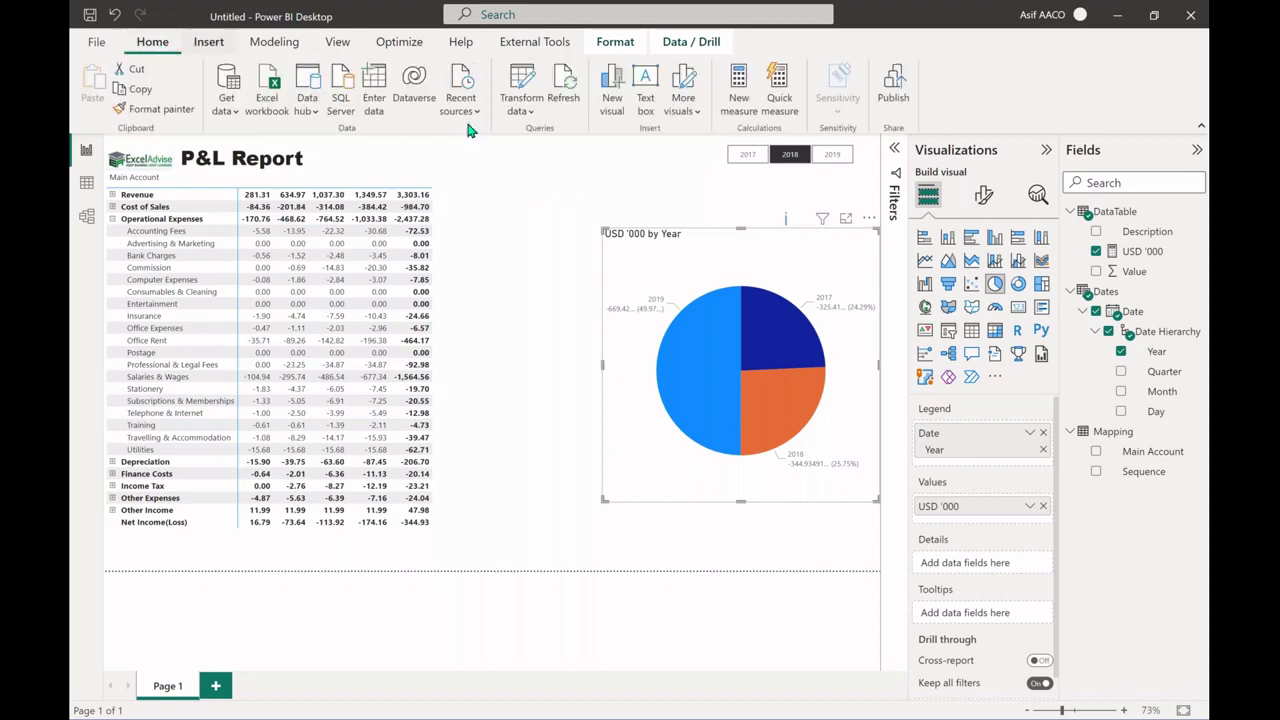
left_click(612, 184)
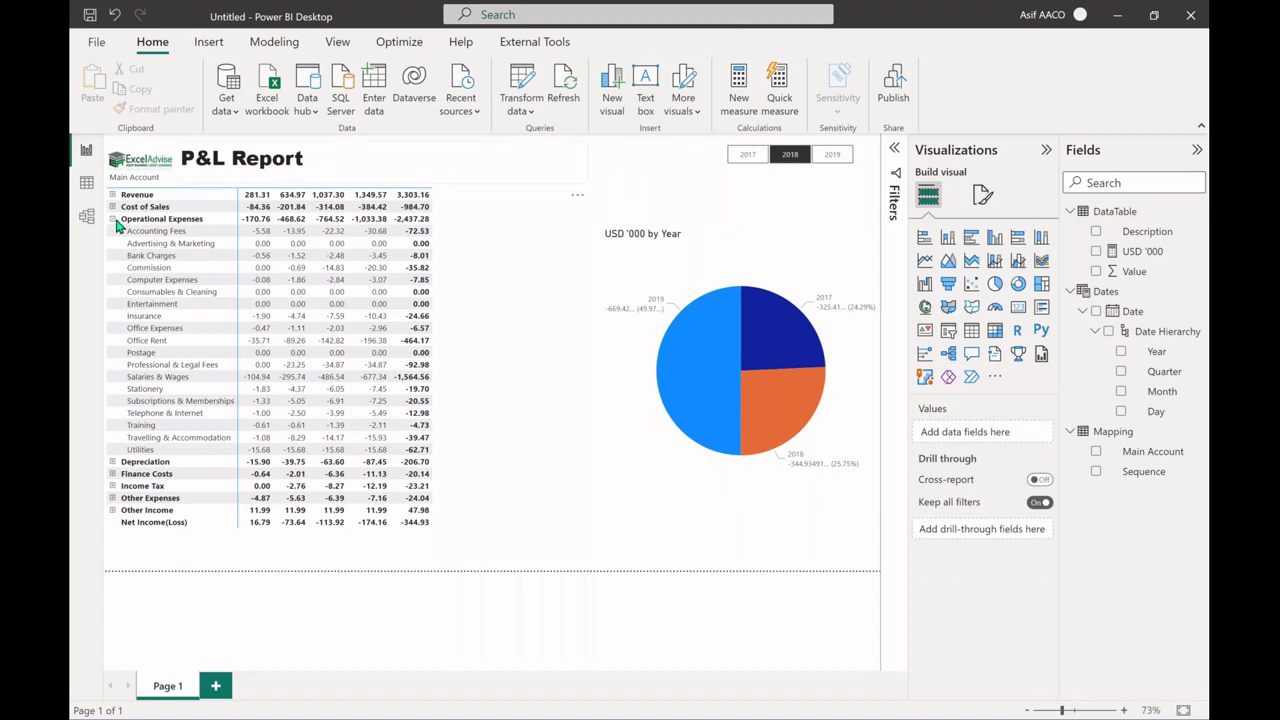
left_click(86, 215)
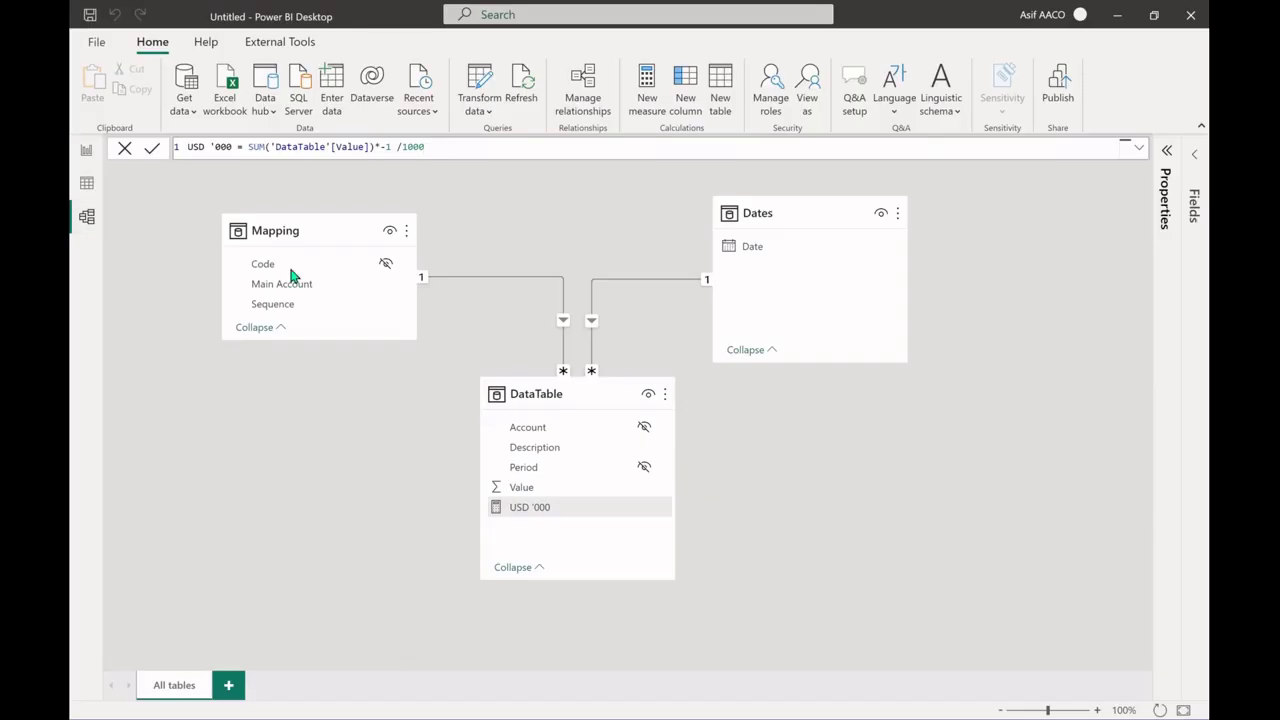
left_click_drag(474, 146, 86, 150)
left_click(86, 150)
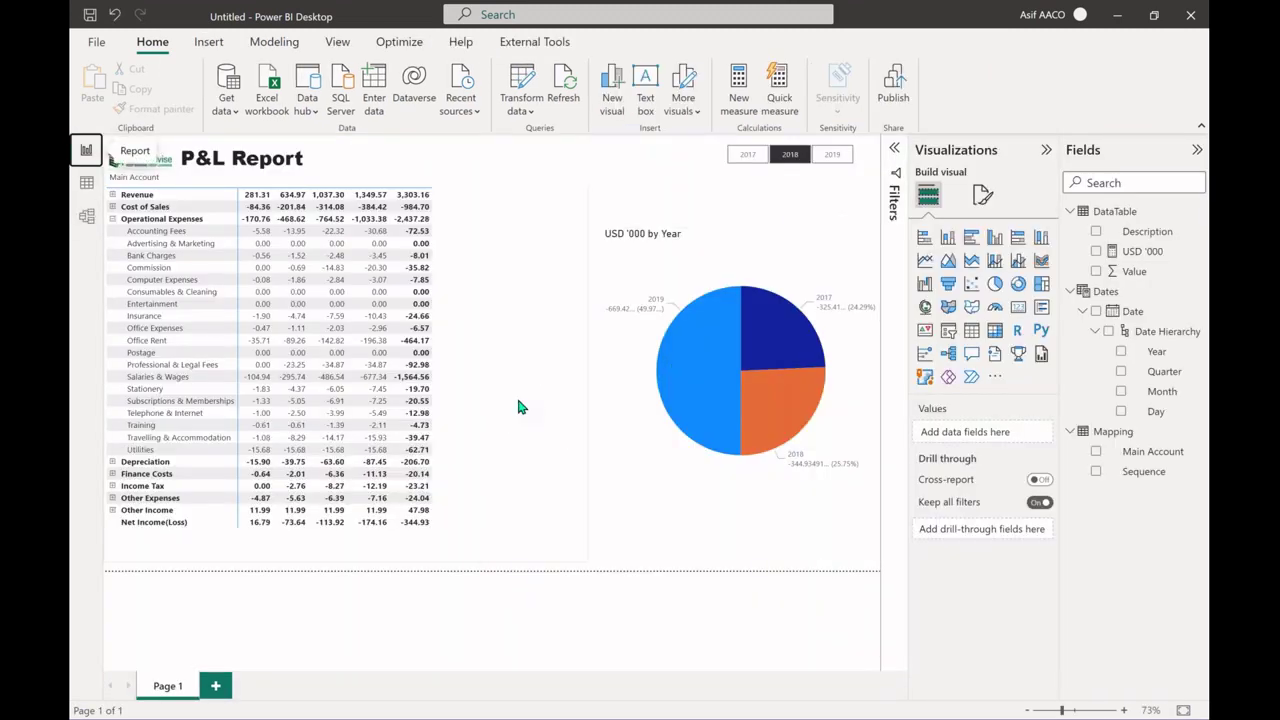
left_click(518, 405)
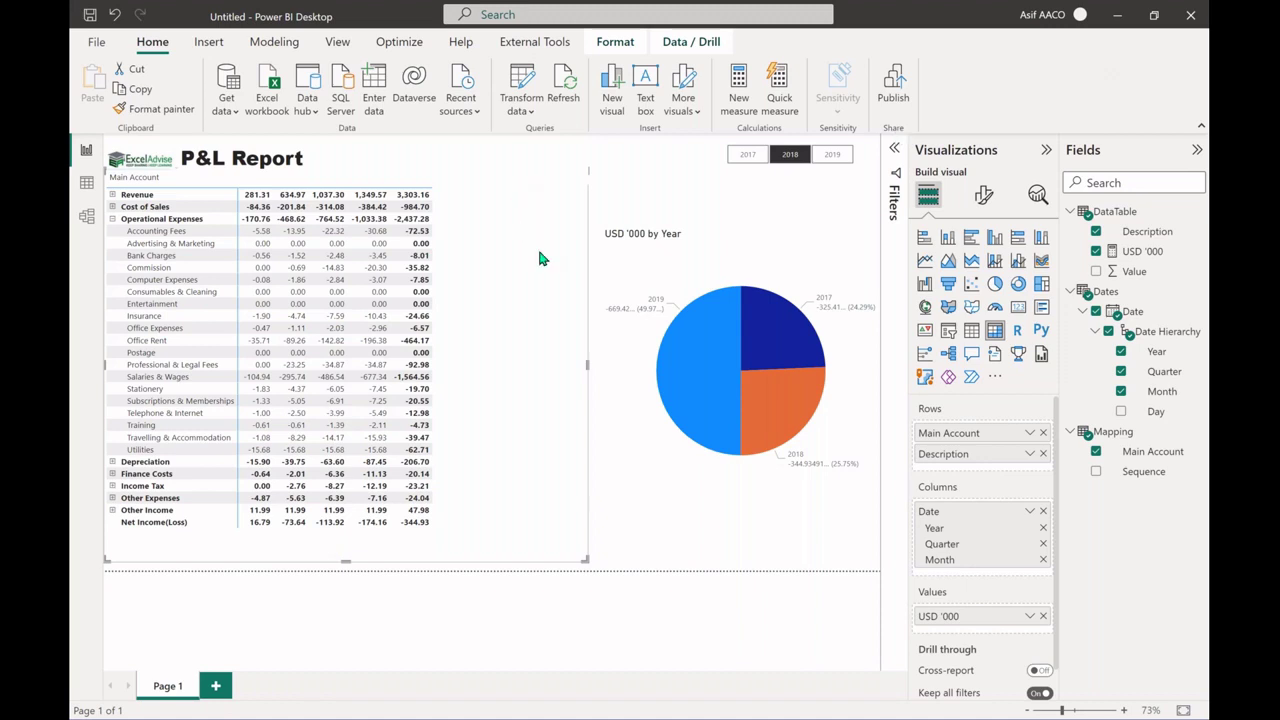
Lower the matrix's top edge below the P&L Report title and deselect it.
mouse_move(572, 294)
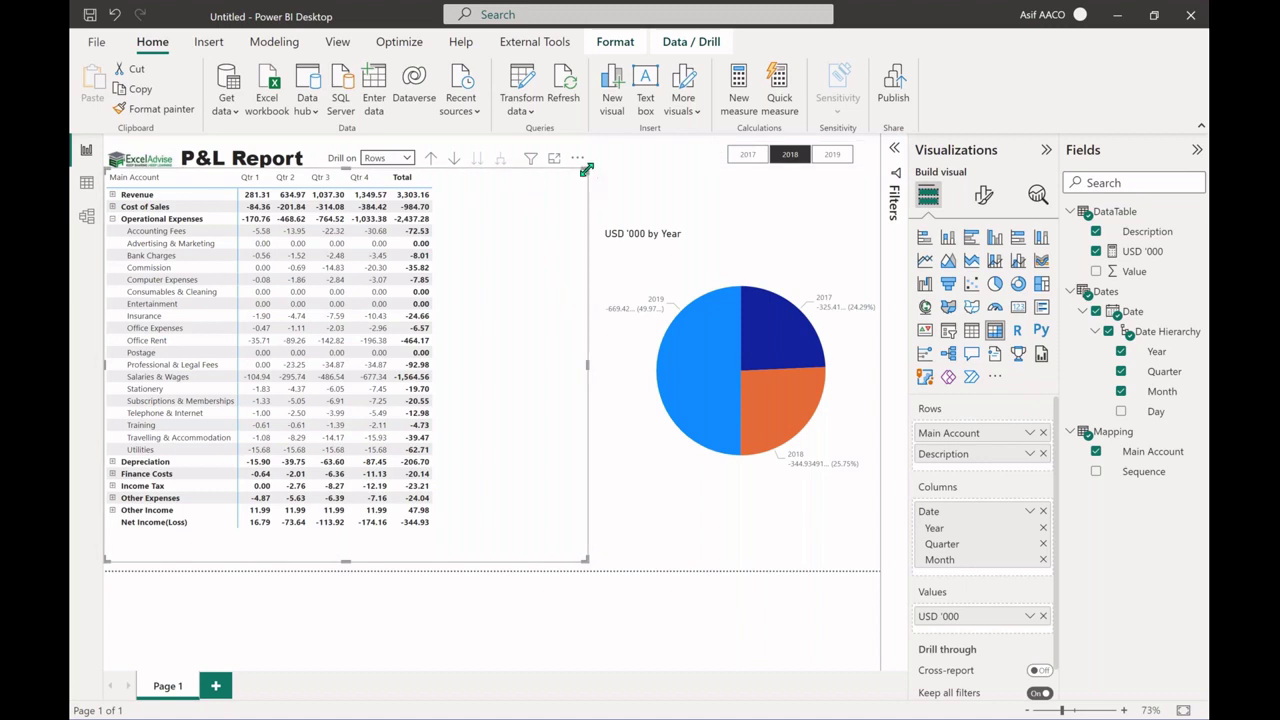
left_click_drag(586, 170, 584, 199)
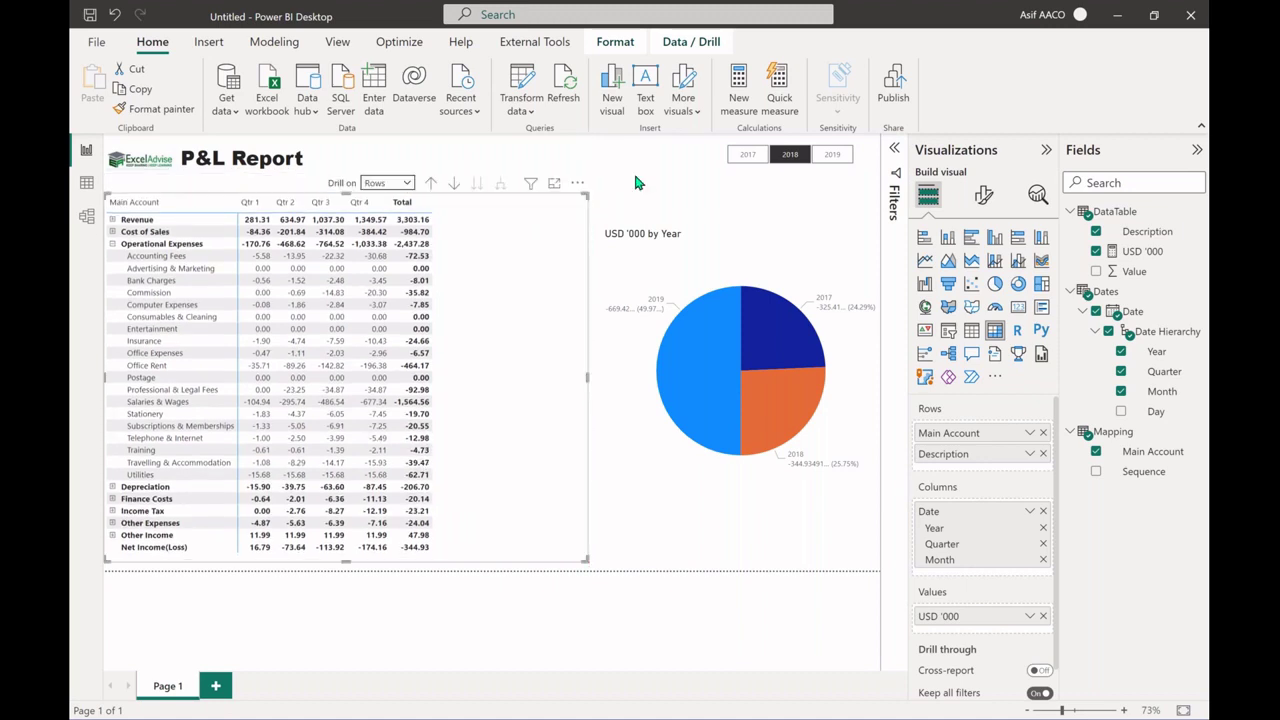
left_click(637, 182)
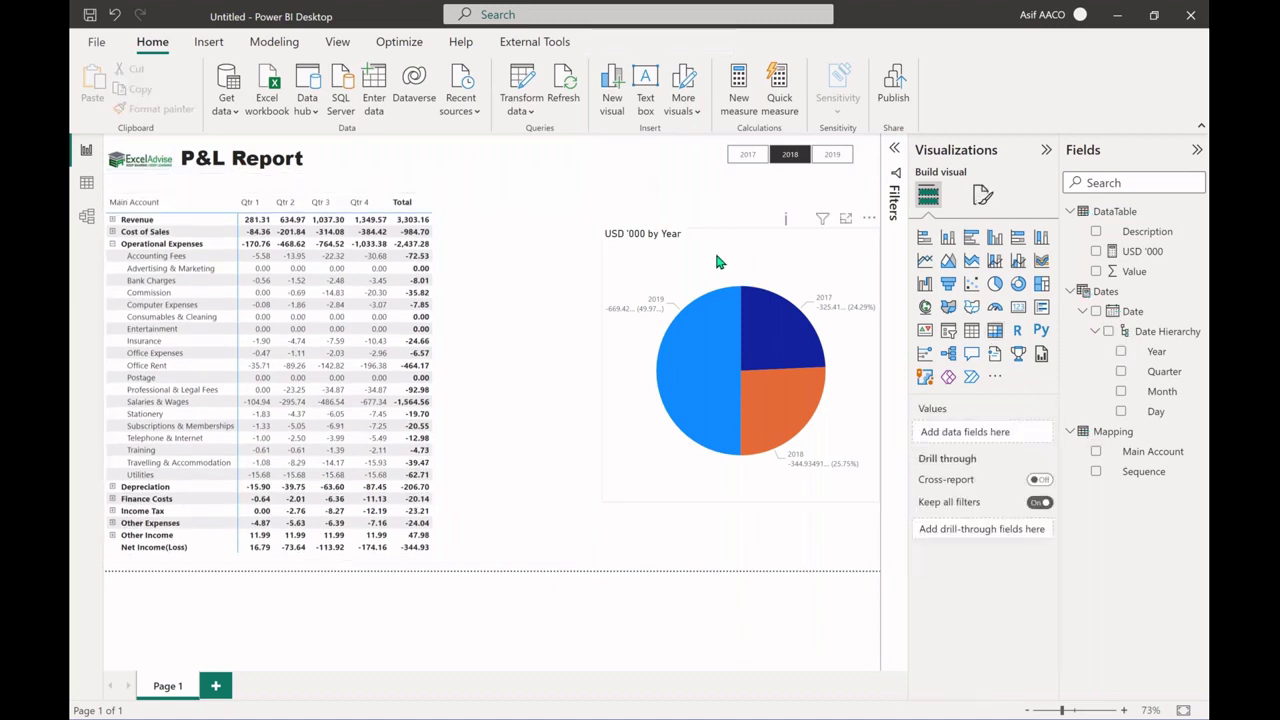